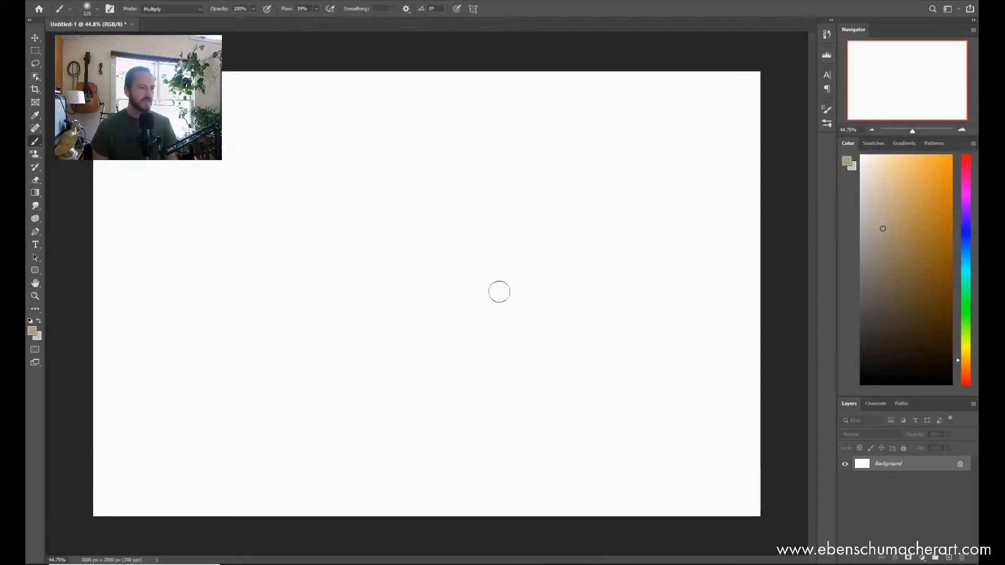
Step: Add a new layer and choose the ESA Builder Brush from the ESA Brush Pack
key(ctrl+shift+alt+n)
right_click(375, 205)
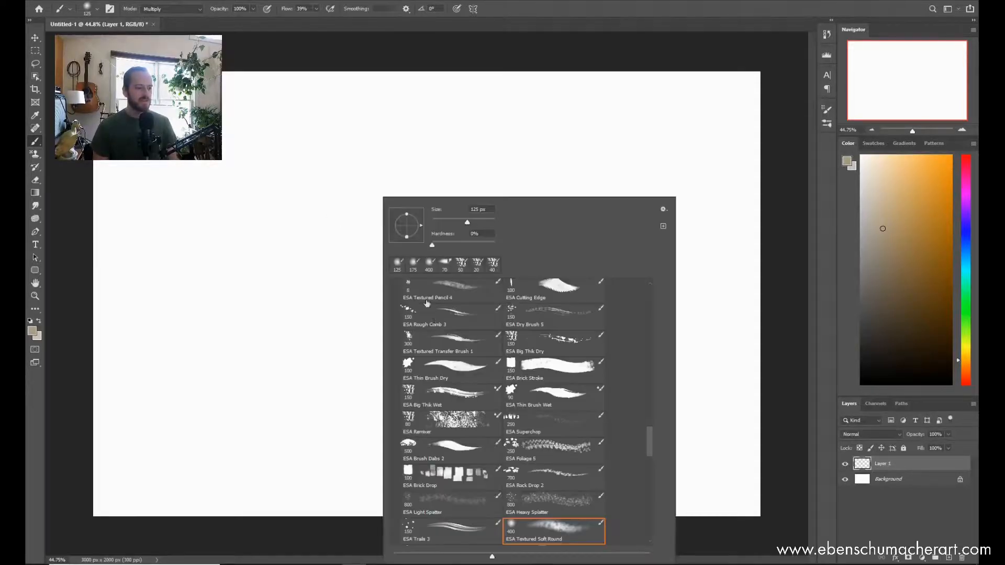
mouse_move(648, 434)
mouse_down()
mouse_move(648, 422)
mouse_move(648, 434)
mouse_up()
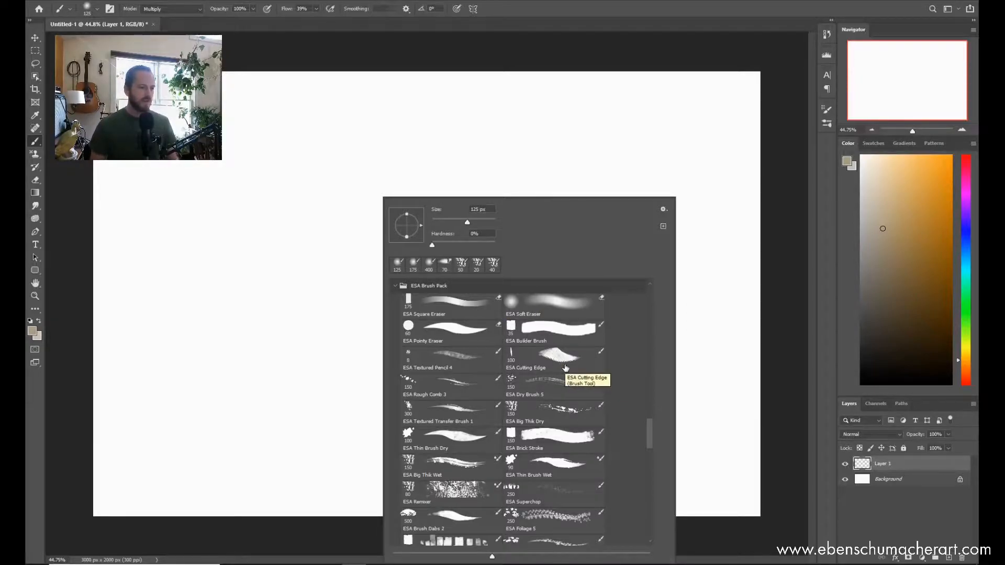
scroll(651, 439, down, 6)
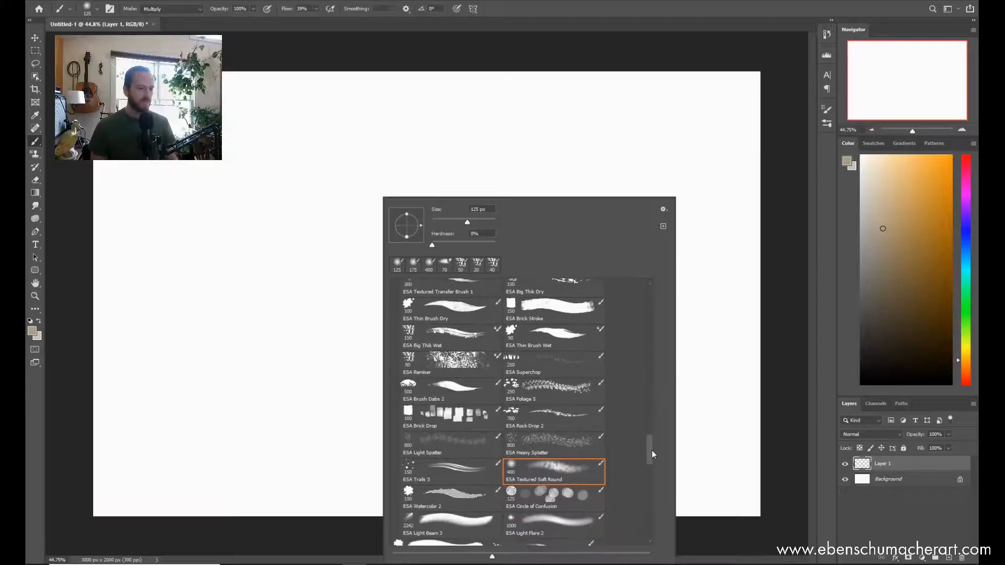
mouse_move(652, 451)
mouse_down()
mouse_move(652, 432)
mouse_move(652, 443)
mouse_up()
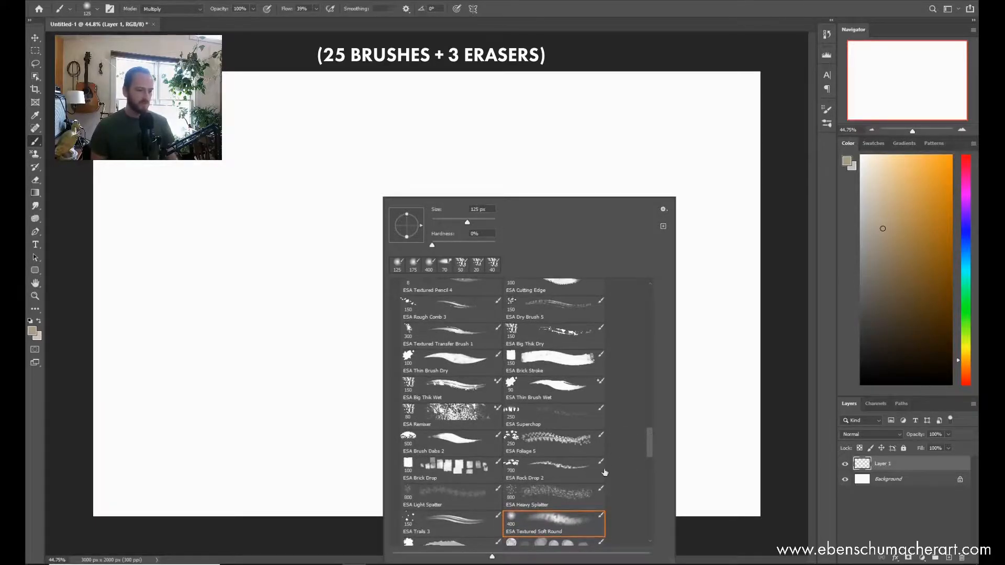
drag(648, 440, 649, 432)
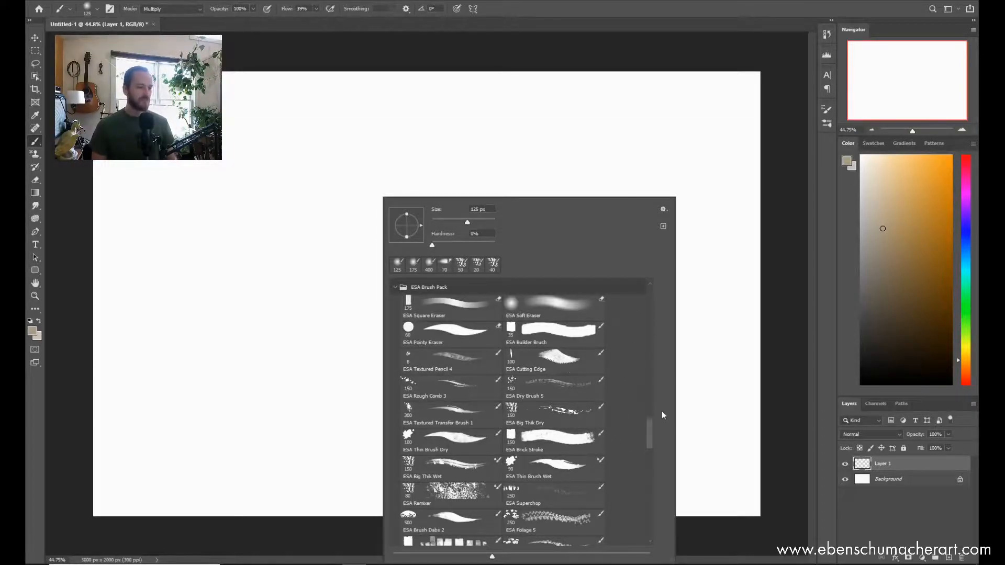
drag(649, 432, 650, 426)
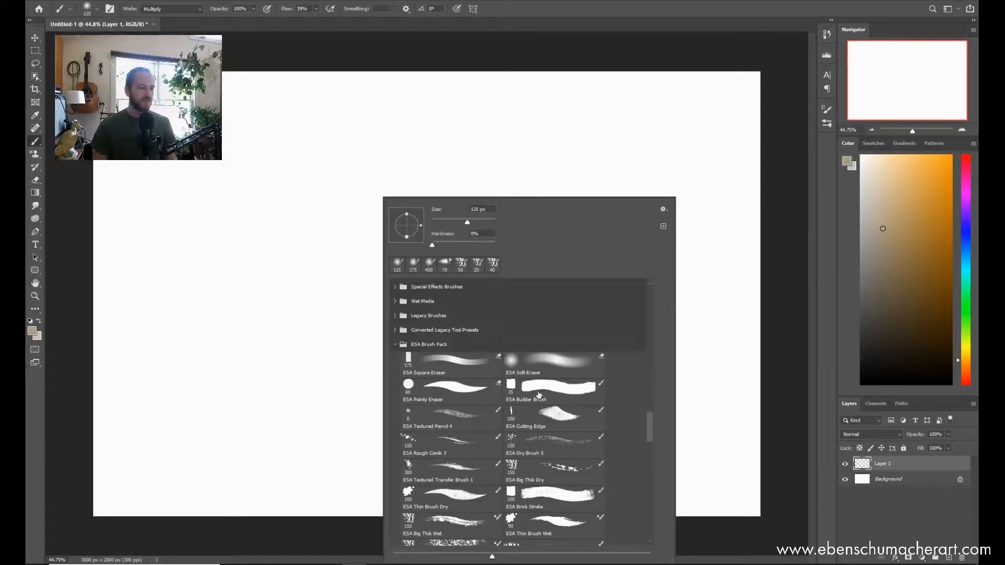
click(560, 393)
Step: Undo the stray dab on the canvas and choose a darker brown as the foreground colour
click(565, 158)
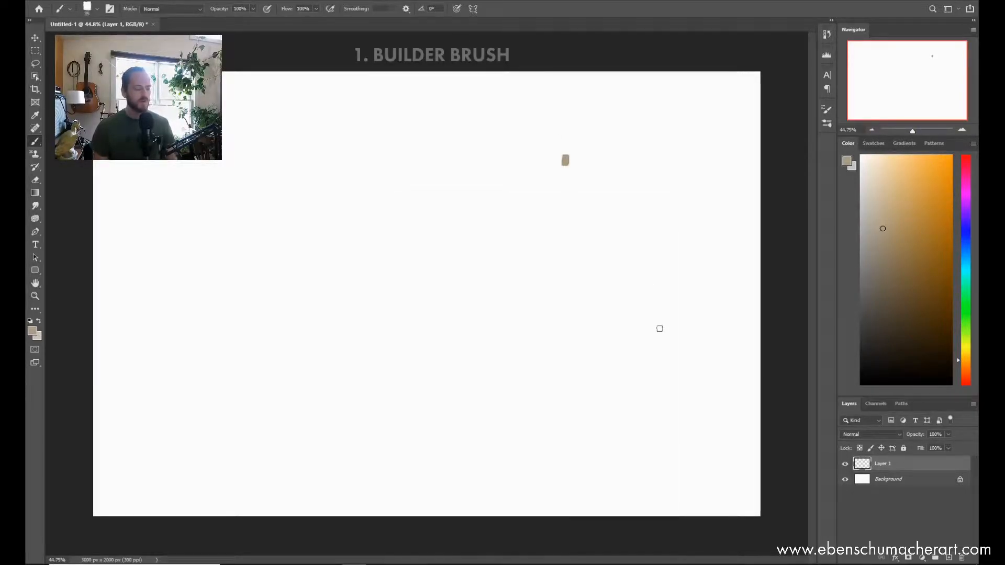
key(ctrl+z)
click(886, 282)
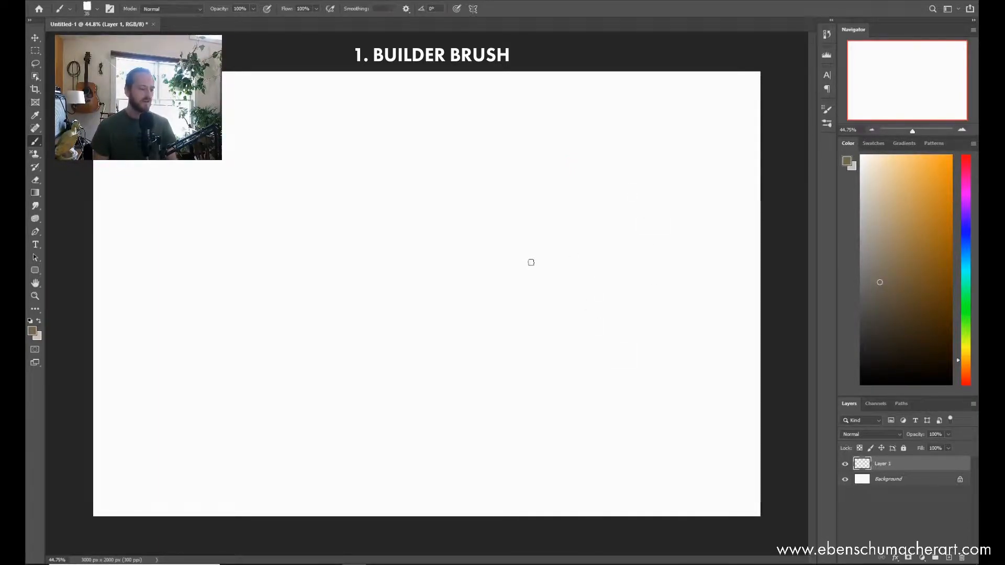
Step: Enlarge the Builder Brush and stamp one large square just right of the canvas centre
key(bracketright)
key(bracketright)
key(bracketright)
key(bracketright)
key(bracketright)
key(bracketright)
key(bracketright)
key(bracketright)
key(bracketright)
key(bracketright)
key(bracketright)
key(bracketright)
key(bracketright)
key(bracketright)
key(bracketright)
key(bracketright)
key(bracketright)
key(bracketright)
key(bracketright)
key(bracketleft)
key(bracketleft)
click(546, 239)
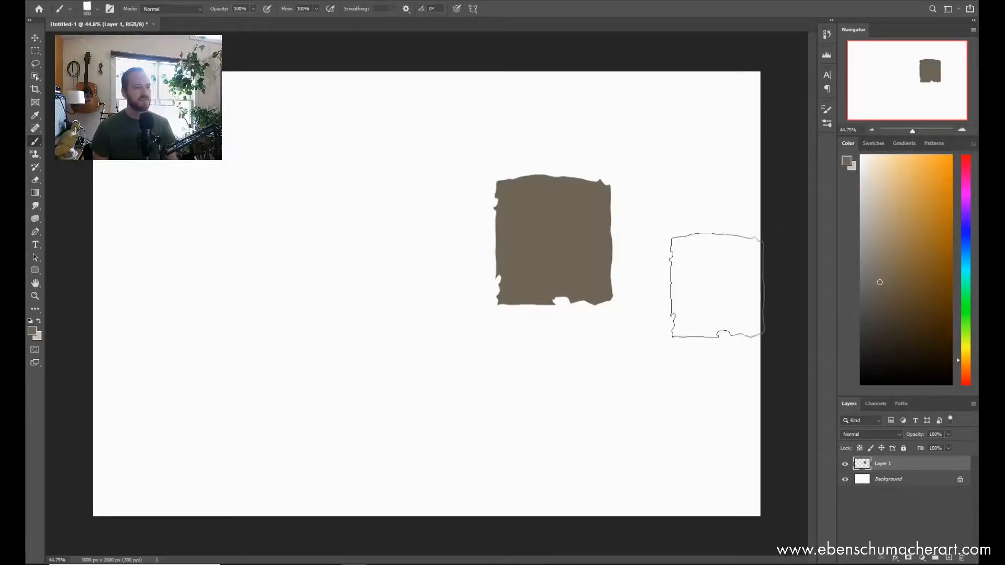
Step: Shrink the brush to 175 px and stamp two small squares beside the large one
key(bracketleft)
key(bracketleft)
key(bracketleft)
key(bracketleft)
key(bracketleft)
key(bracketleft)
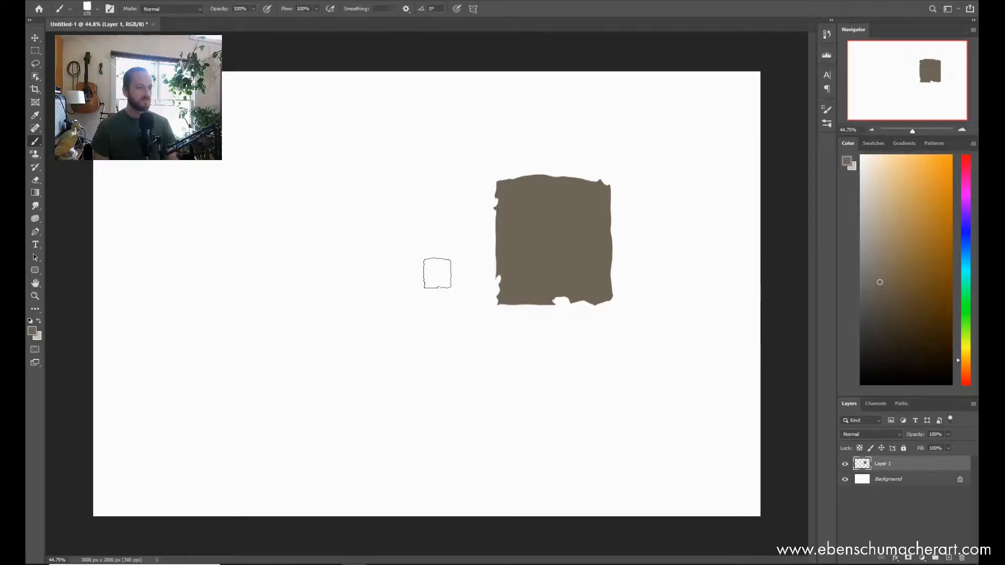
click(433, 265)
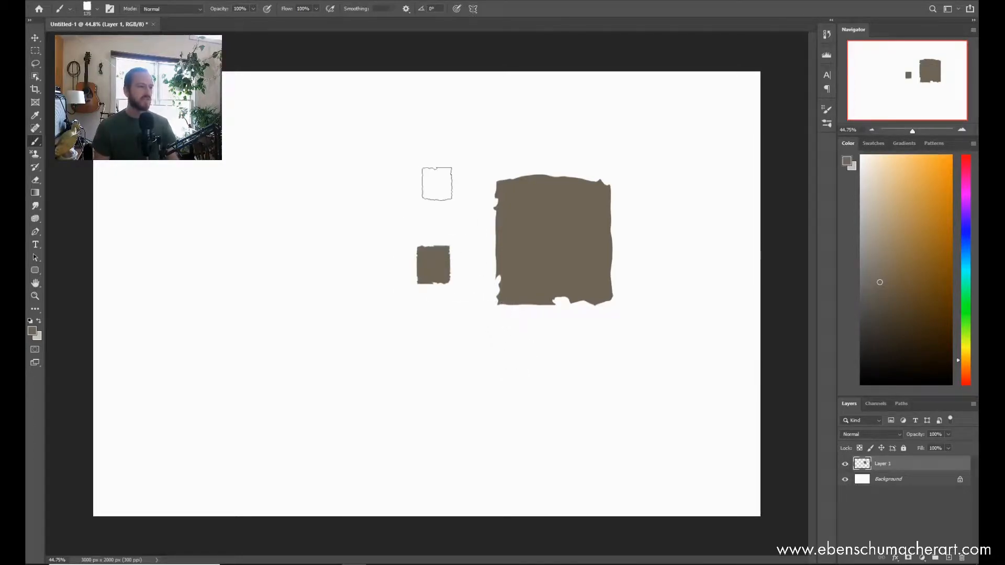
click(445, 193)
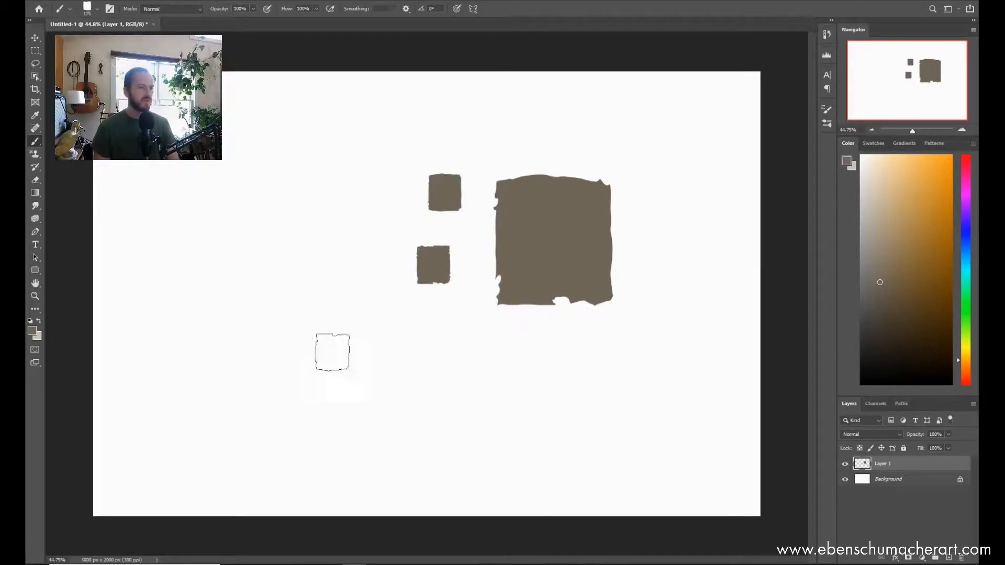
Step: Undo all three stamped squares to empty the layer
key(ctrl+z)
key(ctrl+z)
key(ctrl+z)
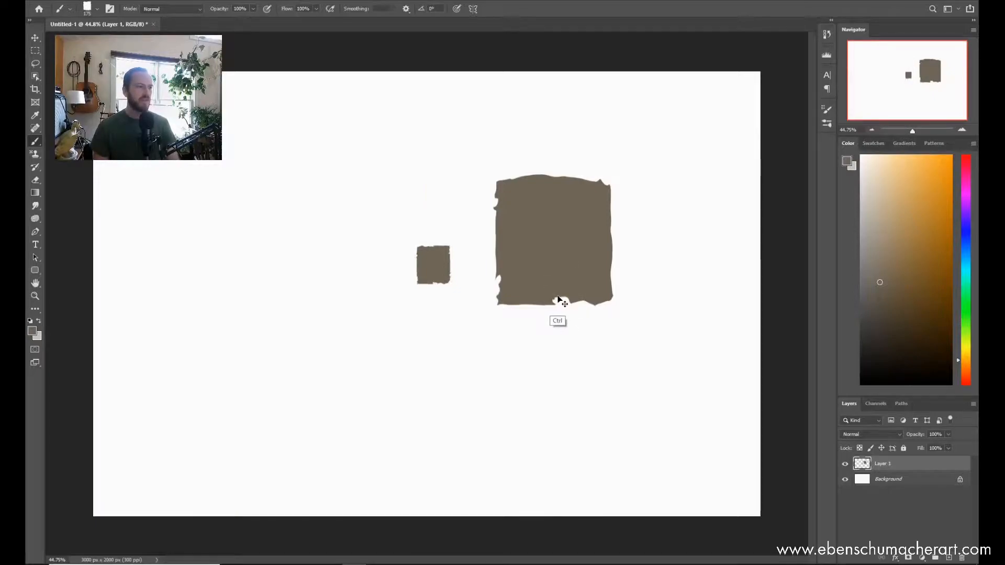
Step: Shrink the brush, block in a solid irregular shape in the upper middle of the canvas, and undo it
key(bracketleft)
key(bracketleft)
key(bracketleft)
key(bracketleft)
key(bracketleft)
key(bracketleft)
key(bracketleft)
key(bracketleft)
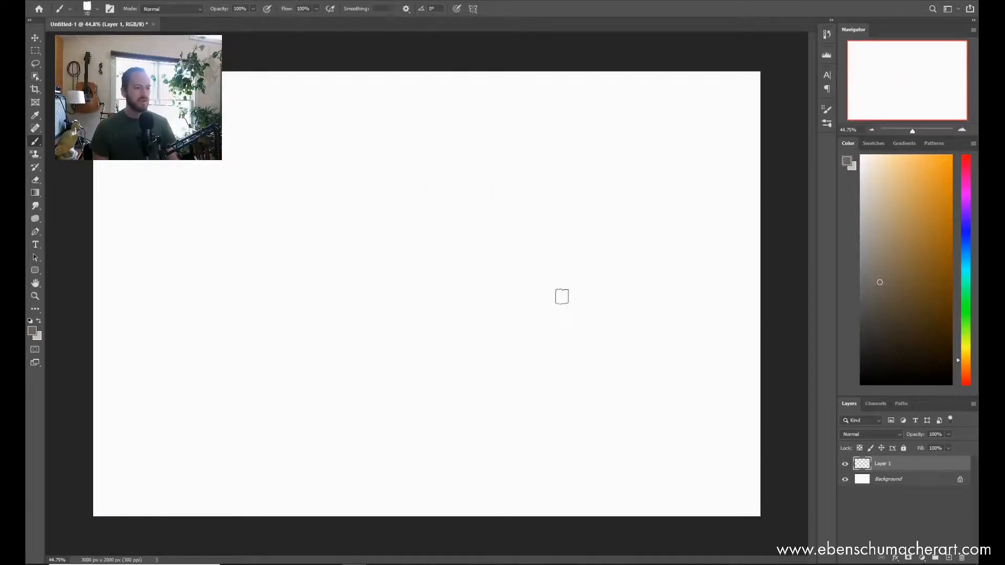
mouse_move(388, 180)
mouse_down()
mouse_move(361, 252)
mouse_move(397, 175)
mouse_move(402, 259)
mouse_move(375, 274)
mouse_move(385, 289)
mouse_move(424, 219)
mouse_move(434, 172)
mouse_move(414, 301)
mouse_move(398, 297)
mouse_move(444, 261)
mouse_move(443, 172)
mouse_move(422, 174)
mouse_up()
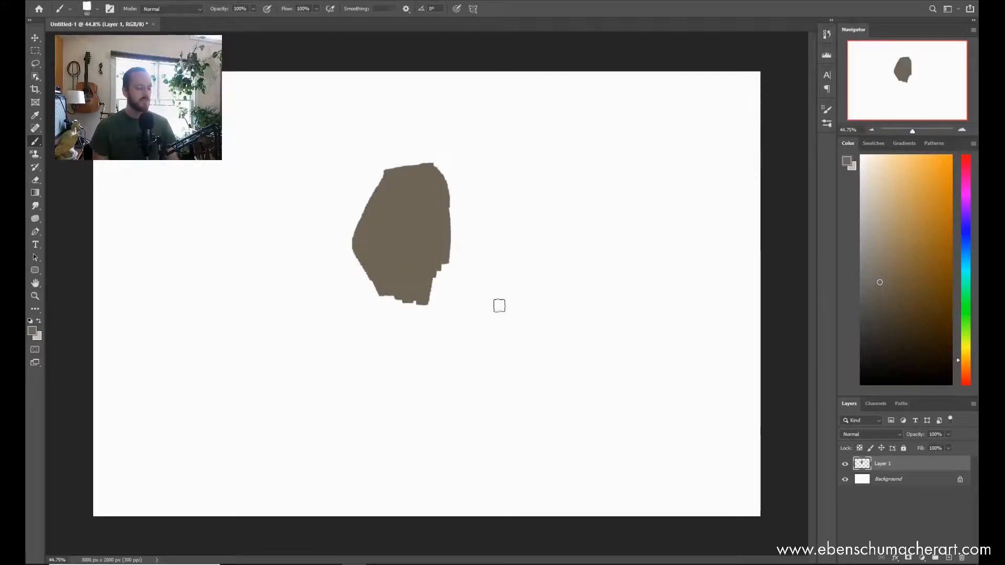
key(ctrl+z)
key(ctrl+z)
Step: Draw a large inverted triangle from straight connected Builder Brush strokes across the canvas
click(636, 240)
shift+click(199, 244)
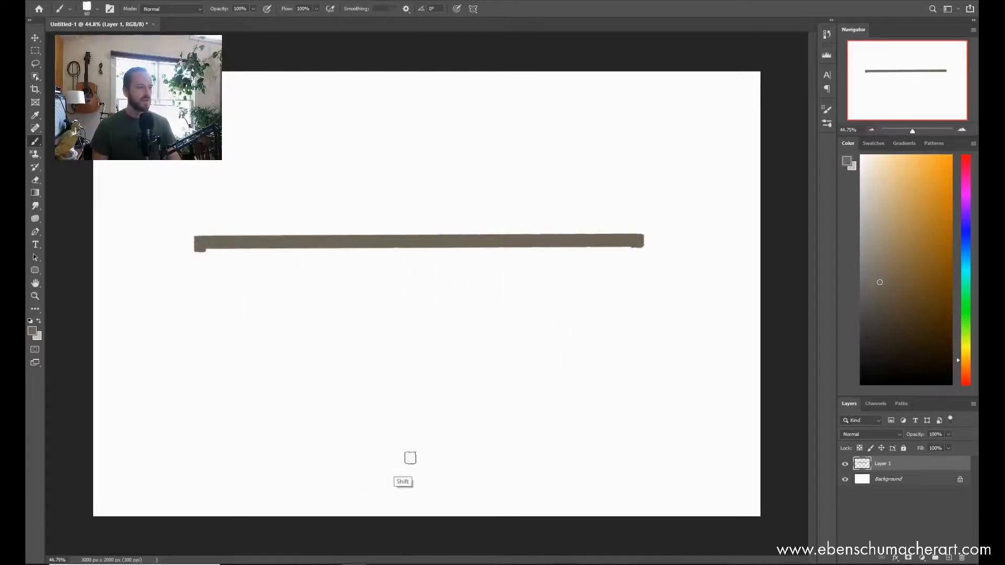
shift+click(447, 469)
shift+click(643, 242)
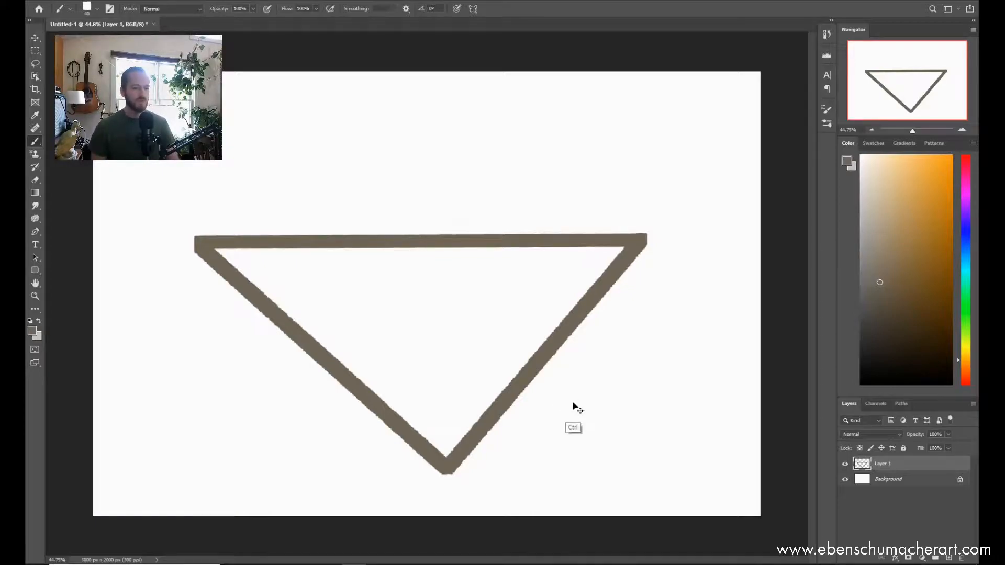
Step: Undo all strokes of the inverted triangle
key(ctrl+z)
key(ctrl+z)
key(ctrl+z)
key(ctrl+z)
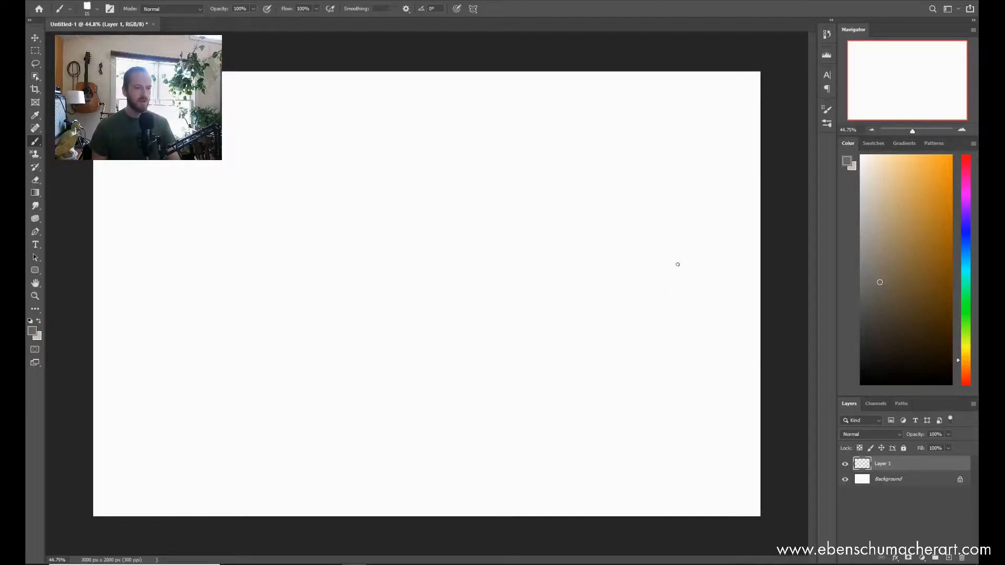
Step: Draw a chain of crossing straight lines over the canvas with the Builder Brush at 15 px
click(677, 256)
shift+click(127, 241)
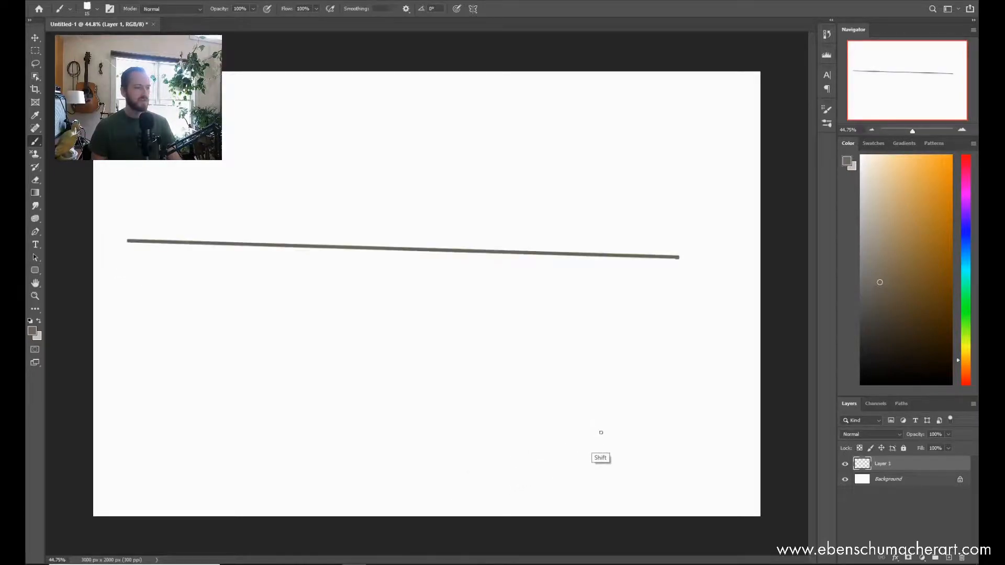
shift+click(618, 434)
shift+click(590, 98)
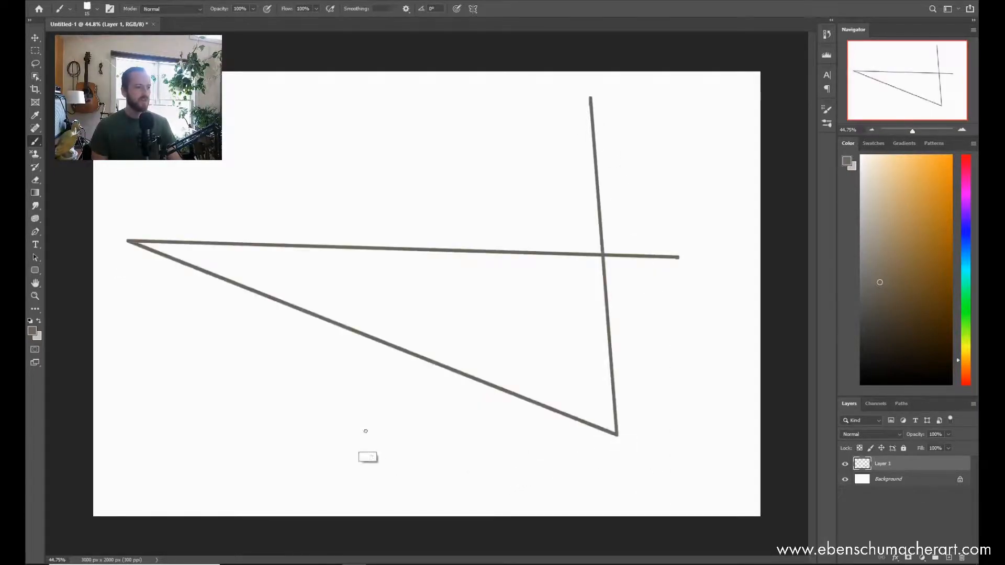
shift+click(347, 421)
shift+click(568, 491)
shift+click(374, 131)
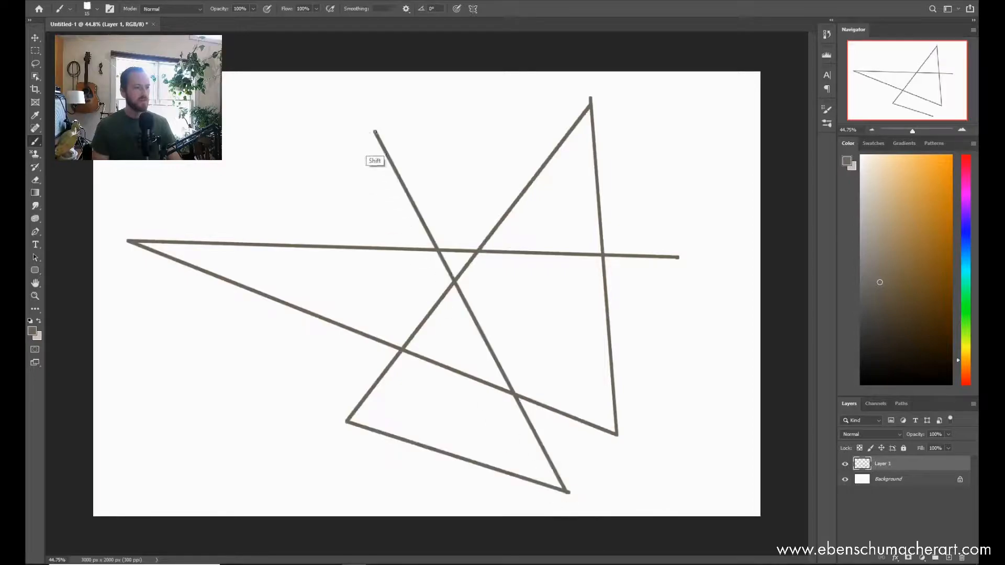
shift+click(304, 411)
Step: Undo the chain of crossing straight lines
key(ctrl+z)
key(ctrl+z)
key(ctrl+z)
key(ctrl+z)
key(ctrl+z)
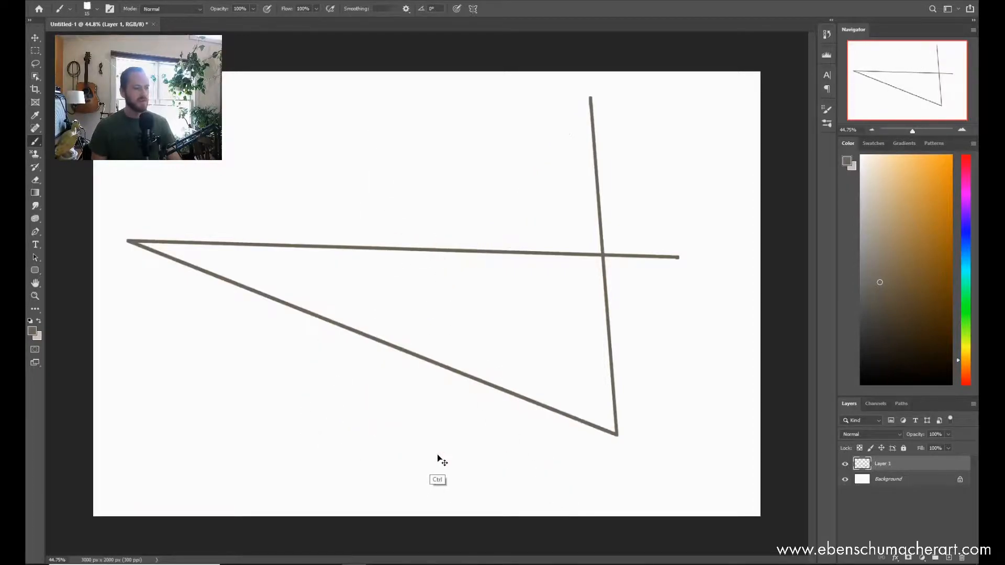
key(ctrl+z)
key(ctrl+z)
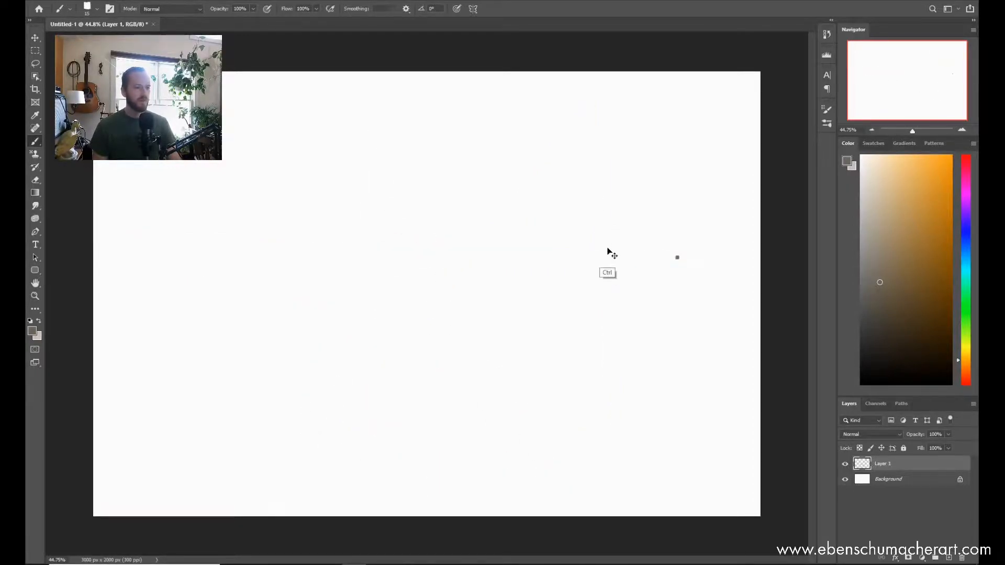
Step: With the brush at 7 px, draw straight perspective lines radiating from one vanishing point left of the canvas centre
key(bracketleft)
key(bracketleft)
key(bracketleft)
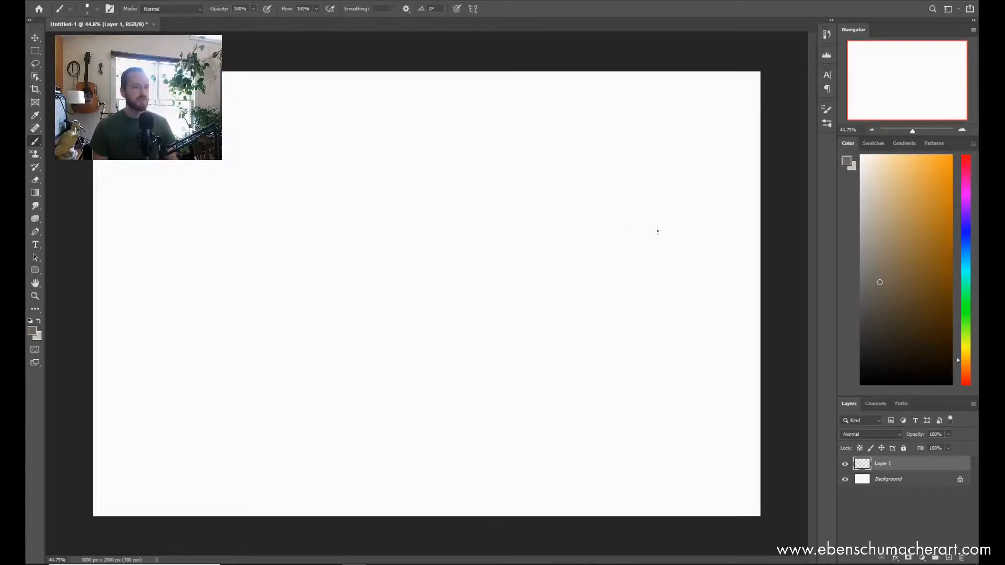
click(688, 188)
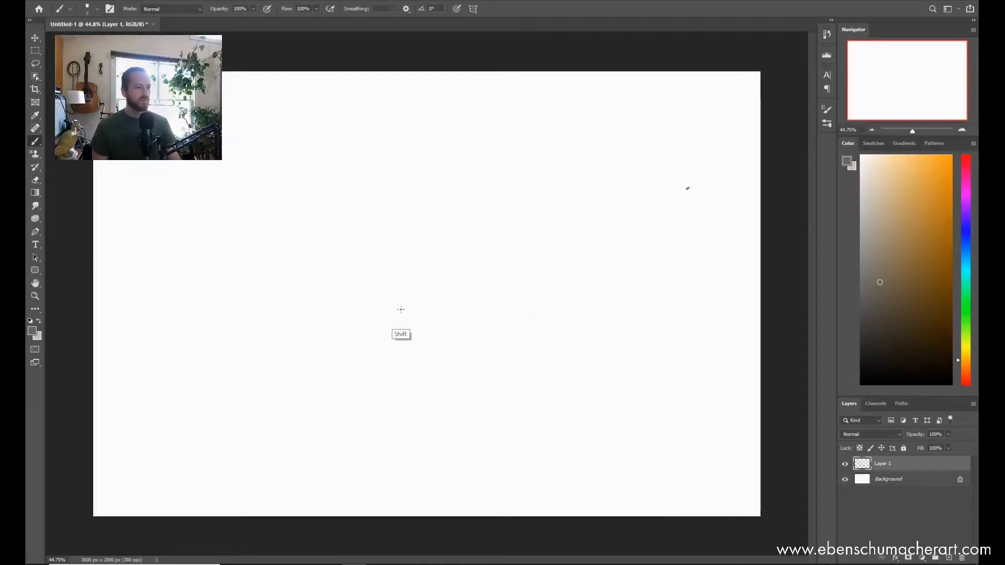
shift+click(284, 299)
shift+click(704, 433)
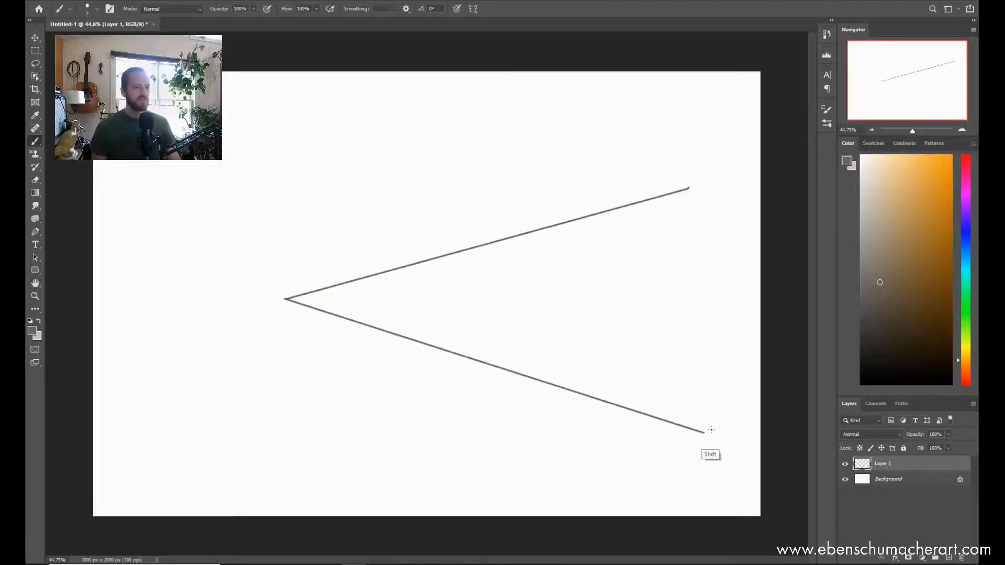
click(286, 299)
shift+click(350, 492)
click(284, 299)
shift+click(149, 430)
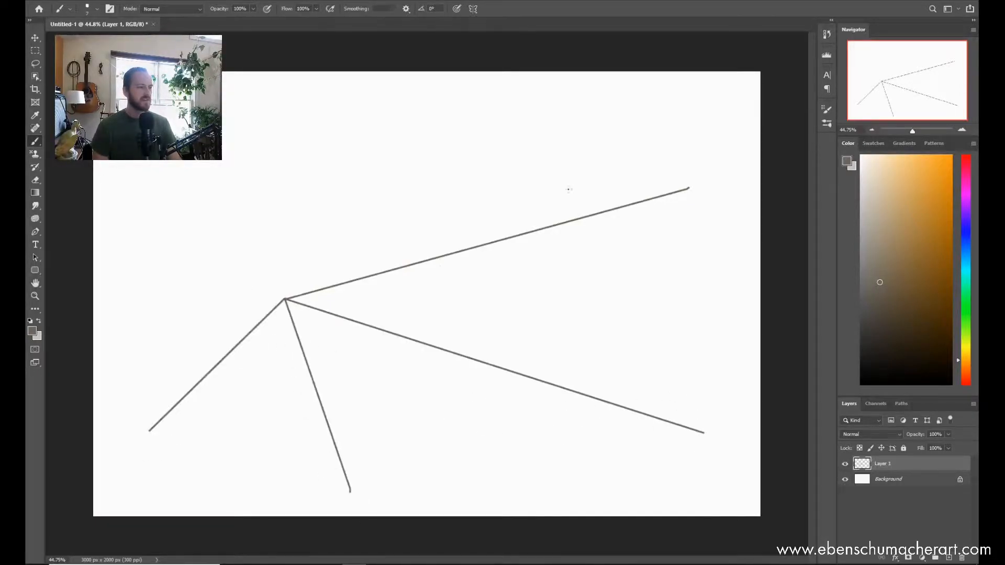
click(285, 299)
shift+click(453, 59)
Step: Draw a house in perspective right of the vanishing point, with straight lines for its side wall, gabled roof and front wall
shift+click(636, 222)
shift+click(634, 397)
shift+click(492, 354)
shift+click(493, 257)
shift+click(547, 196)
shift+click(716, 132)
shift+click(637, 224)
shift+click(792, 213)
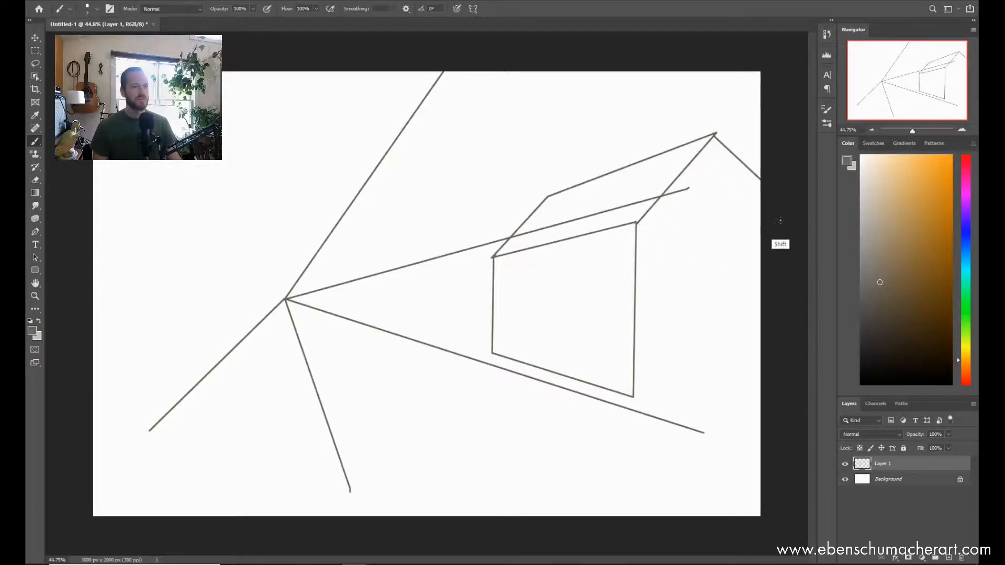
shift+click(781, 240)
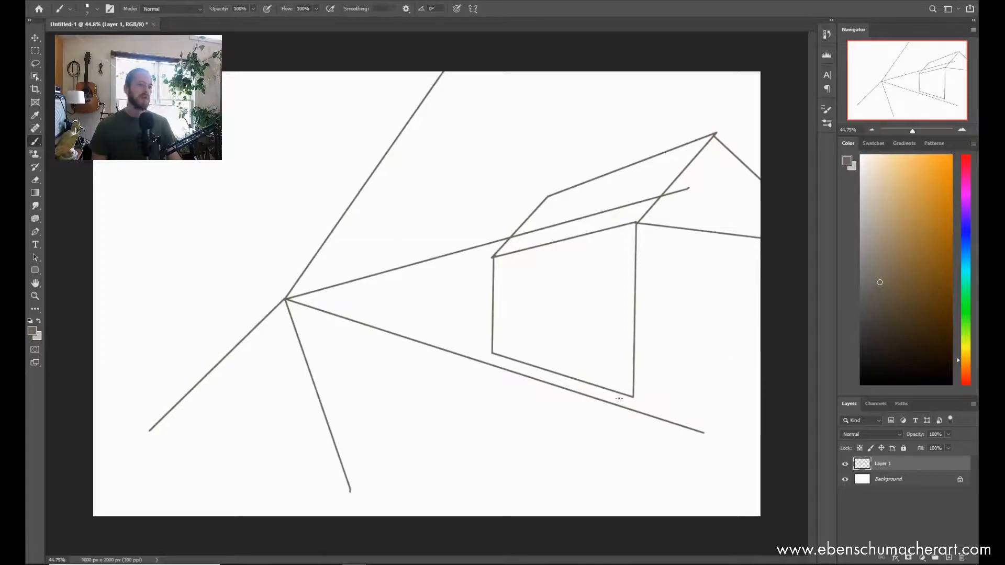
click(631, 396)
shift+click(790, 383)
Step: Draw two windows in perspective on the side wall of the house with straight strokes
click(610, 258)
shift+click(609, 344)
shift+click(575, 337)
shift+click(575, 266)
shift+click(609, 257)
click(536, 274)
shift+click(534, 332)
shift+click(511, 329)
shift+click(512, 274)
shift+click(536, 270)
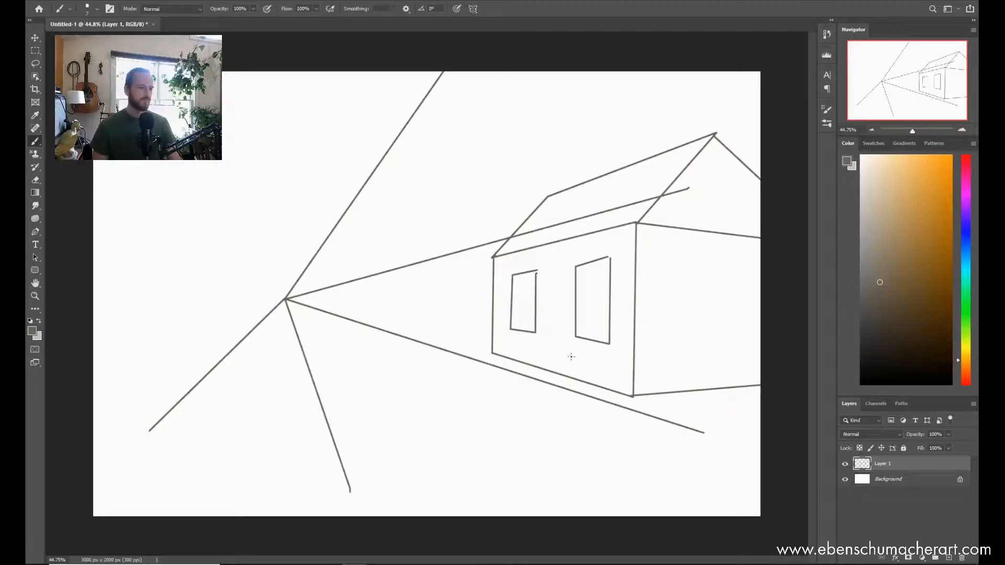
Step: Delete the layer holding the perspective drawing and add a new empty layer
key(Delete)
key(ctrl+shift+n)
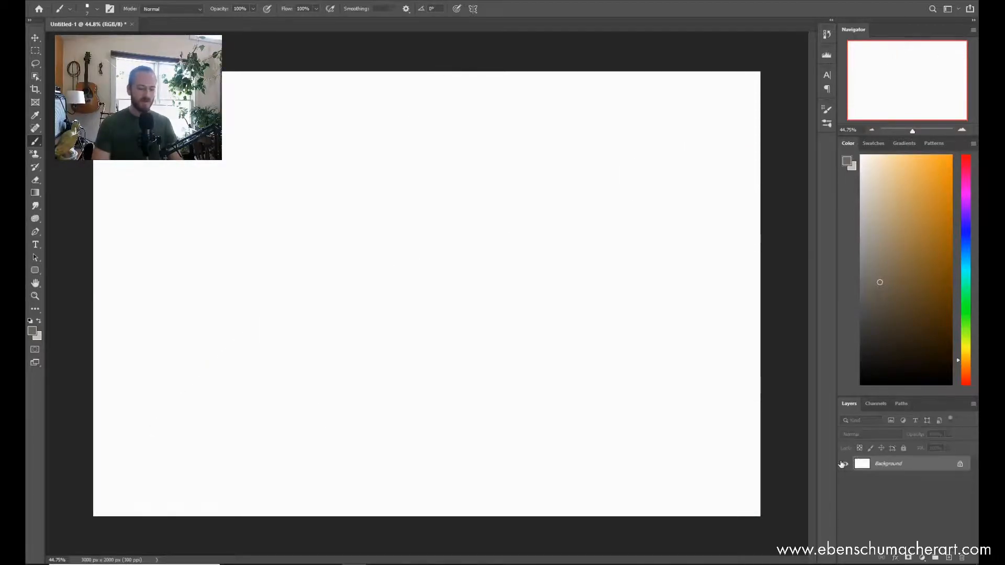
key(Return)
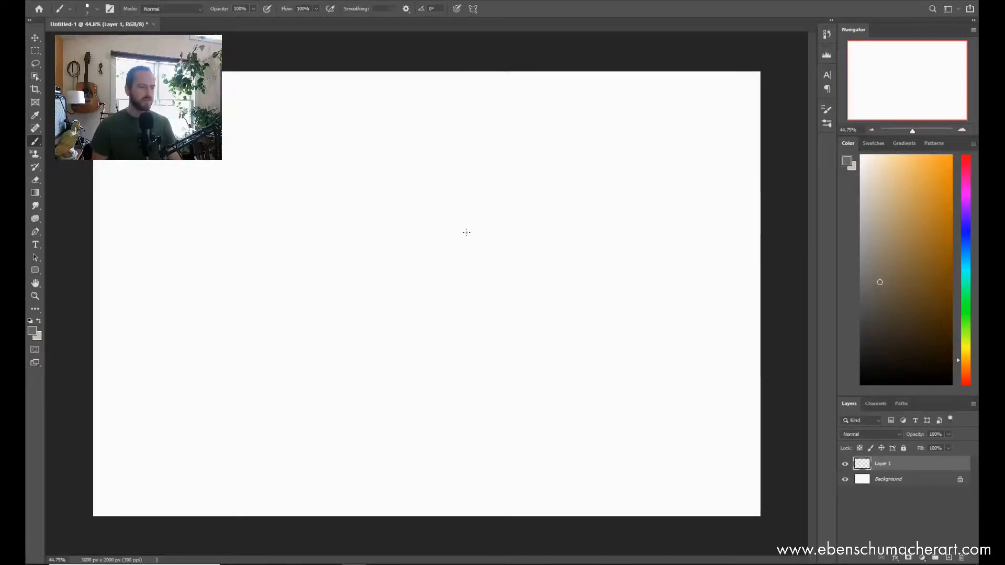
Step: Choose the ESA Textured Pencil 4 brush from the ESA Brush Pack
right_click(466, 233)
click(535, 420)
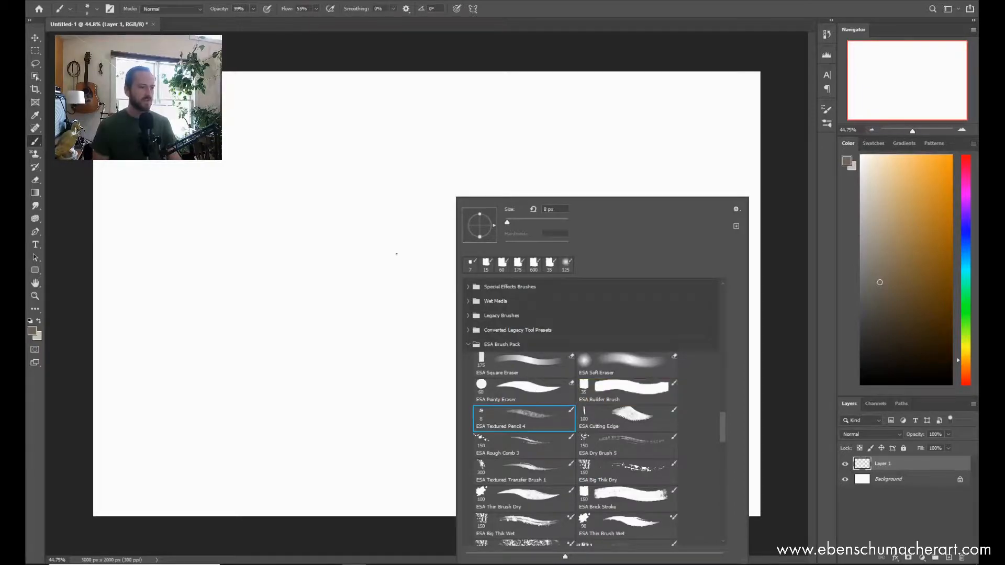
click(401, 239)
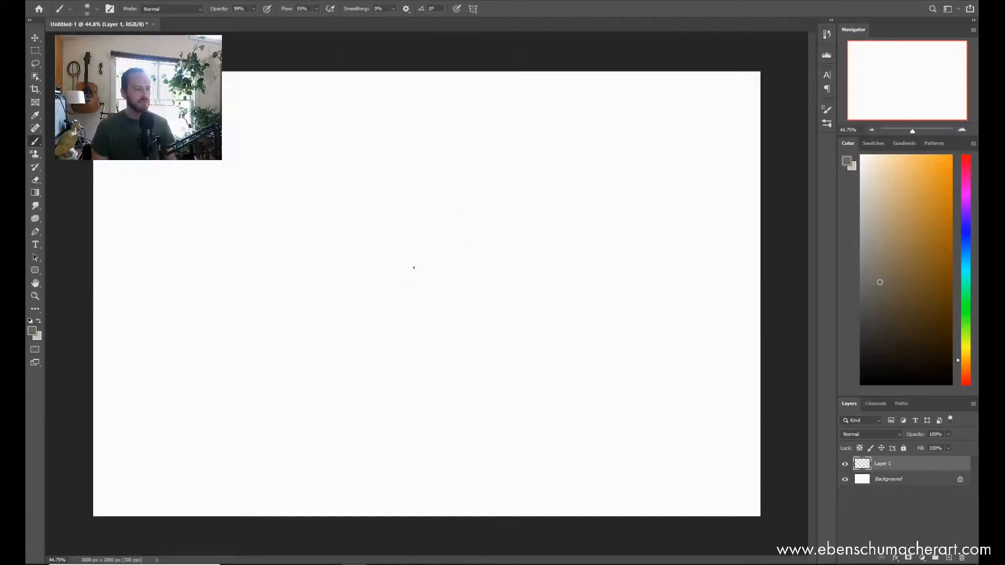
Step: Reset the foreground colour to black and shade near the canvas centre with the textured pencil, from very faint strokes to dense black
key(bracketleft)
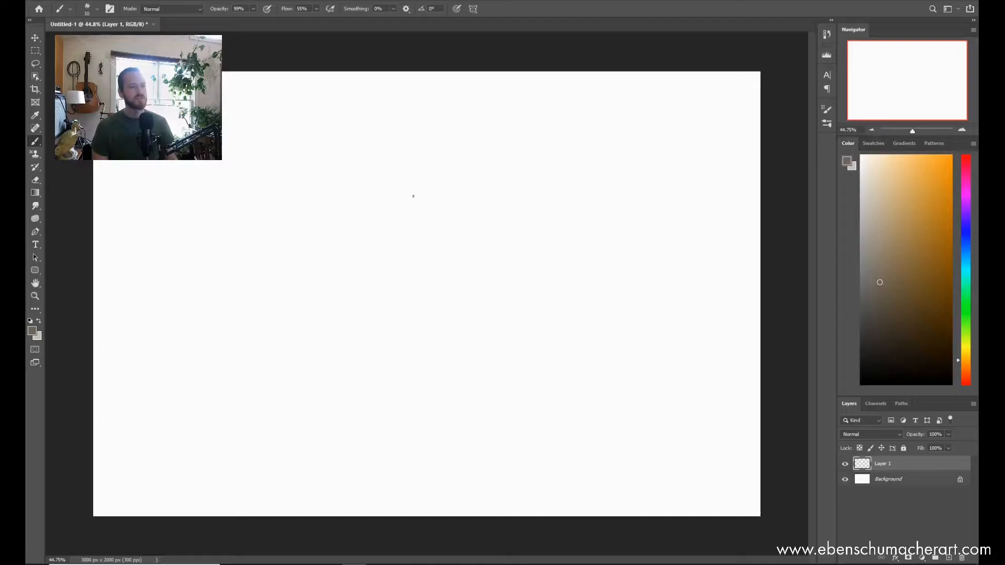
key(d)
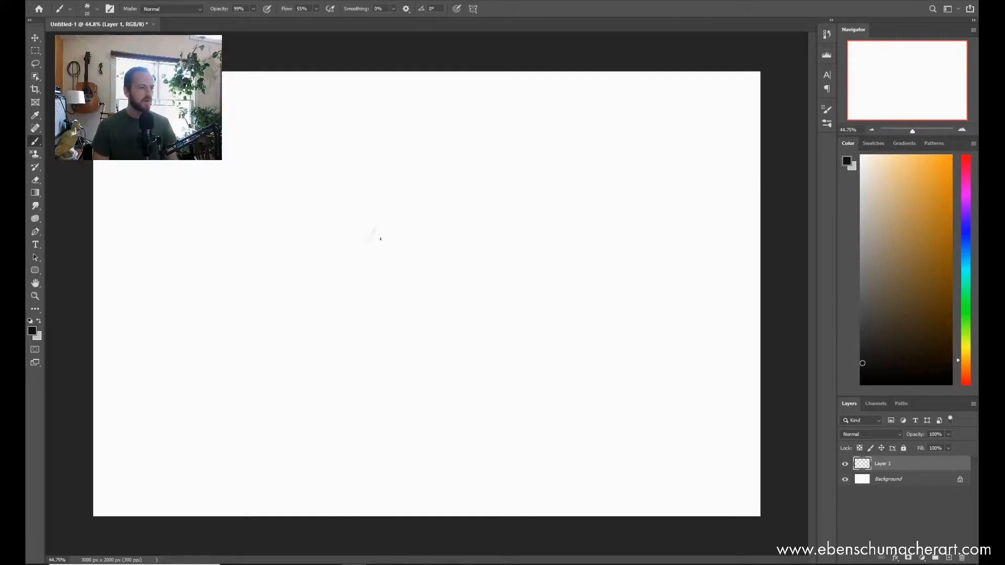
scroll(418, 299, up, 3)
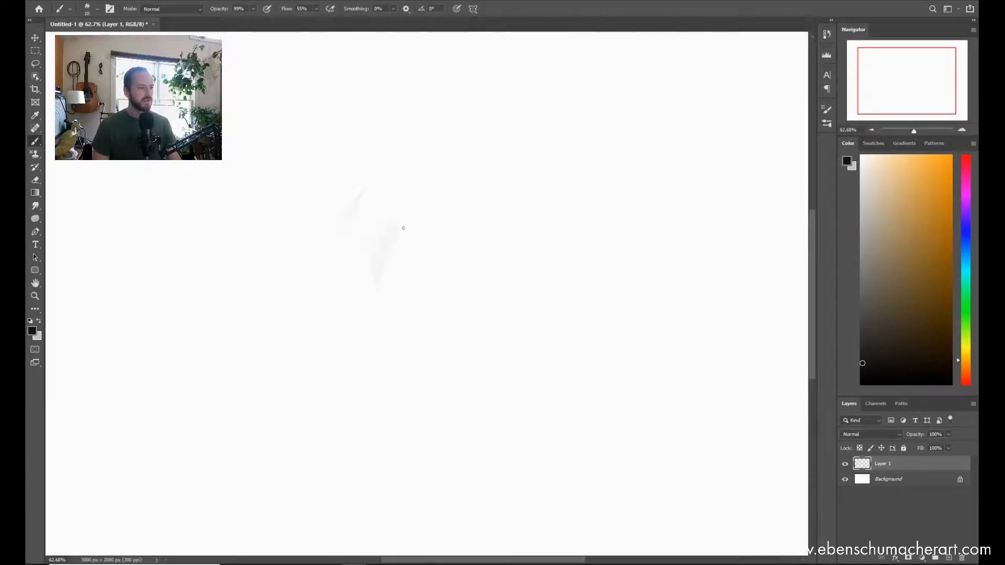
key(z)
mouse_move(414, 260)
mouse_down()
mouse_move(444, 249)
mouse_move(409, 270)
mouse_up()
drag(435, 259, 392, 290)
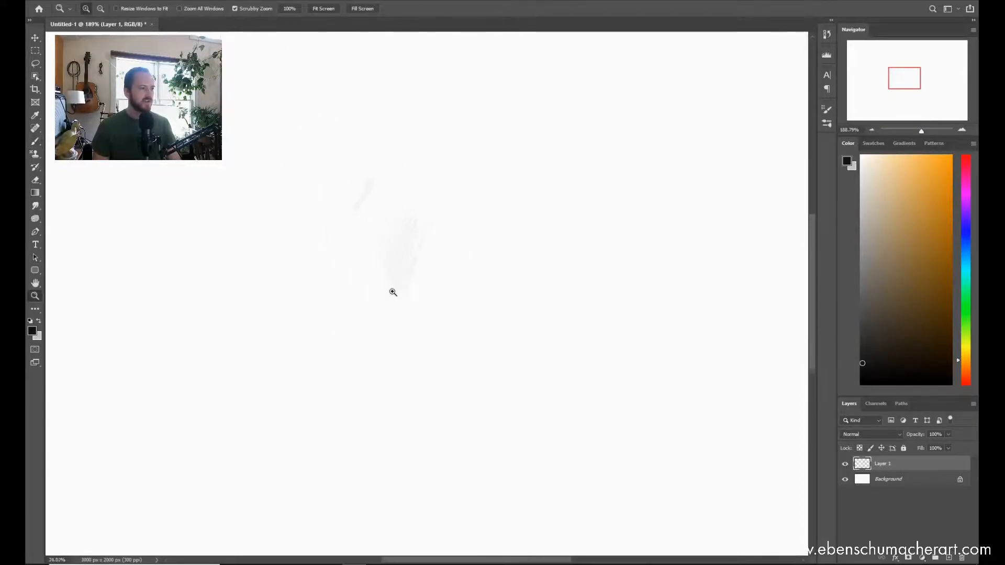
key(b)
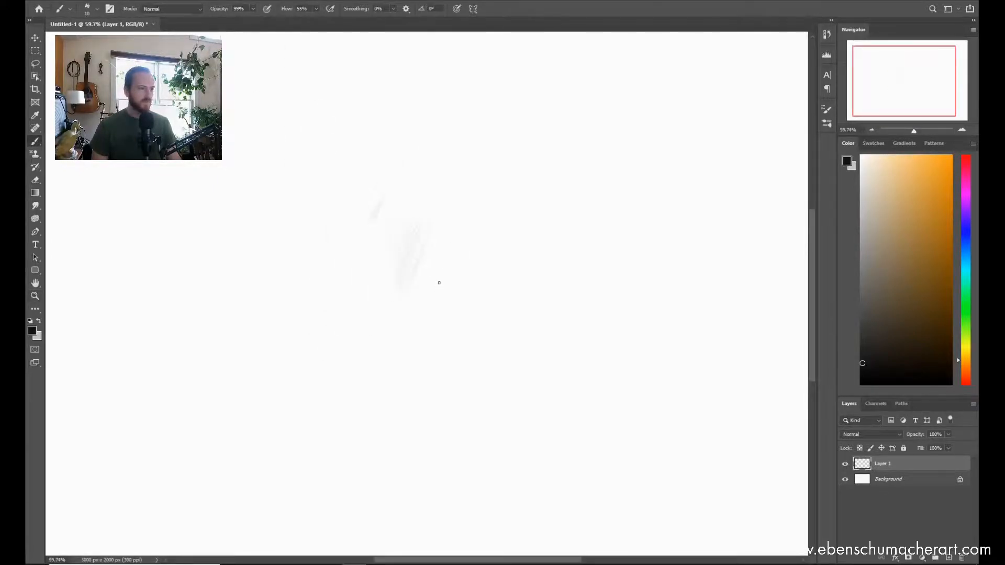
mouse_move(436, 313)
mouse_down()
mouse_move(451, 279)
mouse_move(446, 308)
mouse_move(462, 271)
mouse_move(482, 260)
mouse_up()
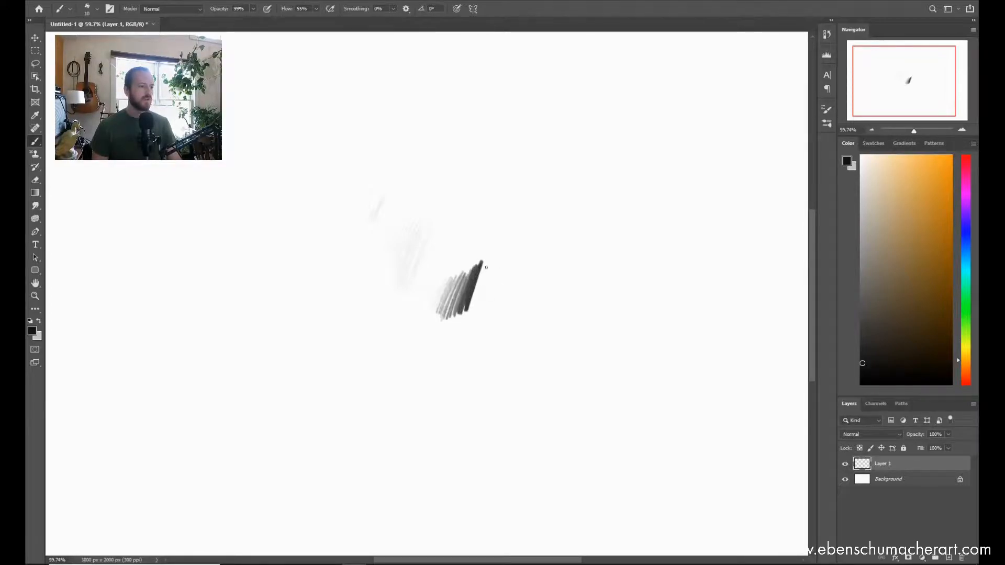
mouse_move(472, 313)
mouse_down()
mouse_move(489, 254)
mouse_move(473, 303)
mouse_up()
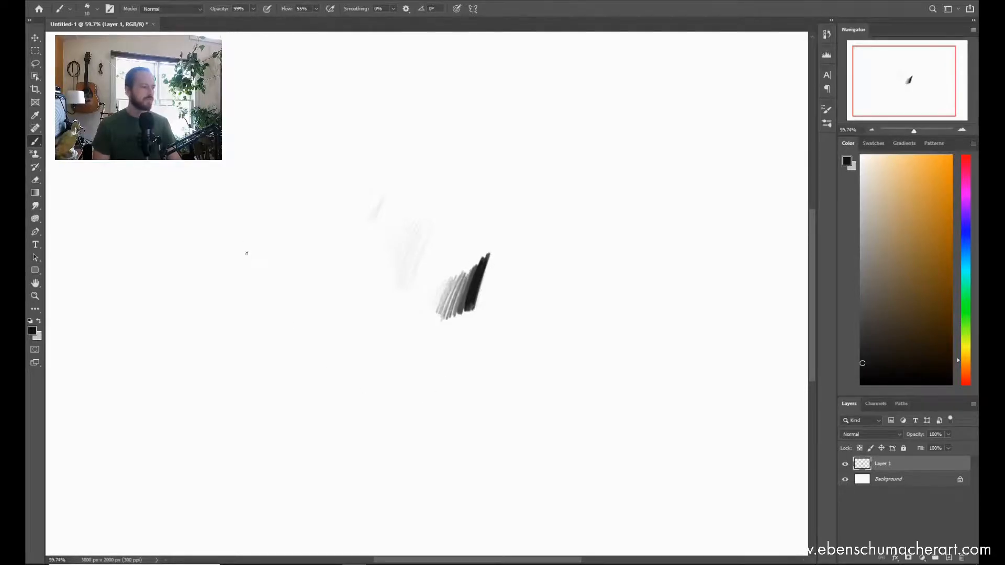
Step: Replace the pencil shading layer with an empty new layer and choose the ESA Cutting Edge brush from the ESA Brush Pack
key(ctrl+shift+n)
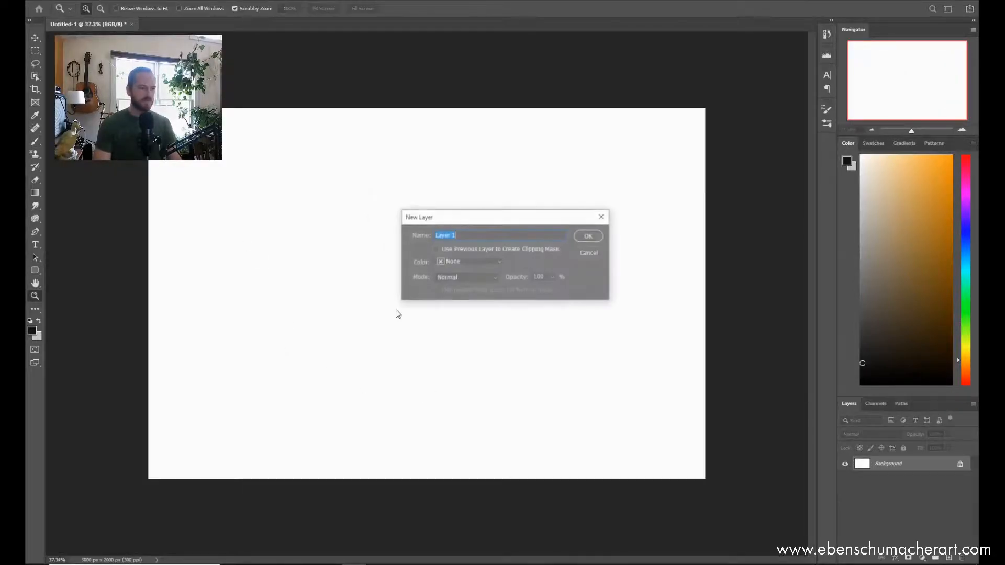
key(Escape)
key(b)
right_click(427, 226)
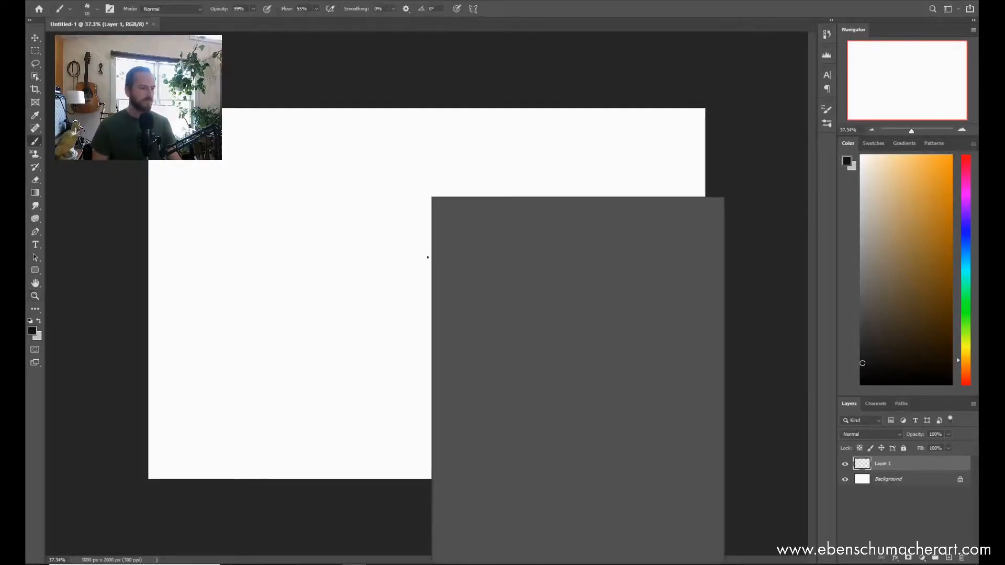
click(602, 425)
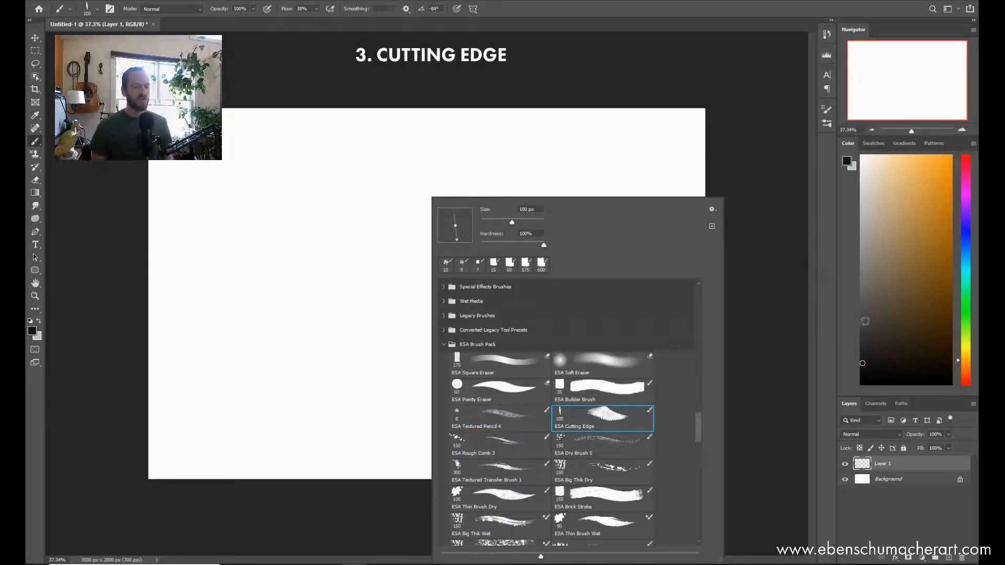
click(356, 246)
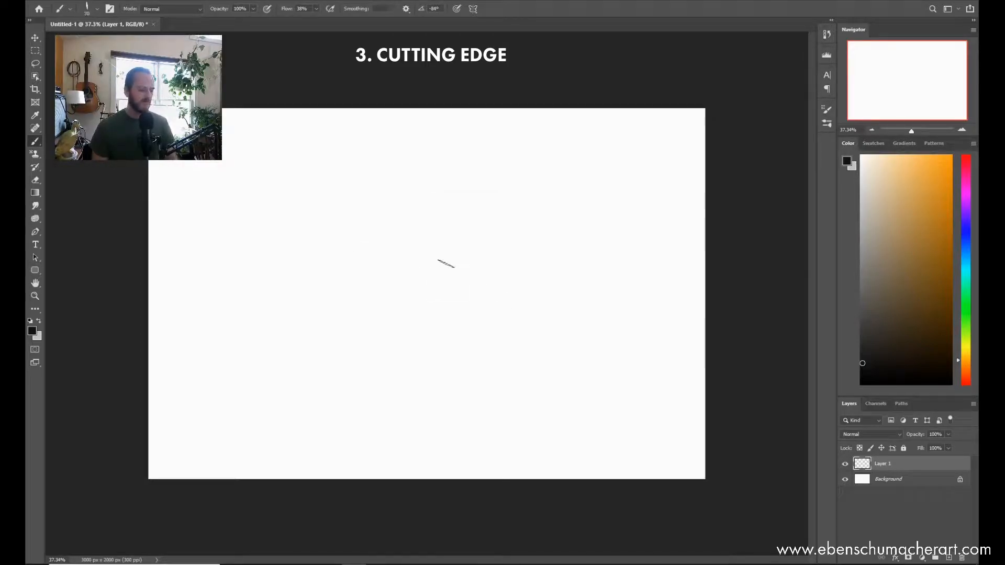
Step: Set the Cutting Edge brush to 200 px and paint thin horizontal lines and two broad vertical columns, plus a tapered line at the right
key(ctrl+space)
drag(437, 240, 460, 235)
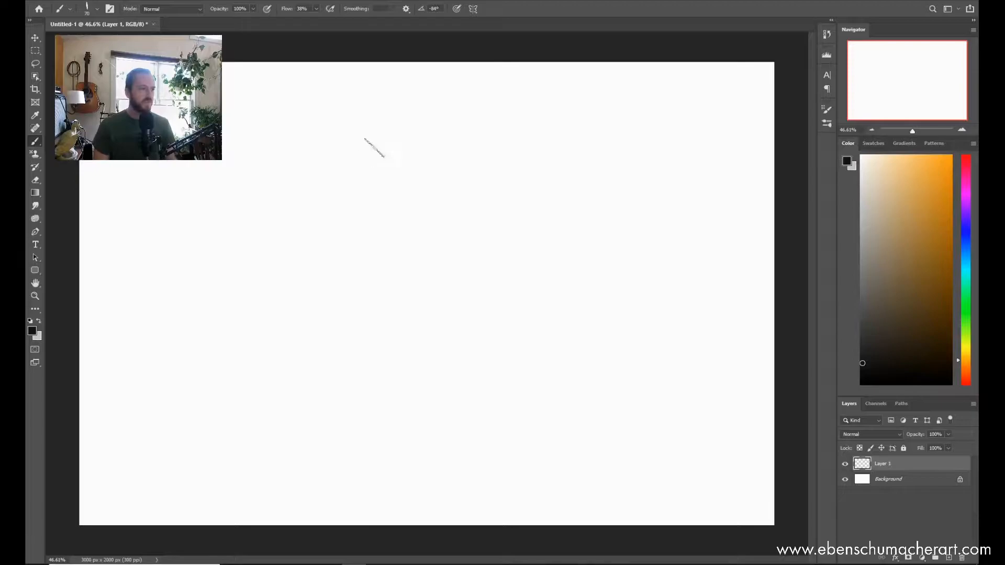
key(])
key(])
key(])
key(])
key(])
key(])
key(])
key(])
key(])
key(])
key(])
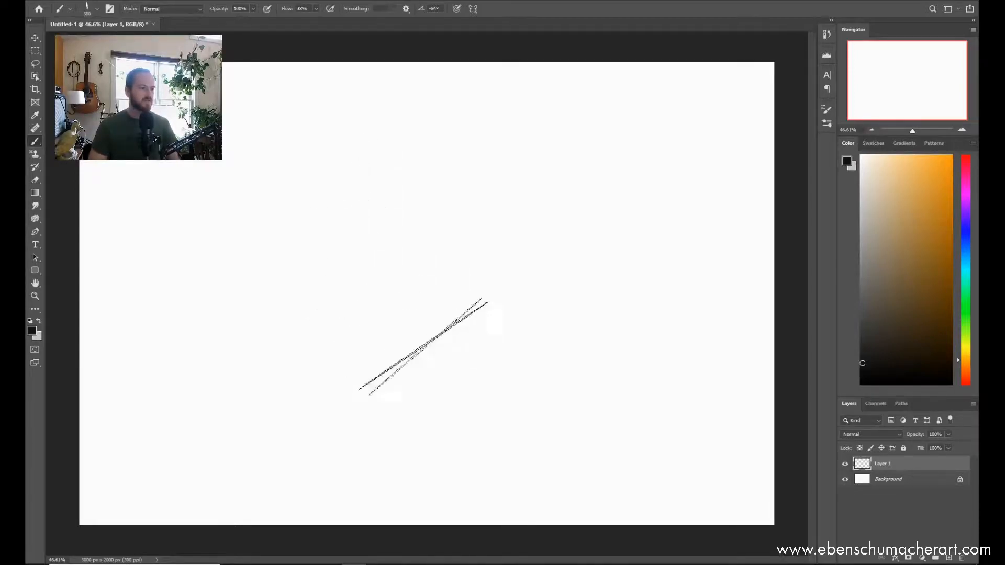
key(bracketleft)
key(bracketleft)
key(bracketleft)
key(bracketleft)
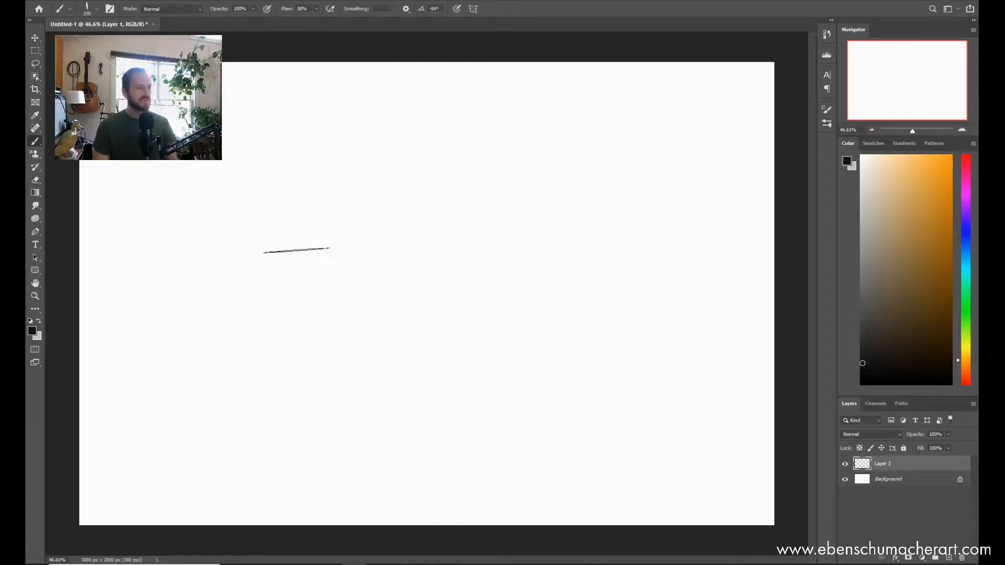
mouse_move(199, 212)
mouse_down()
mouse_move(470, 194)
mouse_move(437, 194)
mouse_move(449, 211)
mouse_move(457, 448)
mouse_up()
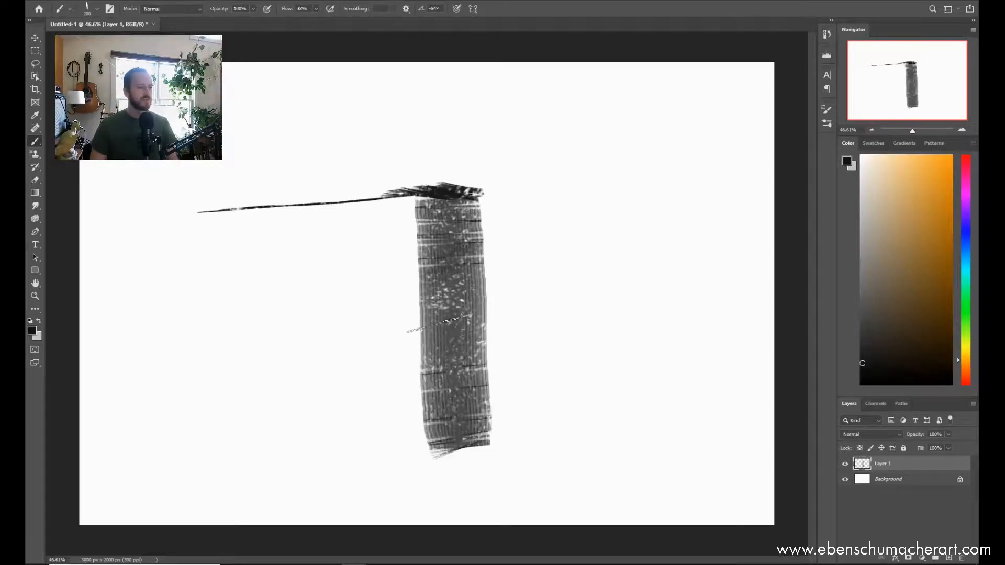
mouse_move(350, 311)
mouse_down()
mouse_move(254, 321)
mouse_move(267, 480)
mouse_up()
drag(518, 237, 656, 246)
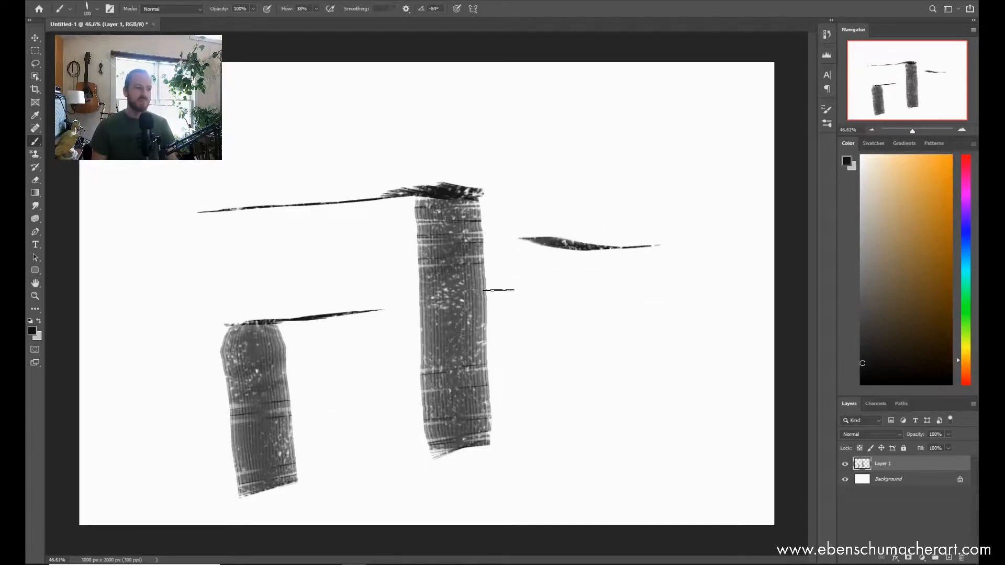
Step: Paint wavy ribbon strokes with the Cutting Edge brush at 100 px across the upper and right-hand parts of the canvas
mouse_move(121, 211)
mouse_down()
mouse_move(271, 126)
mouse_move(315, 154)
mouse_move(378, 147)
mouse_move(399, 126)
mouse_move(442, 158)
mouse_move(607, 131)
mouse_move(600, 224)
mouse_move(689, 313)
mouse_move(614, 451)
mouse_up()
mouse_move(547, 320)
mouse_down()
mouse_move(536, 360)
mouse_move(570, 409)
mouse_move(651, 467)
mouse_up()
drag(582, 346, 463, 264)
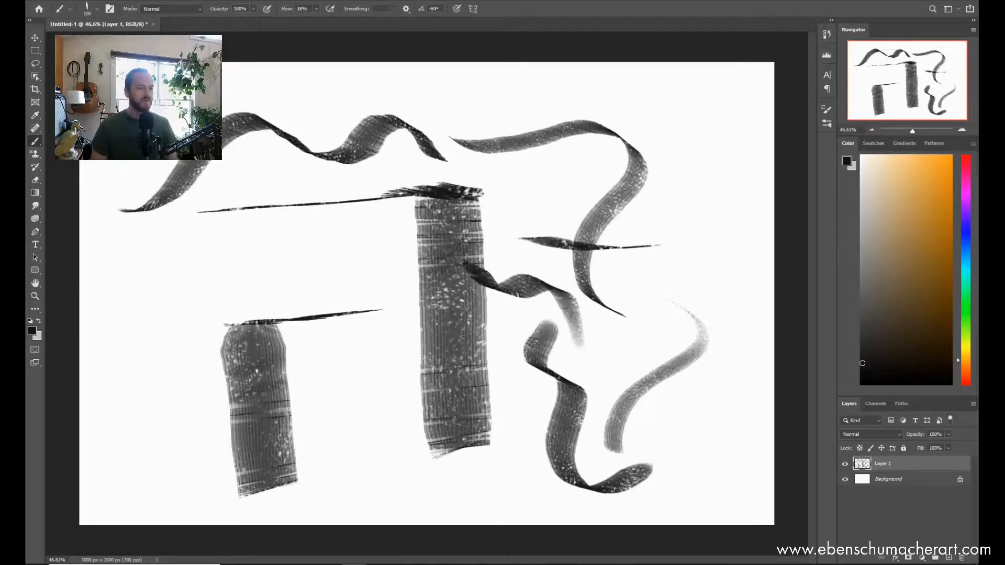
Step: Delete the layer with the black Cutting Edge strokes and add a new empty layer
key(Delete)
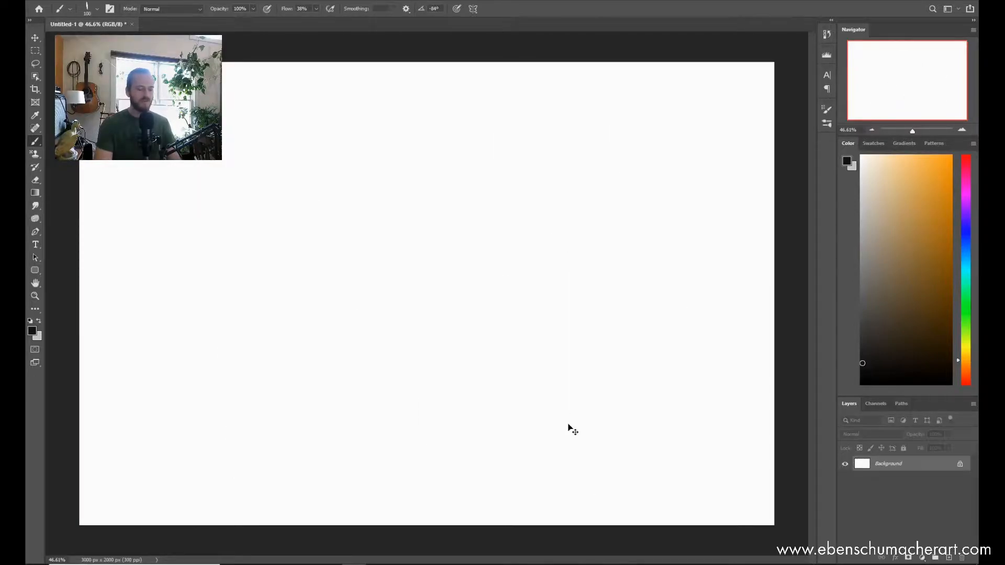
key(ctrl+shift+n)
key(Return)
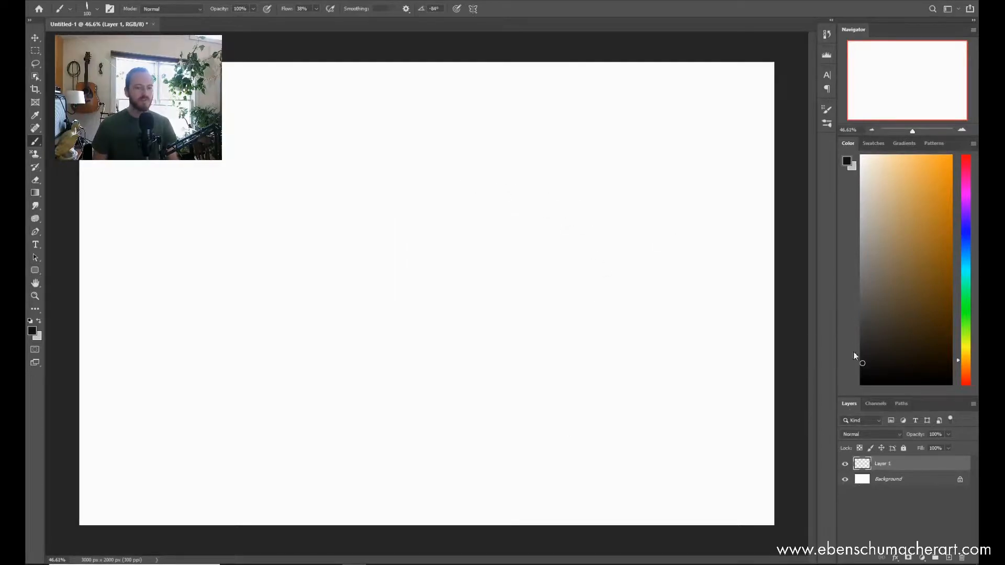
Step: Fill the Background layer with a linear gradient, light grey at the top fading to black in the lower half
click(880, 486)
key(g)
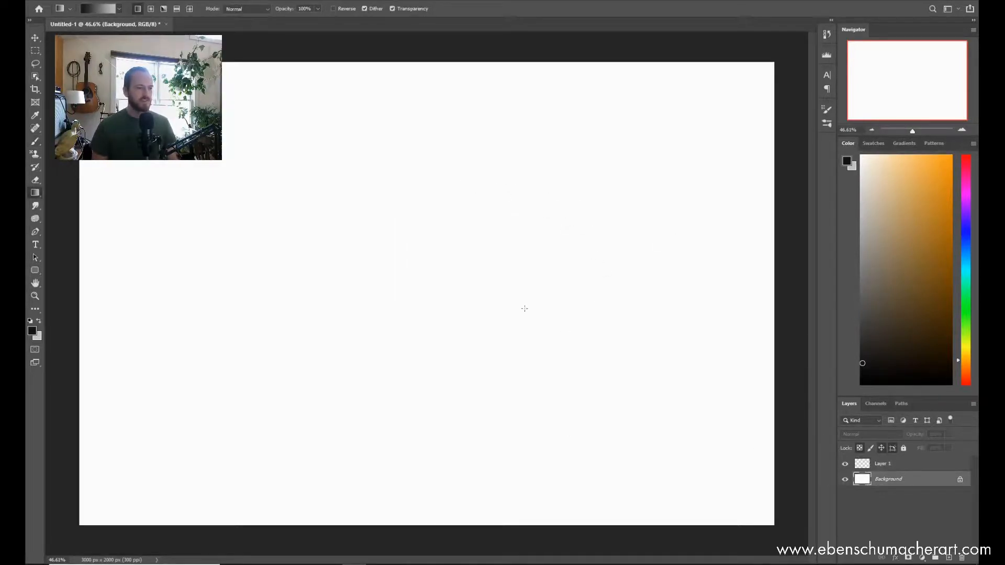
key(bracketright)
key(bracketright)
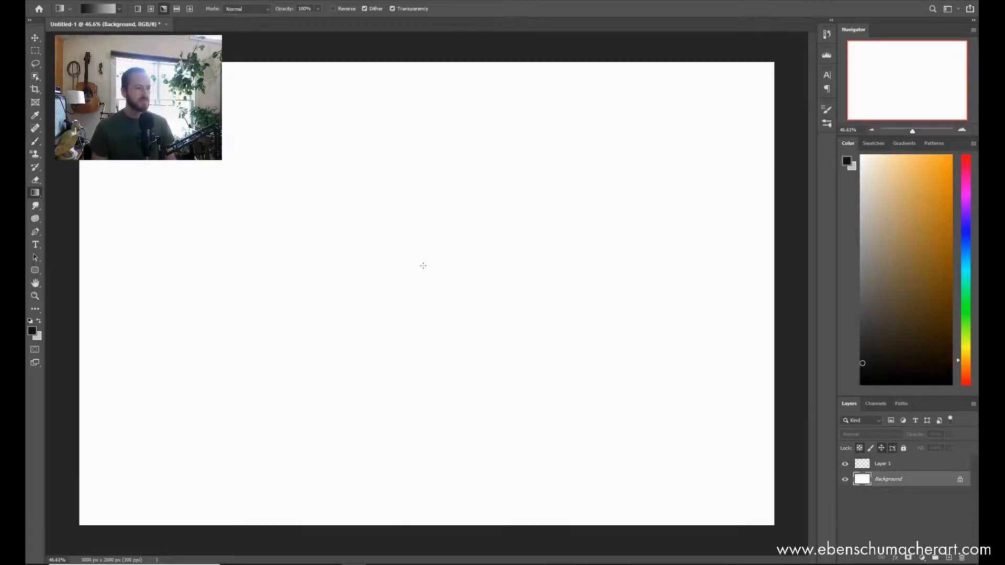
right_click(41, 193)
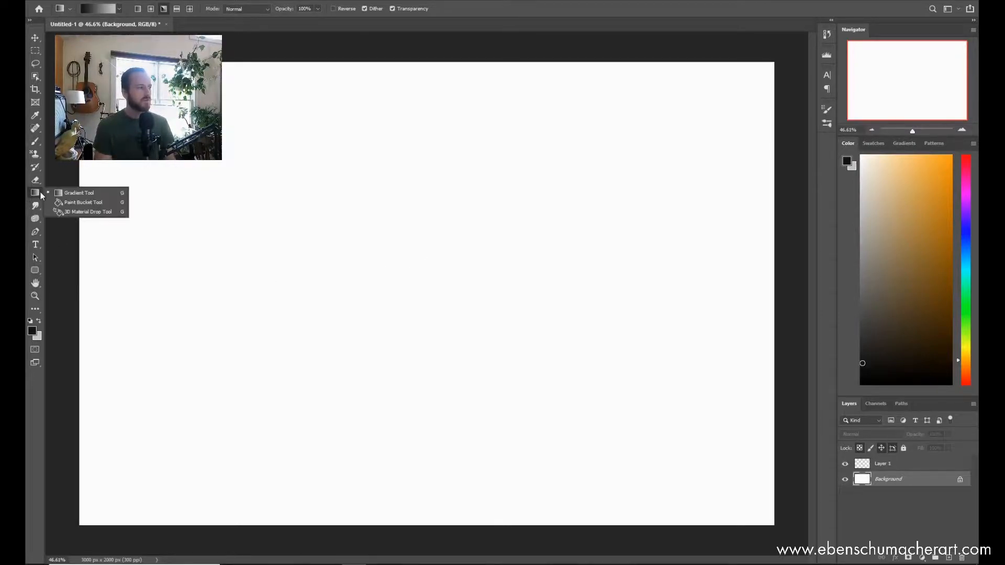
drag(522, 363, 512, 123)
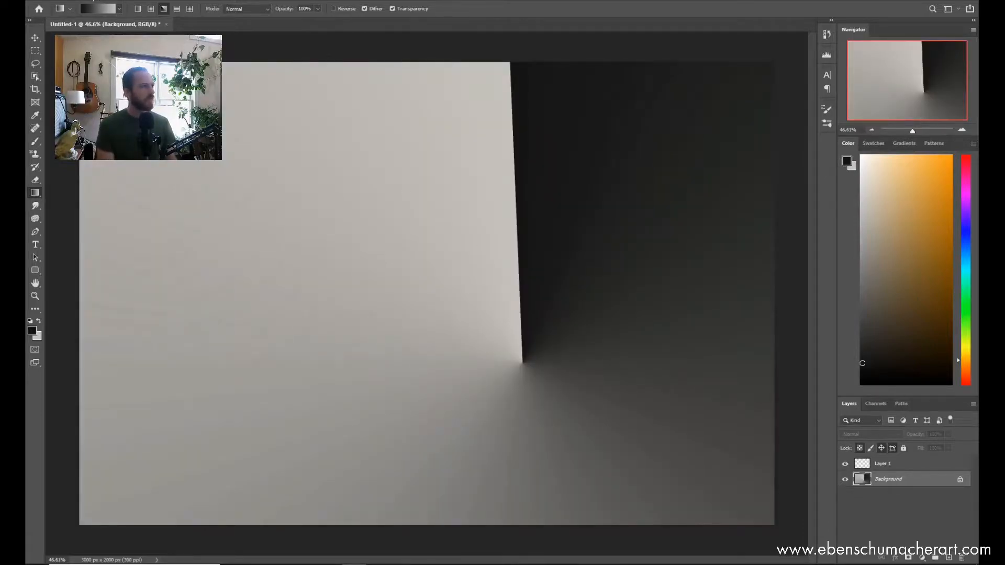
click(141, 9)
drag(413, 113, 492, 308)
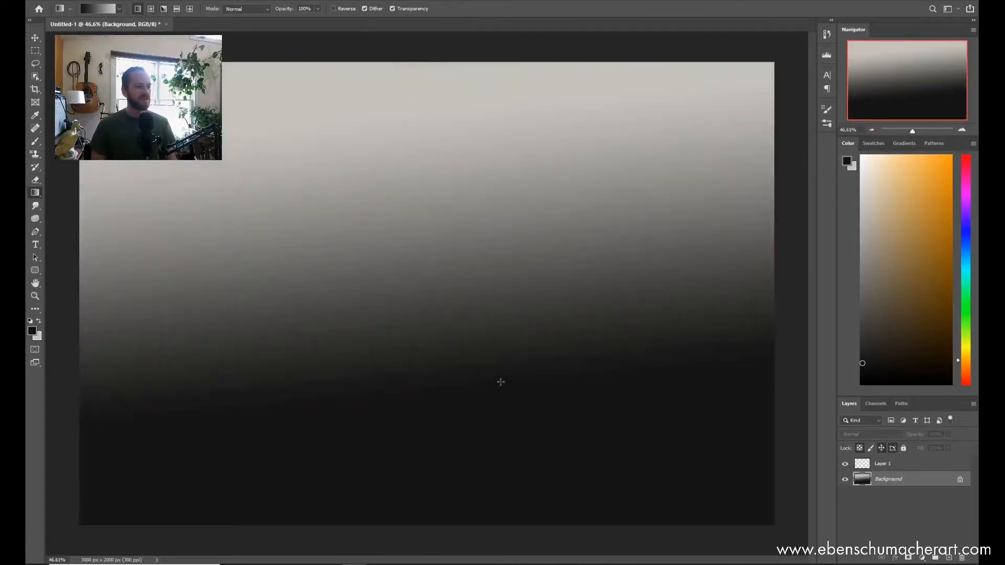
drag(474, 33, 533, 289)
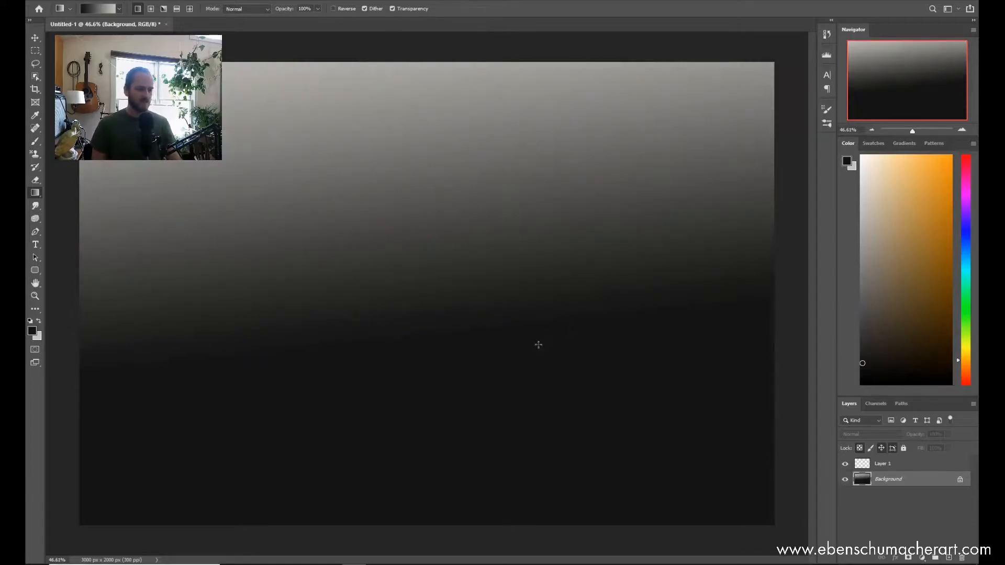
Step: On Layer 1, sample a mid grey from the gradient and paint vertical Cutting Edge strokes with thin tapered strokes at their tops
key(b)
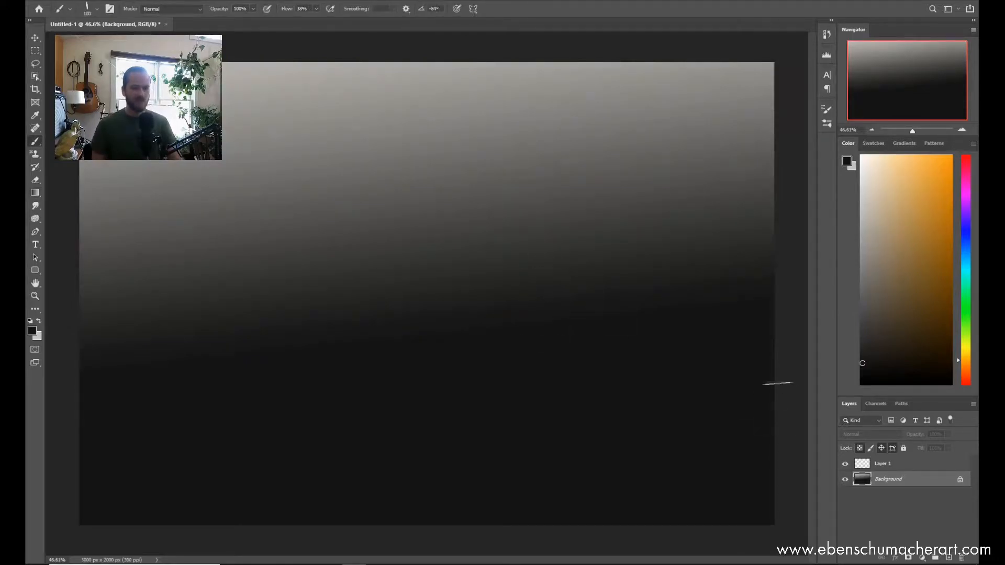
click(887, 465)
alt+click(388, 175)
mouse_move(494, 286)
mouse_down()
mouse_move(528, 278)
mouse_move(558, 243)
mouse_up()
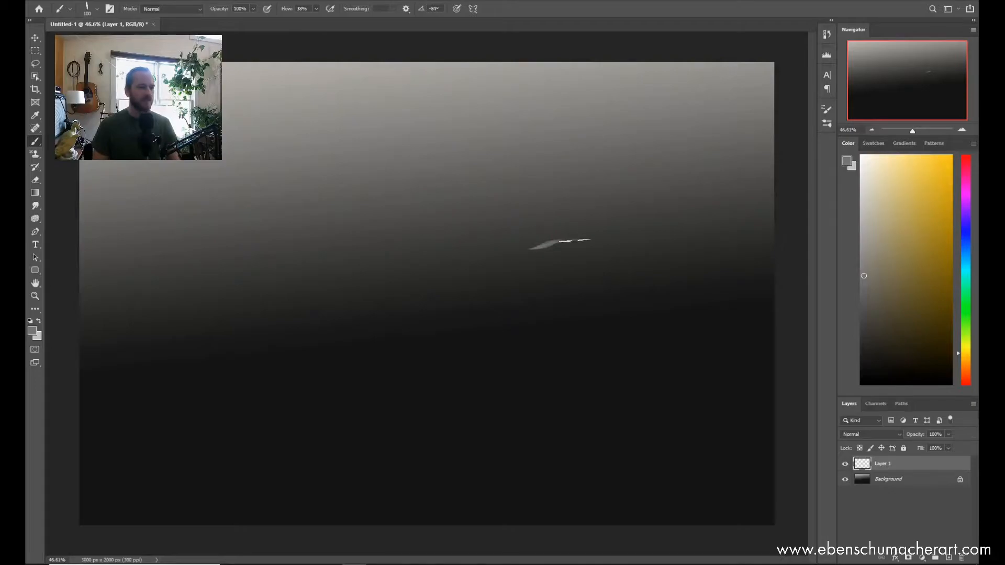
mouse_move(520, 248)
mouse_down()
mouse_move(579, 249)
mouse_move(507, 249)
mouse_move(516, 278)
mouse_move(521, 248)
mouse_move(520, 322)
mouse_up()
drag(522, 251, 519, 337)
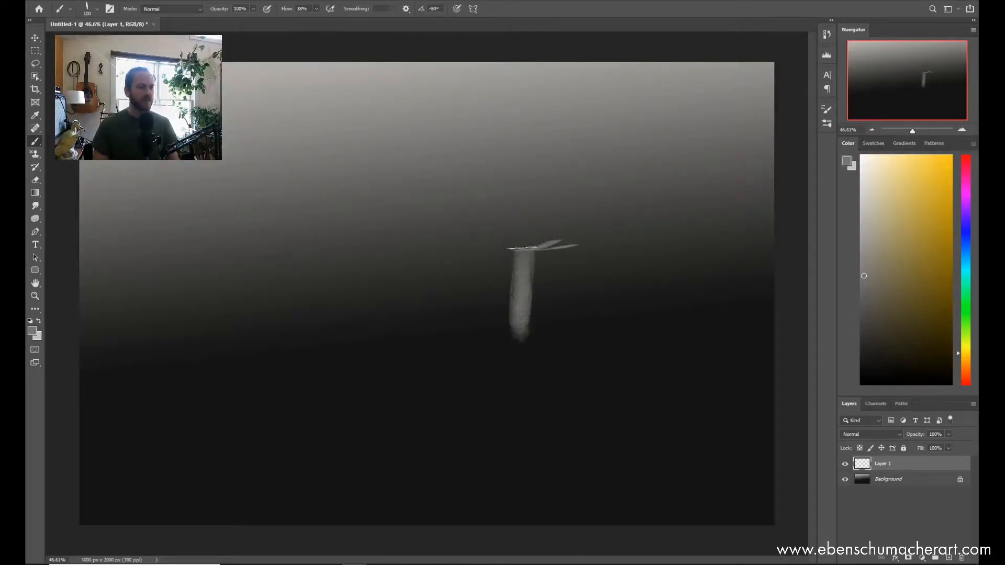
drag(518, 247, 521, 370)
drag(507, 279, 501, 358)
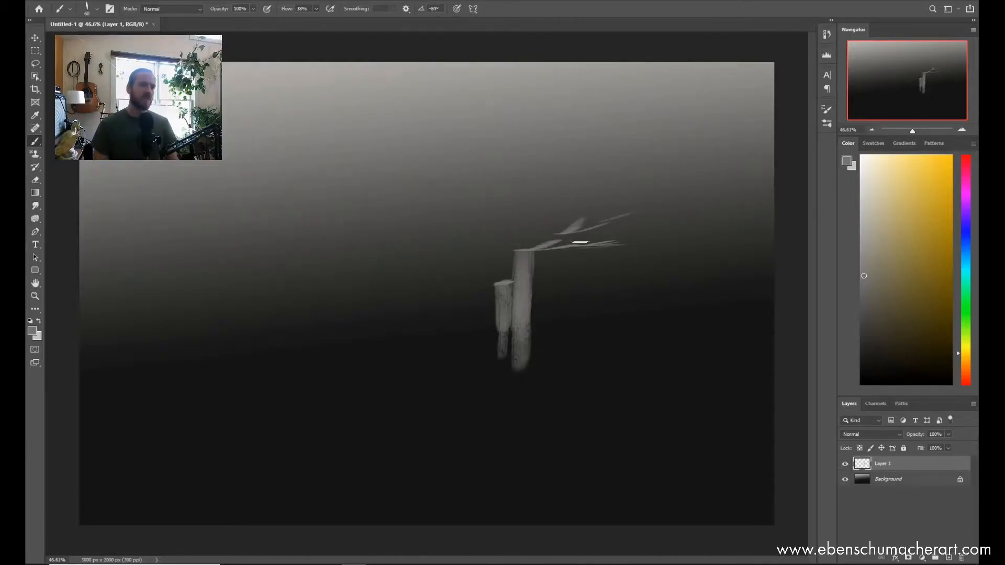
Step: Paint more short vertical and slanted grey strokes around the first ones, using a progressively smaller Cutting Edge brush
key([)
drag(547, 254, 542, 359)
key([)
mouse_move(568, 256)
mouse_down()
mouse_move(565, 290)
mouse_move(547, 254)
mouse_move(586, 270)
mouse_move(583, 298)
mouse_move(547, 309)
mouse_move(586, 312)
mouse_up()
drag(496, 308, 456, 383)
drag(475, 336, 444, 369)
mouse_move(607, 262)
mouse_down()
mouse_move(584, 315)
mouse_move(616, 269)
mouse_up()
mouse_move(659, 245)
mouse_down()
mouse_move(628, 261)
mouse_move(663, 246)
mouse_move(663, 257)
mouse_move(685, 251)
mouse_move(644, 276)
mouse_up()
mouse_move(604, 162)
mouse_down()
mouse_move(605, 212)
mouse_move(590, 144)
mouse_move(598, 229)
mouse_up()
drag(592, 145, 587, 225)
key(bracketleft)
Step: Delete the layer with the vertical grey strokes and add an empty one above the gradient
key(Delete)
key(ctrl+shift+n)
key(Return)
right_click(538, 285)
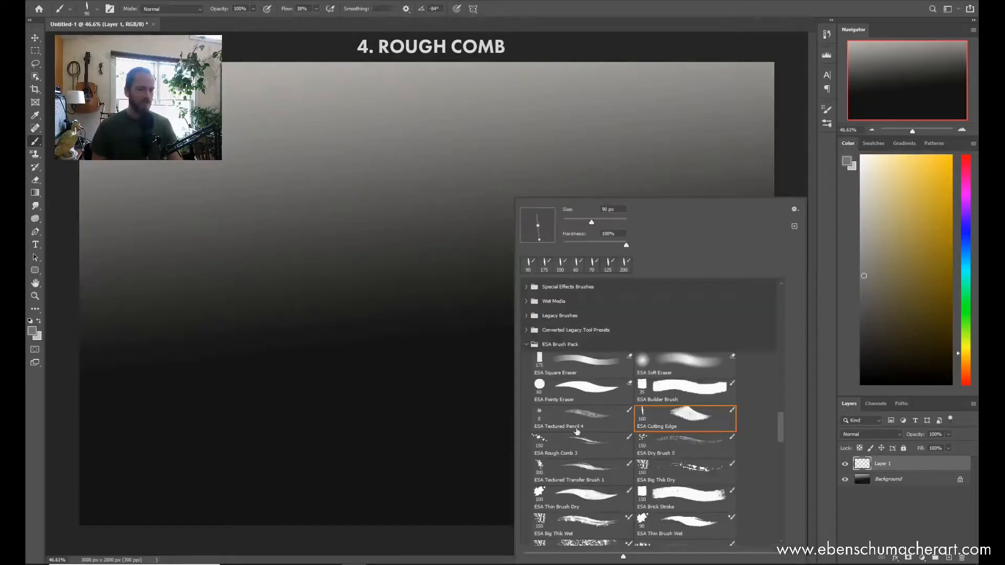
click(585, 445)
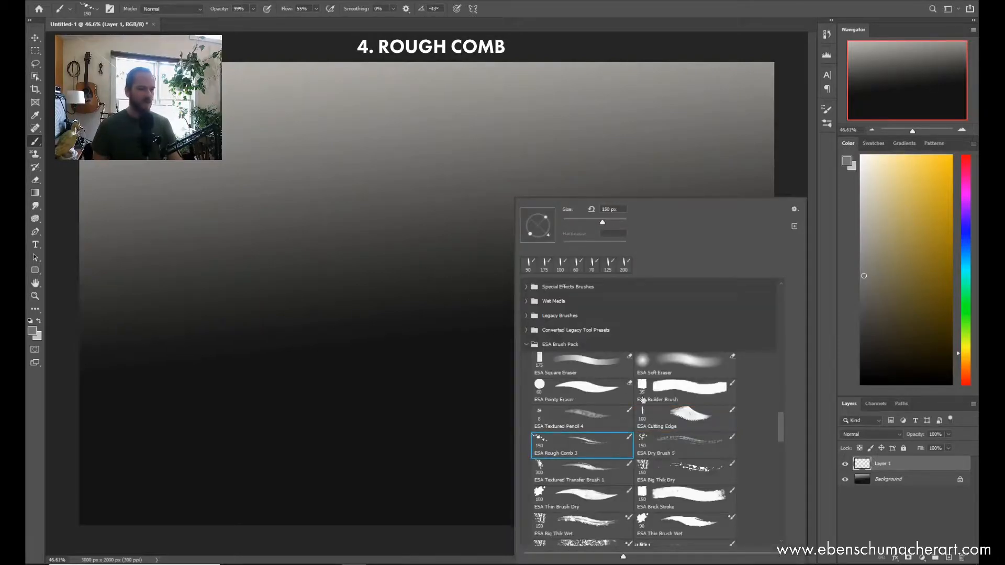
click(397, 319)
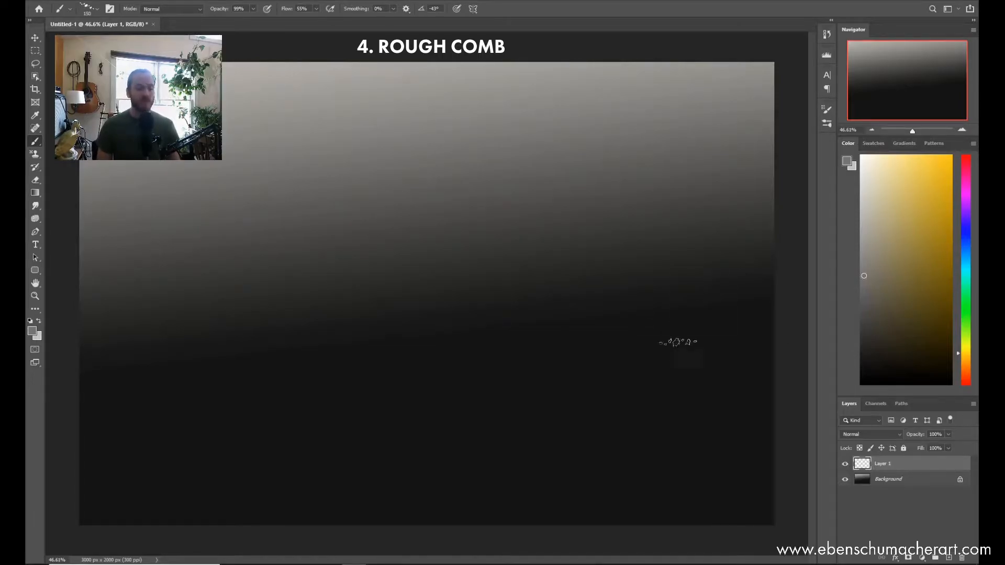
Step: Choose the ESA Cutting Edge brush again, enlarge it and paint a broad grey diagonal area in the middle of the canvas
right_click(496, 269)
click(671, 425)
click(438, 348)
key(bracketright)
key(bracketright)
key(bracketright)
key(bracketright)
key(bracketright)
key(bracketright)
key(bracketright)
key(bracketright)
mouse_move(424, 357)
mouse_down()
mouse_move(522, 214)
mouse_move(393, 373)
mouse_move(473, 238)
mouse_move(349, 358)
mouse_move(476, 241)
mouse_up()
Step: Reduce the Cutting Edge brush in stages to 175 px and paint narrower diagonal strokes below and right of the broad grey area
key(bracketleft)
key(bracketleft)
mouse_move(573, 248)
mouse_down()
mouse_move(455, 385)
mouse_move(592, 204)
mouse_move(537, 201)
mouse_move(532, 179)
mouse_move(262, 387)
mouse_move(269, 373)
mouse_move(448, 370)
mouse_move(374, 387)
mouse_move(628, 203)
mouse_move(403, 447)
mouse_up()
key(bracketleft)
key(bracketleft)
mouse_move(336, 466)
mouse_down()
mouse_move(398, 393)
mouse_move(264, 481)
mouse_move(380, 432)
mouse_move(657, 265)
mouse_up()
mouse_move(471, 450)
mouse_down()
mouse_move(691, 246)
mouse_move(588, 431)
mouse_up()
drag(418, 506, 553, 465)
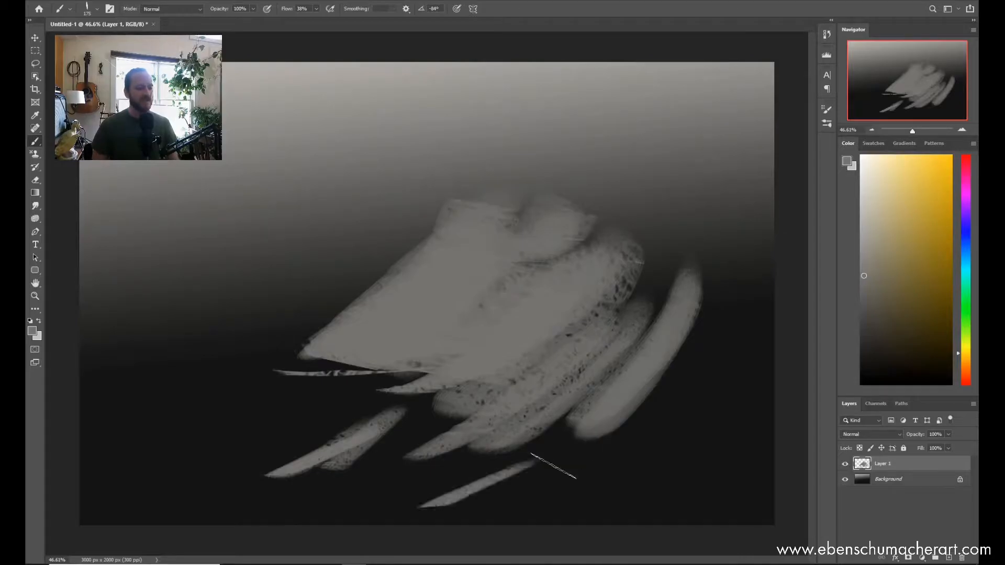
Step: Replace the layer holding the diagonal grey strokes with an empty new layer and choose the ESA Rough Comb 3 brush
key(Delete)
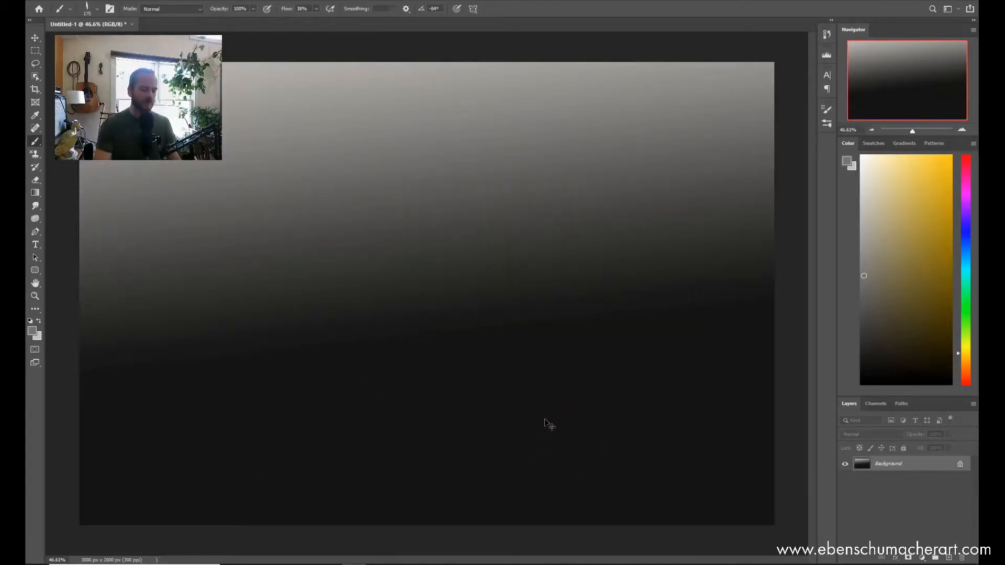
key(ctrl+shift+n)
key(Return)
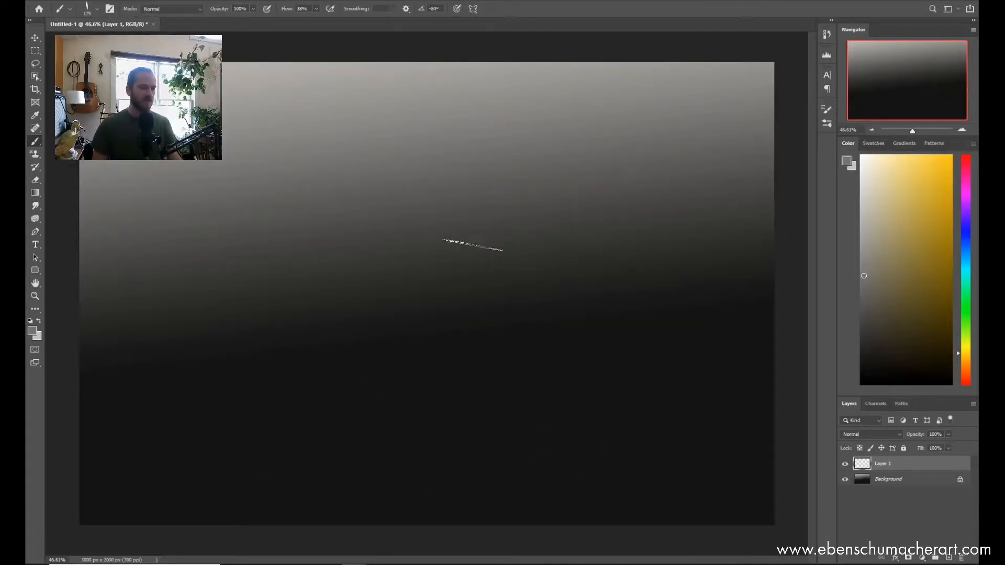
right_click(478, 245)
double_click(549, 445)
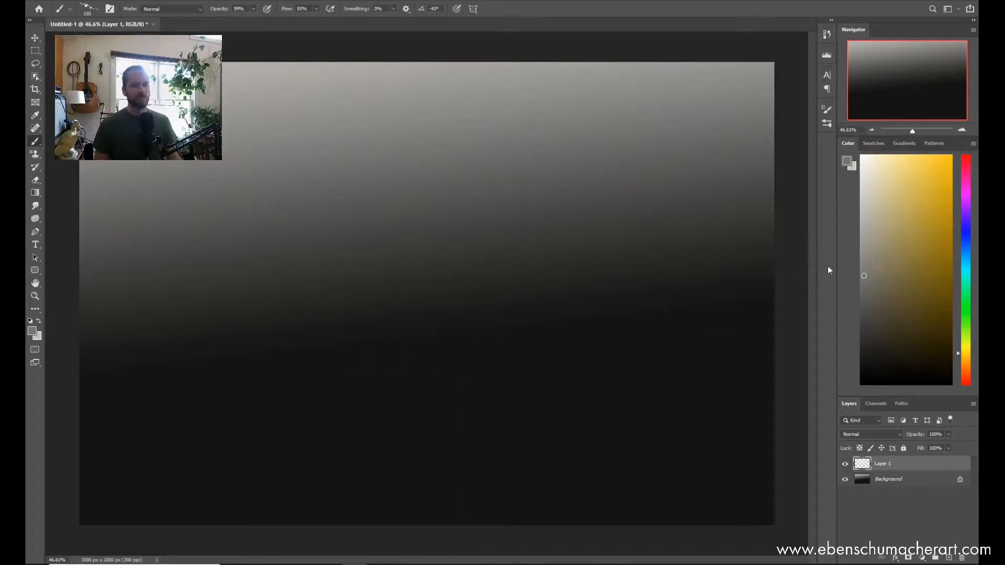
Step: Paint sample strokes with the Rough Comb 3 brush: long grey diagonals across the middle and curved ones along the canvas's right side
mouse_move(370, 364)
mouse_down()
mouse_move(588, 243)
mouse_move(564, 270)
mouse_up()
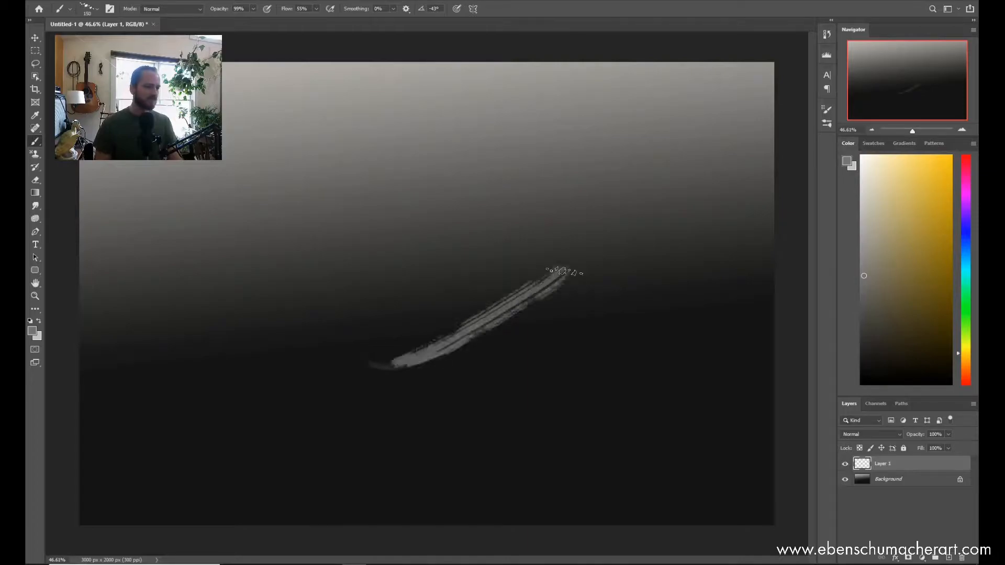
mouse_move(220, 390)
mouse_down()
mouse_move(302, 370)
mouse_move(452, 280)
mouse_move(516, 219)
mouse_up()
mouse_move(631, 236)
mouse_down()
mouse_move(583, 281)
mouse_move(361, 413)
mouse_up()
mouse_move(180, 331)
mouse_down()
mouse_move(450, 174)
mouse_move(314, 327)
mouse_move(238, 363)
mouse_up()
mouse_move(539, 226)
mouse_down()
mouse_move(672, 204)
mouse_move(690, 310)
mouse_up()
mouse_move(631, 332)
mouse_down()
mouse_move(701, 368)
mouse_move(656, 390)
mouse_up()
mouse_move(654, 351)
mouse_down()
mouse_move(649, 390)
mouse_move(479, 461)
mouse_move(429, 463)
mouse_up()
drag(296, 476, 417, 451)
mouse_move(479, 473)
mouse_down()
mouse_move(597, 443)
mouse_move(683, 453)
mouse_up()
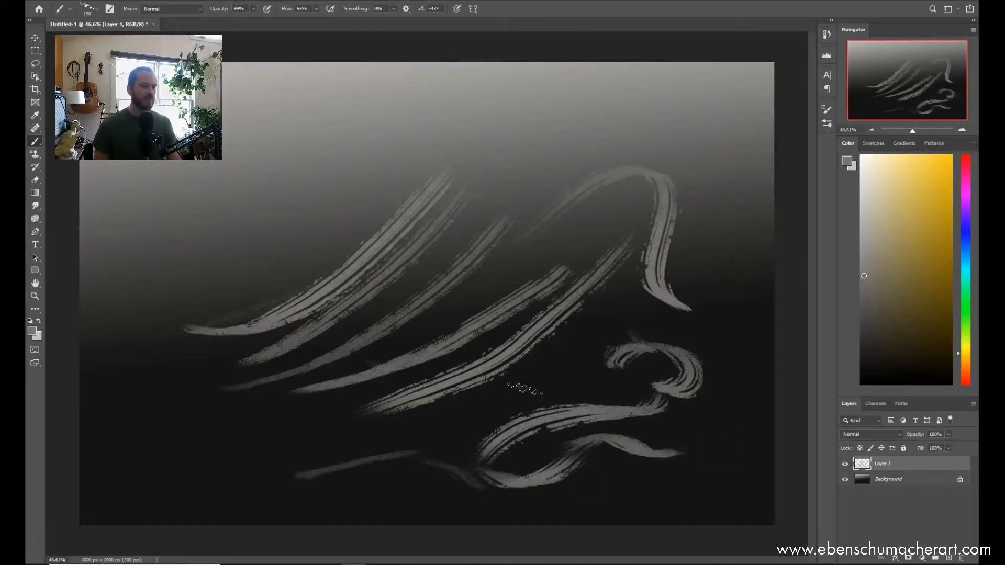
Step: Add wavy, overlapping grey comb strokes between the diagonals and around the left and lower parts of the canvas
drag(524, 390, 414, 439)
drag(316, 425, 461, 282)
drag(515, 187, 486, 193)
drag(413, 266, 484, 207)
drag(390, 205, 186, 309)
mouse_move(135, 352)
mouse_down()
mouse_move(230, 438)
mouse_move(275, 448)
mouse_up()
drag(231, 406, 345, 450)
drag(283, 454, 438, 402)
mouse_move(454, 392)
mouse_down()
mouse_move(549, 389)
mouse_move(618, 332)
mouse_move(500, 399)
mouse_up()
mouse_move(390, 404)
mouse_down()
mouse_move(259, 452)
mouse_move(434, 416)
mouse_up()
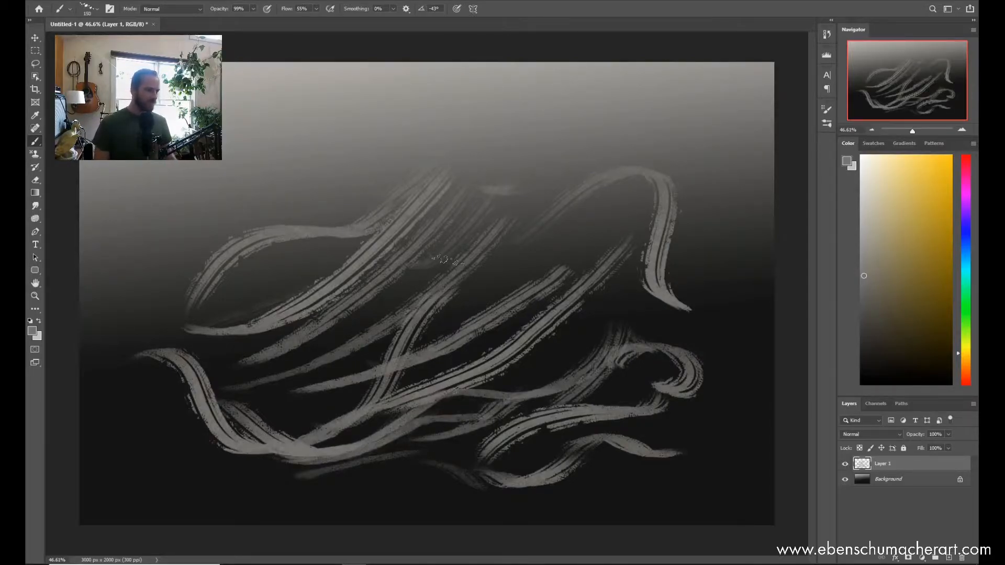
drag(210, 297, 309, 258)
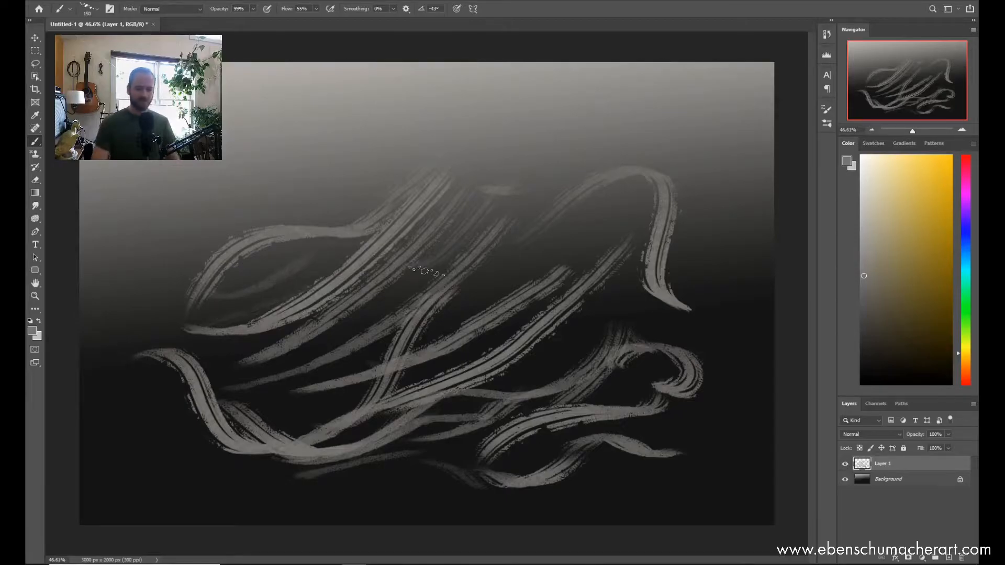
Step: Delete the layer with the grey comb strokes and add an empty one above the gradient
key(Delete)
key(ctrl+shift+n)
key(Return)
Step: Activate the Gradient tool on the Background layer and choose a muted green and a teal as its two colours
click(895, 266)
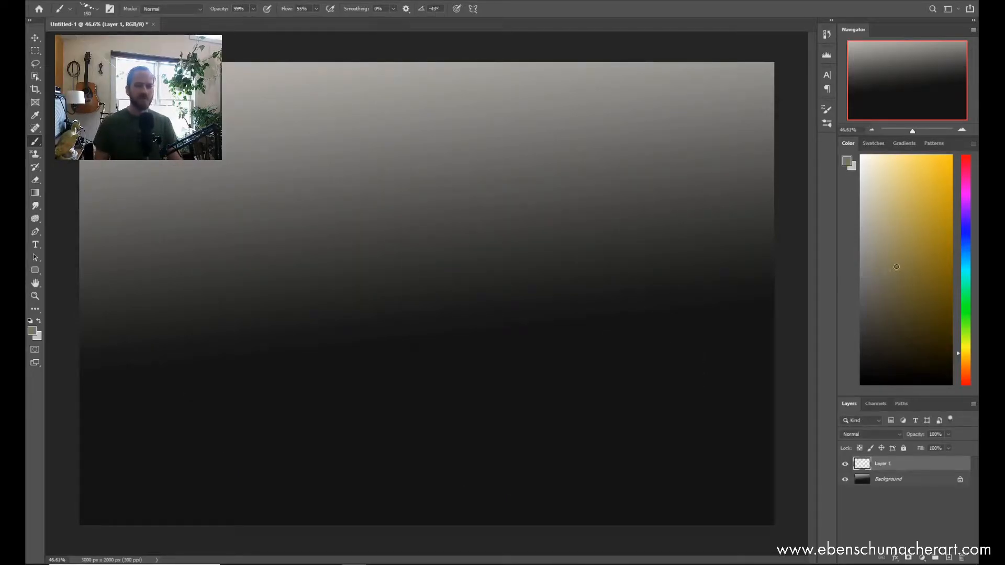
click(885, 481)
key(g)
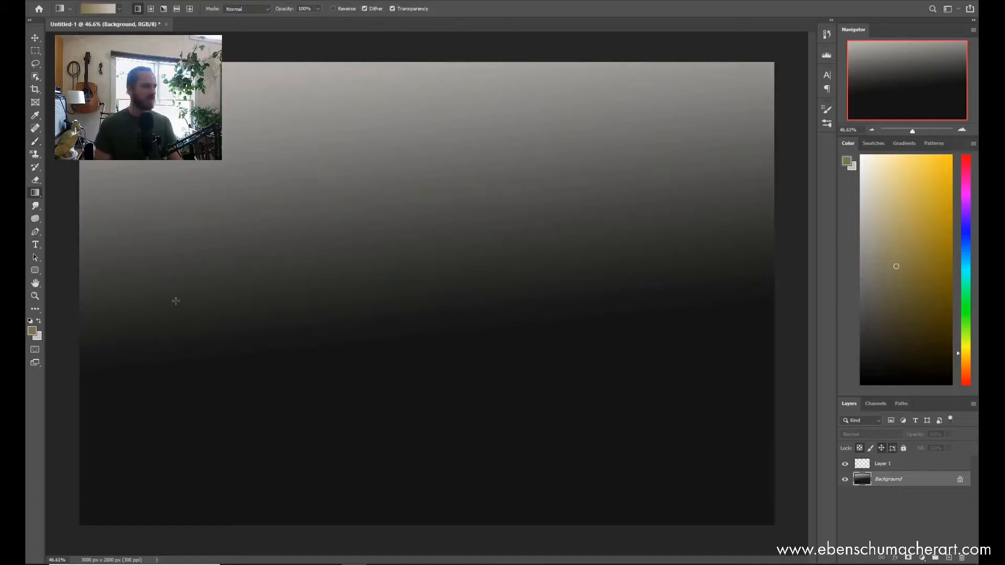
right_click(40, 192)
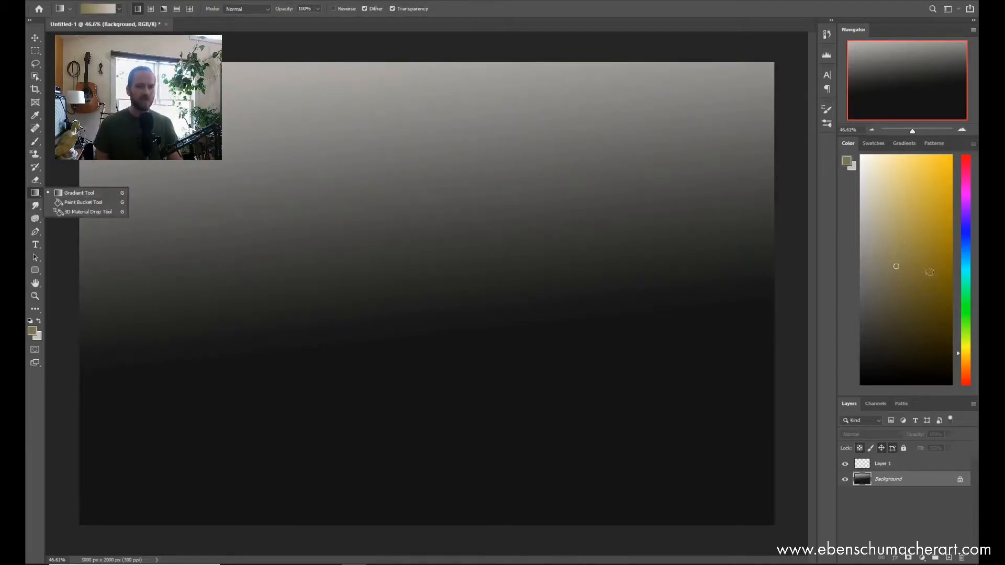
drag(960, 344, 967, 268)
click(947, 330)
key(x)
drag(971, 322, 971, 307)
click(966, 323)
click(908, 273)
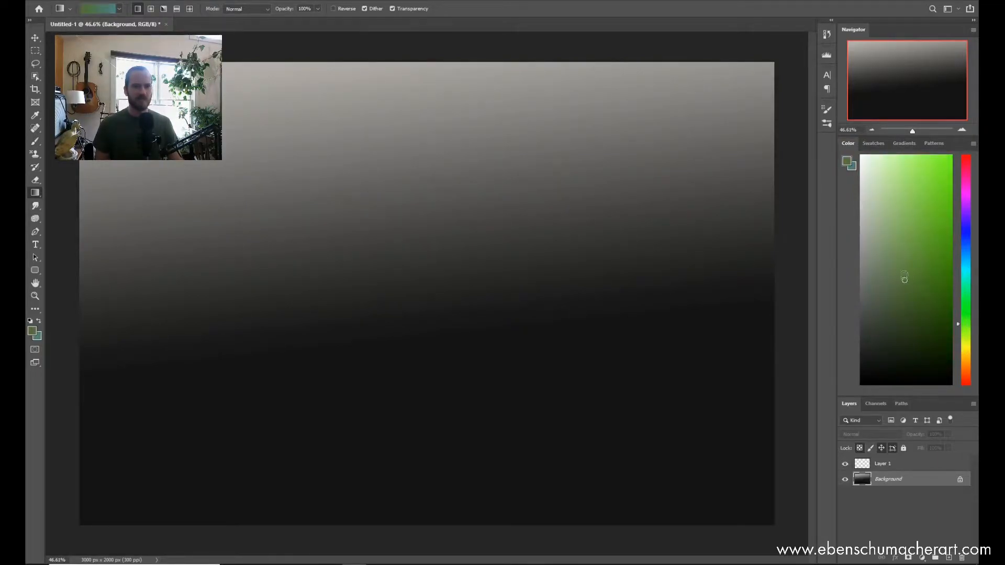
Step: Set the foreground to light blue with green as background colour and fill the Background with a slightly slanted blue-to-green gradient
drag(968, 290, 967, 324)
key(x)
drag(965, 257, 966, 266)
click(889, 216)
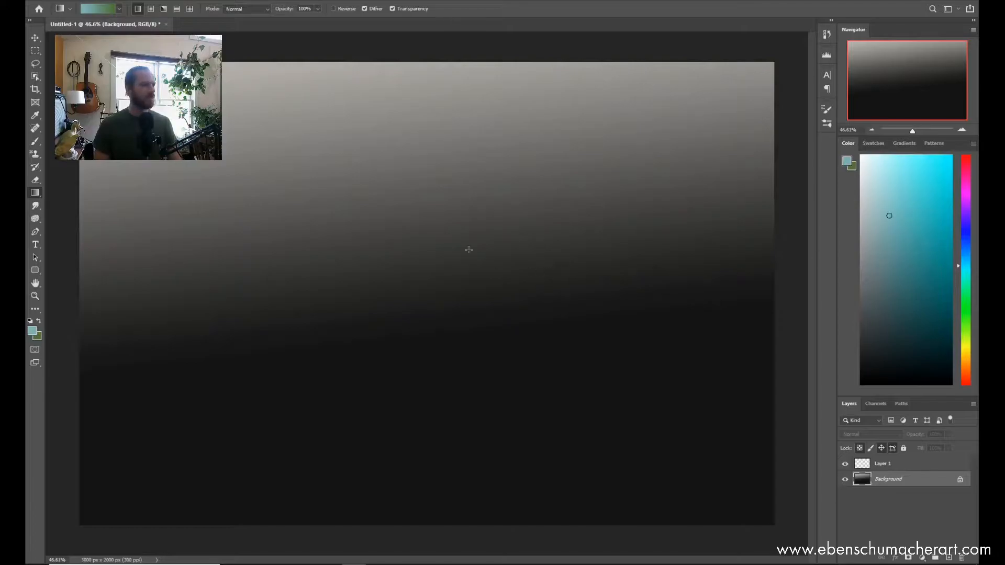
drag(437, 192, 475, 471)
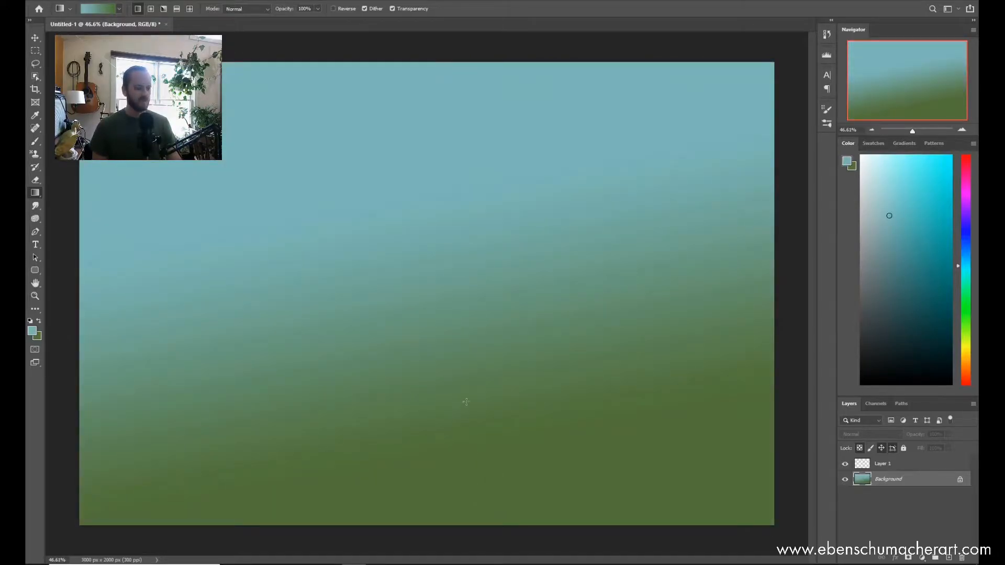
Step: Choose a muted yellow and paint a wing-shaped group of Rough Comb 3 strokes in the middle of the gradient
key(b)
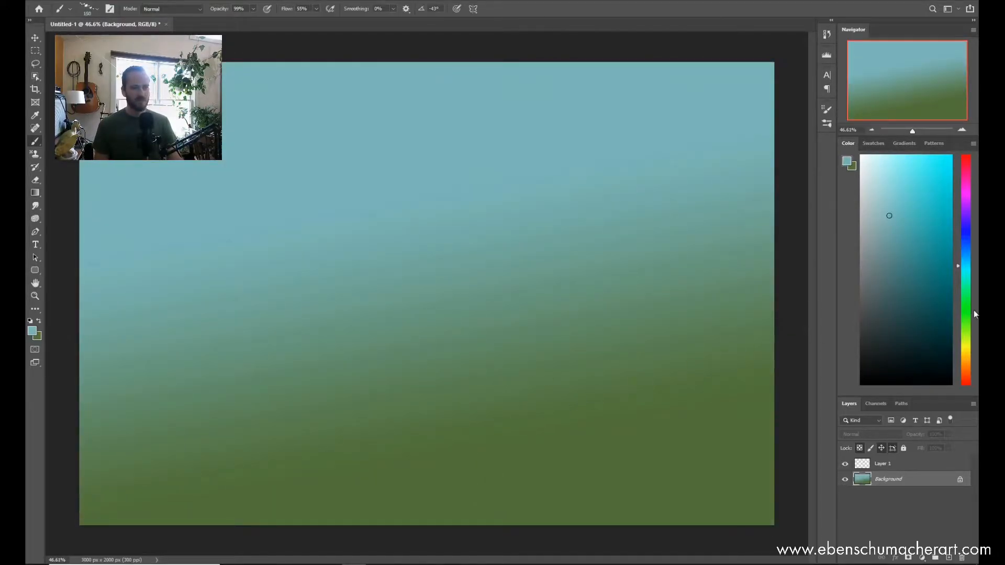
click(966, 348)
drag(453, 375, 492, 355)
drag(411, 361, 538, 294)
mouse_move(464, 360)
mouse_down()
mouse_move(622, 274)
mouse_move(531, 312)
mouse_up()
mouse_move(500, 342)
mouse_down()
mouse_move(477, 368)
mouse_move(498, 351)
mouse_move(453, 367)
mouse_move(475, 349)
mouse_move(372, 368)
mouse_up()
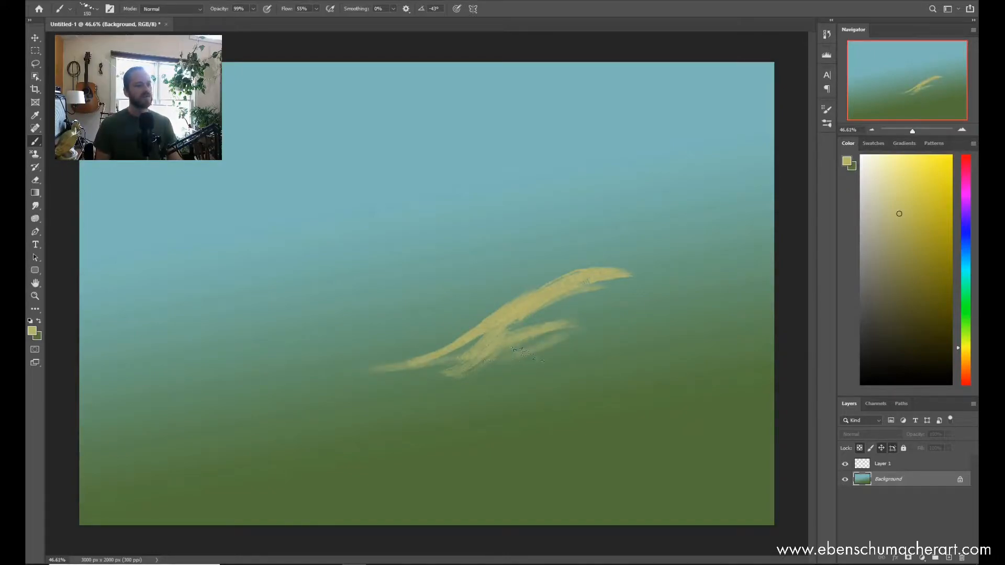
mouse_move(511, 343)
mouse_down()
mouse_move(589, 310)
mouse_move(618, 310)
mouse_up()
mouse_move(655, 276)
mouse_down()
mouse_move(408, 362)
mouse_move(500, 299)
mouse_move(439, 353)
mouse_move(505, 356)
mouse_move(474, 378)
mouse_move(446, 366)
mouse_move(614, 359)
mouse_up()
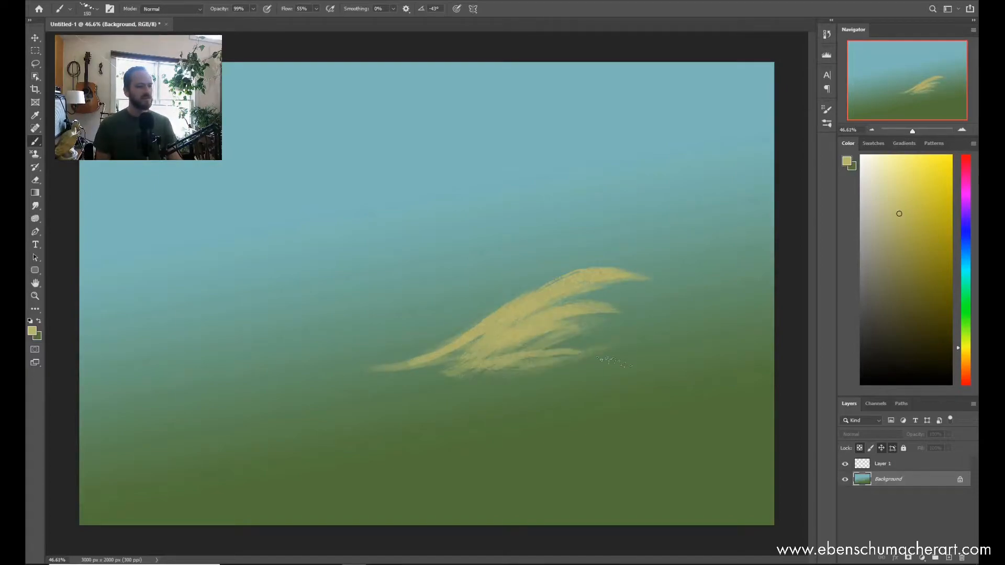
mouse_move(373, 365)
mouse_down()
mouse_move(521, 382)
mouse_move(617, 355)
mouse_up()
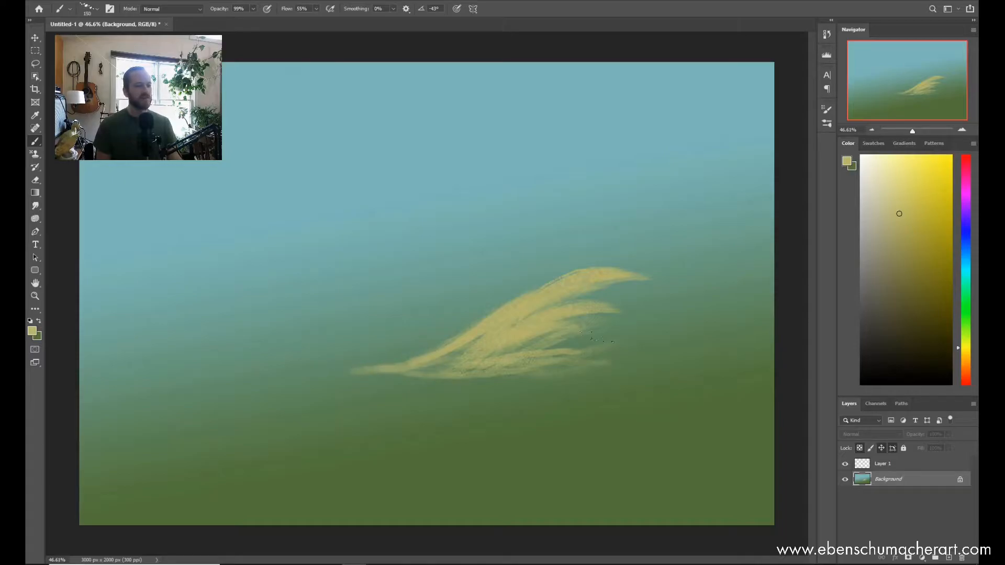
Step: Pick an olive green and brush it into the gaps between the yellow strokes
key(z)
mouse_move(537, 309)
mouse_down()
mouse_move(581, 314)
mouse_move(544, 317)
mouse_up()
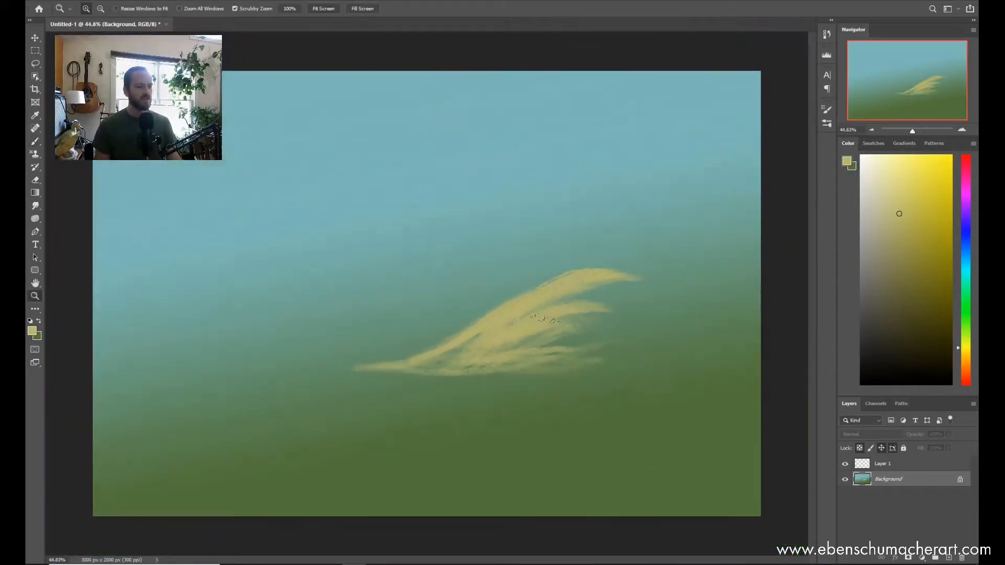
key(b)
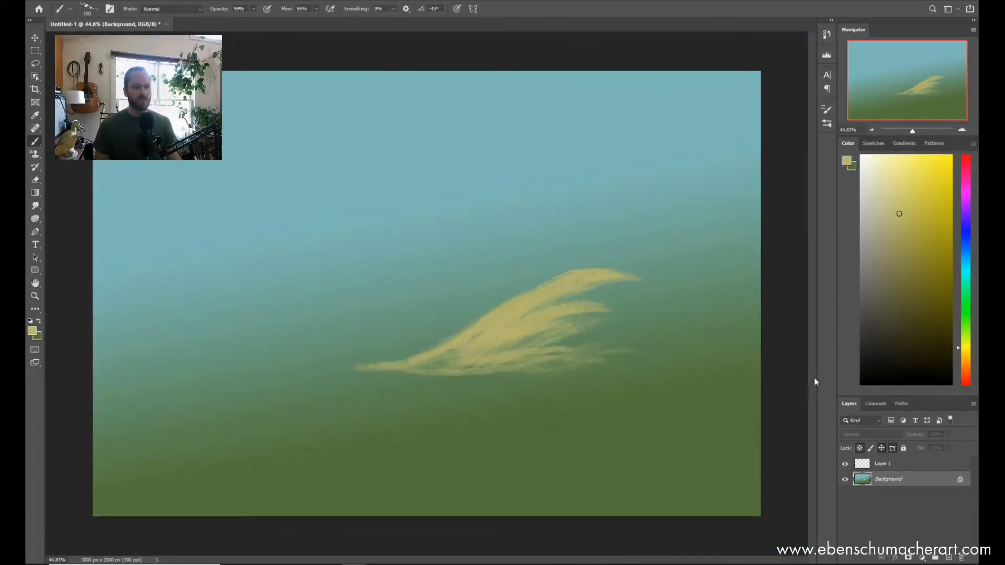
drag(966, 346, 966, 329)
click(907, 270)
mouse_move(523, 344)
mouse_down()
mouse_move(543, 329)
mouse_move(595, 338)
mouse_up()
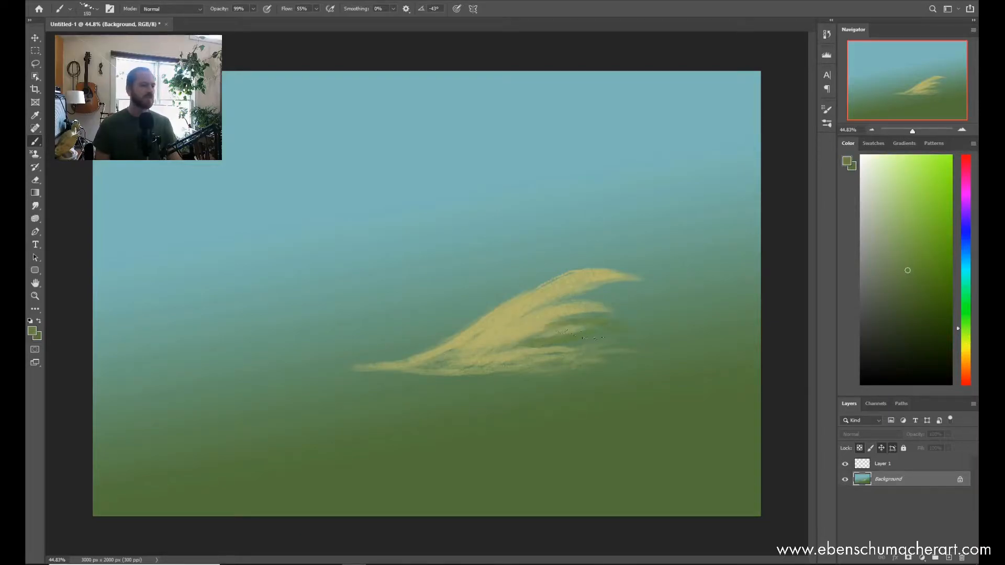
Step: Choose the ESA Dry Brush 5 and pick a light teal as the painting colour
right_click(609, 282)
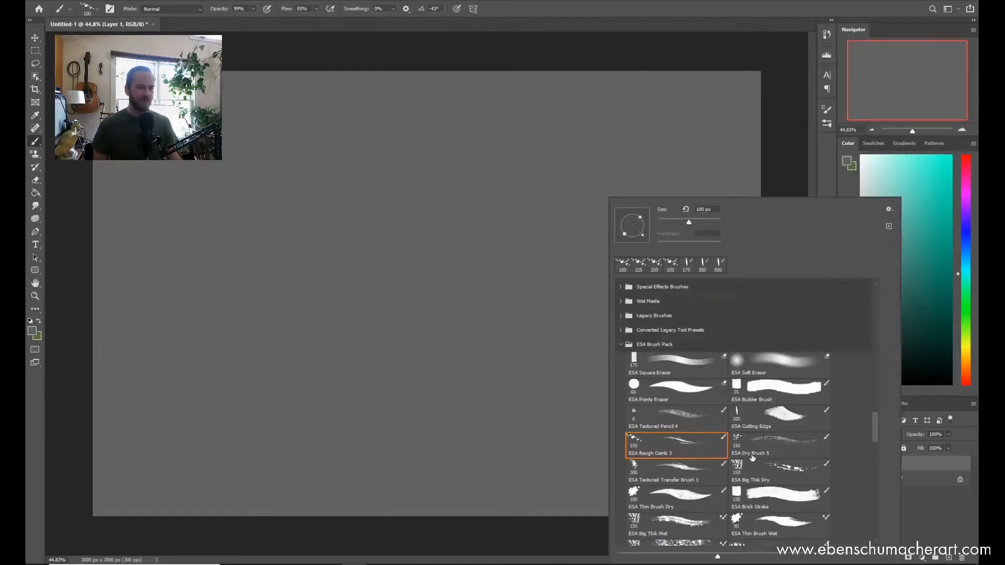
click(778, 449)
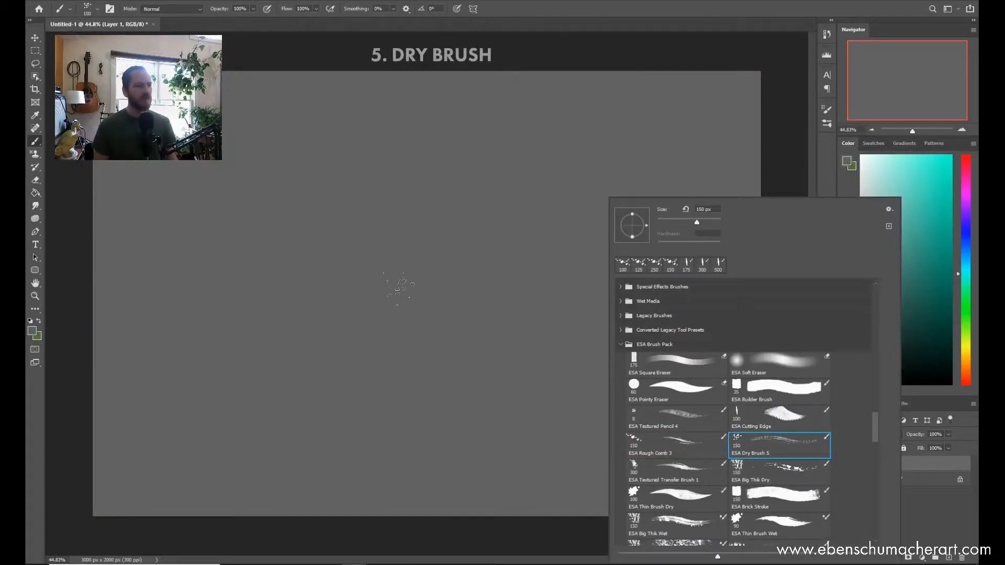
click(889, 186)
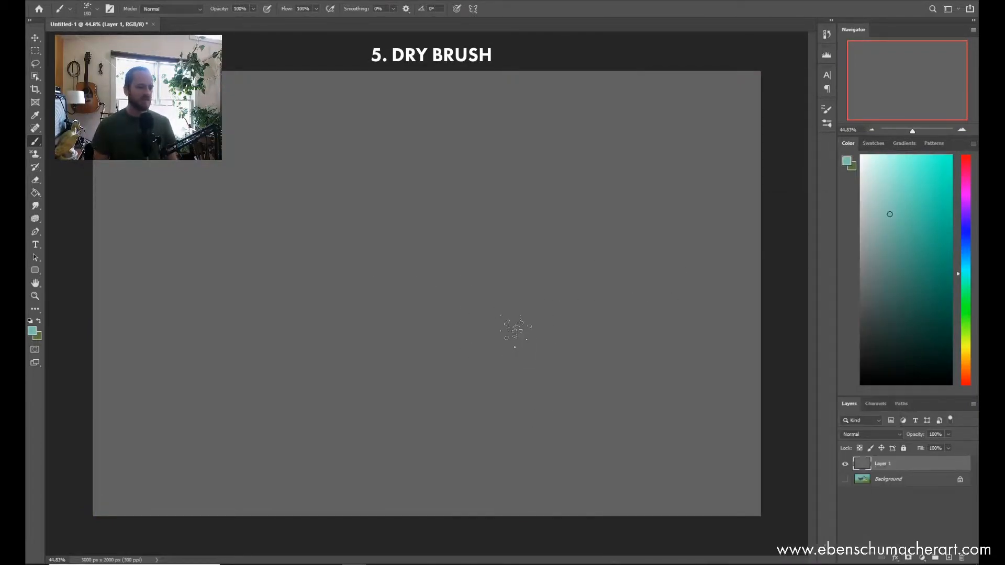
Step: Paint overlapping teal dry-brush diagonals in the middle of the grey canvas, enlarging the brush partway
mouse_move(414, 361)
mouse_down()
mouse_move(504, 287)
mouse_move(430, 352)
mouse_move(515, 308)
mouse_move(456, 358)
mouse_move(514, 296)
mouse_move(430, 358)
mouse_move(432, 349)
mouse_move(525, 279)
mouse_move(469, 372)
mouse_move(426, 373)
mouse_move(549, 270)
mouse_up()
drag(432, 358, 573, 263)
mouse_move(366, 362)
mouse_down()
mouse_move(586, 234)
mouse_move(526, 339)
mouse_move(568, 254)
mouse_up()
key(])
mouse_move(568, 254)
mouse_down()
mouse_move(519, 364)
mouse_move(613, 226)
mouse_up()
mouse_move(435, 320)
mouse_down()
mouse_move(556, 255)
mouse_move(348, 374)
mouse_up()
mouse_move(348, 374)
mouse_down()
mouse_move(563, 289)
mouse_move(547, 337)
mouse_move(575, 282)
mouse_move(654, 191)
mouse_move(581, 277)
mouse_move(603, 287)
mouse_move(587, 296)
mouse_up()
Step: Add green dry-brush strokes along the teal area's lower edge and a broad teal diagonal area to its left
key(x)
key(ctrl+space)
key(ctrl+space)
mouse_move(514, 361)
mouse_down()
mouse_move(484, 368)
mouse_move(512, 364)
mouse_up()
mouse_move(379, 381)
mouse_down()
mouse_move(584, 344)
mouse_move(591, 317)
mouse_move(426, 401)
mouse_move(615, 307)
mouse_move(515, 336)
mouse_move(465, 370)
mouse_move(565, 317)
mouse_move(325, 411)
mouse_move(476, 370)
mouse_move(314, 413)
mouse_up()
alt+click(495, 330)
mouse_move(314, 413)
mouse_down()
mouse_move(543, 244)
mouse_move(332, 384)
mouse_move(384, 327)
mouse_move(305, 384)
mouse_move(307, 364)
mouse_move(543, 181)
mouse_move(280, 362)
mouse_move(371, 278)
mouse_move(258, 365)
mouse_move(263, 332)
mouse_move(291, 313)
mouse_move(267, 332)
mouse_move(271, 345)
mouse_move(439, 247)
mouse_move(265, 364)
mouse_move(299, 360)
mouse_move(422, 249)
mouse_move(233, 332)
mouse_move(241, 321)
mouse_move(232, 336)
mouse_move(331, 269)
mouse_move(220, 343)
mouse_move(403, 211)
mouse_move(247, 323)
mouse_move(238, 305)
mouse_move(227, 314)
mouse_move(251, 308)
mouse_up()
mouse_move(296, 282)
mouse_down()
mouse_move(356, 220)
mouse_move(243, 330)
mouse_move(175, 378)
mouse_up()
Step: Cover the green strokes with teal and extend the teal dry-brush area with more diagonals along its lower and right edges
scroll(418, 293, down, 2)
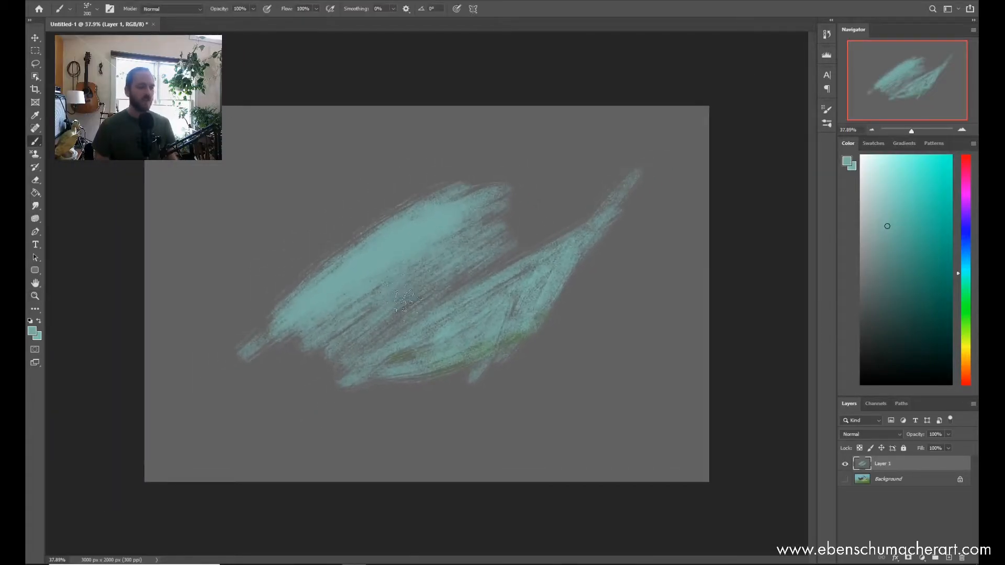
mouse_move(569, 350)
mouse_down()
mouse_move(591, 230)
mouse_move(573, 314)
mouse_move(589, 288)
mouse_move(458, 398)
mouse_move(529, 314)
mouse_move(490, 327)
mouse_move(497, 302)
mouse_move(499, 333)
mouse_up()
drag(522, 268, 581, 194)
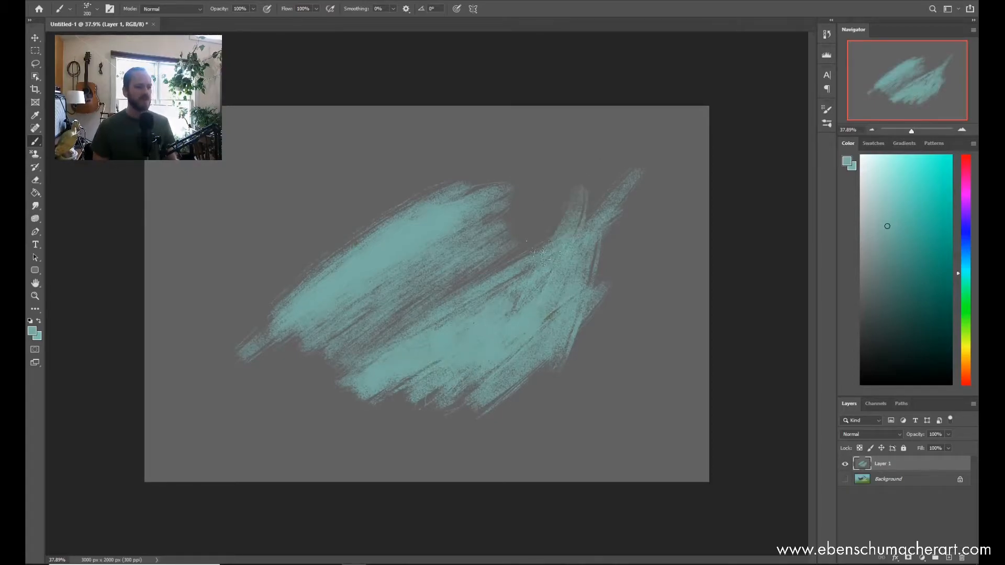
mouse_move(582, 303)
mouse_down()
mouse_move(577, 362)
mouse_move(601, 322)
mouse_up()
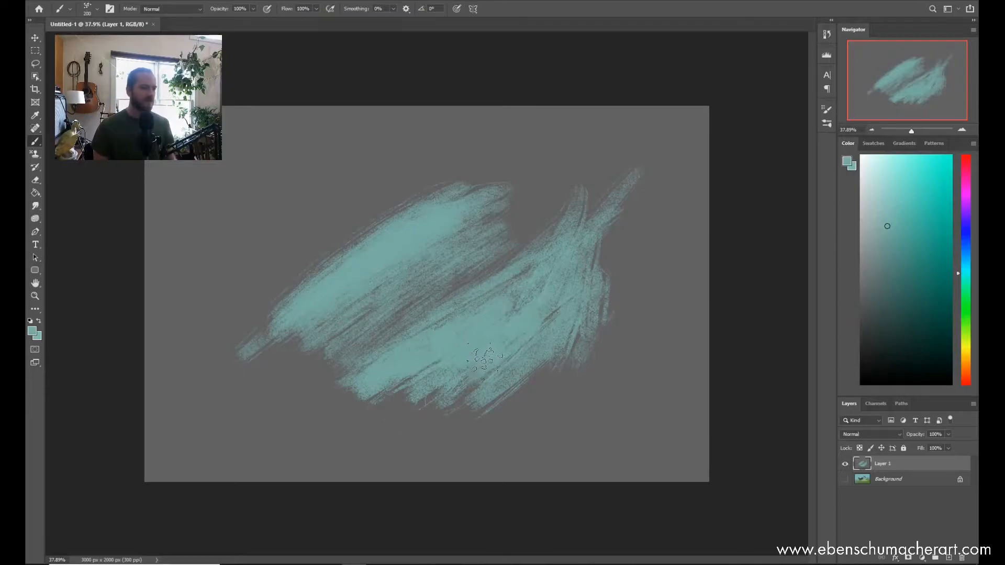
mouse_move(411, 356)
mouse_down()
mouse_move(576, 199)
mouse_move(544, 236)
mouse_up()
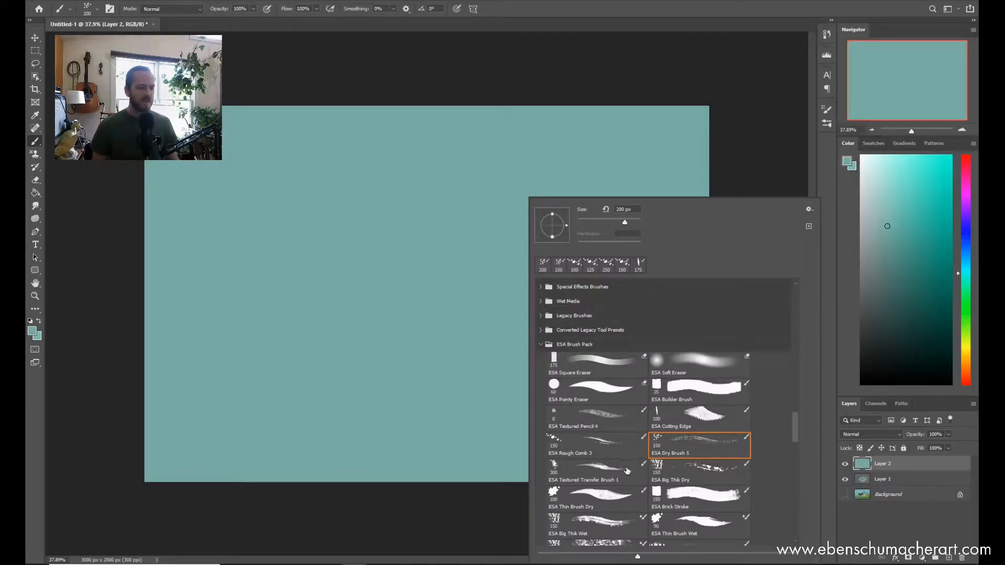
Step: Choose the ESA Textured Transfer Brush 1 and fill the teal Layer 2 with a dark grey-teal
click(627, 471)
drag(796, 432, 798, 442)
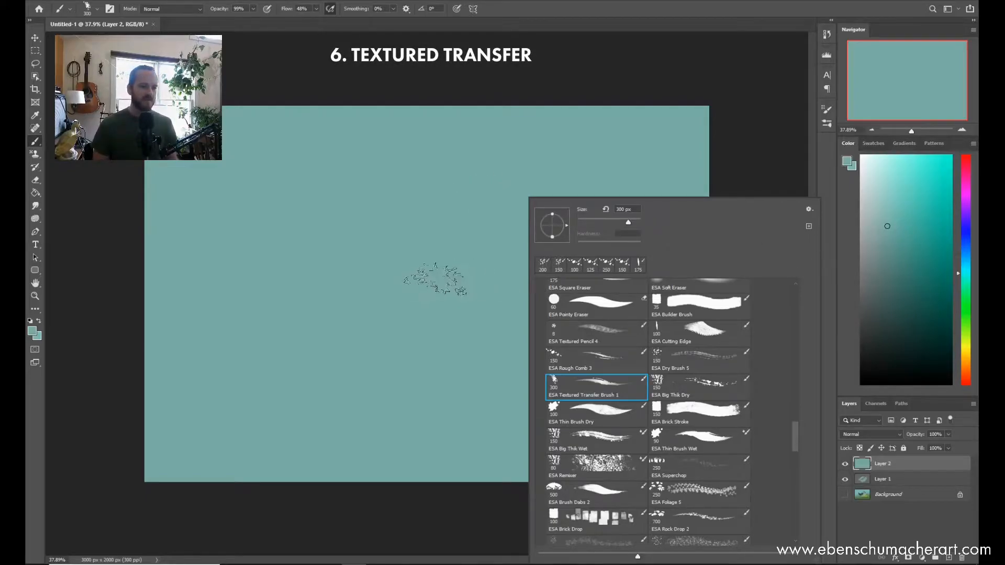
click(426, 276)
click(873, 295)
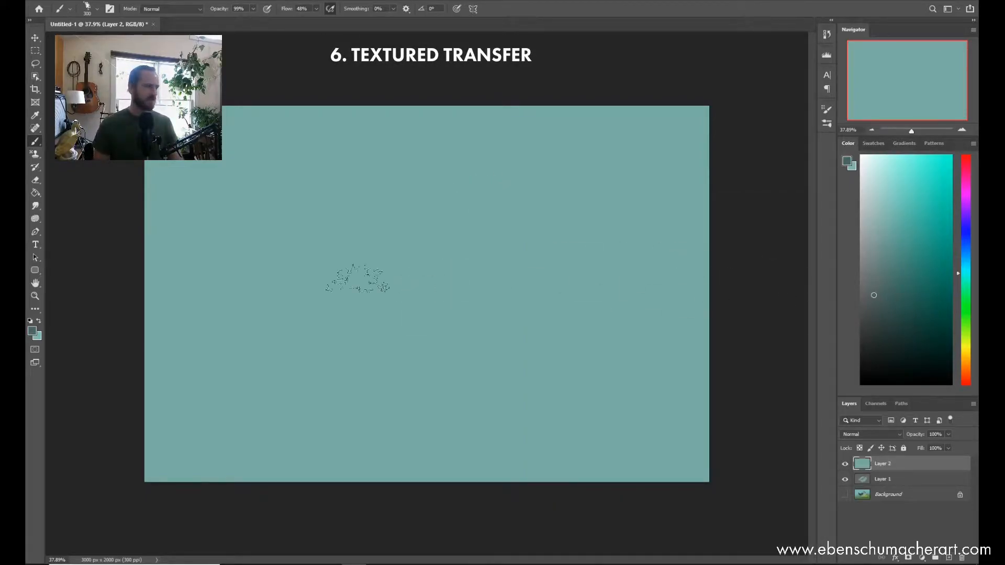
click(40, 195)
click(526, 327)
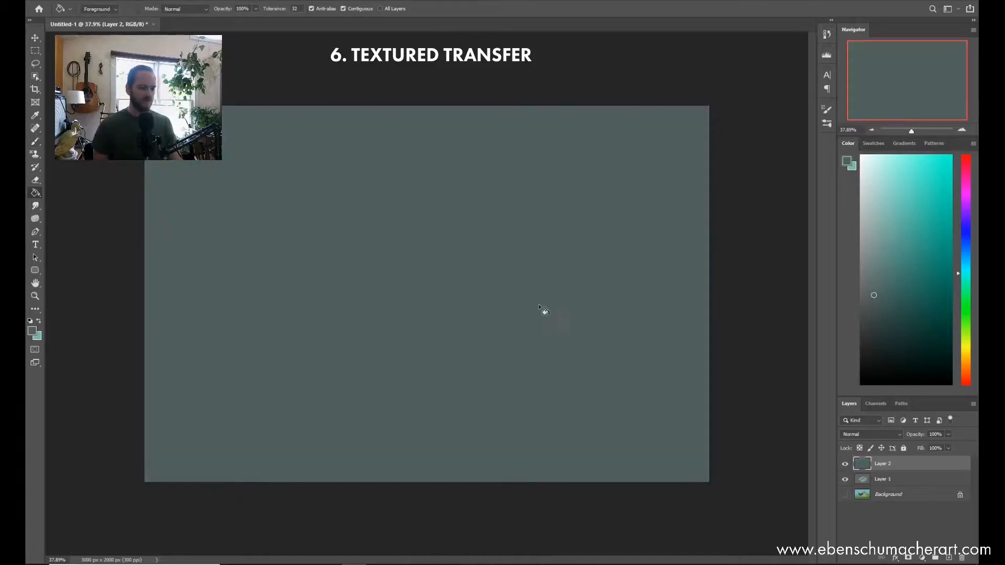
Step: Pick a soft light green and paint a leaf-shaped group of Textured Transfer strokes in the middle of the canvas
key(b)
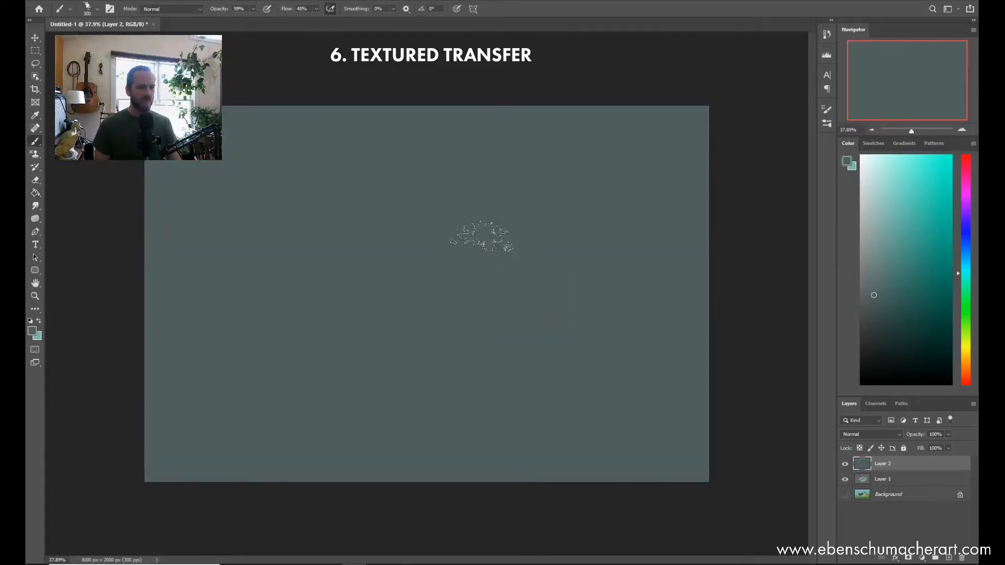
click(965, 328)
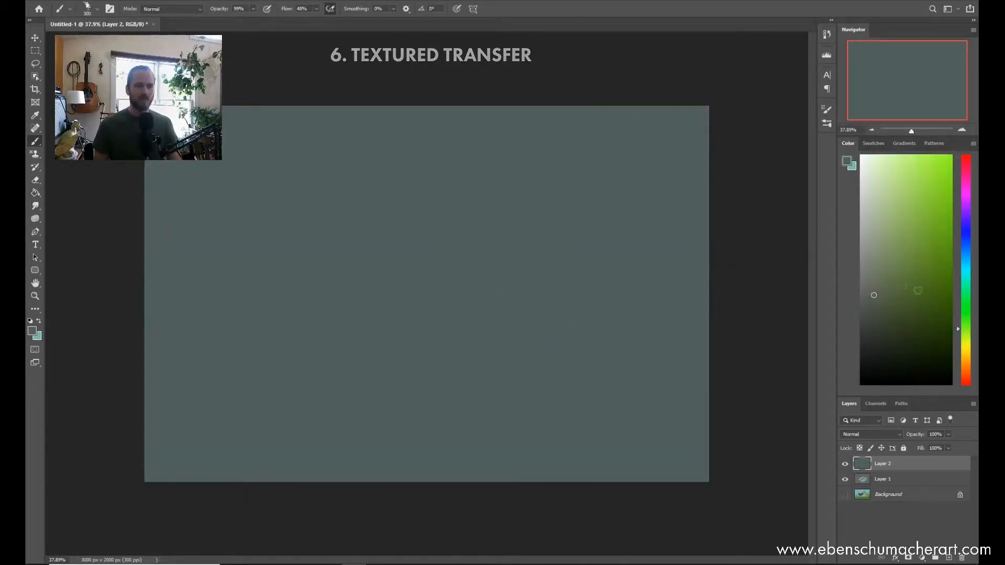
click(893, 243)
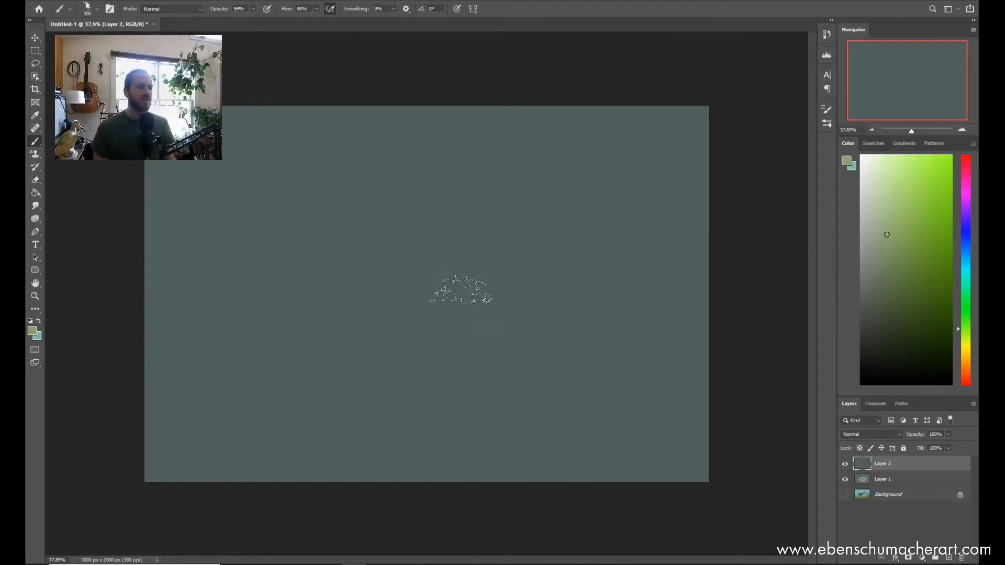
drag(426, 285, 451, 241)
mouse_move(426, 281)
mouse_down()
mouse_move(424, 305)
mouse_move(450, 265)
mouse_move(423, 306)
mouse_move(469, 244)
mouse_move(427, 298)
mouse_move(518, 217)
mouse_move(413, 331)
mouse_move(405, 337)
mouse_move(458, 261)
mouse_move(382, 344)
mouse_move(463, 250)
mouse_move(406, 339)
mouse_move(437, 272)
mouse_move(404, 329)
mouse_move(451, 261)
mouse_move(412, 323)
mouse_move(500, 239)
mouse_move(407, 338)
mouse_move(391, 343)
mouse_move(487, 253)
mouse_move(444, 277)
mouse_move(513, 224)
mouse_move(450, 267)
mouse_move(565, 207)
mouse_move(468, 246)
mouse_move(535, 208)
mouse_move(447, 264)
mouse_move(494, 226)
mouse_move(429, 289)
mouse_move(522, 228)
mouse_move(454, 327)
mouse_move(477, 280)
mouse_move(371, 340)
mouse_move(439, 283)
mouse_move(344, 341)
mouse_move(493, 264)
mouse_move(372, 338)
mouse_move(437, 249)
mouse_move(397, 332)
mouse_move(510, 238)
mouse_move(413, 316)
mouse_up()
mouse_move(489, 243)
mouse_down()
mouse_move(457, 309)
mouse_move(542, 221)
mouse_move(428, 309)
mouse_up()
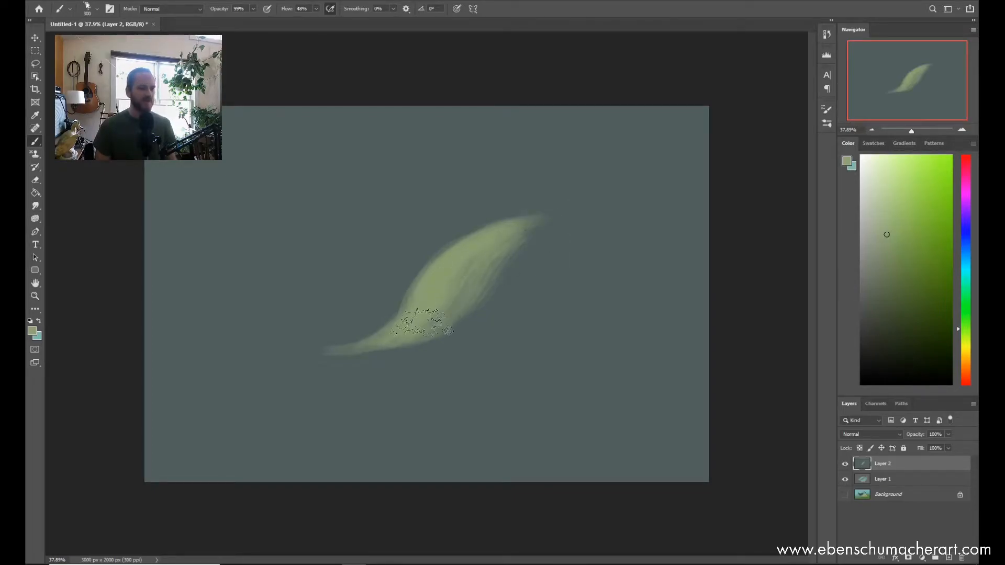
Step: Reduce the brush size and extend the leaf shape with fainter green strokes along its right and lower sides
mouse_move(439, 256)
mouse_down()
mouse_move(423, 302)
mouse_move(462, 280)
mouse_up()
key([)
mouse_move(473, 314)
mouse_down()
mouse_move(624, 203)
mouse_move(478, 309)
mouse_move(571, 225)
mouse_move(539, 266)
mouse_move(578, 194)
mouse_move(524, 272)
mouse_move(602, 190)
mouse_move(556, 261)
mouse_move(588, 211)
mouse_move(585, 193)
mouse_move(471, 319)
mouse_up()
drag(369, 361, 536, 322)
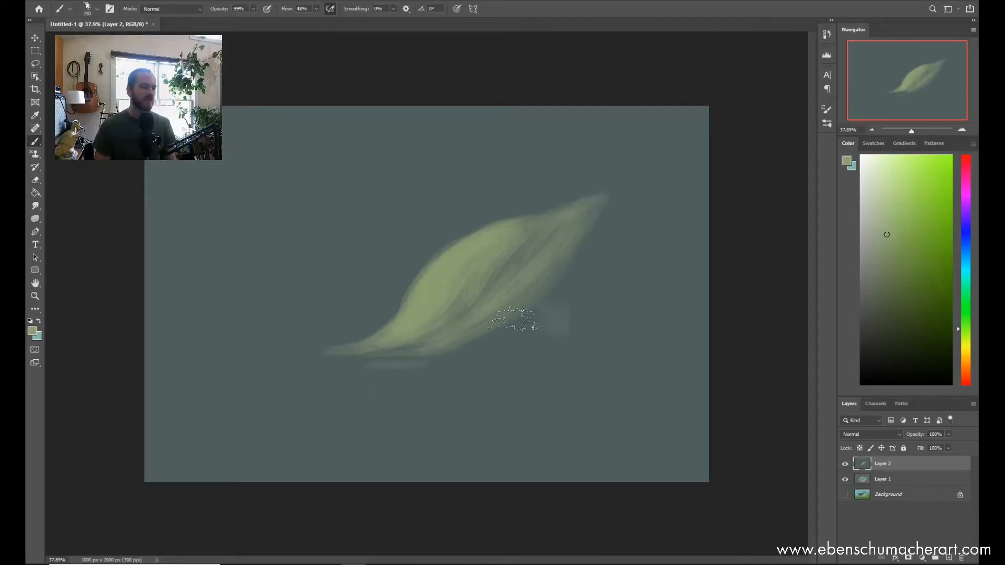
Step: Reduce the brush to 175 px, paint paler green highlights inside the leaf and add a short separate stroke above its left edge
key(bracketleft)
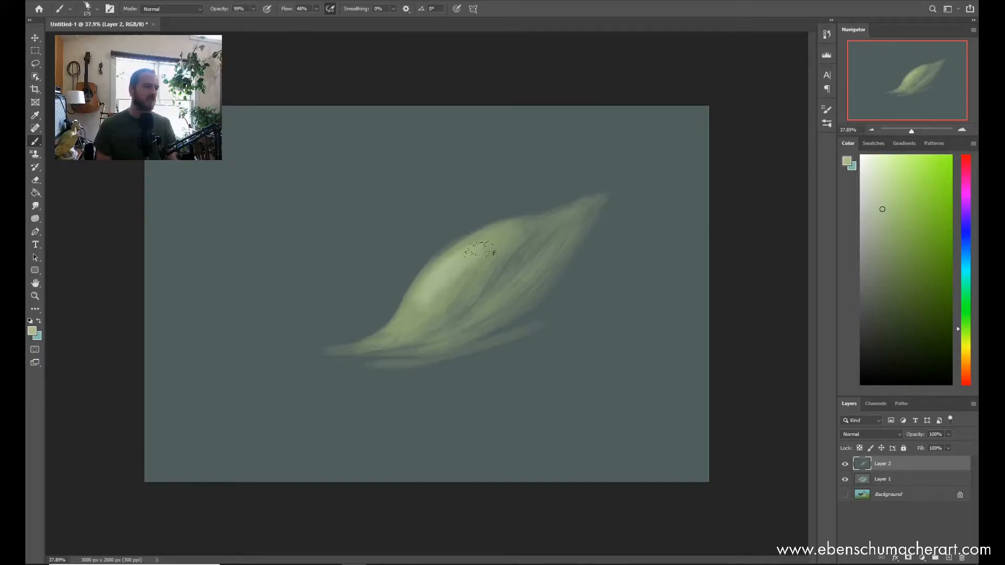
scroll(497, 274, up, 5)
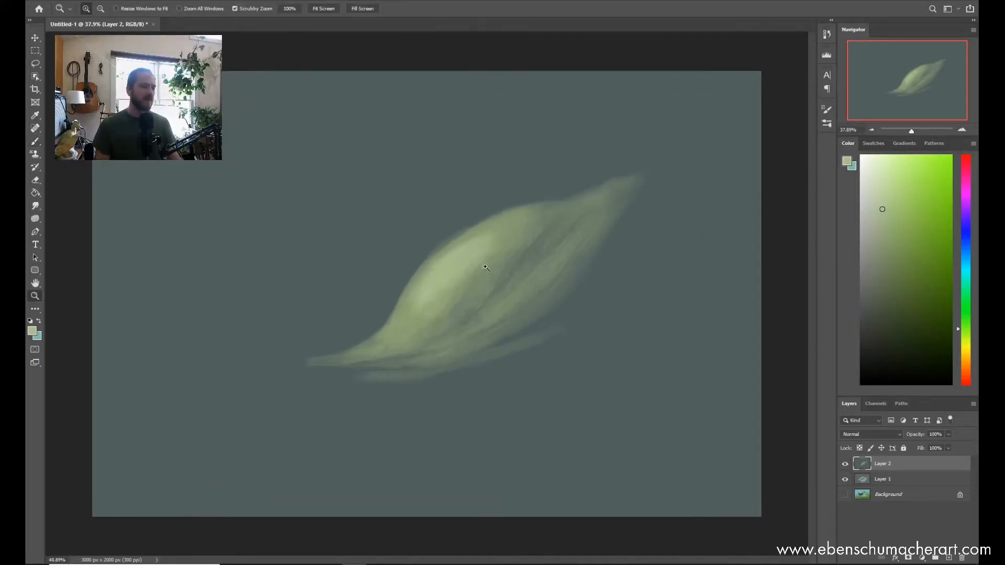
mouse_move(255, 322)
mouse_down()
mouse_move(355, 213)
mouse_move(287, 307)
mouse_move(319, 271)
mouse_move(358, 256)
mouse_move(303, 279)
mouse_up()
key(ctrl+space)
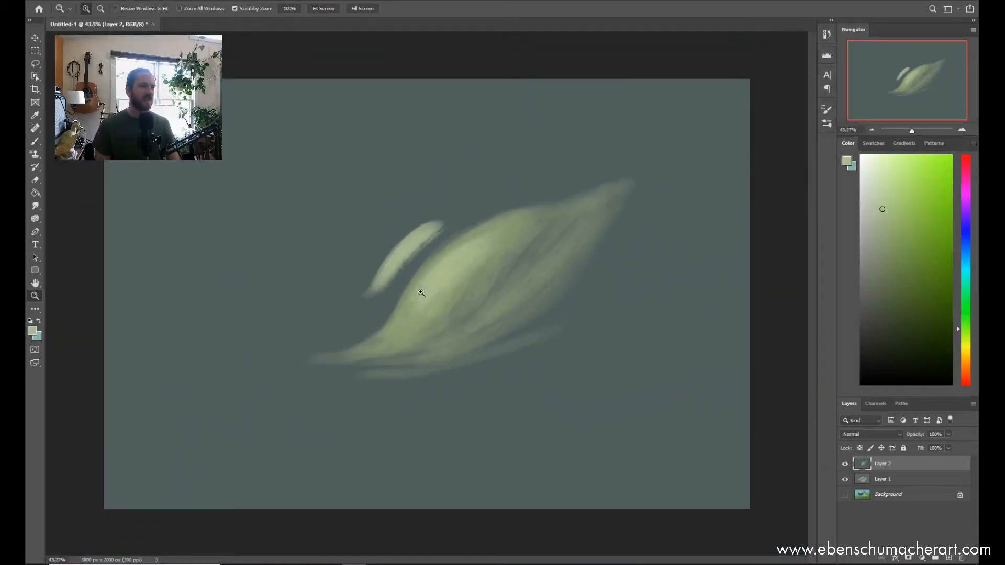
Step: Pick a paler yellow-green and paint brighter highlights in the upper-left part of the leaf
drag(421, 293, 433, 292)
key(b)
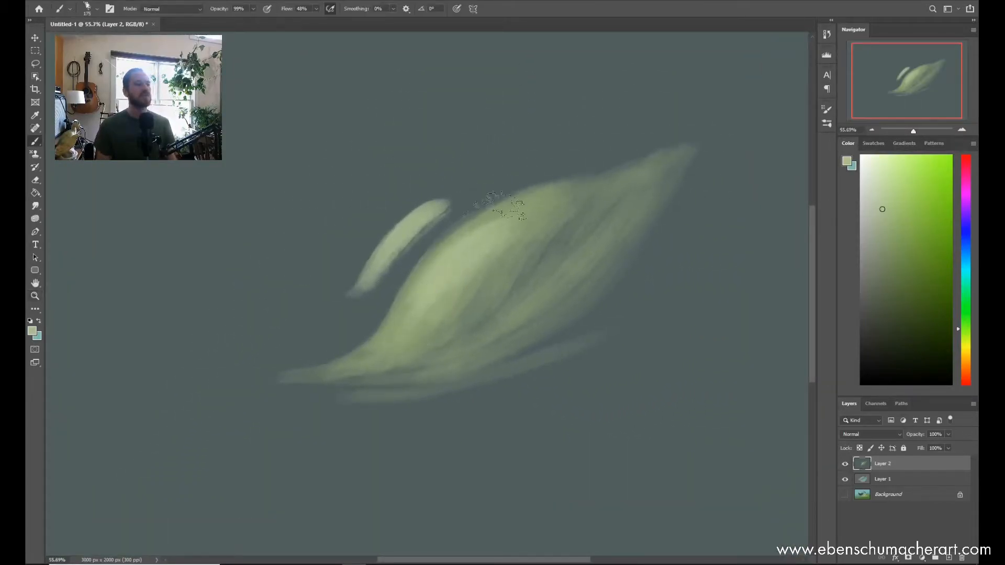
click(877, 189)
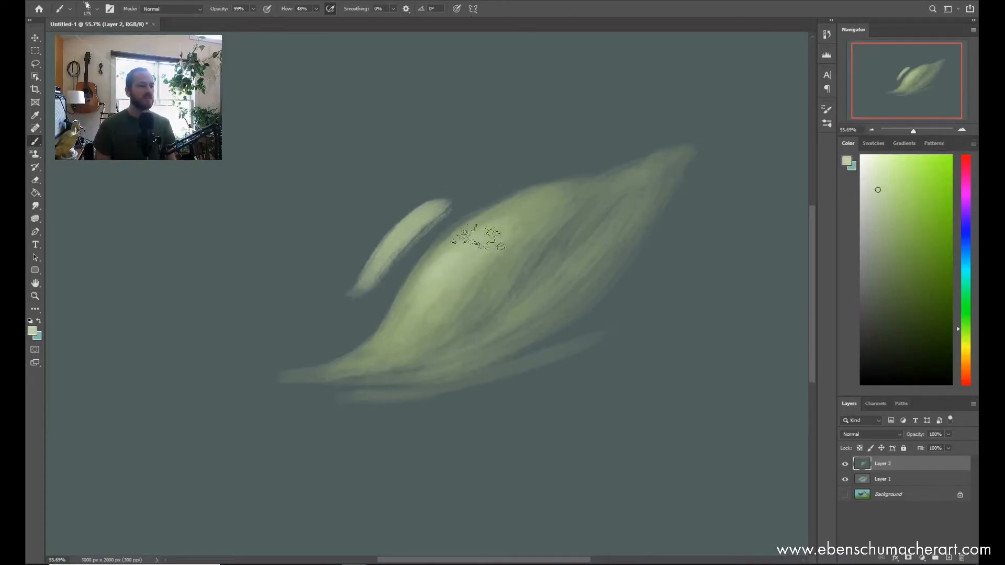
mouse_move(444, 273)
mouse_down()
mouse_move(481, 239)
mouse_move(444, 279)
mouse_move(448, 260)
mouse_up()
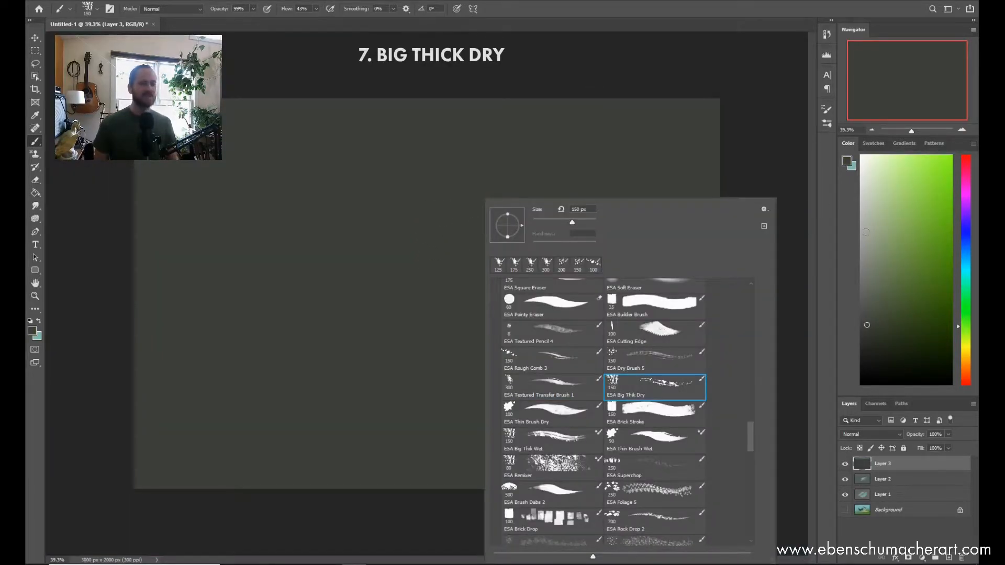
Step: Pick a muted green, enlarge the Big Thick Dry brush to 300 px and paint broad overlapping diagonal strokes across the middle of Layer 3
click(885, 270)
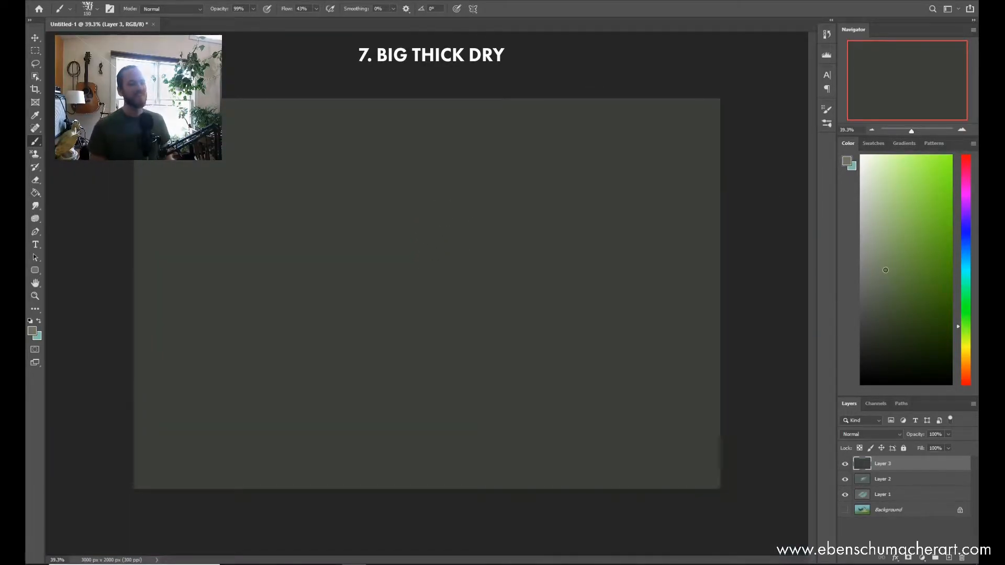
click(968, 296)
key(bracketright)
key(bracketright)
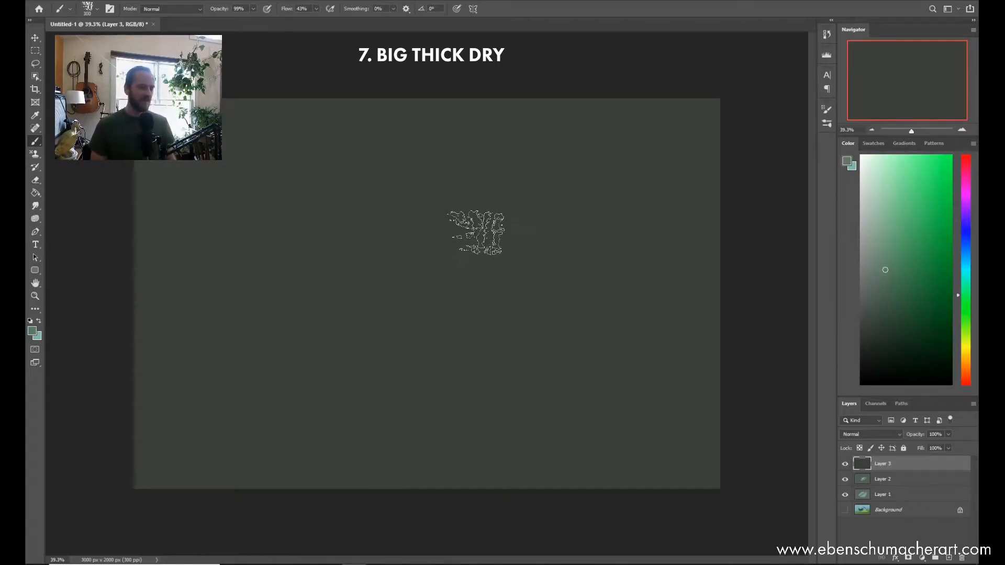
key(bracketleft)
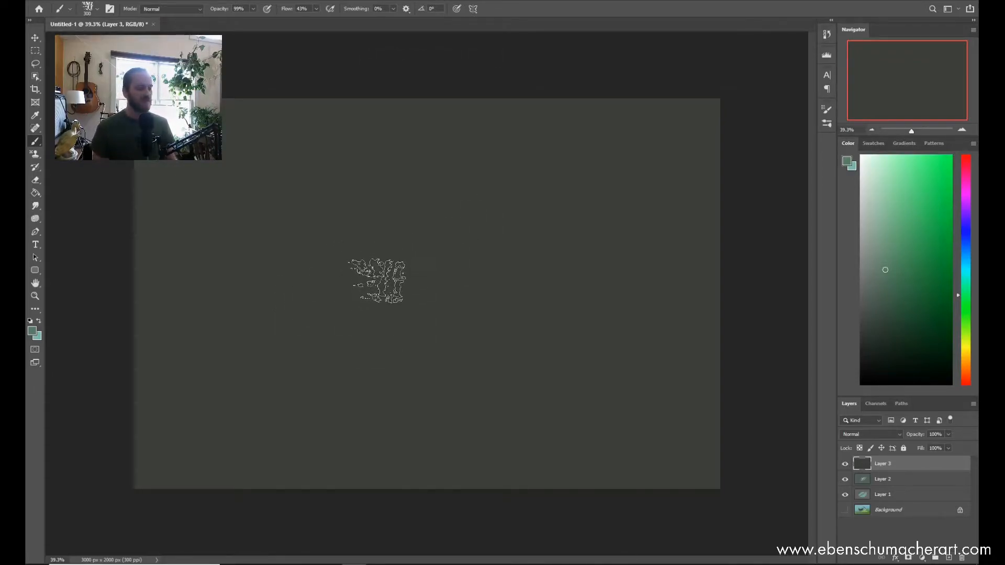
mouse_move(372, 298)
mouse_down()
mouse_move(494, 210)
mouse_move(356, 339)
mouse_move(475, 234)
mouse_move(388, 340)
mouse_move(519, 220)
mouse_move(466, 252)
mouse_move(463, 213)
mouse_move(311, 342)
mouse_move(354, 265)
mouse_move(296, 322)
mouse_move(382, 217)
mouse_move(282, 320)
mouse_move(433, 205)
mouse_up()
mouse_move(460, 332)
mouse_down()
mouse_move(623, 187)
mouse_move(347, 415)
mouse_move(647, 230)
mouse_move(274, 456)
mouse_move(281, 438)
mouse_move(516, 236)
mouse_move(522, 256)
mouse_move(511, 241)
mouse_move(520, 202)
mouse_move(404, 206)
mouse_move(413, 220)
mouse_move(597, 180)
mouse_move(484, 274)
mouse_move(599, 196)
mouse_move(544, 217)
mouse_up()
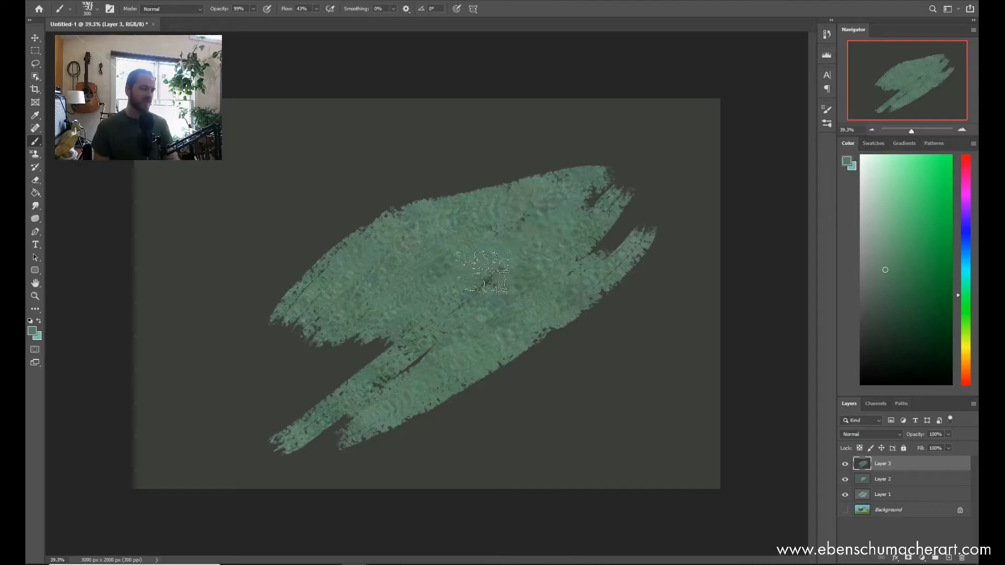
Step: Enlarge the brush and cover the whole canvas with mottled green Big Thick Dry strokes
key(z)
mouse_move(295, 297)
mouse_down()
mouse_move(328, 280)
mouse_move(388, 282)
mouse_move(338, 297)
mouse_up()
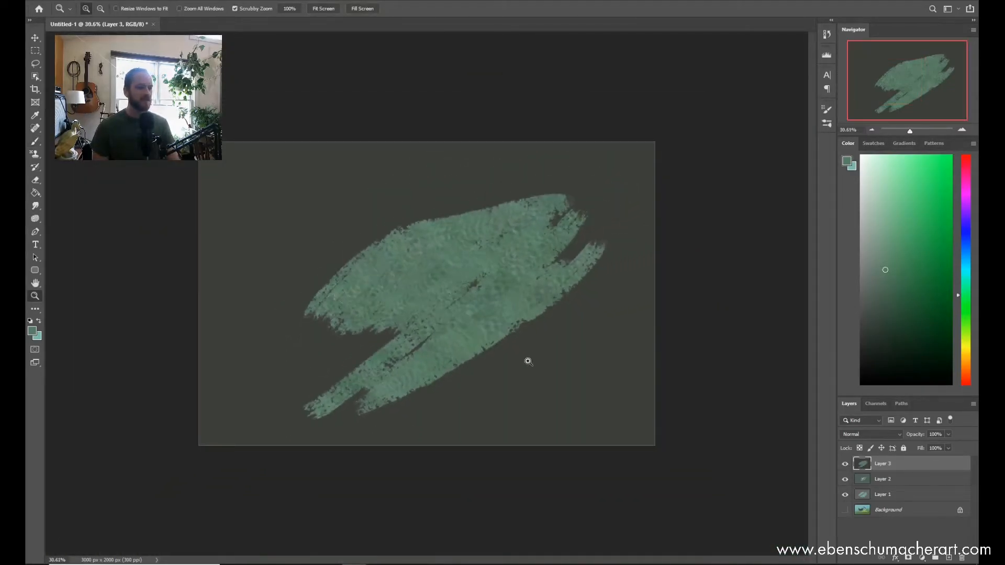
key(b)
mouse_move(285, 265)
mouse_down()
mouse_move(300, 242)
mouse_move(295, 340)
mouse_move(519, 332)
mouse_move(513, 357)
mouse_move(387, 375)
mouse_move(513, 363)
mouse_move(590, 259)
mouse_move(513, 203)
mouse_move(443, 227)
mouse_move(381, 217)
mouse_move(374, 207)
mouse_move(394, 224)
mouse_move(376, 305)
mouse_move(583, 364)
mouse_move(608, 357)
mouse_move(612, 340)
mouse_move(613, 405)
mouse_move(573, 443)
mouse_move(604, 345)
mouse_move(600, 217)
mouse_move(589, 201)
mouse_move(444, 374)
mouse_move(395, 400)
mouse_move(290, 398)
mouse_move(226, 340)
mouse_move(219, 413)
mouse_move(177, 241)
mouse_move(206, 224)
mouse_move(240, 171)
mouse_move(449, 154)
mouse_move(540, 269)
mouse_move(556, 434)
mouse_move(594, 409)
mouse_move(549, 254)
mouse_move(587, 297)
mouse_move(602, 220)
mouse_move(544, 369)
mouse_move(556, 350)
mouse_move(543, 342)
mouse_move(550, 299)
mouse_move(550, 437)
mouse_move(656, 291)
mouse_up()
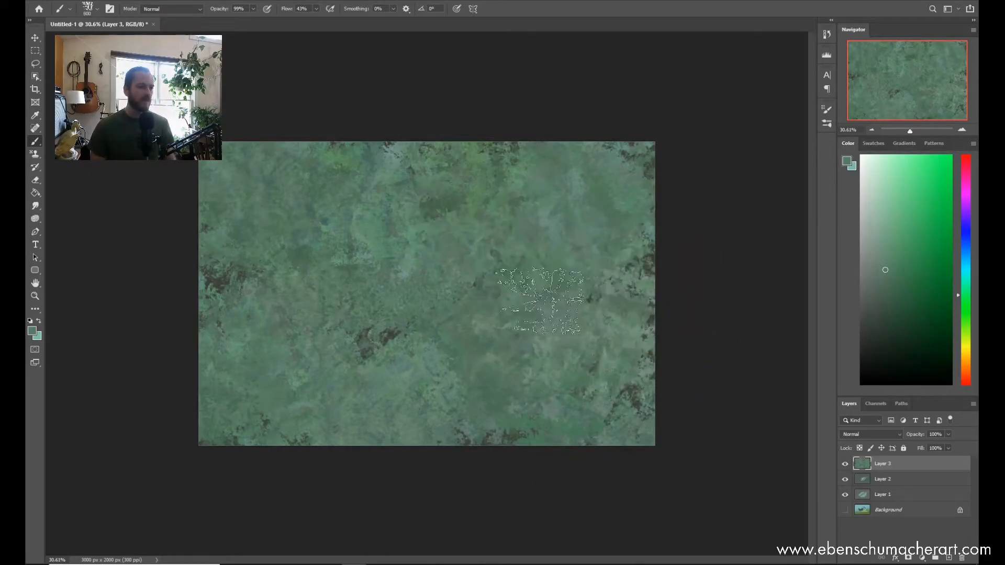
Step: Reduce the brush to 250 px, pick a bright yellow-green and paint a leaf-like patch near the middle of the canvas
key(z)
mouse_move(421, 288)
mouse_down()
mouse_move(494, 297)
mouse_move(471, 297)
mouse_up()
key(b)
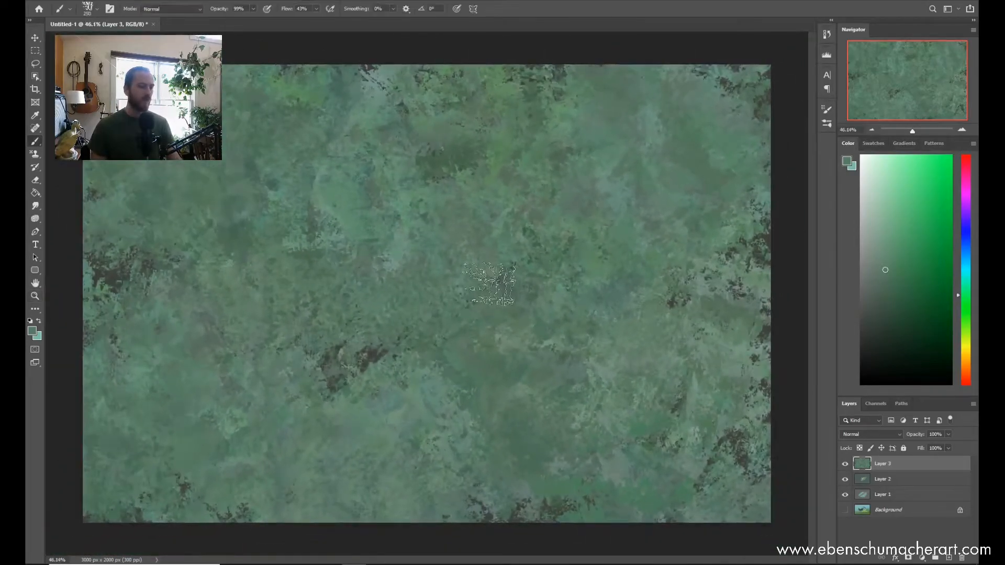
drag(965, 314, 965, 323)
mouse_move(499, 345)
mouse_down()
mouse_move(434, 337)
mouse_move(487, 293)
mouse_up()
mouse_move(474, 342)
mouse_down()
mouse_move(486, 309)
mouse_move(454, 319)
mouse_move(458, 310)
mouse_move(517, 294)
mouse_move(473, 340)
mouse_move(452, 340)
mouse_up()
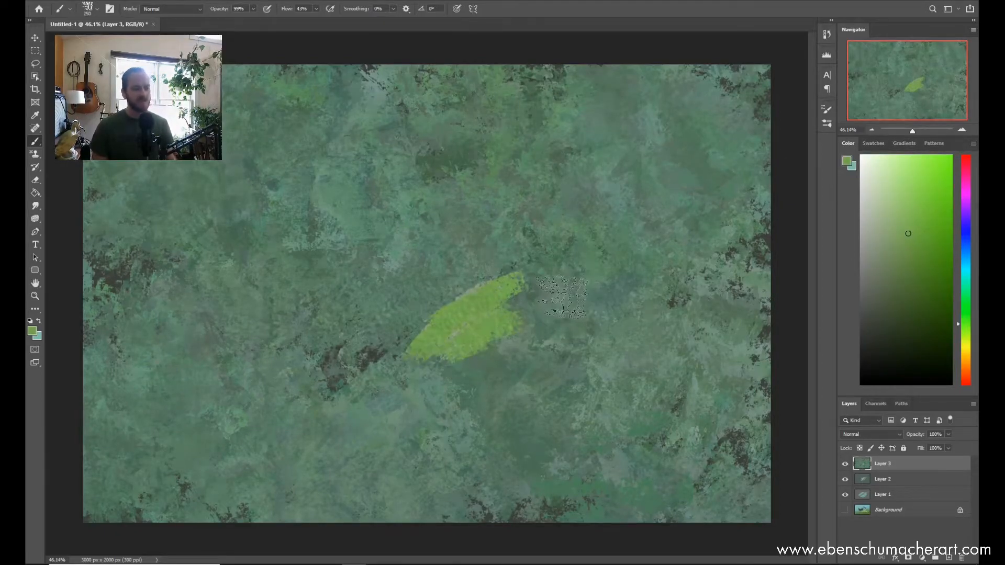
mouse_move(544, 272)
mouse_down()
mouse_move(539, 325)
mouse_move(523, 348)
mouse_up()
drag(573, 291, 565, 325)
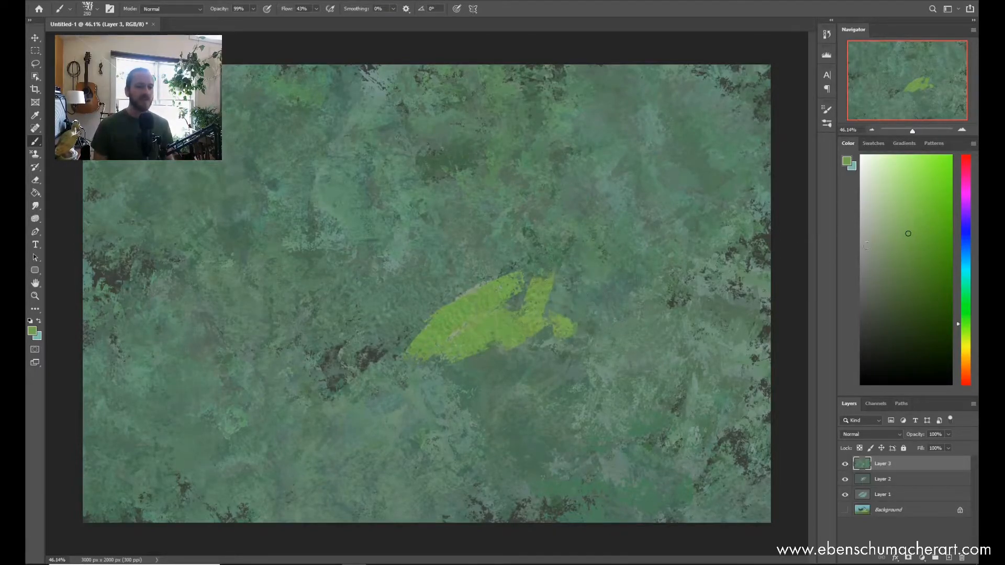
Step: Pick a greyish beige-green and paint strokes around the right end and lower edge of the bright green patch
mouse_move(539, 296)
mouse_down()
mouse_move(525, 295)
mouse_move(575, 309)
mouse_move(568, 340)
mouse_move(538, 348)
mouse_up()
mouse_move(464, 369)
mouse_down()
mouse_move(408, 366)
mouse_move(384, 376)
mouse_move(460, 372)
mouse_up()
drag(575, 298, 508, 349)
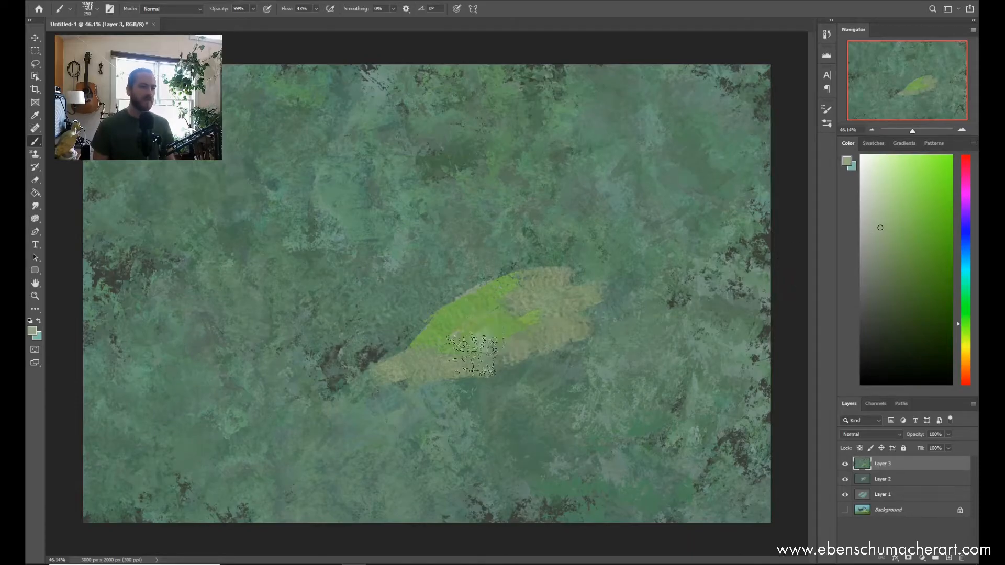
mouse_move(549, 337)
mouse_down()
mouse_move(587, 322)
mouse_move(591, 277)
mouse_move(597, 301)
mouse_move(569, 308)
mouse_move(559, 287)
mouse_up()
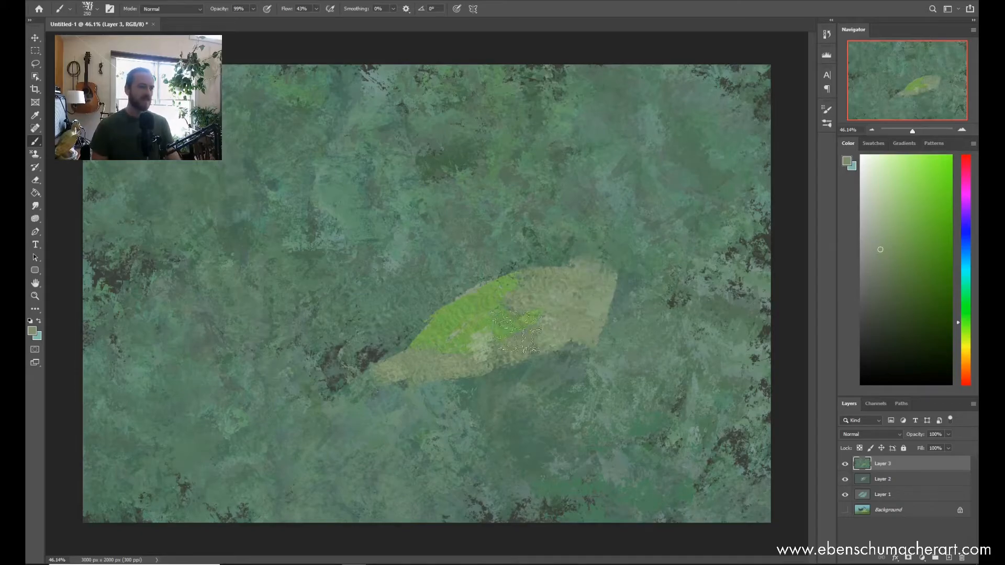
Step: Paint bright yellow-green strokes back through the centre of the shape and along its lower left edge
drag(454, 378, 500, 350)
alt+click(491, 333)
alt+click(463, 322)
drag(542, 308, 483, 341)
drag(547, 329, 447, 349)
alt+click(448, 325)
drag(398, 387, 312, 387)
drag(387, 406, 516, 387)
mouse_move(455, 393)
mouse_down()
mouse_move(404, 394)
mouse_move(560, 357)
mouse_move(367, 390)
mouse_up()
Step: Shift the hue to emerald green and paint over the shape's right end, then sweep a curved tail to its lower left
click(961, 301)
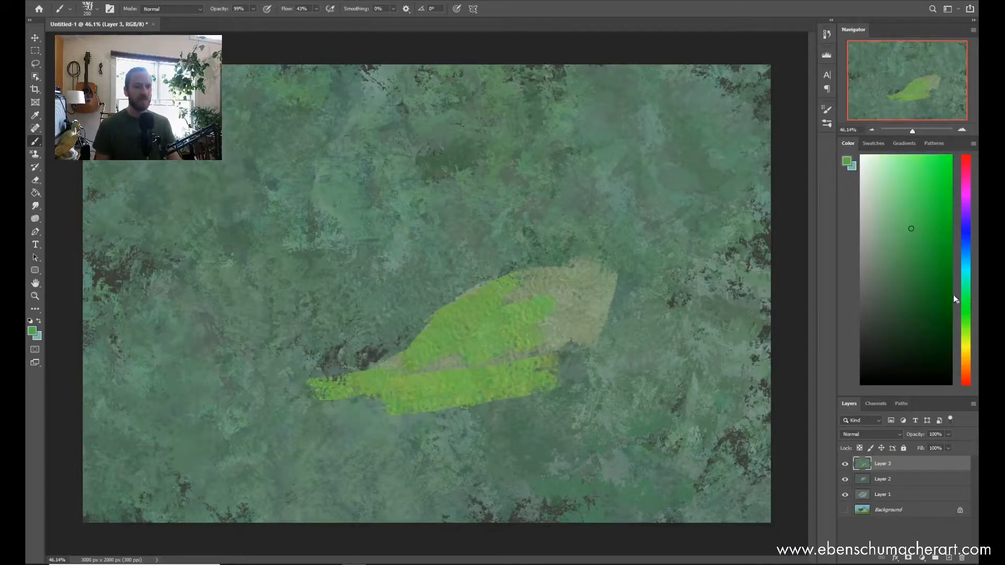
mouse_move(429, 351)
mouse_down()
mouse_move(546, 353)
mouse_move(567, 301)
mouse_move(564, 337)
mouse_move(619, 332)
mouse_move(591, 270)
mouse_move(612, 314)
mouse_move(604, 324)
mouse_move(625, 327)
mouse_move(606, 360)
mouse_up()
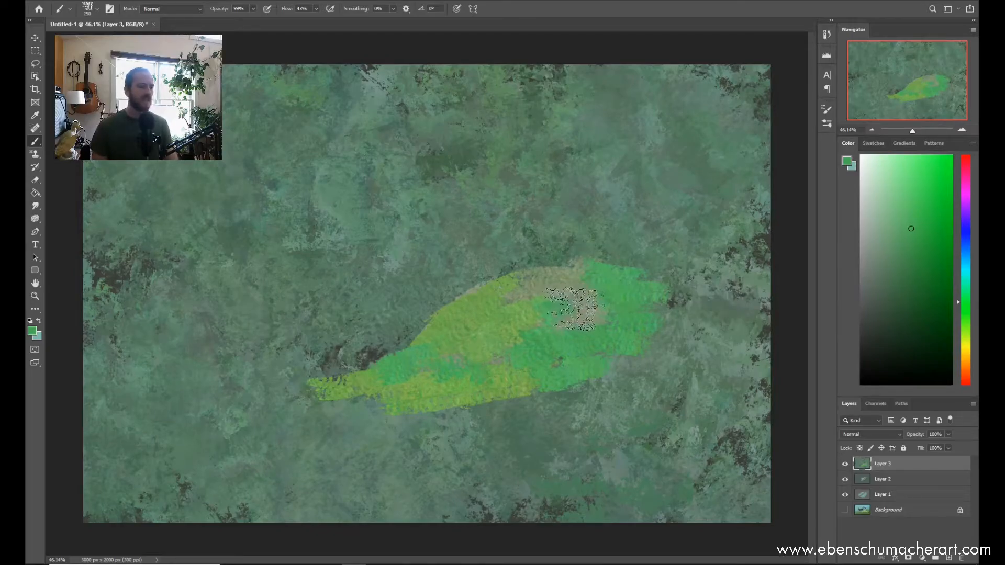
drag(290, 407, 276, 353)
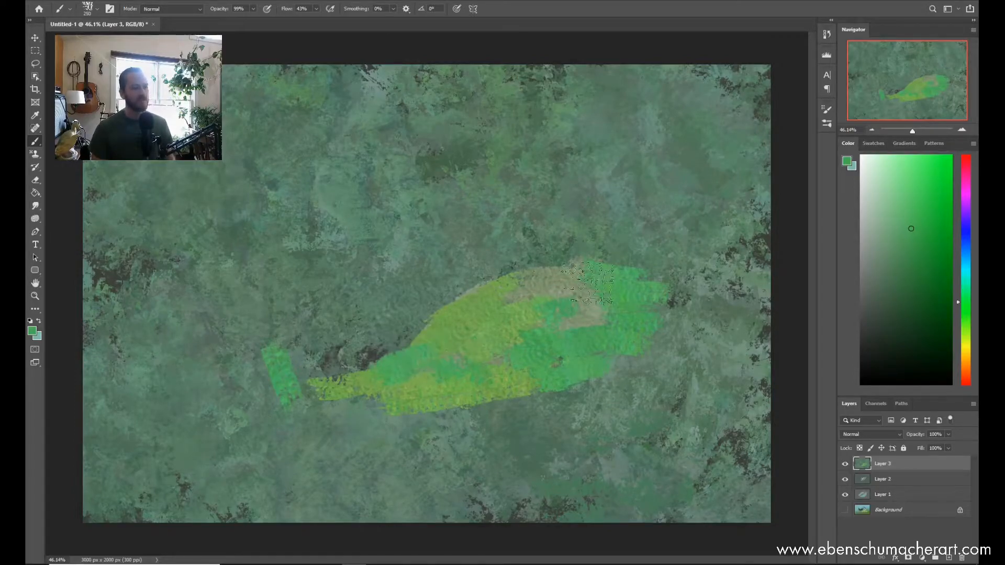
mouse_move(256, 369)
mouse_down()
mouse_move(293, 393)
mouse_move(236, 382)
mouse_move(314, 403)
mouse_move(269, 368)
mouse_move(214, 380)
mouse_move(350, 408)
mouse_move(622, 373)
mouse_up()
drag(445, 400, 497, 421)
Step: Sample a green from the shape, shift the hue to yellow and paint ochre strokes across its centre
alt+click(471, 337)
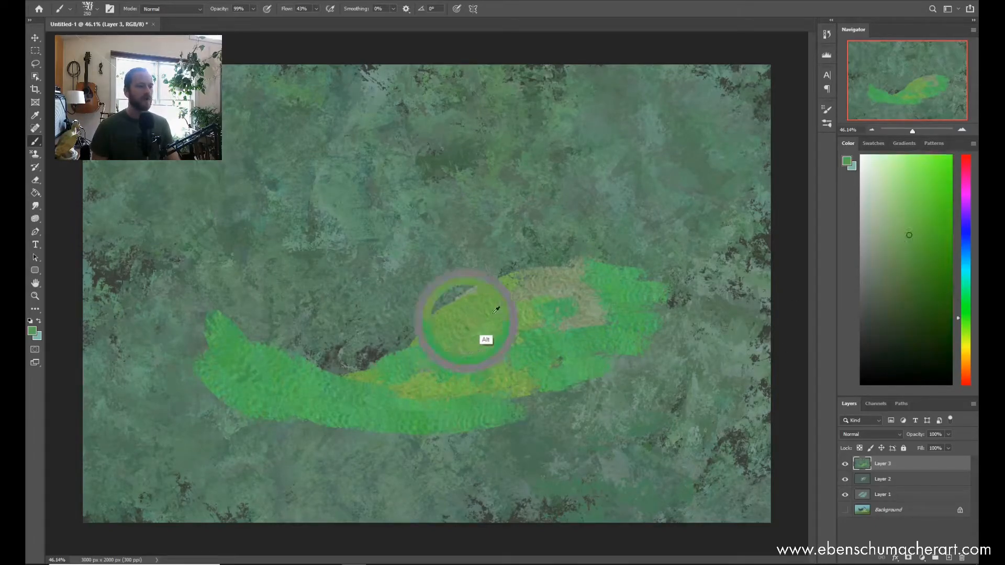
click(967, 334)
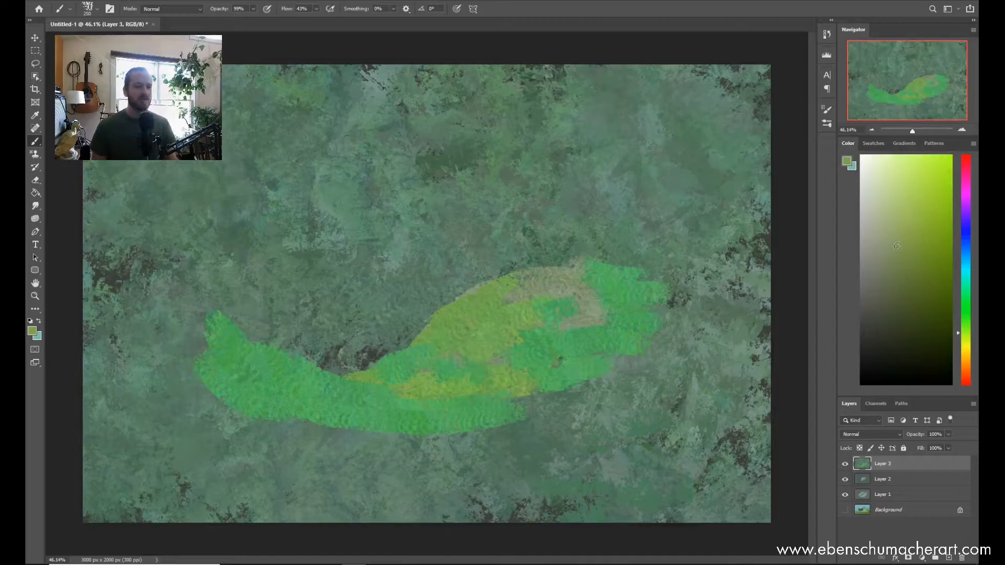
click(967, 344)
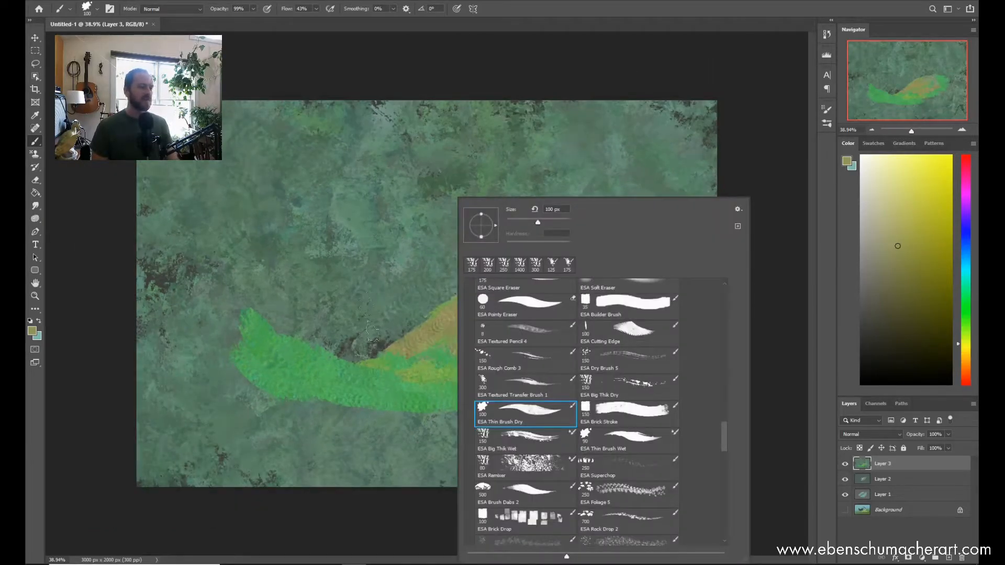
click(410, 358)
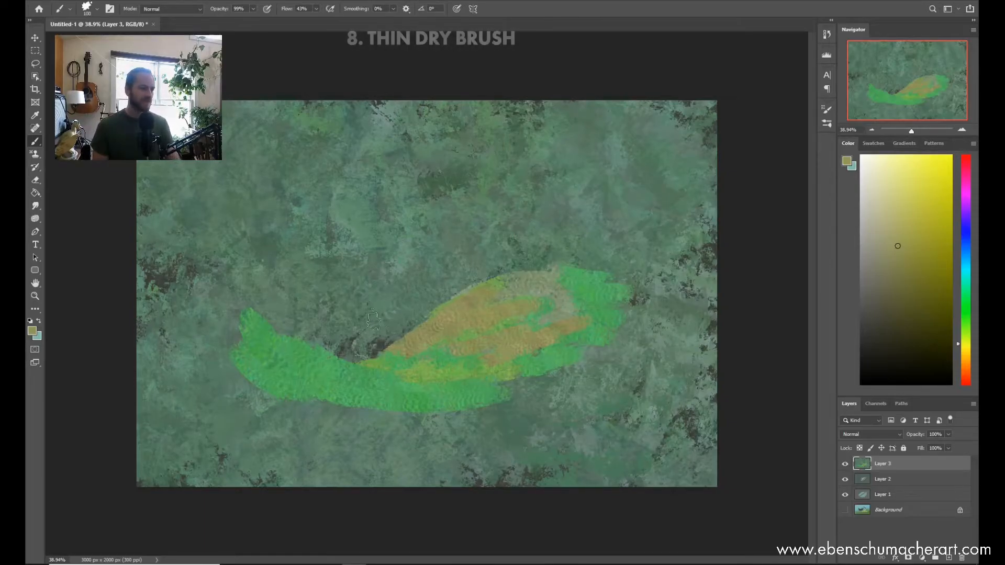
Step: Paint thin tapering ochre strokes above the leaf shape with the Thin Brush Dry at 100 px
scroll(427, 294, up, 1)
drag(400, 292, 357, 321)
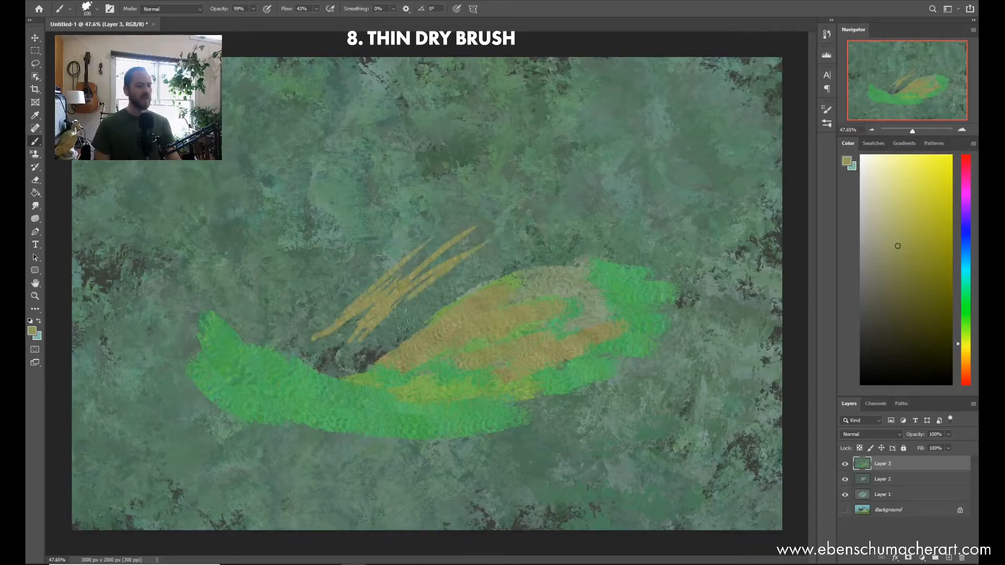
drag(400, 315, 587, 215)
drag(413, 324, 491, 268)
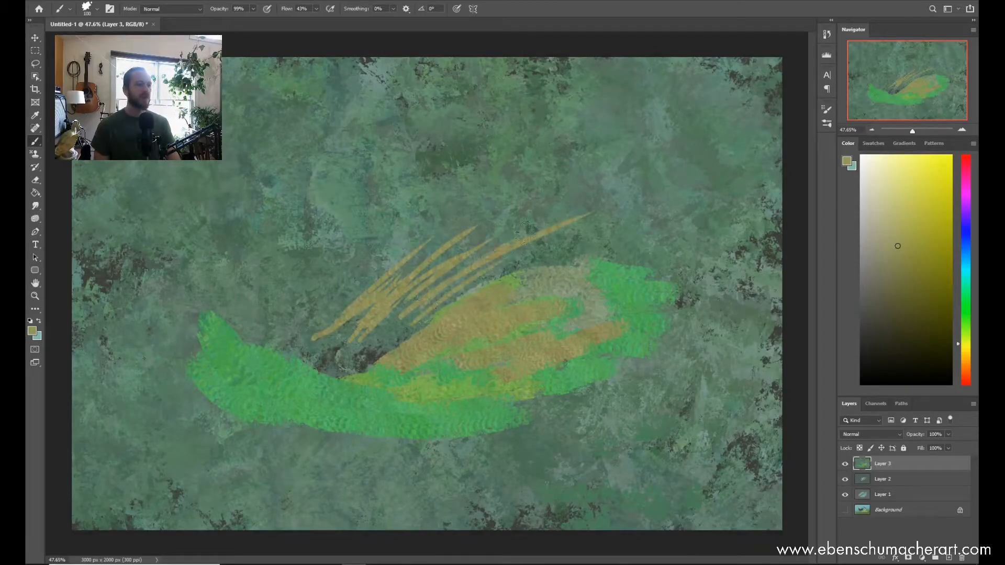
key(z)
mouse_move(436, 281)
mouse_down()
mouse_move(503, 260)
mouse_move(441, 288)
mouse_up()
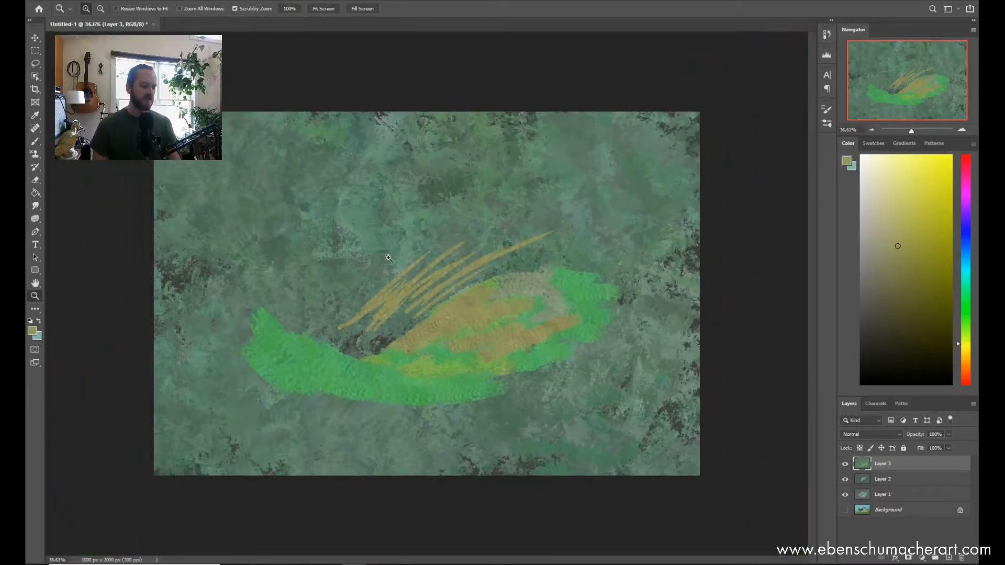
key(b)
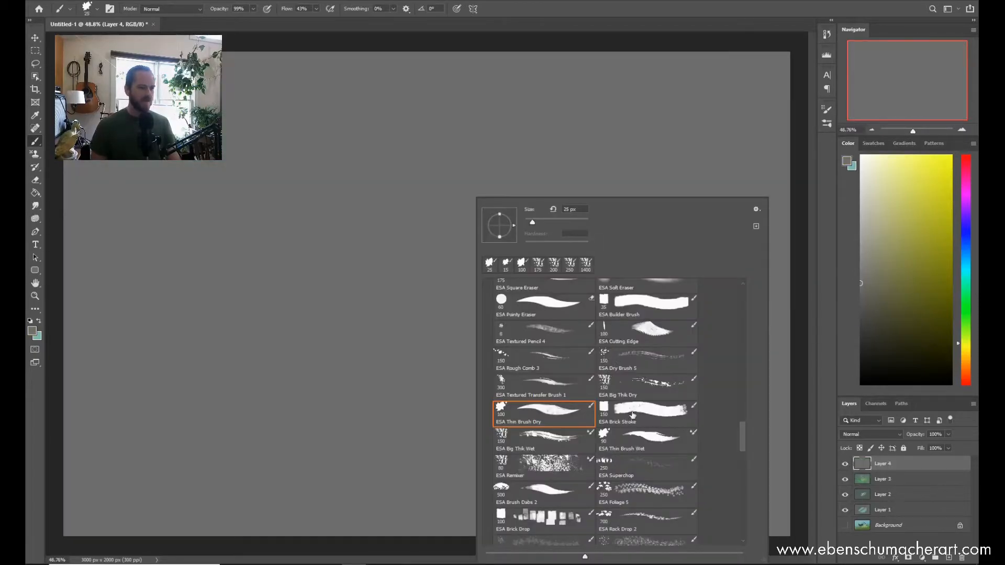
Step: Choose the ESA Brick Stroke brush at 150 px and a muted olive colour for the grey Layer 4
click(633, 415)
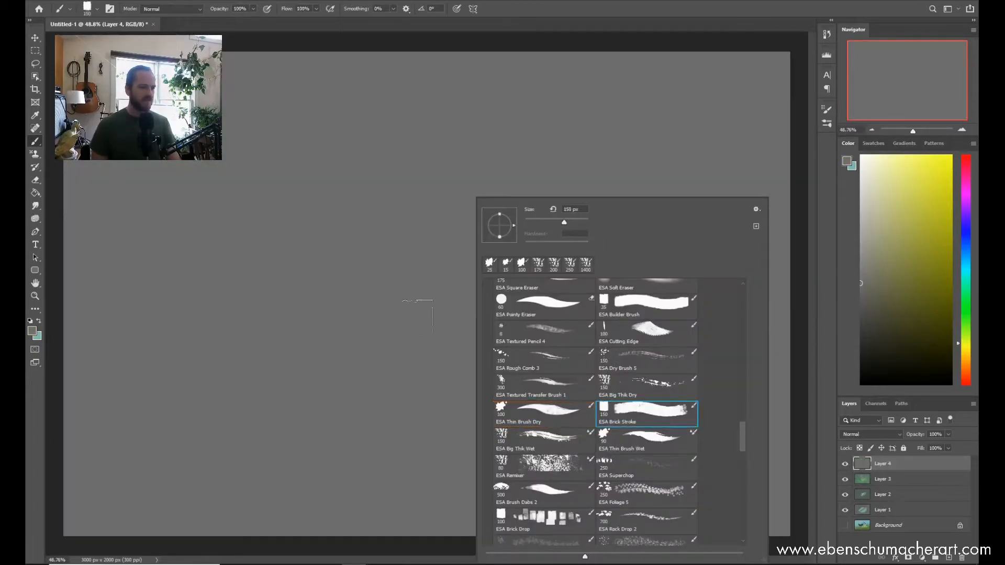
click(888, 279)
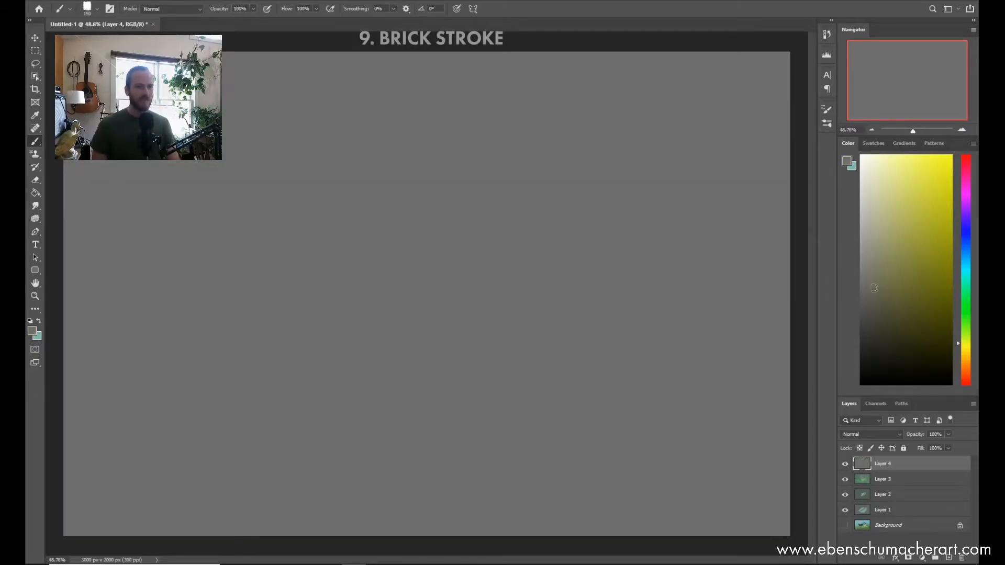
right_click(472, 310)
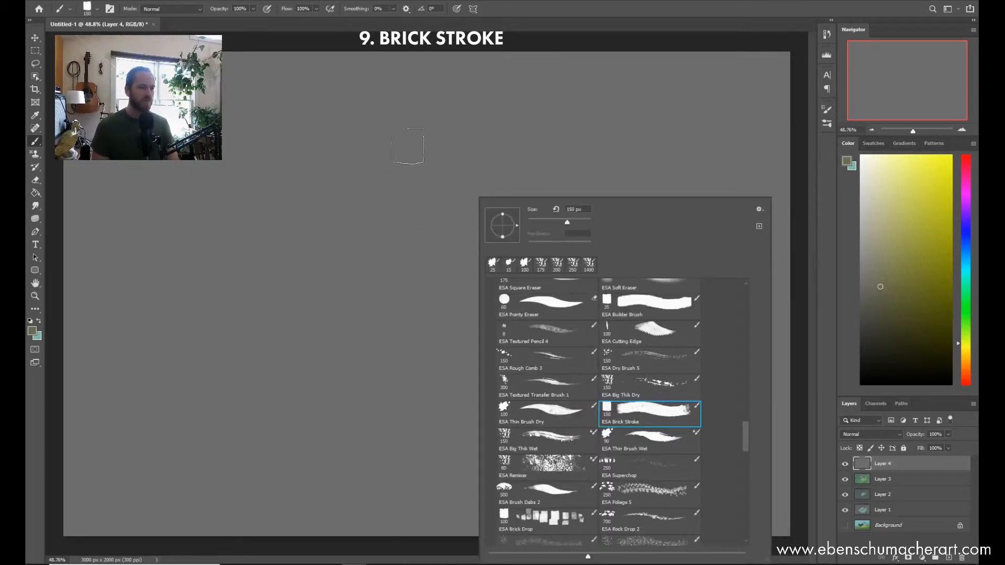
click(400, 184)
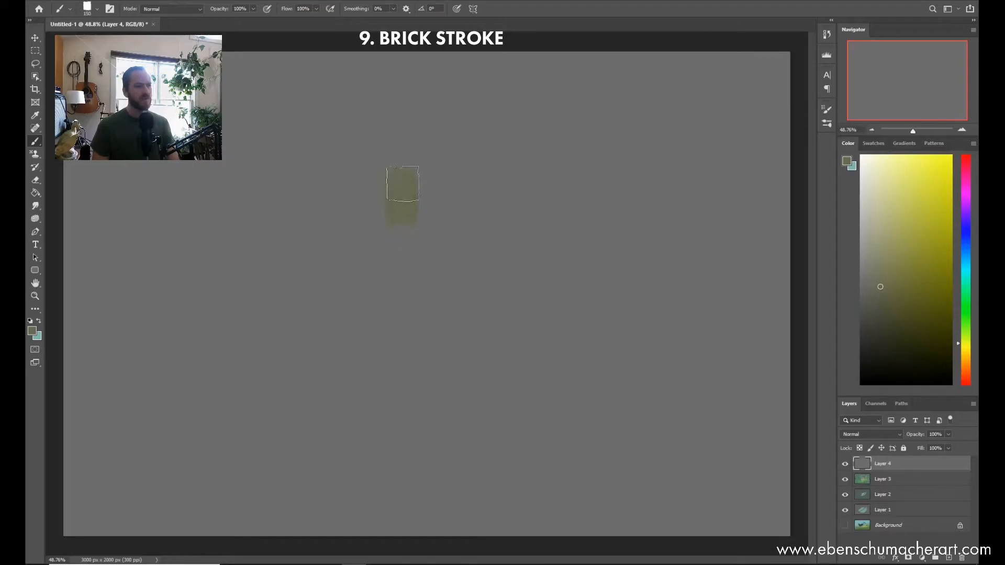
Step: Paint a row of adjoining vertical olive-yellow Brick Stroke marks across the upper middle of the canvas
drag(402, 192, 402, 256)
mouse_move(420, 168)
mouse_down()
mouse_move(428, 253)
mouse_move(449, 272)
mouse_up()
drag(469, 175, 469, 276)
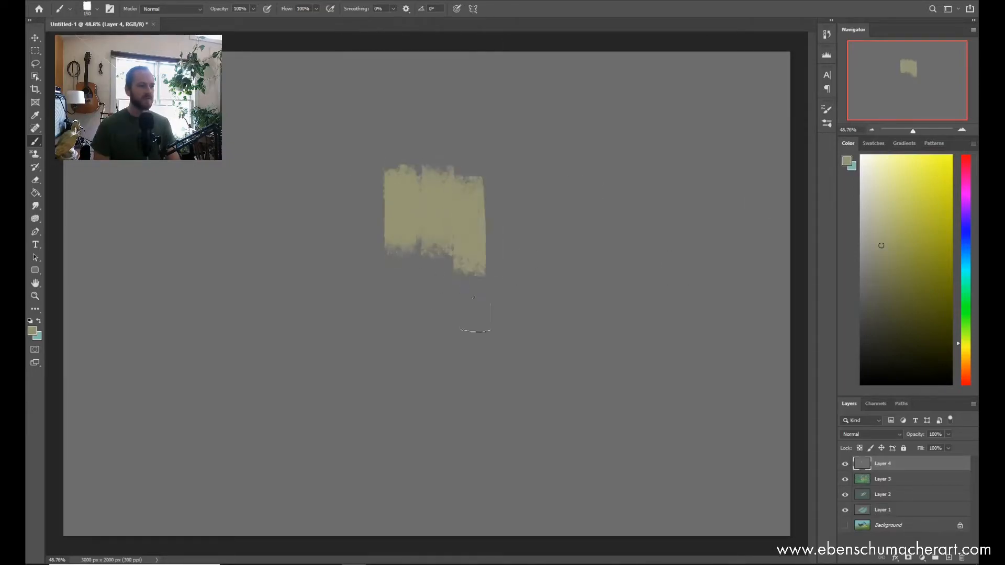
drag(499, 167, 501, 304)
mouse_move(531, 163)
mouse_down()
mouse_move(542, 257)
mouse_move(559, 173)
mouse_move(535, 306)
mouse_up()
drag(560, 157, 561, 306)
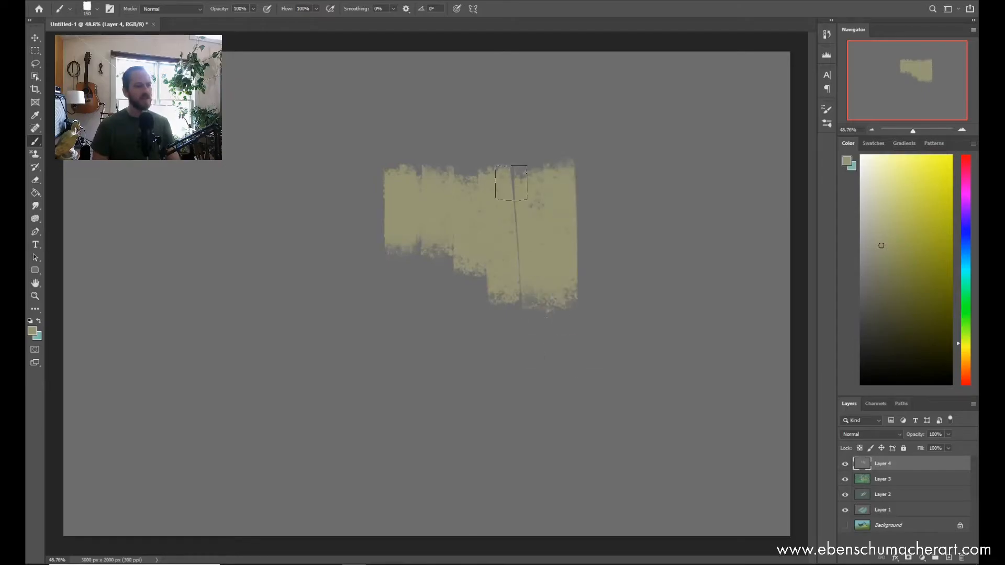
drag(595, 214, 595, 308)
Step: Extend the olive-yellow block downward and to the left with more vertical Brick Stroke marks
drag(439, 287, 443, 383)
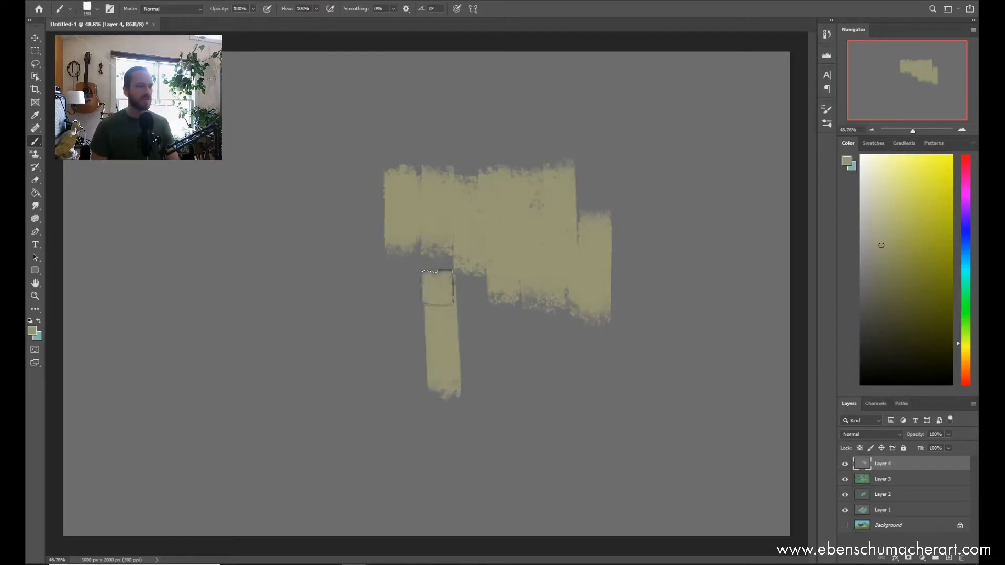
drag(476, 264, 477, 358)
drag(432, 254, 432, 307)
drag(404, 261, 404, 302)
drag(375, 213, 380, 362)
drag(356, 345, 363, 166)
drag(360, 276, 359, 393)
drag(336, 165, 335, 391)
Step: Fill the block's upper edge, right side and lower part with further Brick Stroke marks to make one large solid area
mouse_move(307, 281)
mouse_down()
mouse_move(306, 186)
mouse_move(528, 153)
mouse_up()
mouse_move(402, 151)
mouse_down()
mouse_move(601, 147)
mouse_move(625, 319)
mouse_up()
drag(596, 126, 602, 388)
mouse_move(596, 309)
mouse_down()
mouse_move(601, 440)
mouse_move(625, 450)
mouse_up()
drag(578, 293, 576, 465)
drag(536, 291, 536, 477)
mouse_move(490, 264)
mouse_down()
mouse_move(500, 455)
mouse_move(471, 466)
mouse_up()
drag(413, 290, 421, 471)
mouse_move(415, 332)
mouse_down()
mouse_move(416, 471)
mouse_move(400, 470)
mouse_up()
mouse_move(369, 327)
mouse_down()
mouse_move(376, 465)
mouse_move(355, 463)
mouse_up()
drag(353, 363, 356, 472)
drag(307, 185, 317, 428)
drag(304, 233, 308, 411)
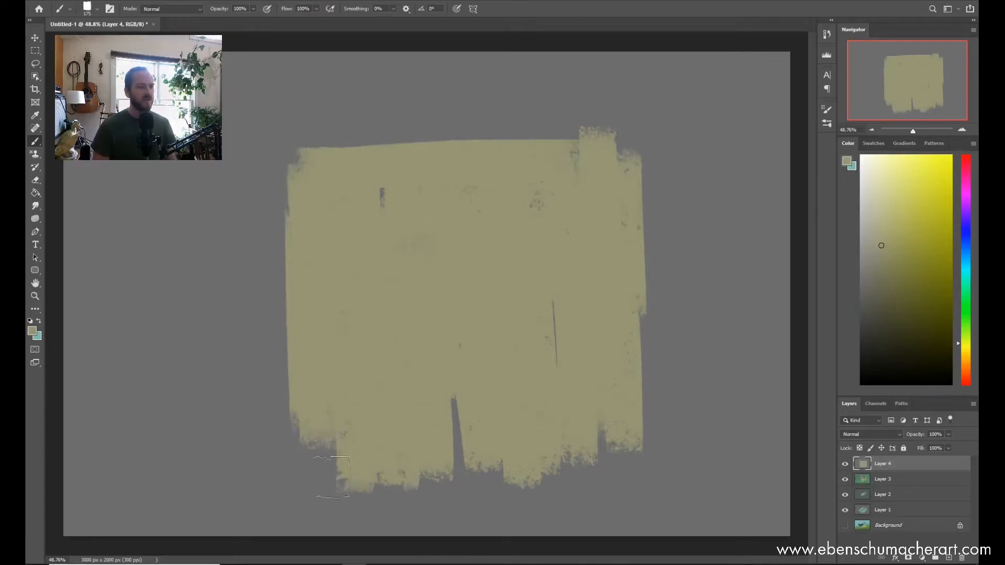
Step: Enlarge the brush and widen the block on its right side with three long vertical strokes
drag(652, 184, 661, 410)
drag(673, 165, 701, 411)
drag(707, 155, 720, 400)
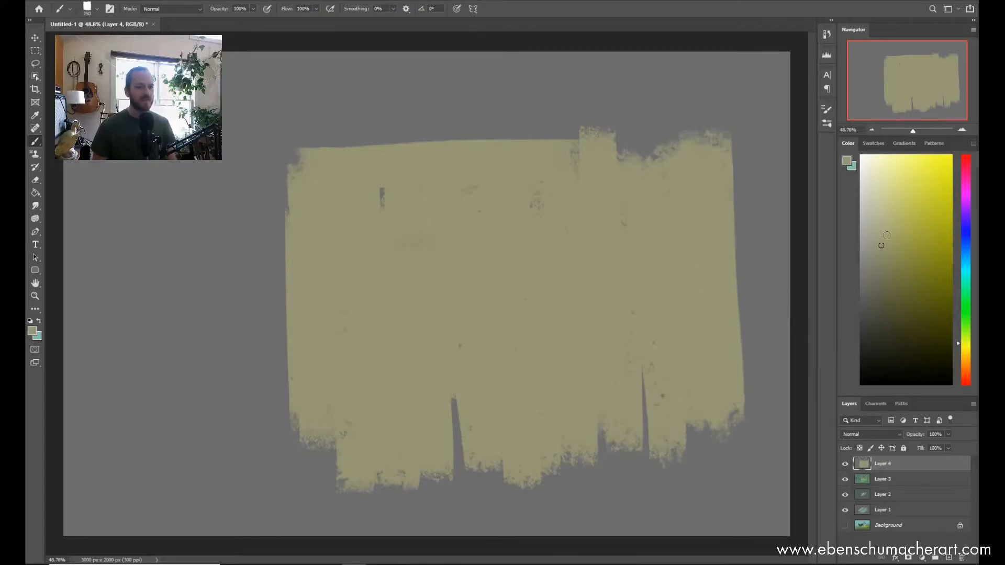
Step: Pick a lighter yellow and layer vertical and horizontal Brick Stroke marks over the left and upper parts of the block
drag(412, 269, 413, 335)
drag(442, 220, 455, 424)
drag(500, 222, 500, 335)
drag(445, 215, 447, 230)
drag(353, 209, 358, 314)
drag(315, 217, 320, 330)
drag(323, 191, 387, 188)
drag(343, 172, 437, 168)
drag(559, 181, 564, 285)
drag(555, 245, 552, 216)
drag(598, 191, 605, 288)
drag(484, 170, 554, 173)
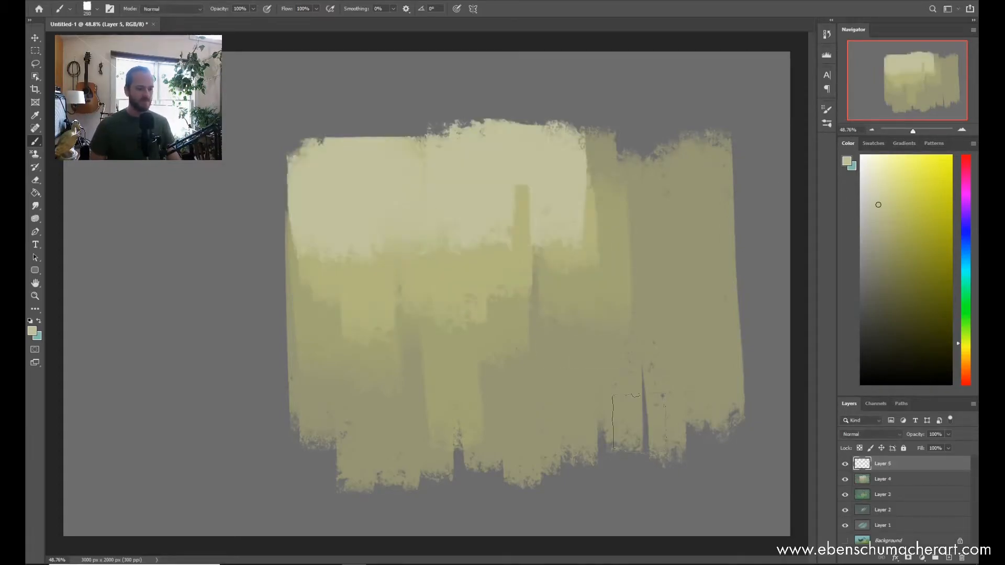
Step: Fill the new empty layer with dark grey and choose the ESA Big Thik Wet brush at 150 px
key(g)
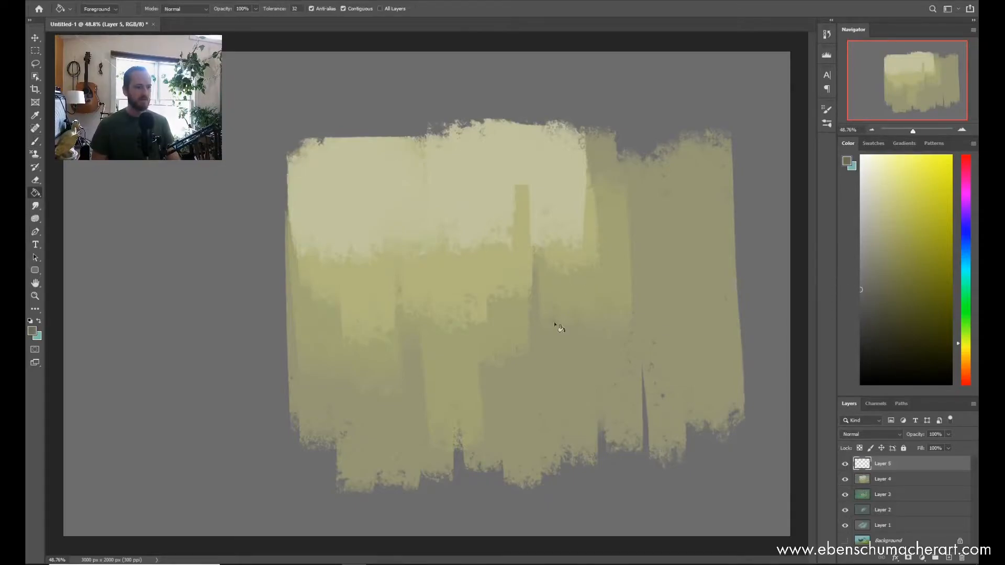
click(587, 518)
key(b)
right_click(461, 199)
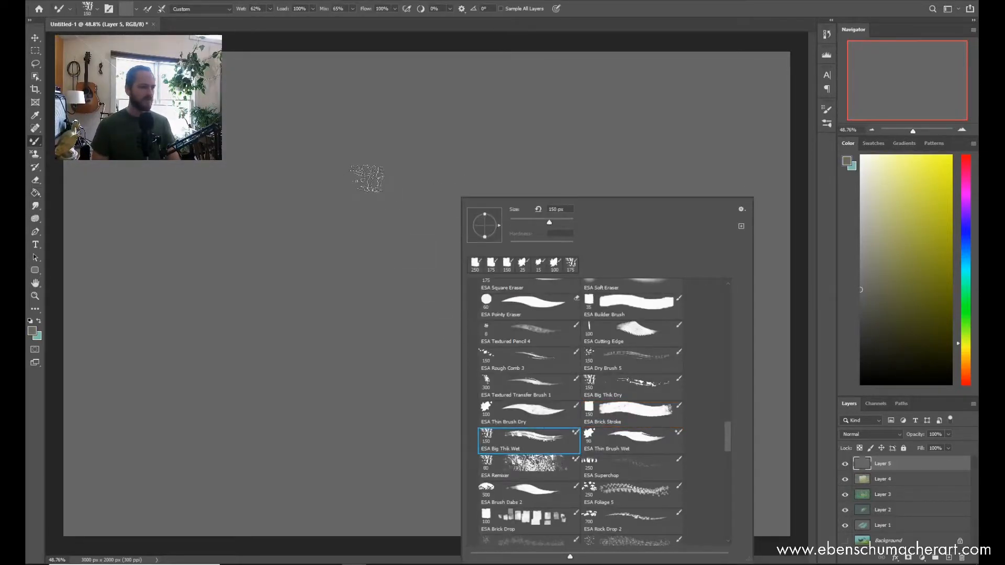
click(873, 265)
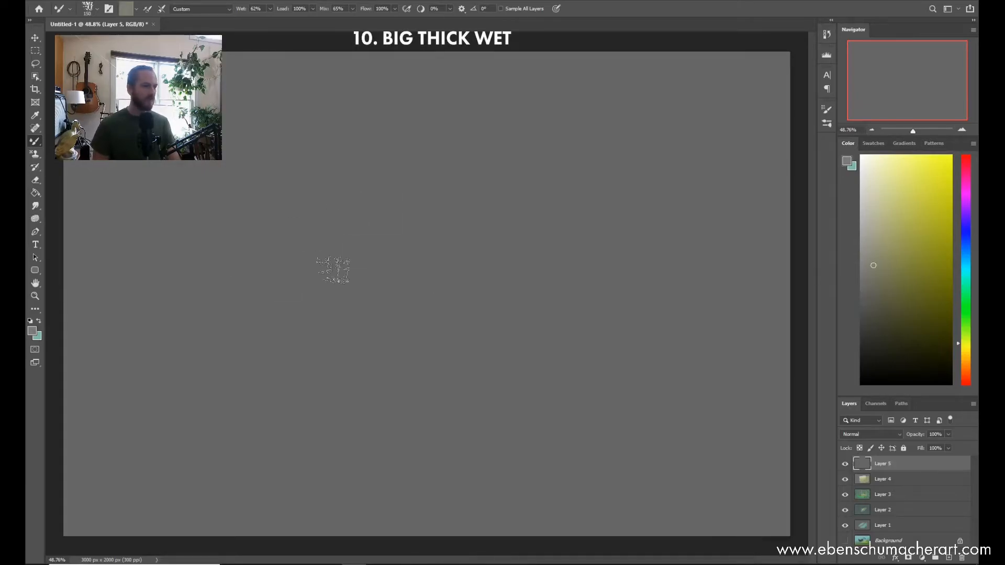
right_click(433, 226)
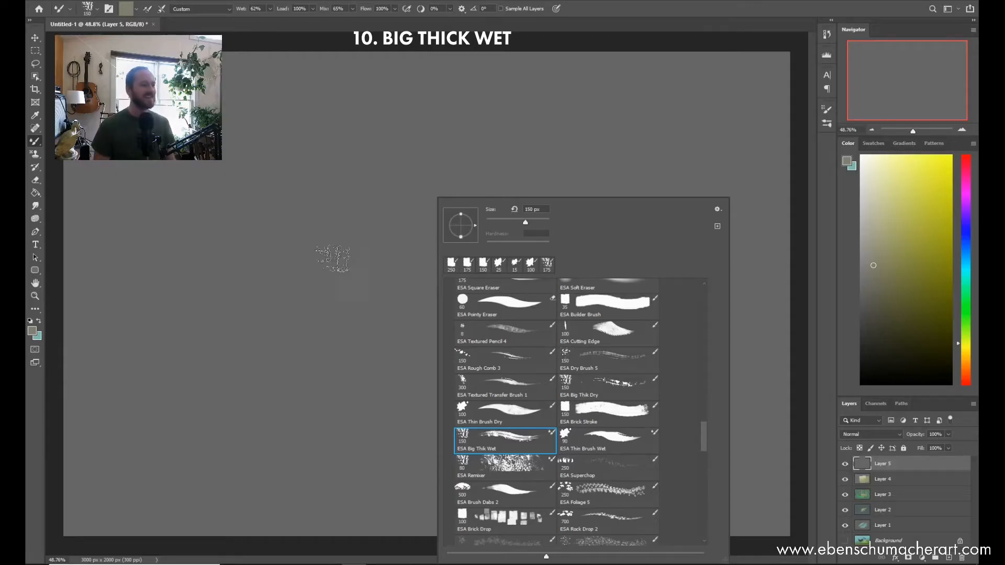
click(298, 334)
Step: Pick a light beige, enlarge the brush to 300 px and paint broad sweeping strokes across the middle and right of the canvas
click(877, 226)
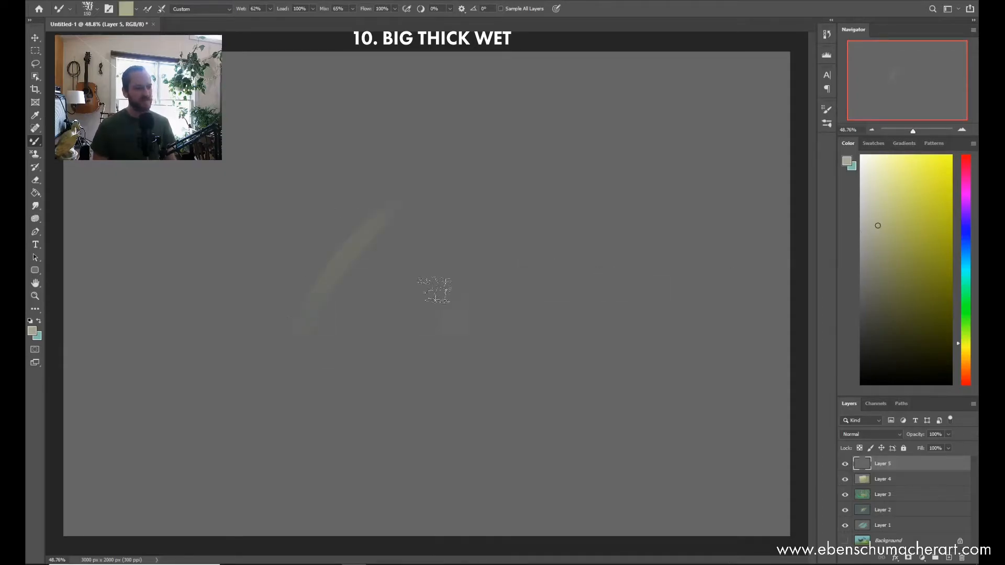
key(bracketright)
key(bracketright)
key(bracketright)
key(bracketright)
drag(402, 257, 526, 239)
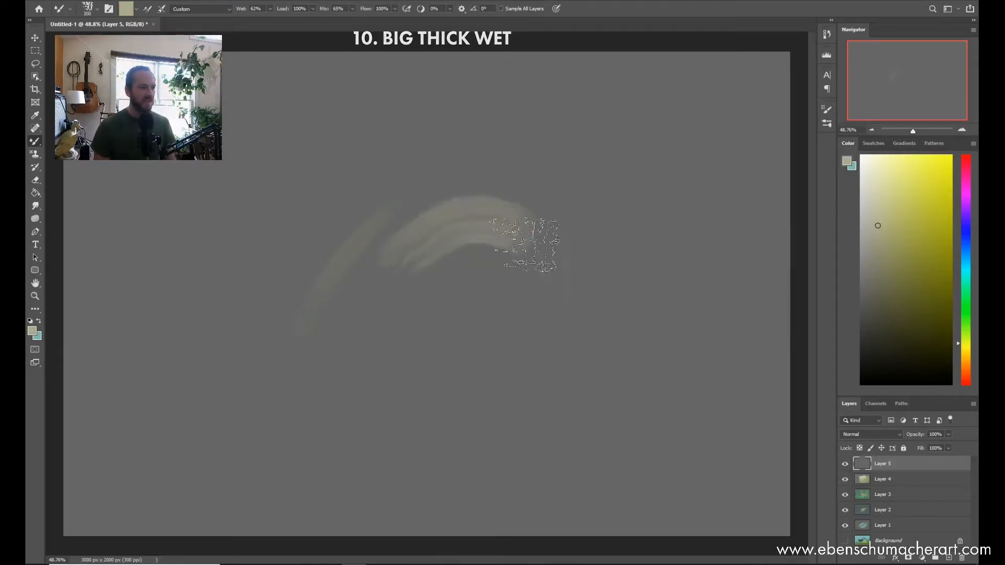
mouse_move(617, 255)
mouse_down()
mouse_move(307, 305)
mouse_move(641, 241)
mouse_up()
Step: Reduce the brush to 200 px and blend light curved strokes over the left part of the shape
key(bracketleft)
key(bracketleft)
mouse_move(390, 293)
mouse_down()
mouse_move(291, 302)
mouse_move(265, 325)
mouse_move(319, 337)
mouse_move(382, 314)
mouse_move(398, 345)
mouse_move(408, 327)
mouse_move(292, 280)
mouse_move(283, 314)
mouse_move(352, 213)
mouse_move(343, 225)
mouse_move(406, 217)
mouse_up()
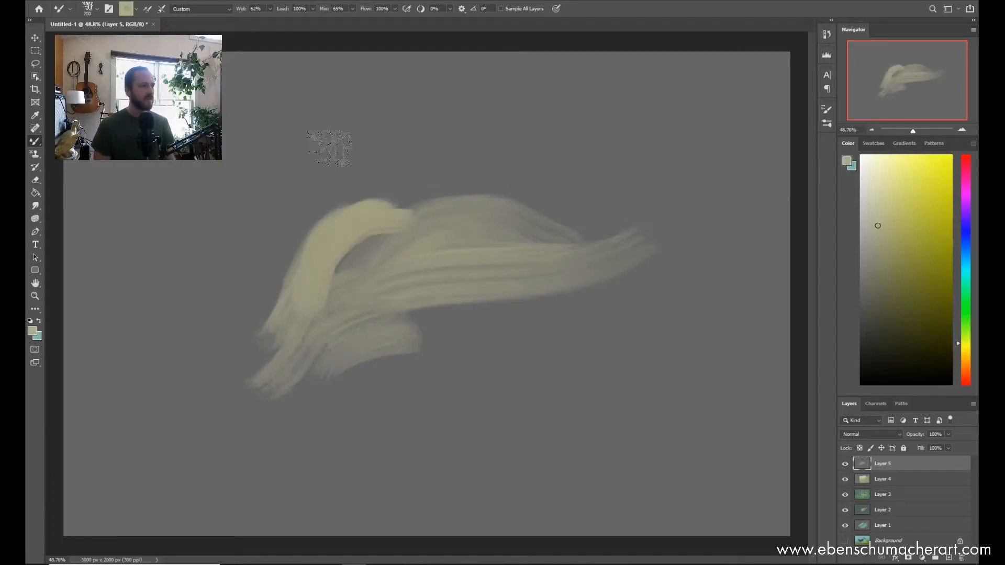
mouse_move(317, 299)
mouse_down()
mouse_move(375, 262)
mouse_move(328, 276)
mouse_move(517, 221)
mouse_up()
Step: Pick a darker olive and paint the right end sweeping upward, then blend strokes into the left end of the shape
click(886, 254)
mouse_move(534, 295)
mouse_down()
mouse_move(616, 226)
mouse_move(515, 310)
mouse_move(585, 282)
mouse_up()
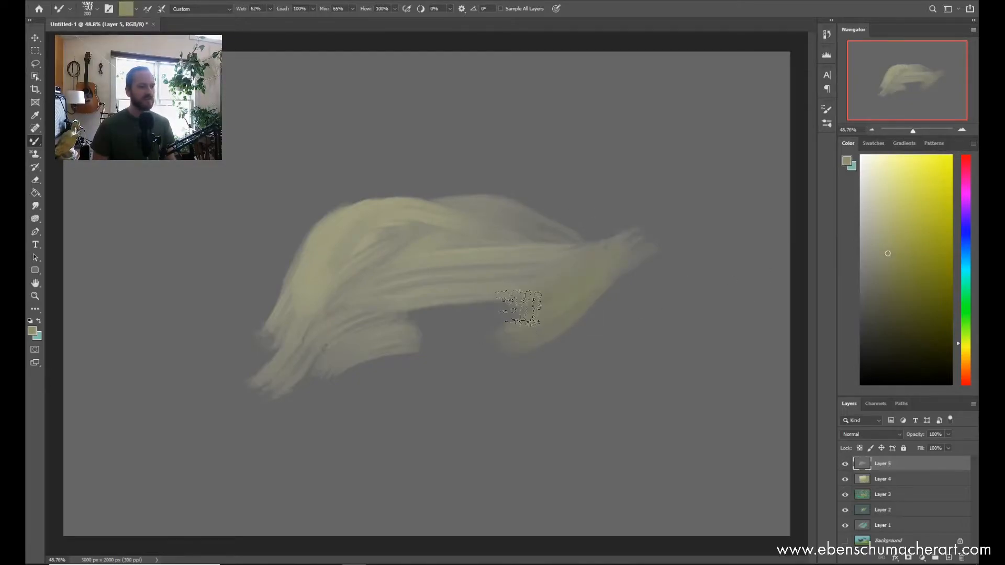
mouse_move(528, 267)
mouse_down()
mouse_move(643, 221)
mouse_move(586, 273)
mouse_move(623, 256)
mouse_up()
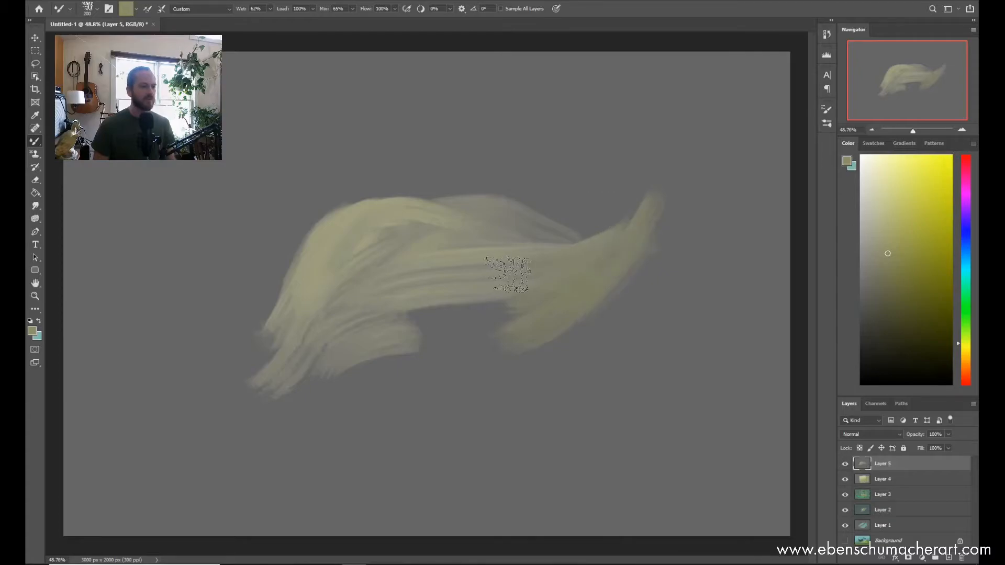
mouse_move(264, 359)
mouse_down()
mouse_move(284, 352)
mouse_move(272, 365)
mouse_up()
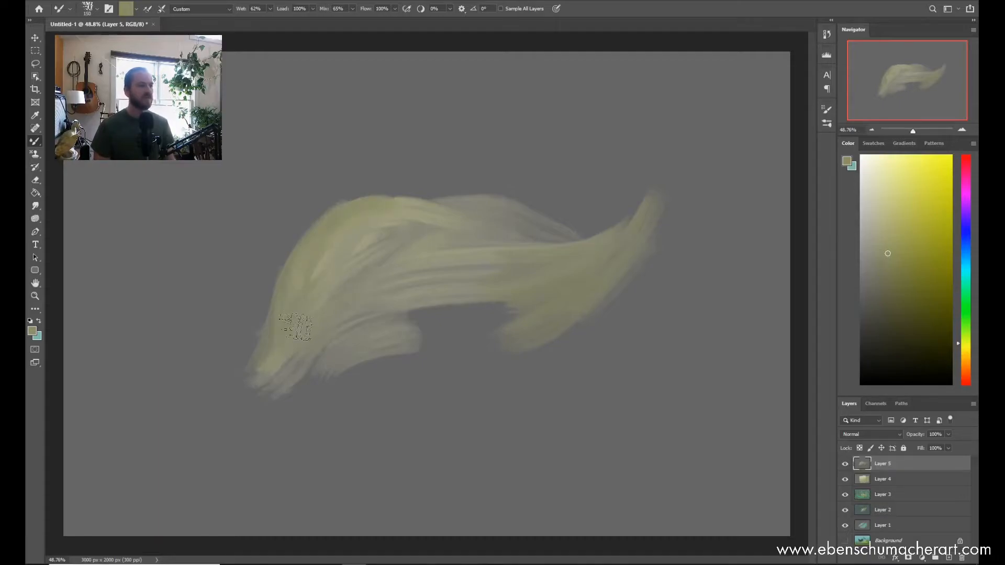
Step: Pick a lighter yellow and paint highlights on the upturned right tip and along the outer left edge
click(887, 226)
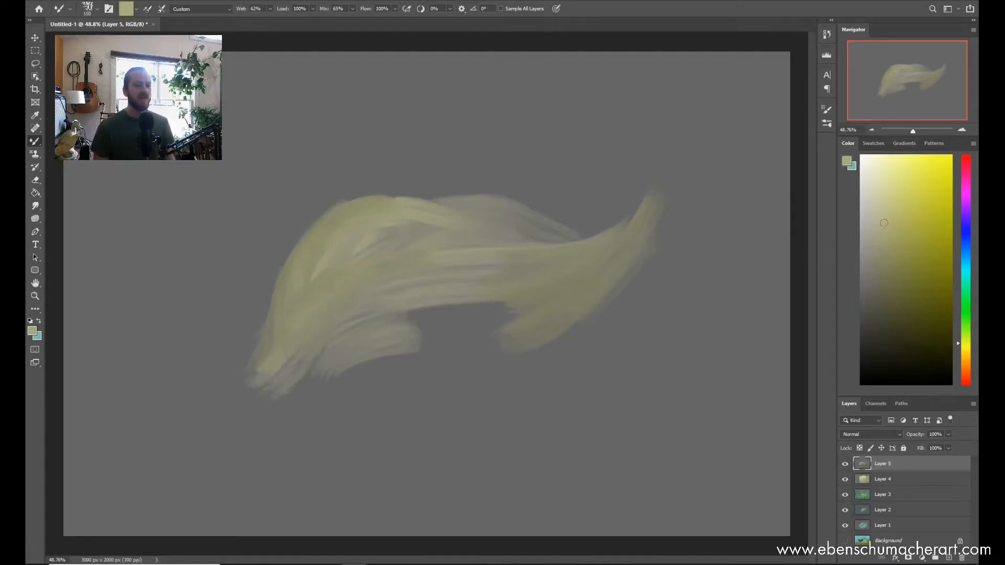
click(880, 206)
mouse_move(557, 270)
mouse_down()
mouse_move(517, 270)
mouse_move(647, 205)
mouse_move(556, 262)
mouse_move(646, 205)
mouse_up()
mouse_move(259, 335)
mouse_down()
mouse_move(285, 333)
mouse_move(276, 345)
mouse_move(328, 241)
mouse_up()
mouse_move(265, 361)
mouse_down()
mouse_move(311, 222)
mouse_move(366, 187)
mouse_move(346, 258)
mouse_move(301, 250)
mouse_move(310, 284)
mouse_move(269, 348)
mouse_move(269, 303)
mouse_move(314, 229)
mouse_up()
Step: Sample the grey background colour and soften the shape's upper edge with wet horizontal strokes
alt+click(426, 179)
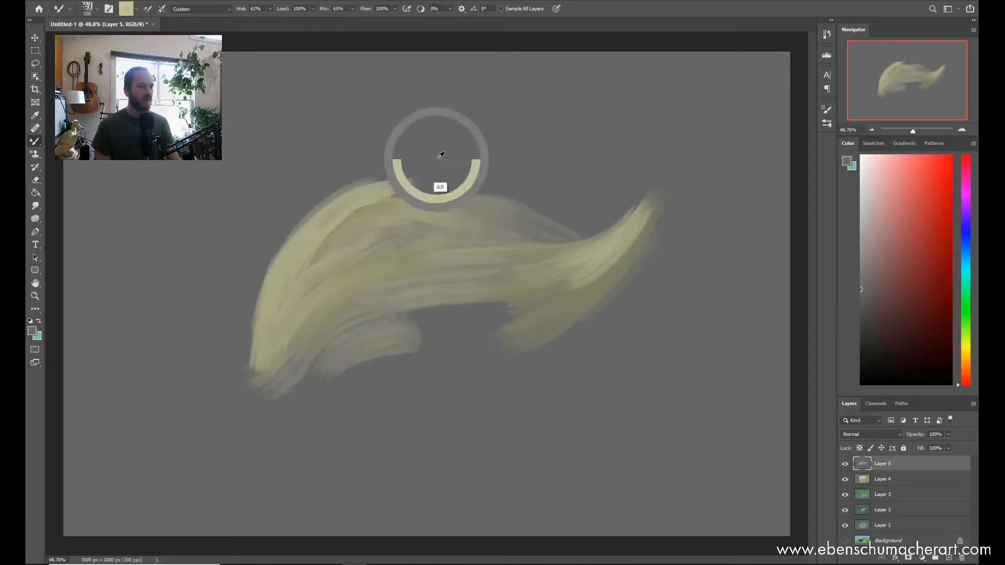
mouse_move(337, 196)
mouse_down()
mouse_move(463, 185)
mouse_move(375, 193)
mouse_move(444, 193)
mouse_up()
mouse_move(381, 183)
mouse_down()
mouse_move(436, 195)
mouse_move(518, 196)
mouse_up()
drag(432, 211, 539, 208)
drag(347, 197, 456, 219)
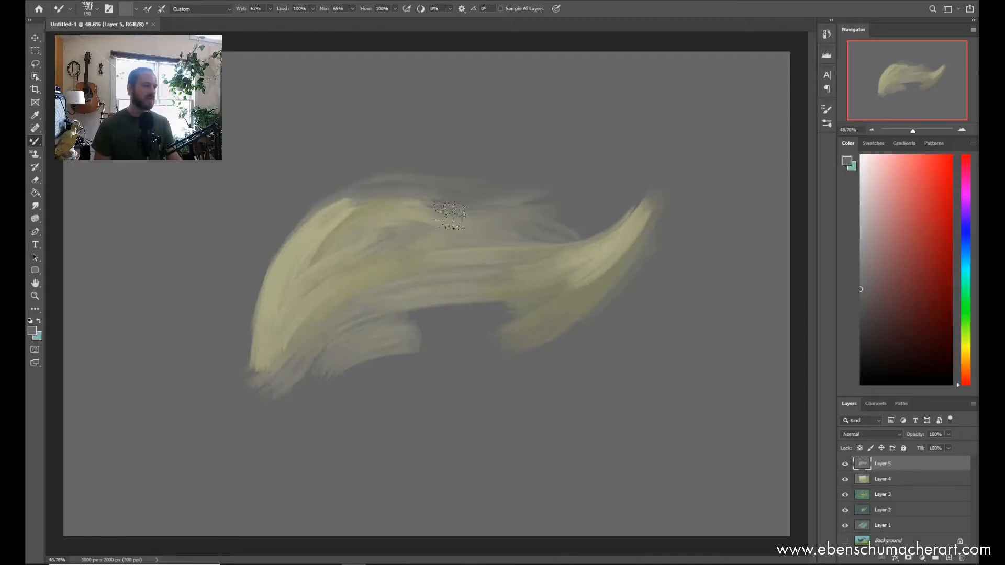
Step: Sample a light yellow from the shape and blend curved strokes over its left body and right tip
alt+click(337, 206)
drag(317, 292, 408, 238)
mouse_move(277, 329)
mouse_down()
mouse_move(312, 297)
mouse_move(409, 242)
mouse_up()
drag(350, 271, 410, 256)
drag(602, 263, 653, 201)
Step: Pick successively paler yellows and add highlights to the left body and right tip of the shape
click(871, 207)
mouse_move(279, 289)
mouse_down()
mouse_move(338, 236)
mouse_move(372, 237)
mouse_move(384, 249)
mouse_up()
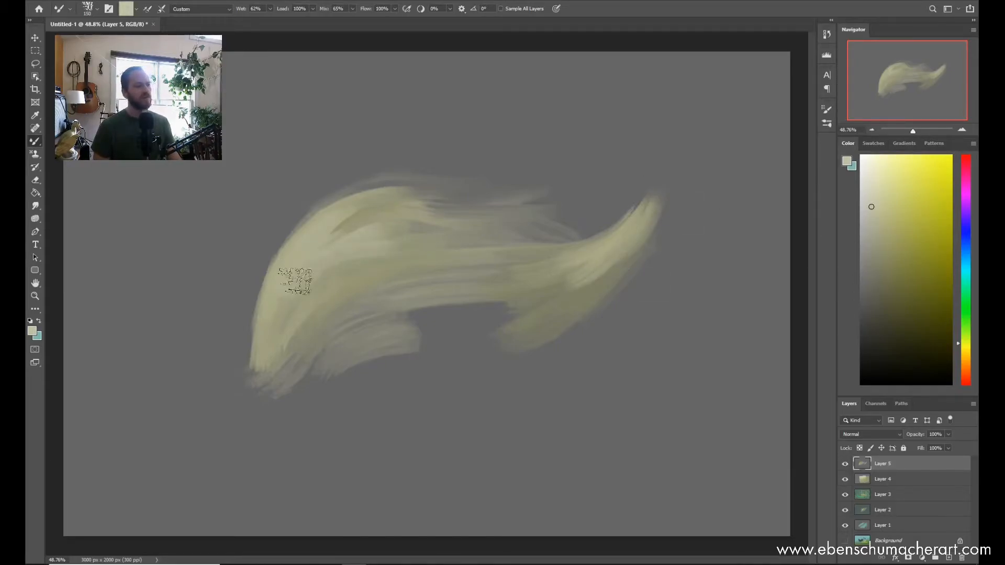
drag(597, 255, 653, 211)
click(868, 189)
mouse_move(308, 276)
mouse_down()
mouse_move(292, 274)
mouse_move(329, 291)
mouse_move(387, 264)
mouse_up()
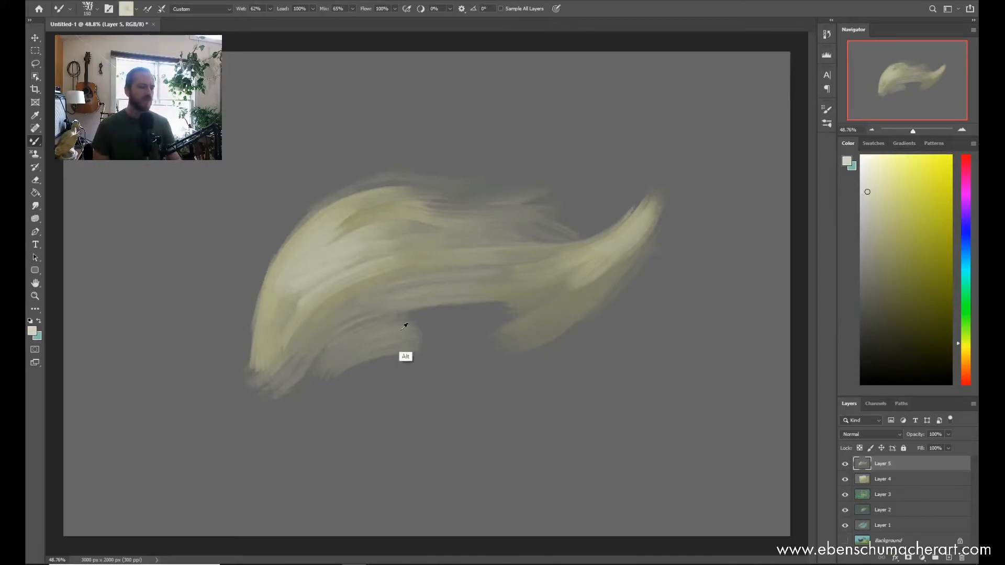
Step: Pick a muted orange-brown and blend it into the shape's upper curve, underside and lower-left end
alt+click(282, 330)
click(965, 359)
click(889, 247)
mouse_move(270, 341)
mouse_down()
mouse_move(433, 251)
mouse_move(376, 224)
mouse_move(391, 207)
mouse_move(450, 208)
mouse_up()
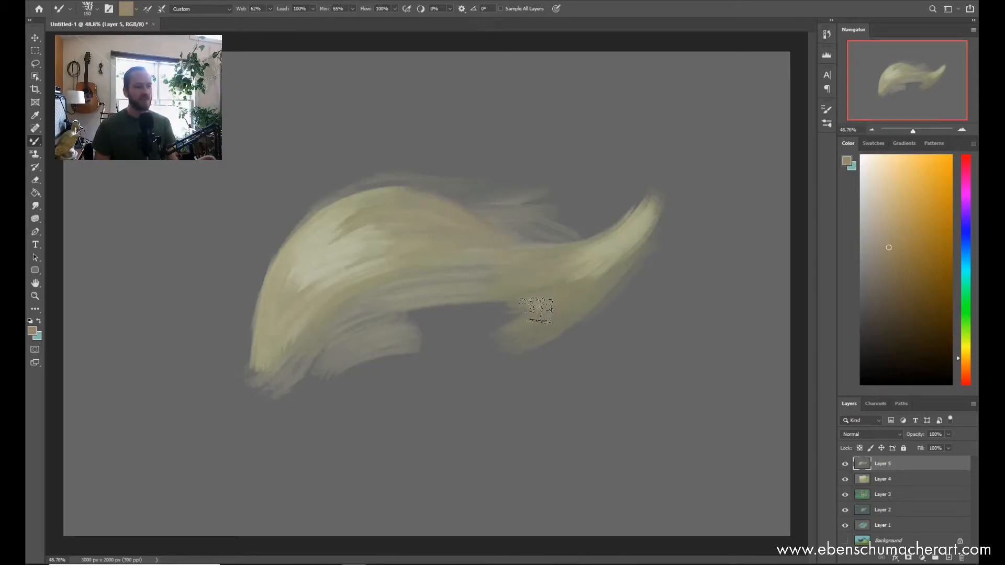
mouse_move(445, 315)
mouse_down()
mouse_move(454, 295)
mouse_move(451, 304)
mouse_move(440, 298)
mouse_move(541, 311)
mouse_move(534, 323)
mouse_move(604, 287)
mouse_move(516, 334)
mouse_move(394, 316)
mouse_move(420, 336)
mouse_move(357, 342)
mouse_move(545, 346)
mouse_move(398, 322)
mouse_move(430, 328)
mouse_move(378, 333)
mouse_move(449, 301)
mouse_up()
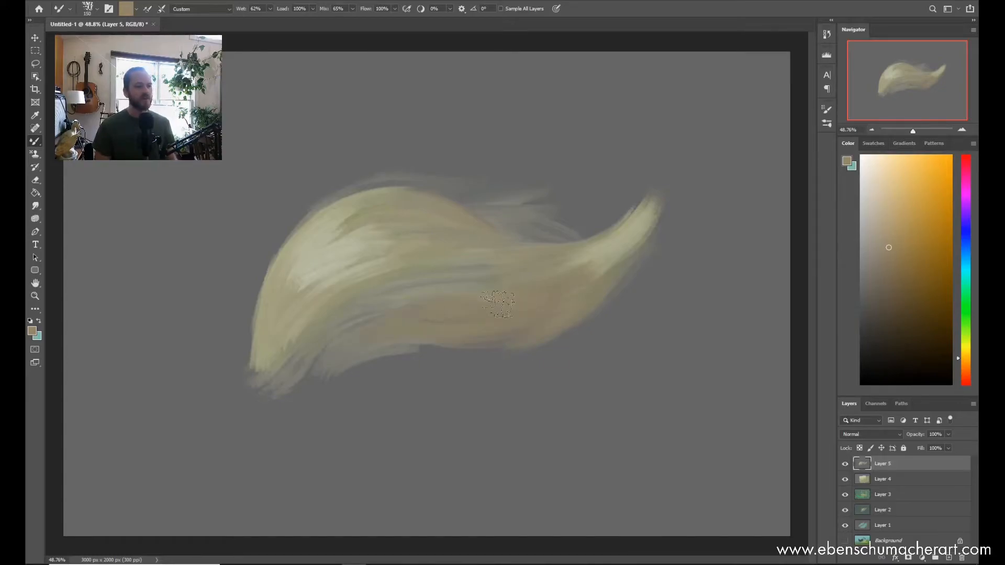
mouse_move(302, 366)
mouse_down()
mouse_move(388, 312)
mouse_move(257, 379)
mouse_move(279, 381)
mouse_move(277, 354)
mouse_move(261, 382)
mouse_move(254, 369)
mouse_move(283, 298)
mouse_up()
drag(272, 381, 309, 280)
mouse_move(468, 211)
mouse_down()
mouse_move(505, 228)
mouse_move(469, 213)
mouse_up()
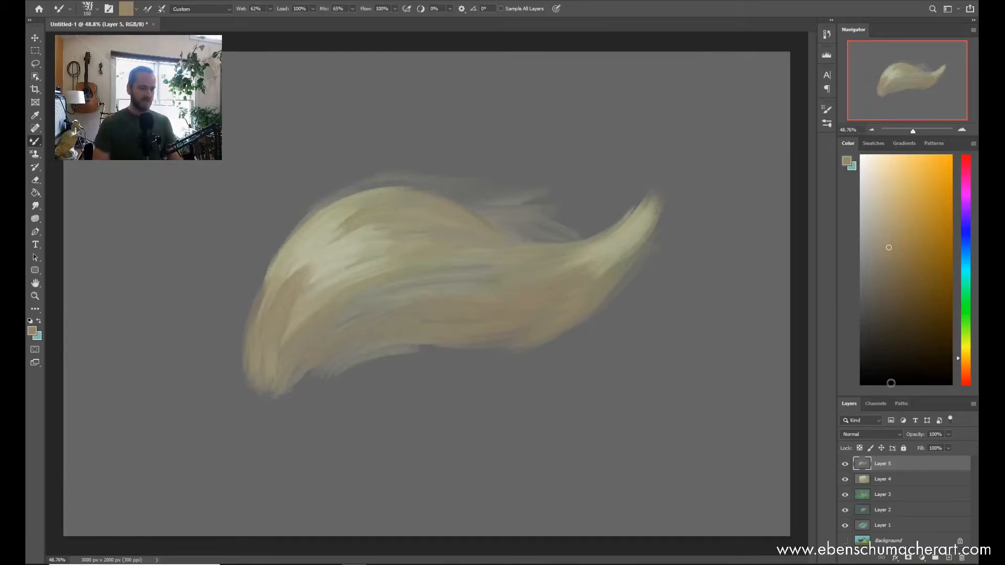
Step: Choose the ESA Thin Brush Wet brush and paint thin brown strands below the shape and along its left edge
key(shift+b)
right_click(460, 233)
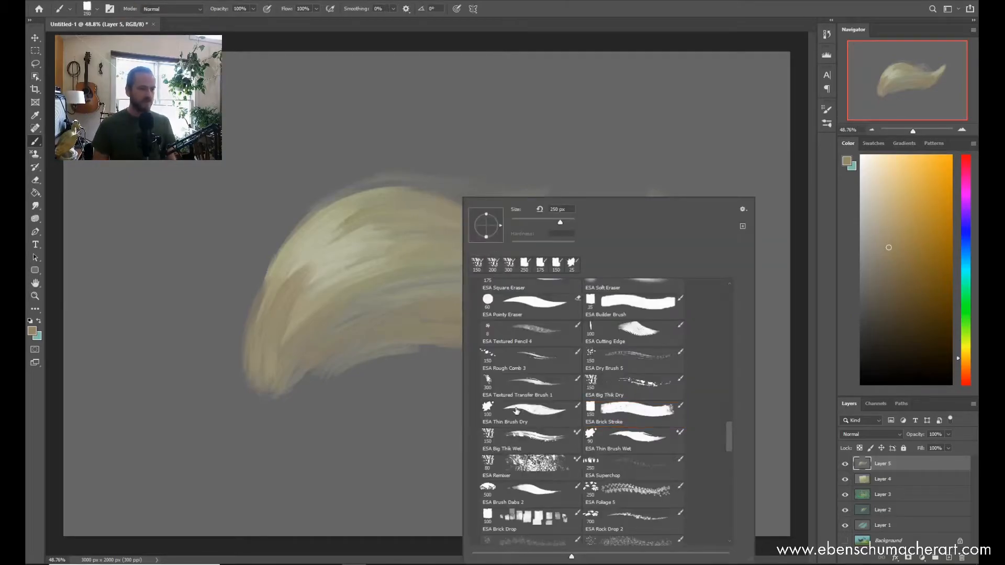
scroll(730, 447, down, 3)
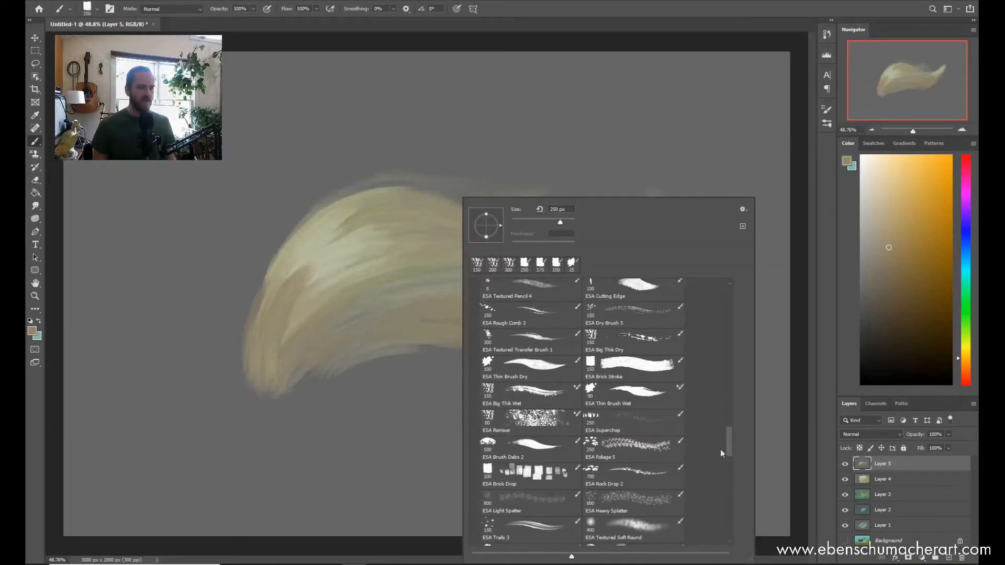
click(619, 395)
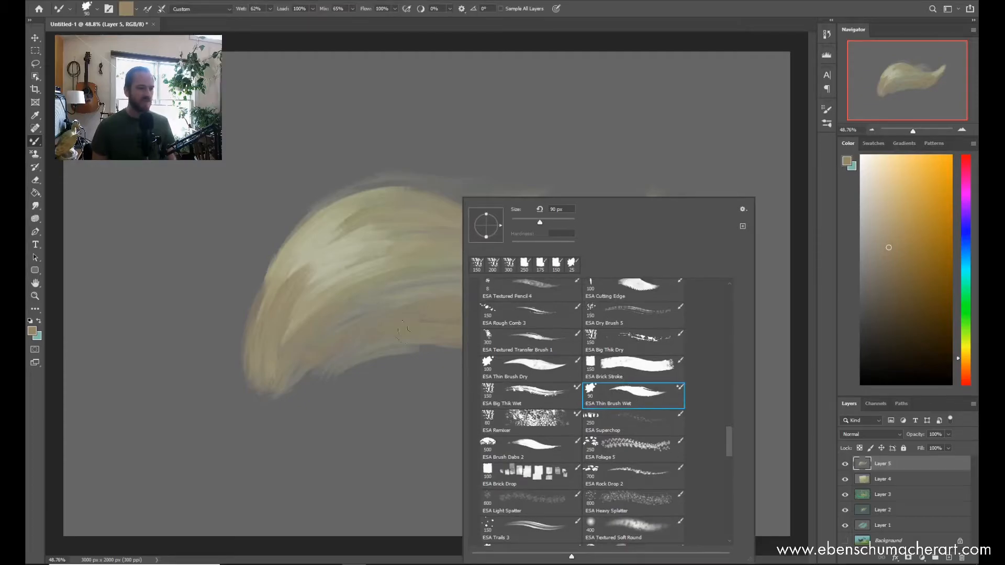
click(327, 413)
mouse_move(300, 469)
mouse_down()
mouse_move(314, 430)
mouse_move(383, 358)
mouse_up()
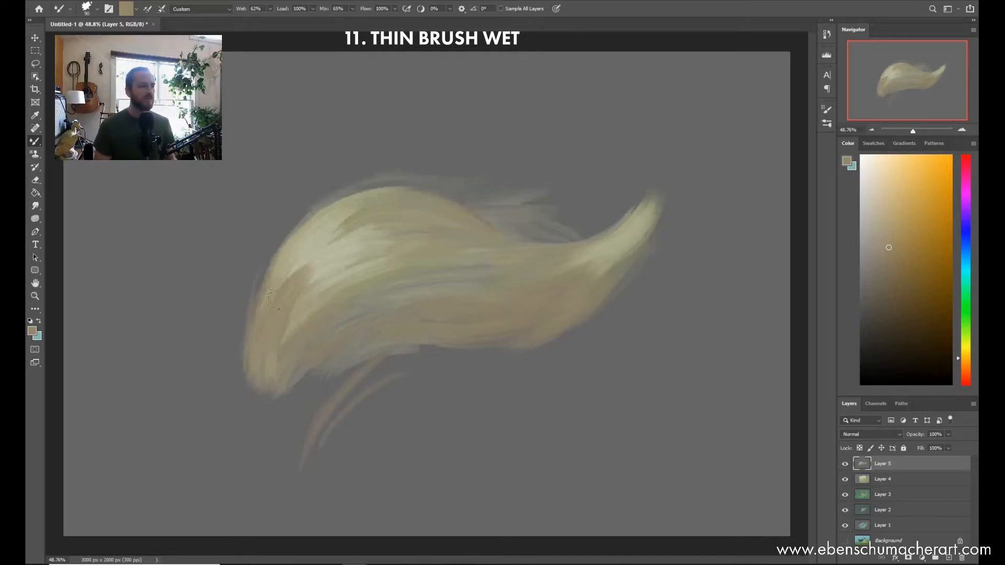
drag(252, 361, 245, 235)
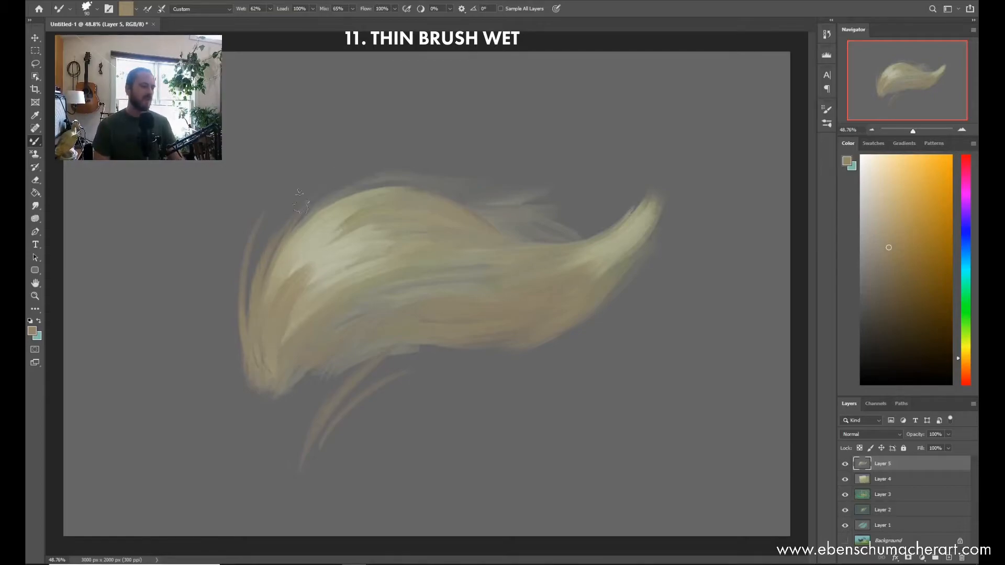
Step: Sample the grey background and carve thin wet strokes into the shape's upper edge and lower-left part
alt+click(316, 172)
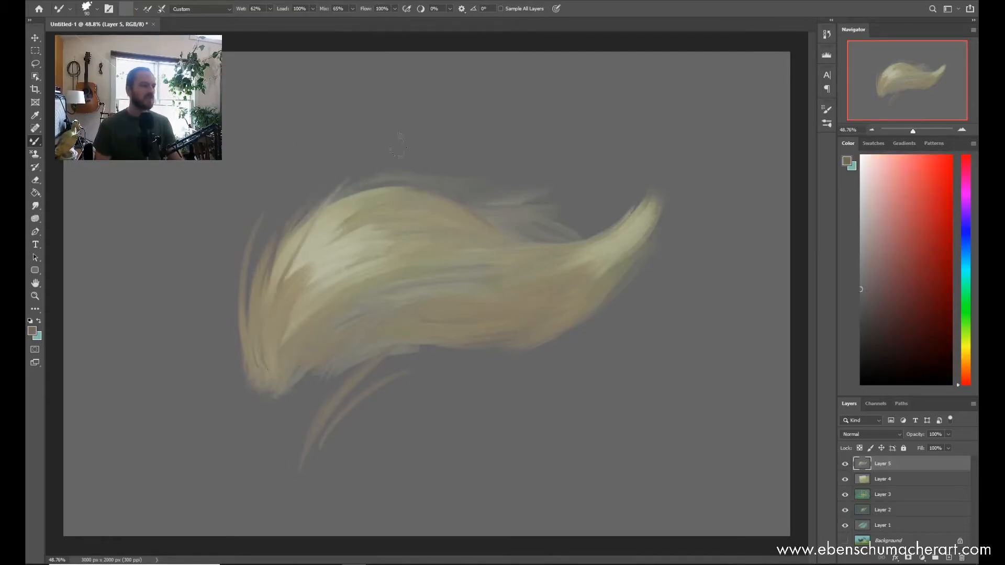
drag(525, 241, 412, 224)
drag(502, 233, 416, 212)
drag(526, 243, 361, 218)
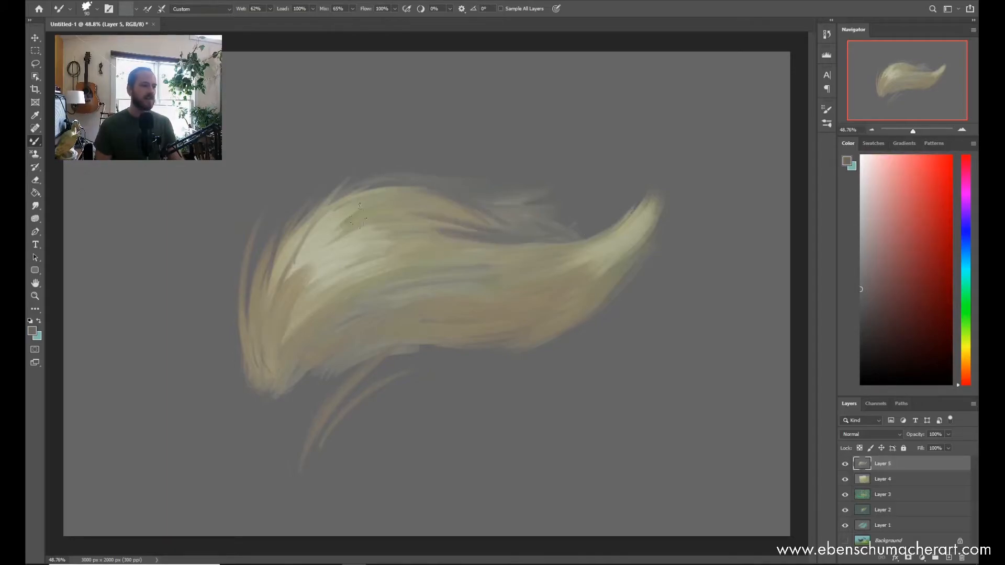
drag(563, 231, 491, 201)
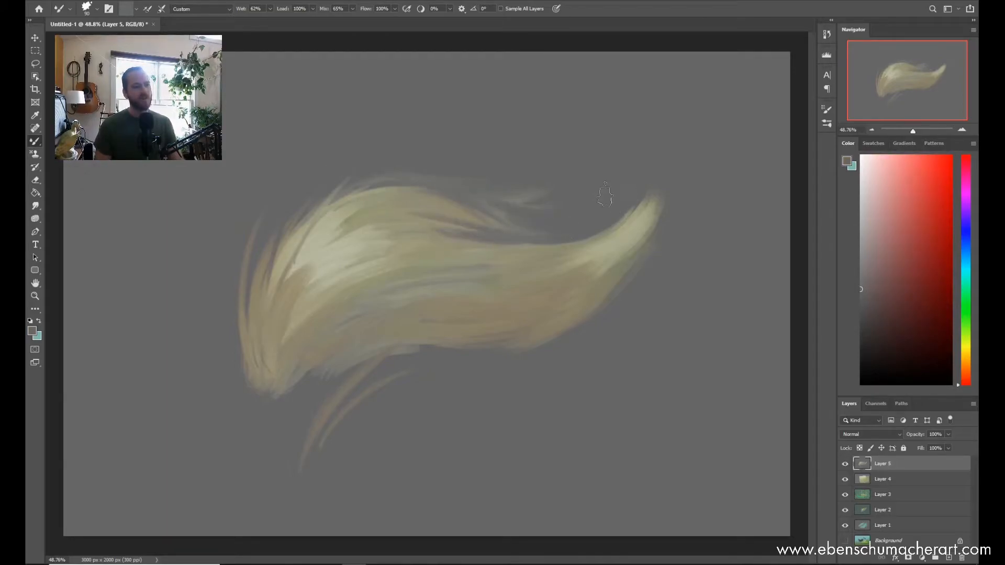
mouse_move(285, 390)
mouse_down()
mouse_move(418, 262)
mouse_move(377, 288)
mouse_up()
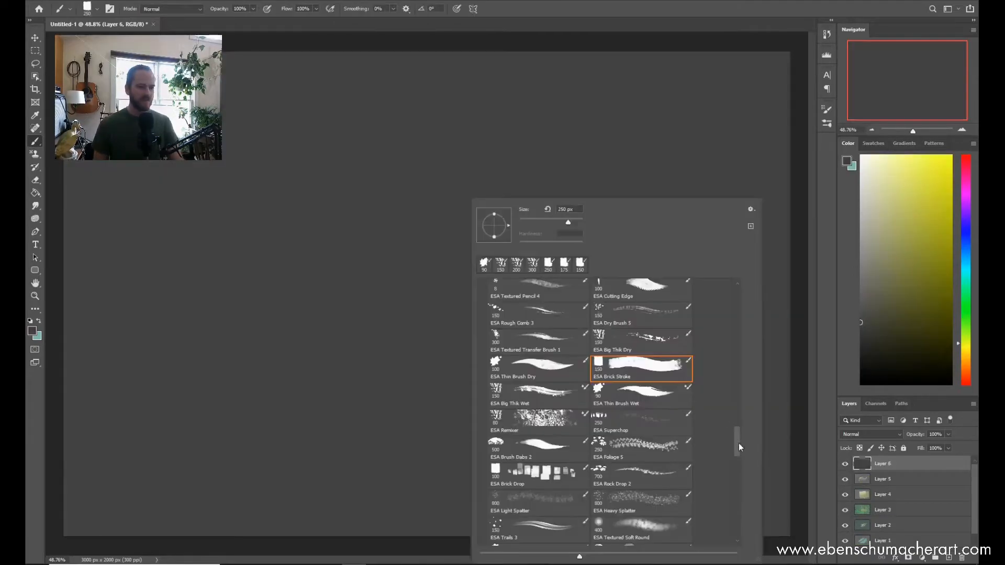
Step: Set up a new layer filled with darker grey and choose the ESA Remixer brush at 80 px
drag(738, 444, 739, 455)
click(552, 341)
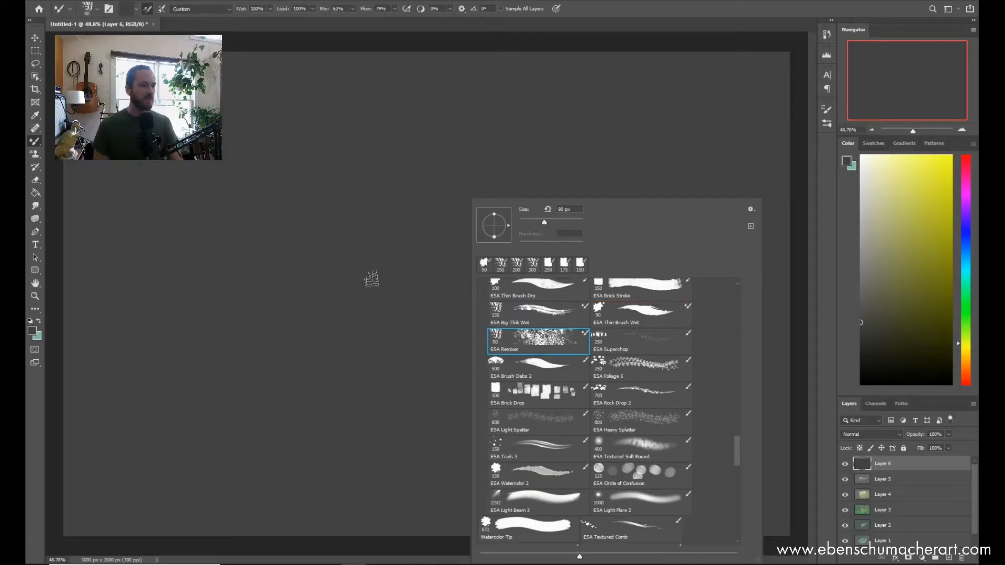
click(388, 262)
Step: Pick a muted olive-grey and scrub a soft cloud shape in the middle of the canvas
click(877, 271)
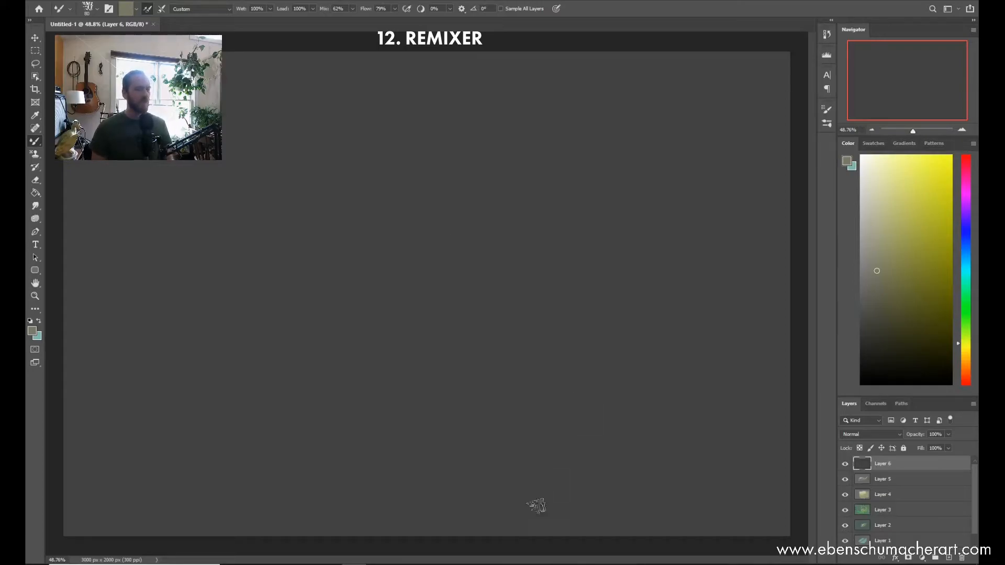
mouse_move(468, 260)
mouse_down()
mouse_move(478, 279)
mouse_move(437, 247)
mouse_move(451, 270)
mouse_move(467, 228)
mouse_up()
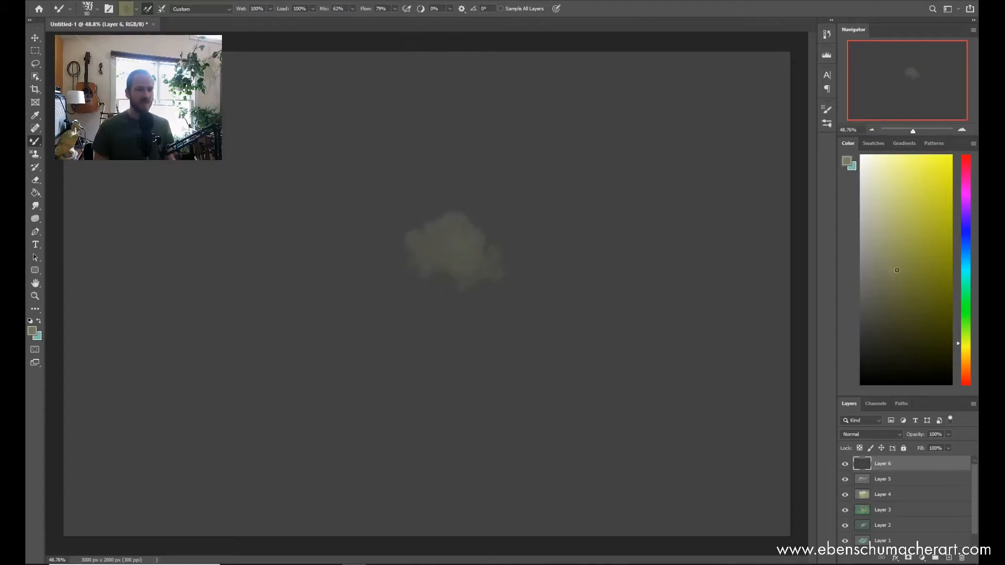
mouse_move(461, 286)
mouse_down()
mouse_move(417, 243)
mouse_move(404, 265)
mouse_move(445, 270)
mouse_move(497, 257)
mouse_move(453, 294)
mouse_move(381, 261)
mouse_move(366, 288)
mouse_move(344, 269)
mouse_move(352, 257)
mouse_move(398, 251)
mouse_move(458, 195)
mouse_move(510, 239)
mouse_move(555, 243)
mouse_move(517, 257)
mouse_move(503, 242)
mouse_move(499, 256)
mouse_move(537, 273)
mouse_move(504, 304)
mouse_move(410, 288)
mouse_move(512, 315)
mouse_move(496, 326)
mouse_move(491, 304)
mouse_move(511, 308)
mouse_move(329, 262)
mouse_move(320, 270)
mouse_move(378, 332)
mouse_move(264, 291)
mouse_move(382, 343)
mouse_move(523, 244)
mouse_up()
Step: Pick a brighter olive-yellow and build rounded highlights over the cloud, extending its left end
click(903, 238)
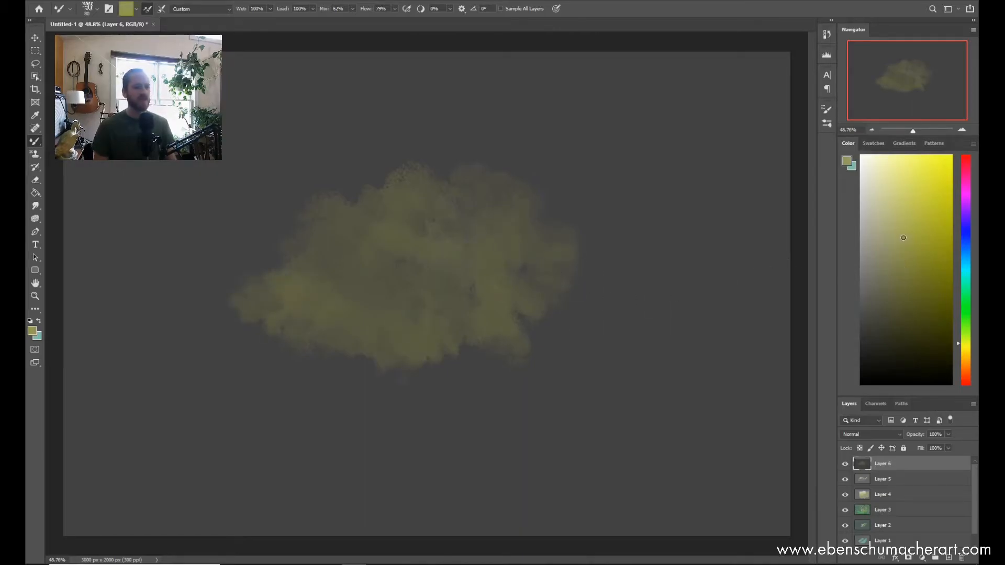
mouse_move(411, 267)
mouse_down()
mouse_move(438, 258)
mouse_move(412, 243)
mouse_move(401, 264)
mouse_up()
mouse_move(406, 212)
mouse_down()
mouse_move(429, 215)
mouse_move(410, 280)
mouse_move(355, 289)
mouse_up()
mouse_move(442, 301)
mouse_down()
mouse_move(481, 285)
mouse_move(458, 282)
mouse_move(499, 200)
mouse_move(471, 205)
mouse_move(504, 212)
mouse_up()
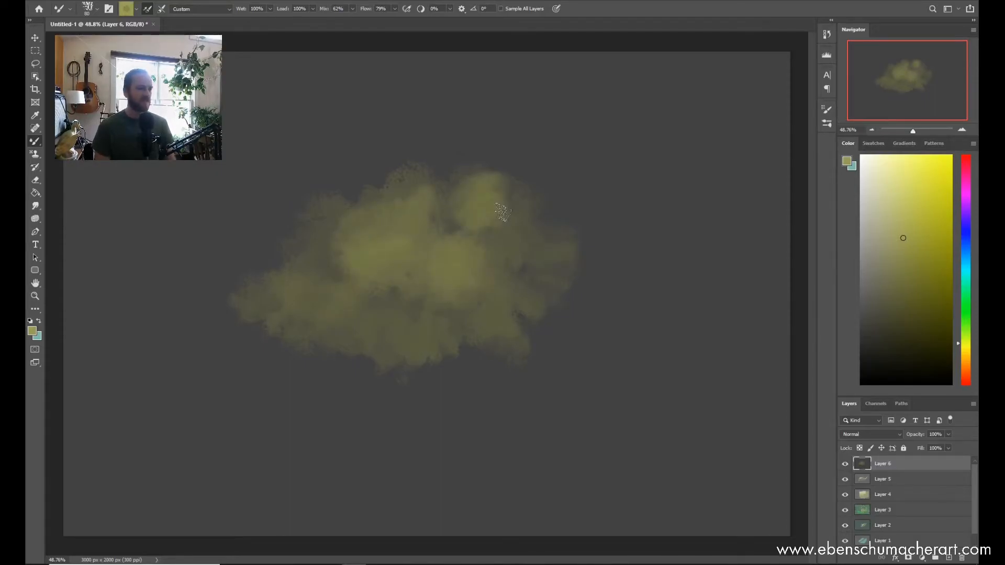
drag(559, 262, 521, 264)
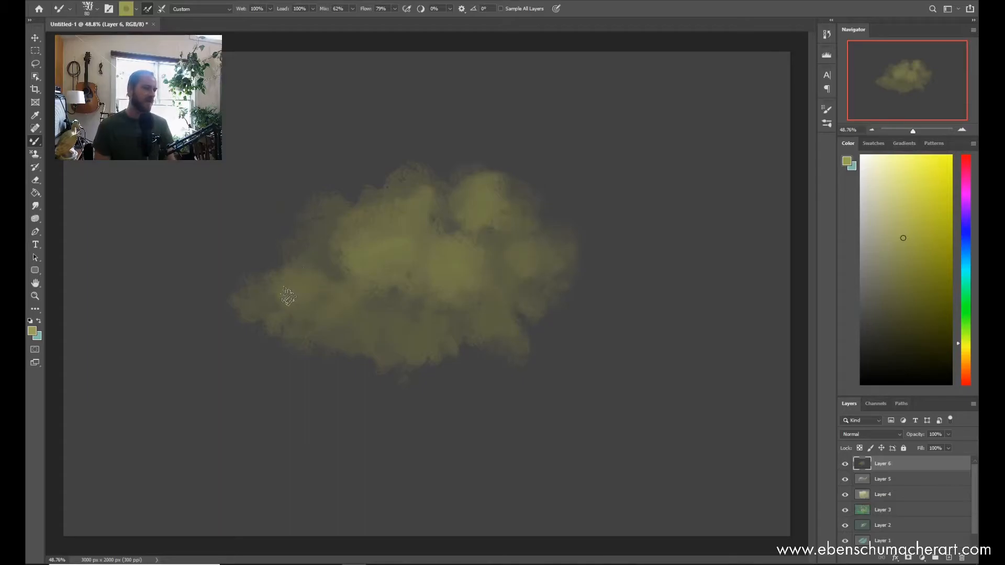
drag(262, 321, 254, 319)
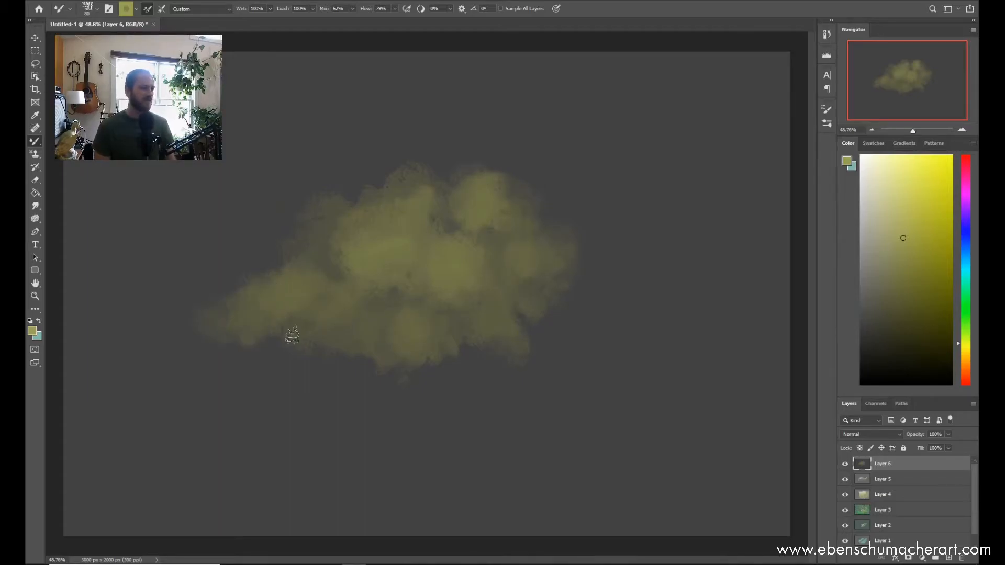
Step: Enlarge the Remixer brush and scrub a large faint cloud in the canvas's upper-right area
key(bracketright)
key(bracketright)
key(bracketright)
key(bracketright)
key(bracketright)
key(bracketright)
key(bracketright)
drag(666, 175, 670, 176)
Step: Reduce the brush, scrub further soft clouds around the central mass and repaint its rounded left lobe
key(bracketleft)
key(bracketleft)
mouse_move(591, 212)
mouse_down()
mouse_move(576, 225)
mouse_move(555, 203)
mouse_up()
mouse_move(518, 146)
mouse_down()
mouse_move(520, 168)
mouse_move(415, 152)
mouse_up()
mouse_move(635, 269)
mouse_down()
mouse_move(592, 282)
mouse_move(534, 385)
mouse_move(554, 397)
mouse_move(562, 450)
mouse_up()
mouse_move(211, 232)
mouse_down()
mouse_move(235, 195)
mouse_move(358, 206)
mouse_up()
alt+click(377, 271)
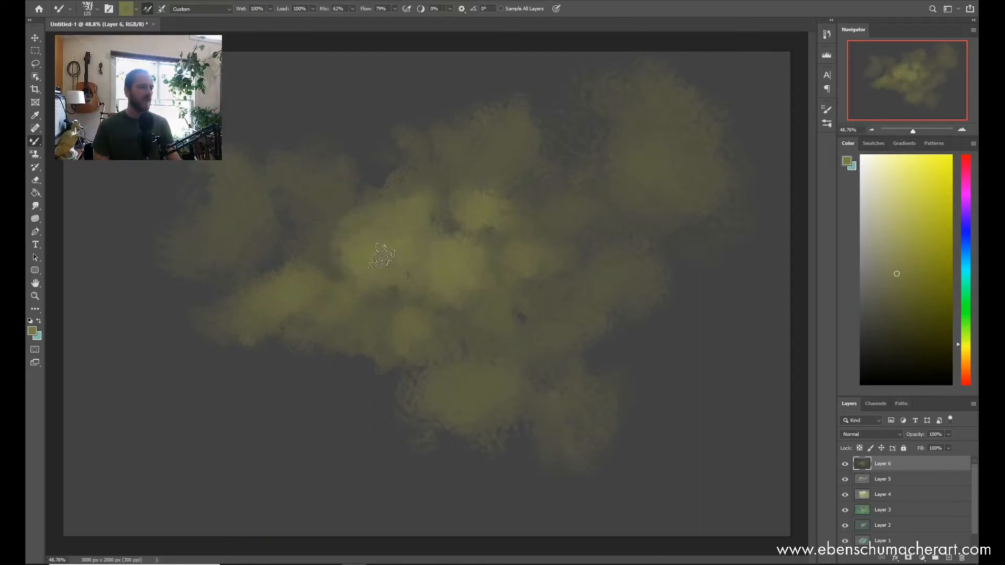
drag(383, 254, 417, 231)
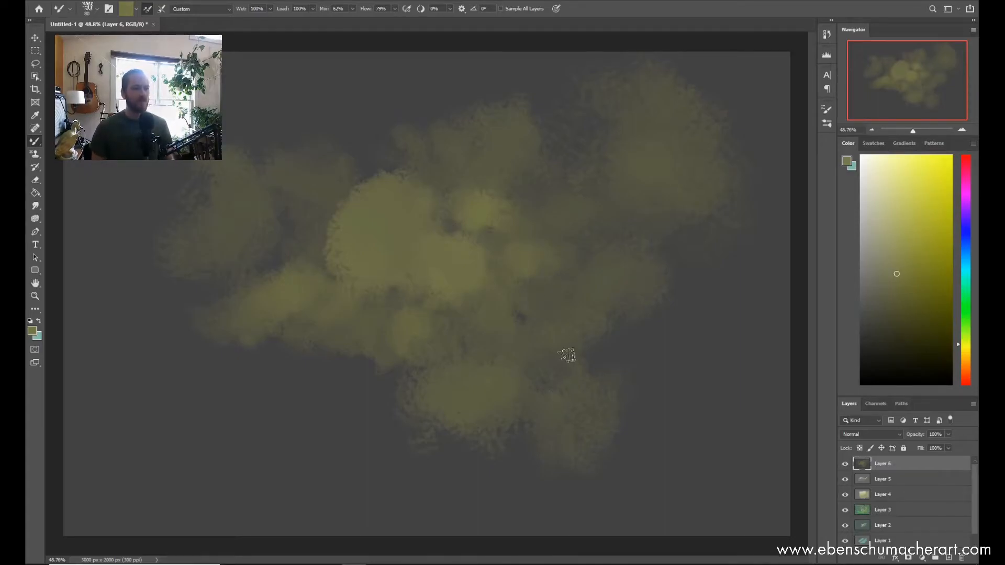
Step: Pick a lighter olive and paint rounded highlights over the upper-left lobes and middle of the cloud
click(889, 249)
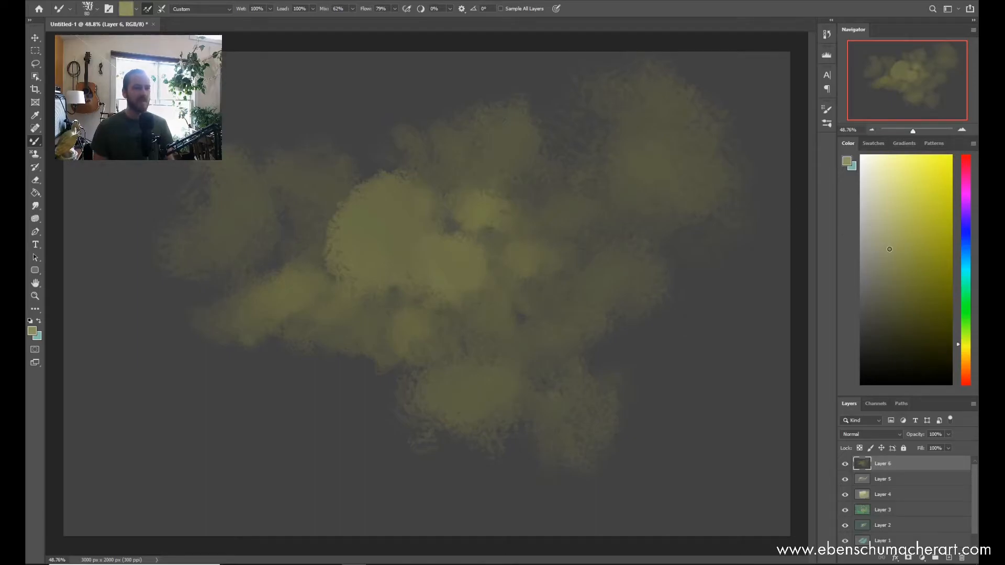
drag(372, 212, 387, 232)
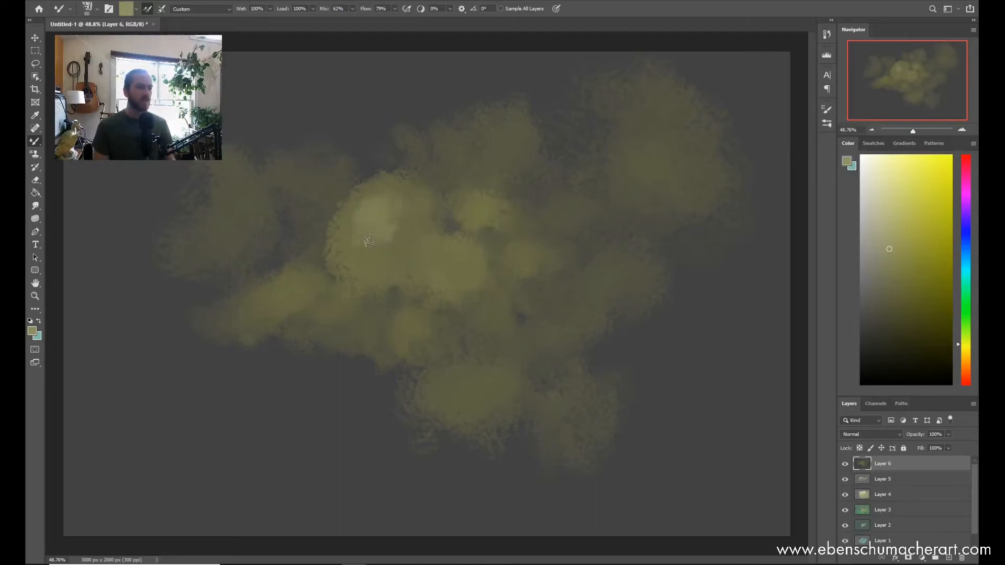
drag(462, 205, 456, 202)
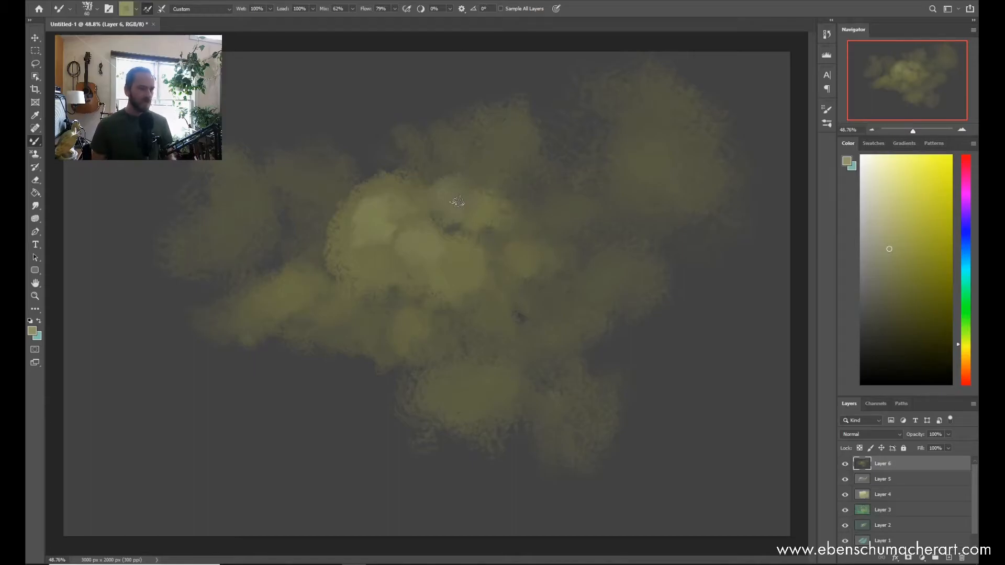
drag(376, 228, 373, 232)
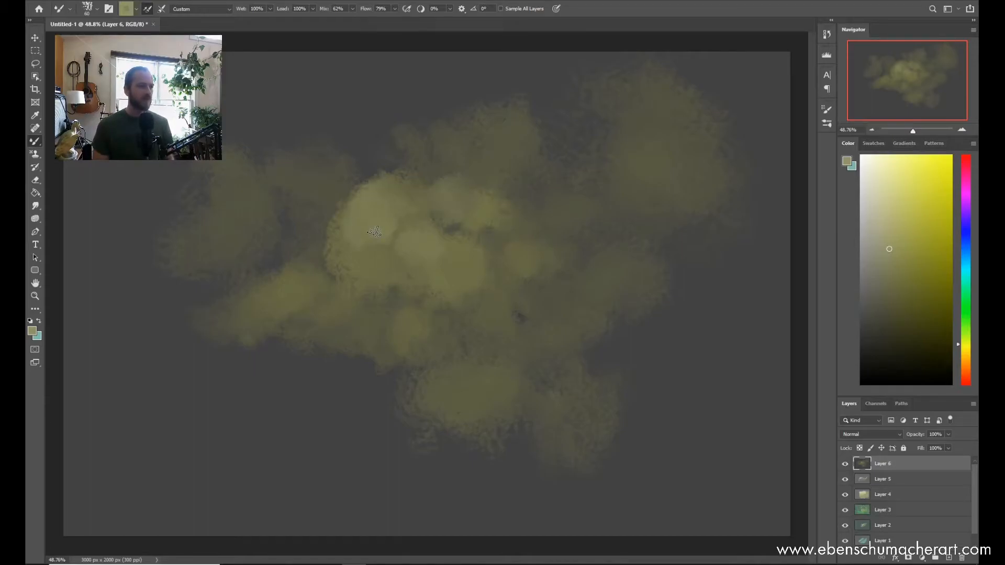
drag(422, 253, 462, 205)
mouse_move(455, 273)
mouse_down()
mouse_move(337, 279)
mouse_move(330, 298)
mouse_up()
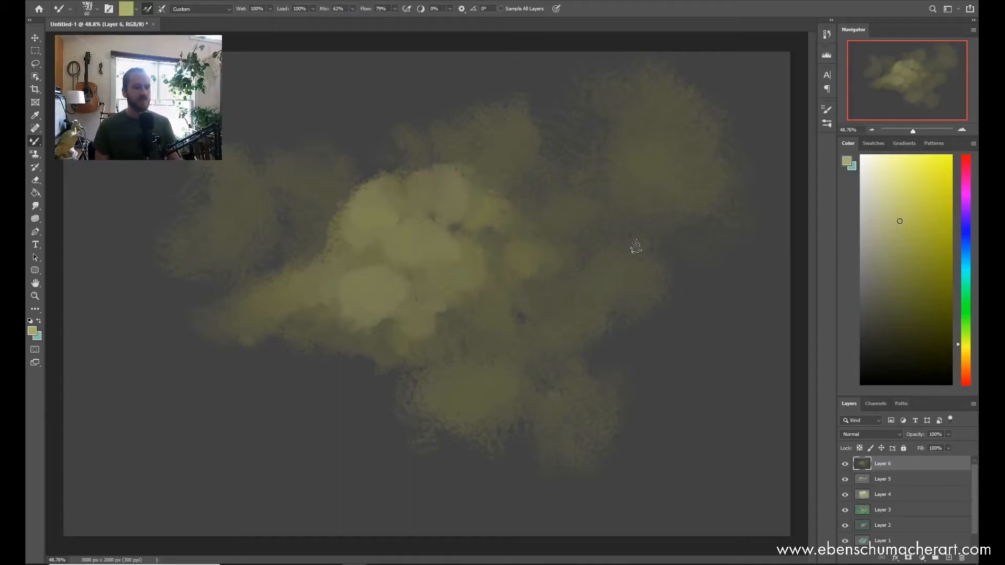
drag(367, 217, 419, 210)
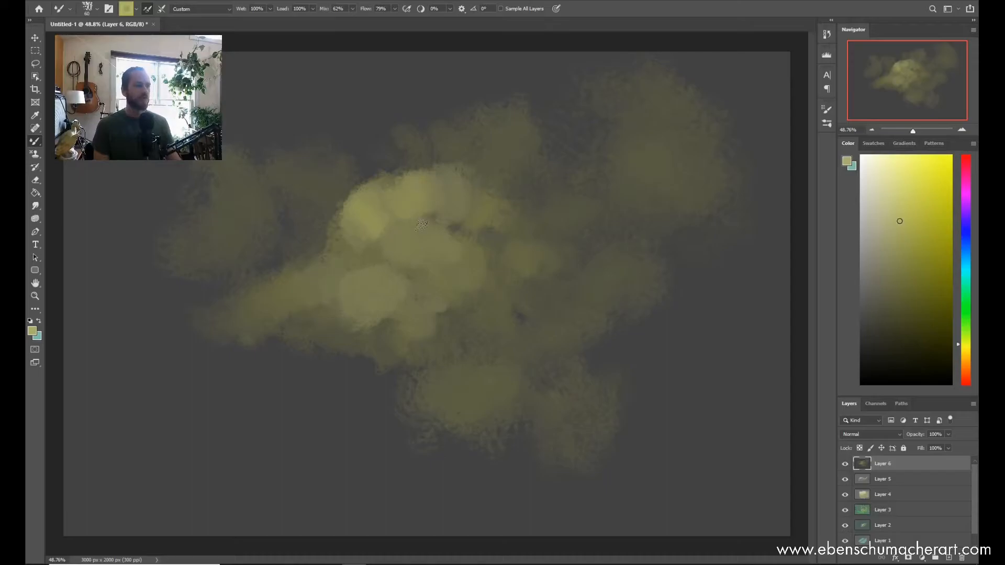
Step: Select the ESA Superchop brush for painting on a new layer filled with dark gray
right_click(518, 201)
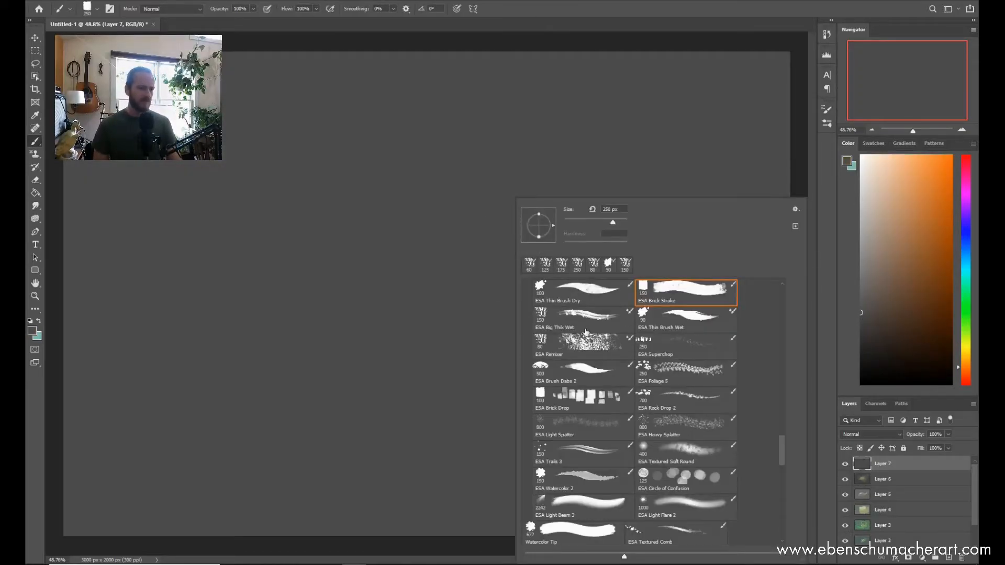
click(674, 356)
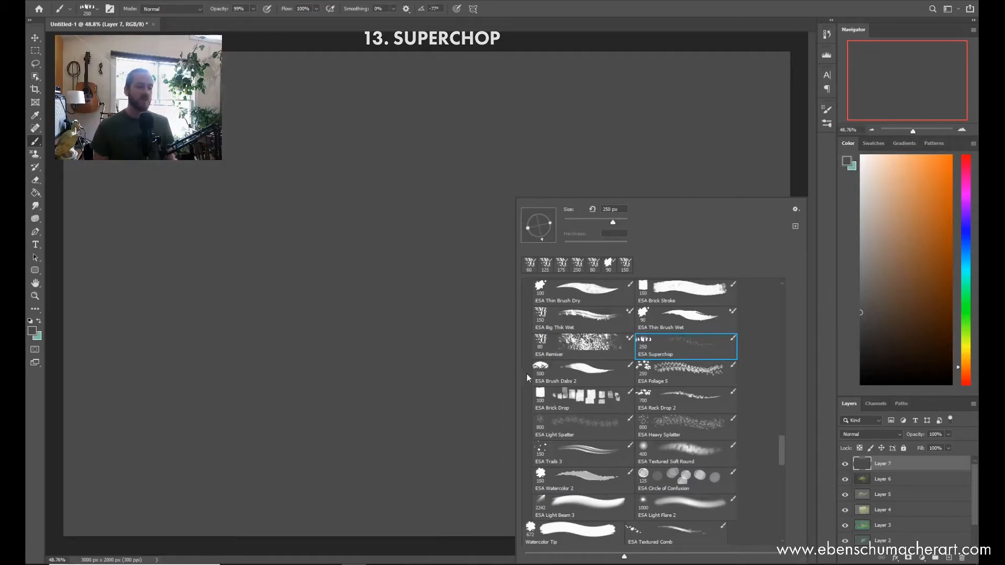
click(460, 384)
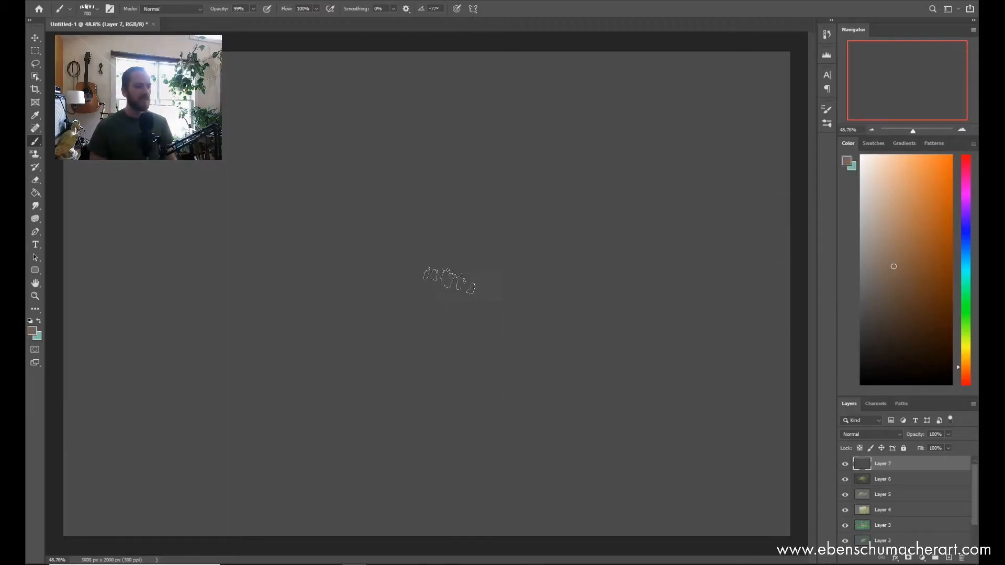
Step: Paint muted orange-brown Superchop strokes across the canvas centre, reducing the brush to 300 px for smaller chops
mouse_move(399, 187)
mouse_down()
mouse_move(393, 380)
mouse_move(417, 252)
mouse_move(396, 279)
mouse_move(391, 196)
mouse_move(352, 190)
mouse_move(350, 327)
mouse_move(405, 290)
mouse_move(414, 356)
mouse_move(445, 221)
mouse_move(474, 328)
mouse_move(475, 178)
mouse_move(420, 349)
mouse_up()
key(bracketleft)
key(bracketleft)
key(bracketleft)
drag(312, 317, 328, 231)
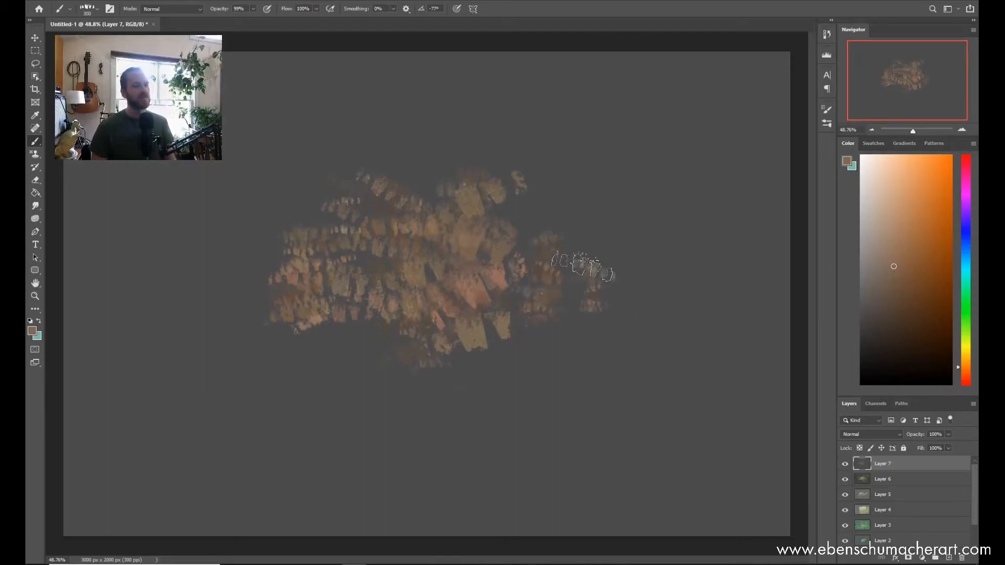
drag(582, 265, 537, 297)
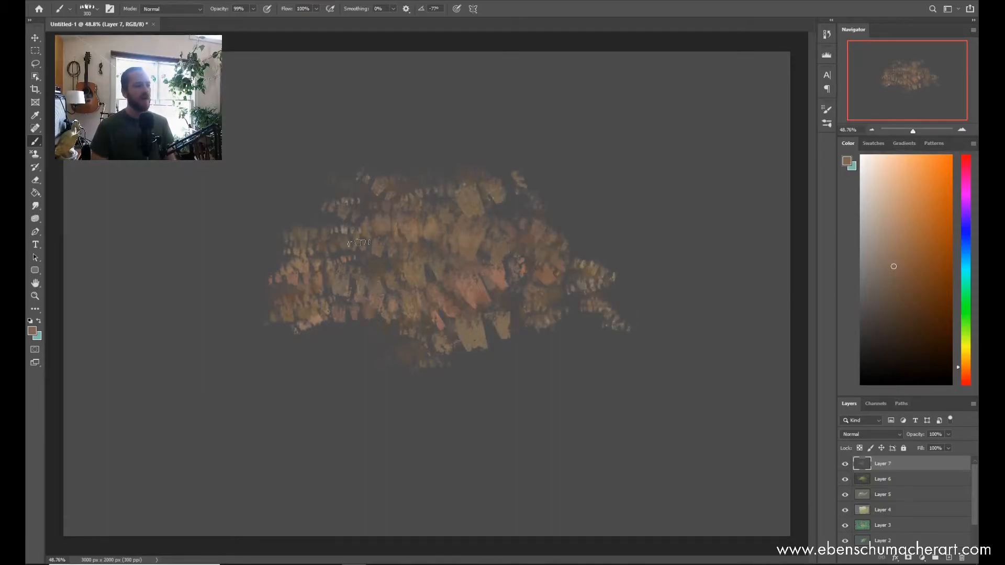
Step: Extend the brown cluster to the left with 400 px strokes and add vertical columns of chops above, below and to its right
mouse_move(284, 273)
mouse_down()
mouse_move(224, 302)
mouse_move(293, 329)
mouse_move(135, 332)
mouse_move(291, 291)
mouse_move(252, 398)
mouse_move(471, 384)
mouse_up()
key([)
mouse_move(594, 167)
mouse_down()
mouse_move(591, 144)
mouse_move(596, 413)
mouse_move(563, 406)
mouse_move(602, 135)
mouse_move(673, 482)
mouse_move(683, 478)
mouse_move(675, 492)
mouse_move(683, 86)
mouse_move(650, 516)
mouse_up()
mouse_move(492, 497)
mouse_down()
mouse_move(369, 462)
mouse_move(338, 131)
mouse_move(343, 335)
mouse_move(361, 459)
mouse_up()
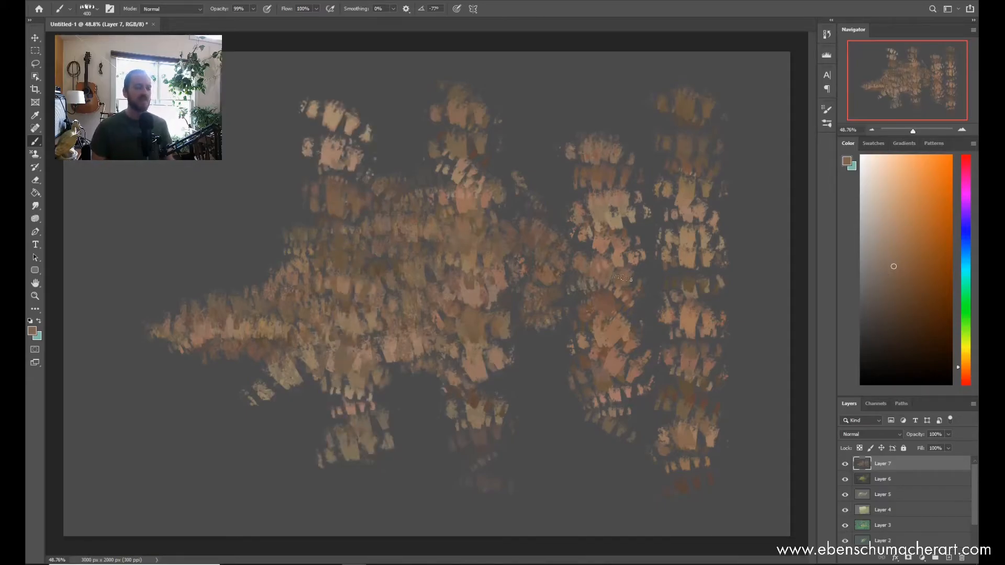
Step: Fill in the middle and right side of the brown cluster with more Superchop strokes at 200 px
key(z)
mouse_move(648, 268)
mouse_down()
mouse_move(725, 263)
mouse_move(663, 261)
mouse_up()
key(b)
mouse_move(497, 140)
mouse_down()
mouse_move(508, 445)
mouse_move(466, 179)
mouse_move(343, 395)
mouse_up()
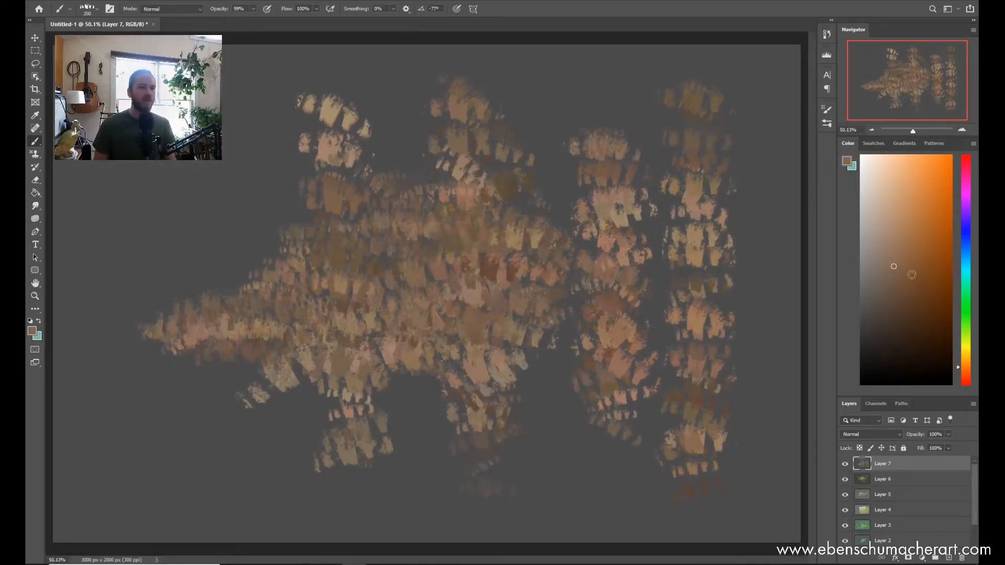
Step: Pick a different hue and paint further Superchop strokes over the left and middle of the cluster
click(969, 348)
mouse_move(320, 280)
mouse_down()
mouse_move(356, 257)
mouse_move(335, 261)
mouse_move(444, 209)
mouse_move(429, 246)
mouse_move(497, 230)
mouse_move(570, 235)
mouse_move(376, 313)
mouse_move(570, 267)
mouse_move(262, 311)
mouse_move(298, 252)
mouse_up()
mouse_move(317, 214)
mouse_down()
mouse_move(282, 266)
mouse_move(335, 314)
mouse_move(518, 298)
mouse_up()
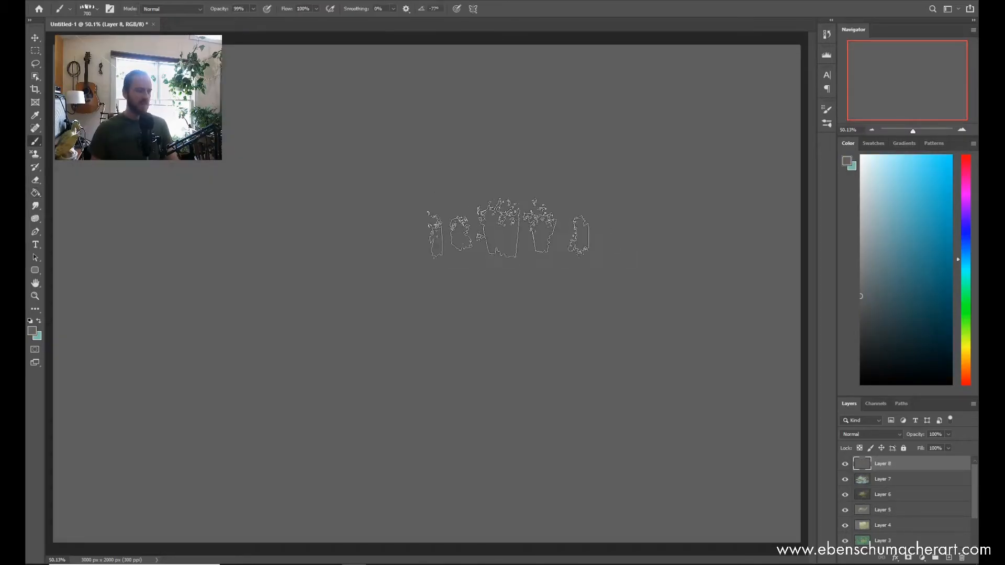
Step: Select the ESA Brush Dabs 2 brush for a new gray layer, pick a green and place a small dab at the canvas centre
right_click(507, 223)
click(578, 382)
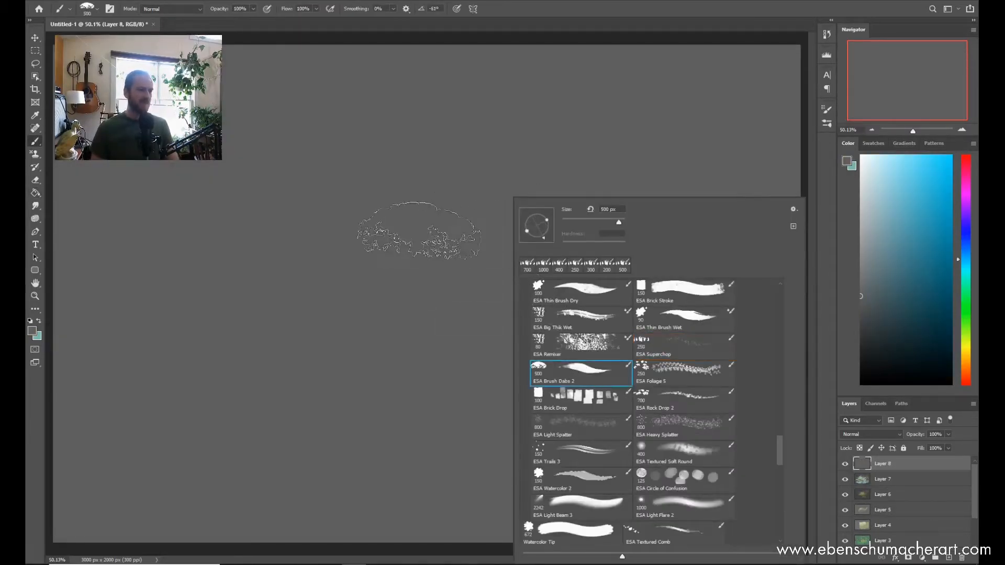
click(451, 320)
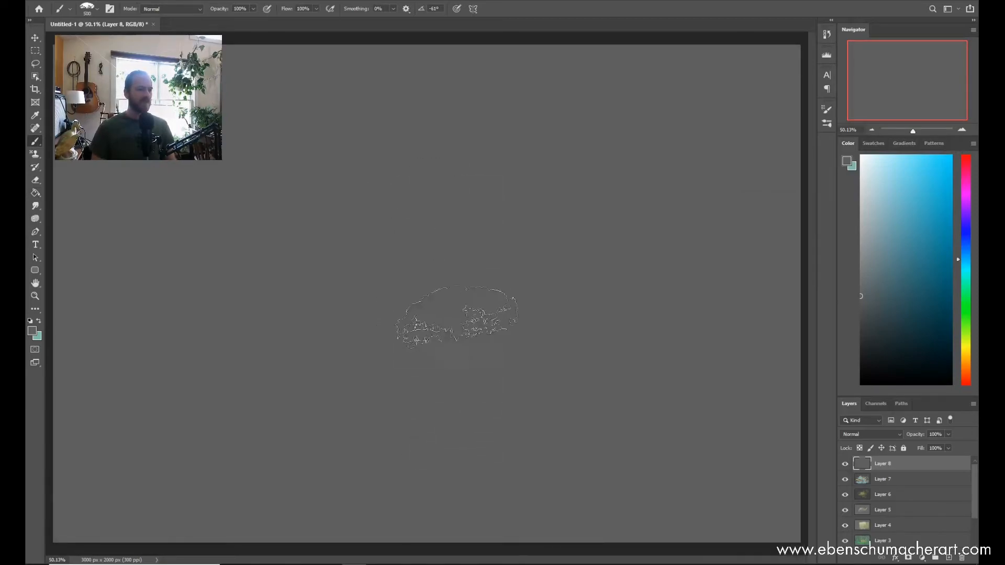
click(965, 325)
click(967, 318)
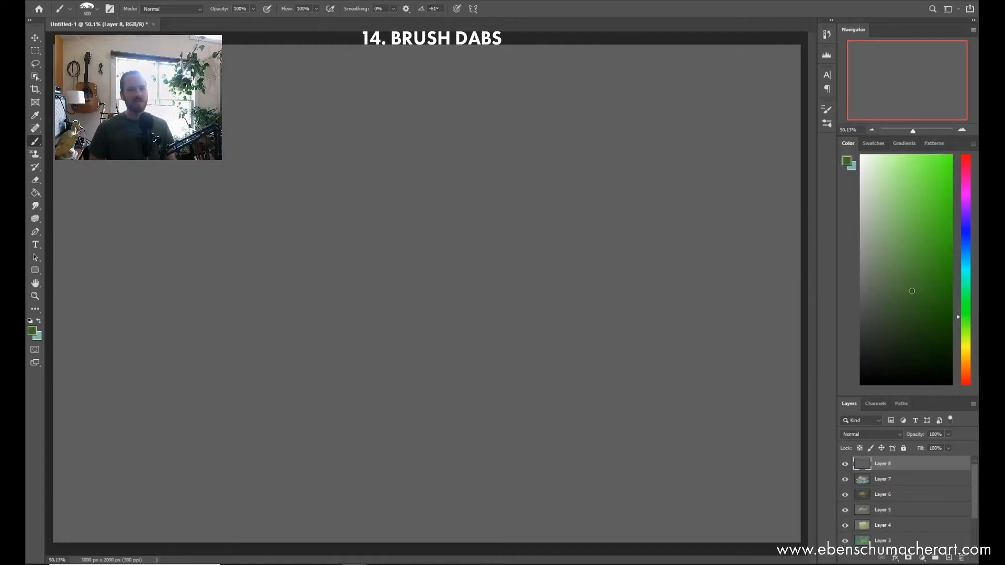
click(448, 276)
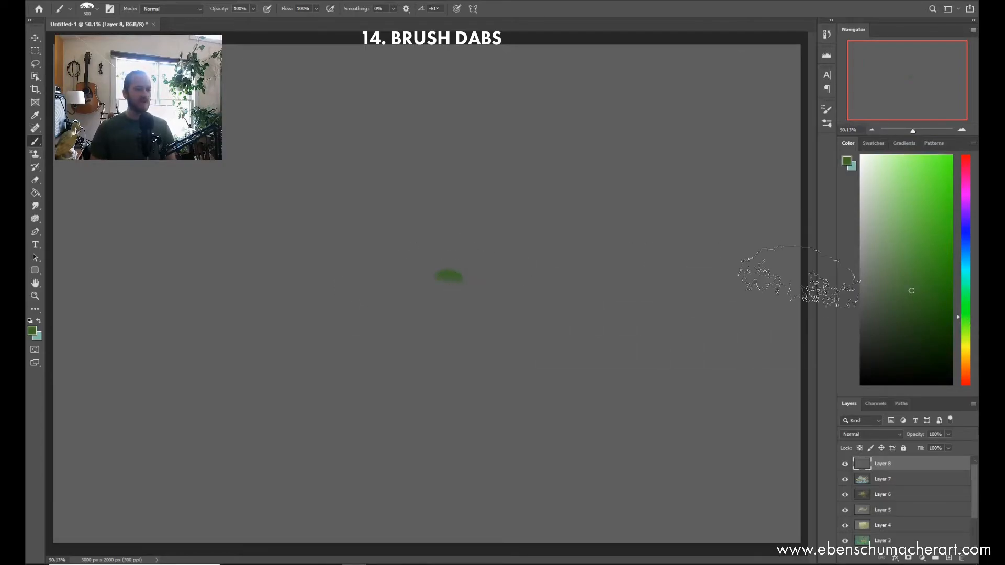
Step: Pick a darker muted green, enlarge the brush to 700 px and place the first foliage dabs around the canvas centre
click(885, 314)
key(])
key(])
click(430, 280)
click(425, 275)
click(475, 279)
click(505, 262)
click(503, 267)
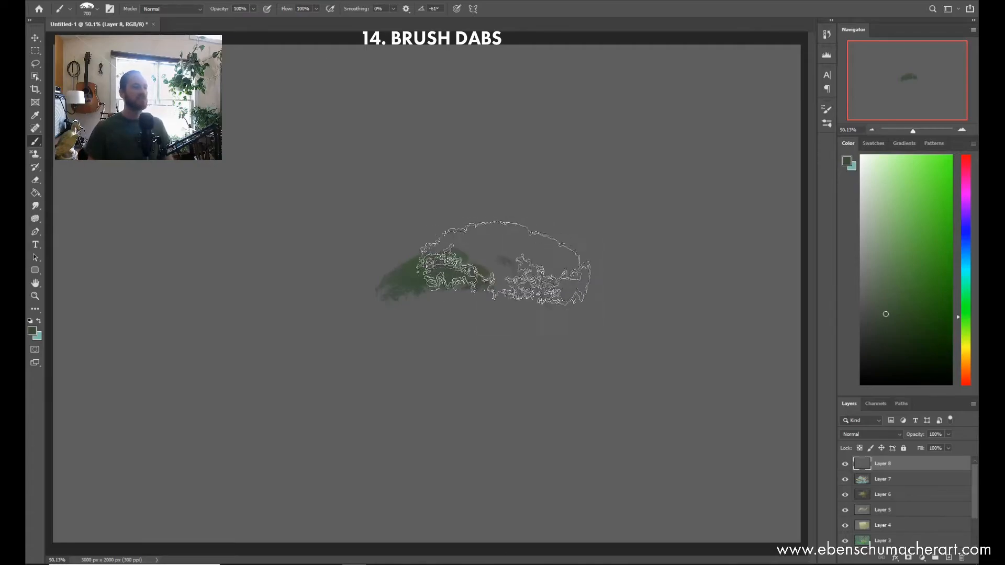
Step: Widen the foliage with small dabs to the right and larger overlapping dabs building a crown on the left
click(509, 253)
click(507, 283)
click(541, 260)
click(542, 264)
click(523, 281)
click(472, 271)
click(390, 260)
click(367, 278)
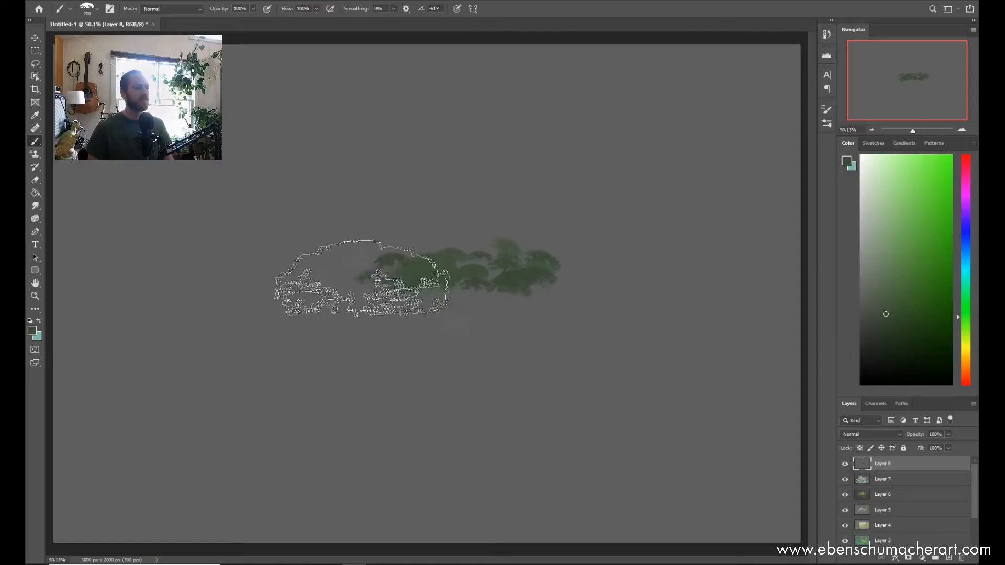
click(368, 274)
click(411, 237)
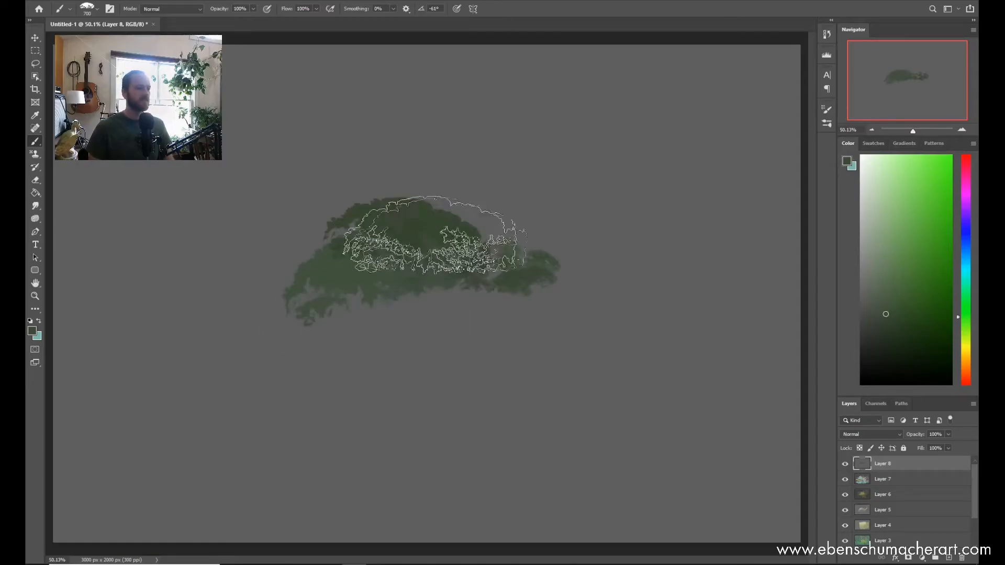
Step: Stamp larger green dabs to build the foliage mound's right side, top and lower edge
click(500, 260)
click(482, 274)
click(566, 284)
click(567, 231)
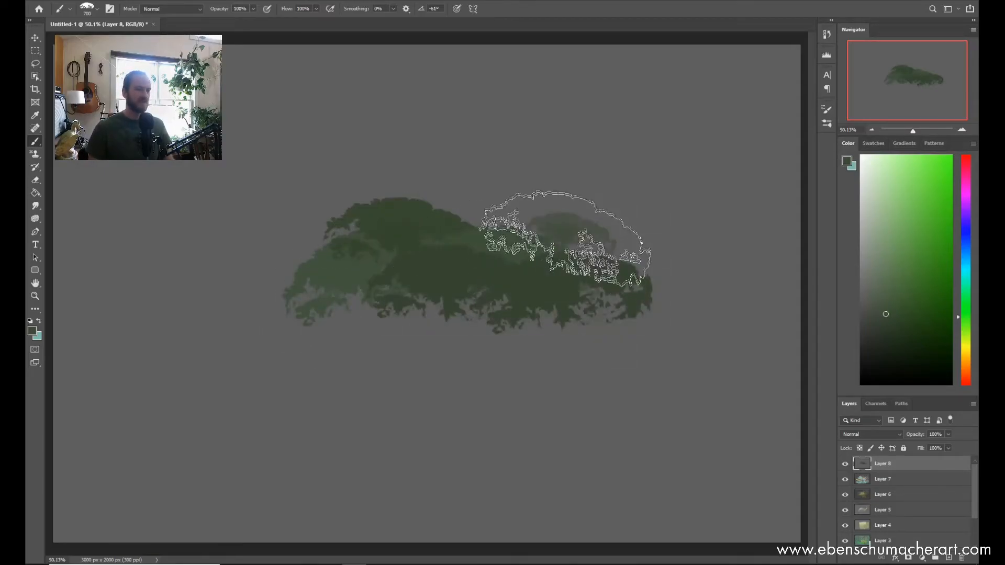
click(484, 202)
click(285, 303)
click(420, 325)
click(547, 299)
click(649, 320)
click(639, 272)
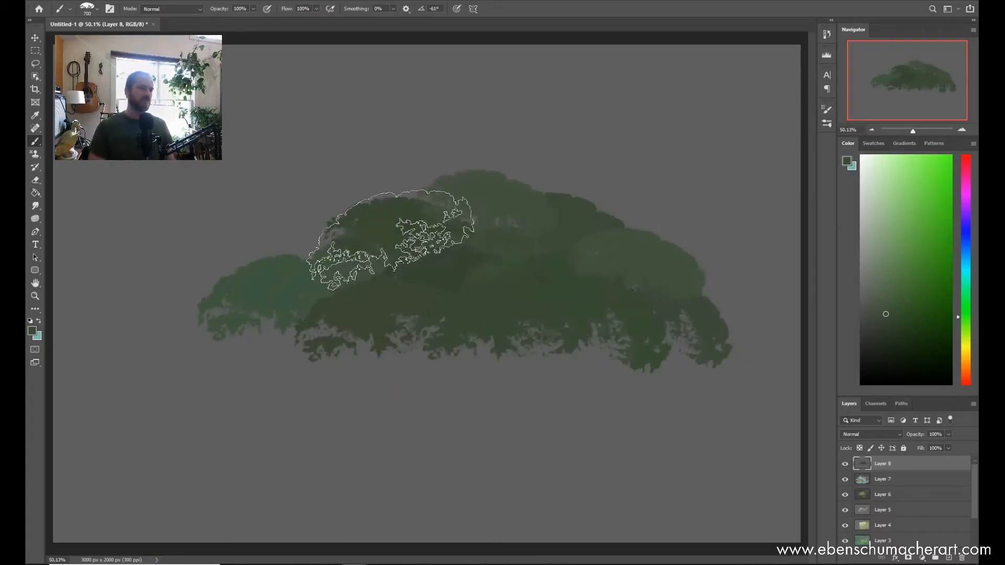
Step: Round out the mound's upper-left slope and lay a row of dabs along its lower edge from left to right
click(335, 254)
click(400, 215)
click(263, 335)
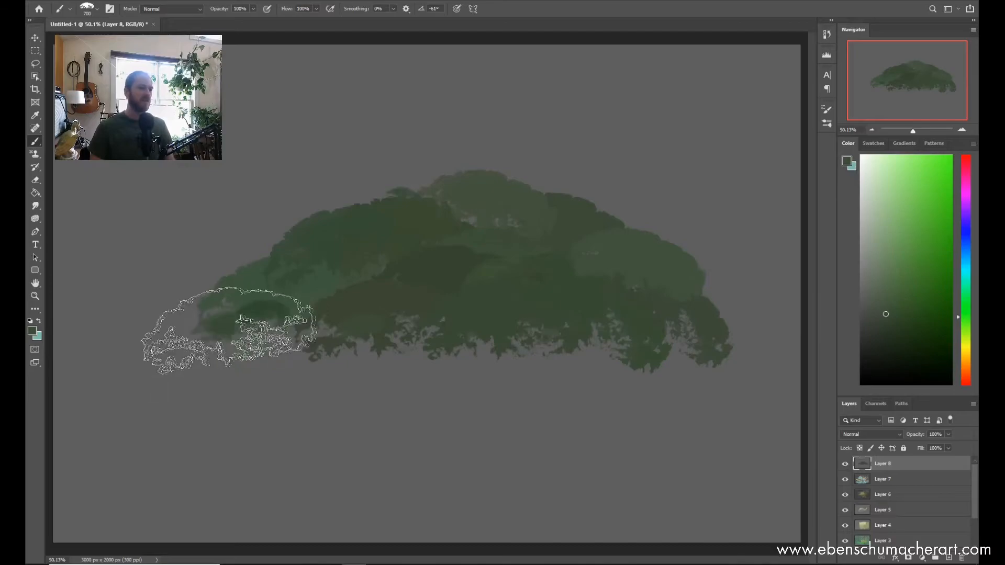
click(320, 352)
click(367, 353)
click(465, 354)
click(583, 352)
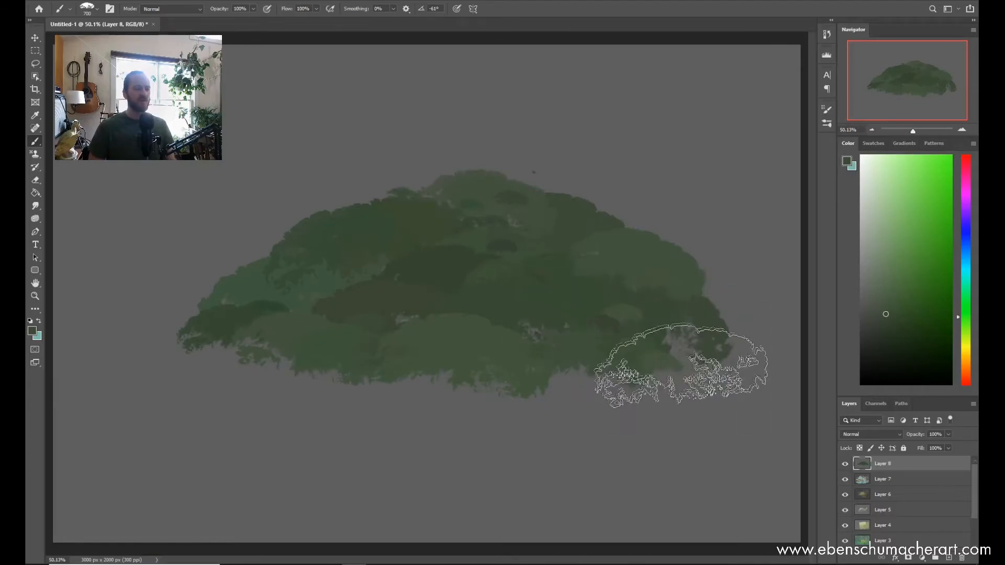
Step: Dab foliage onto the mound's lower-right edge and add dark clumps along its lower-left and lower-middle edge
click(675, 347)
click(707, 363)
click(626, 365)
click(238, 314)
click(215, 337)
click(219, 364)
click(370, 389)
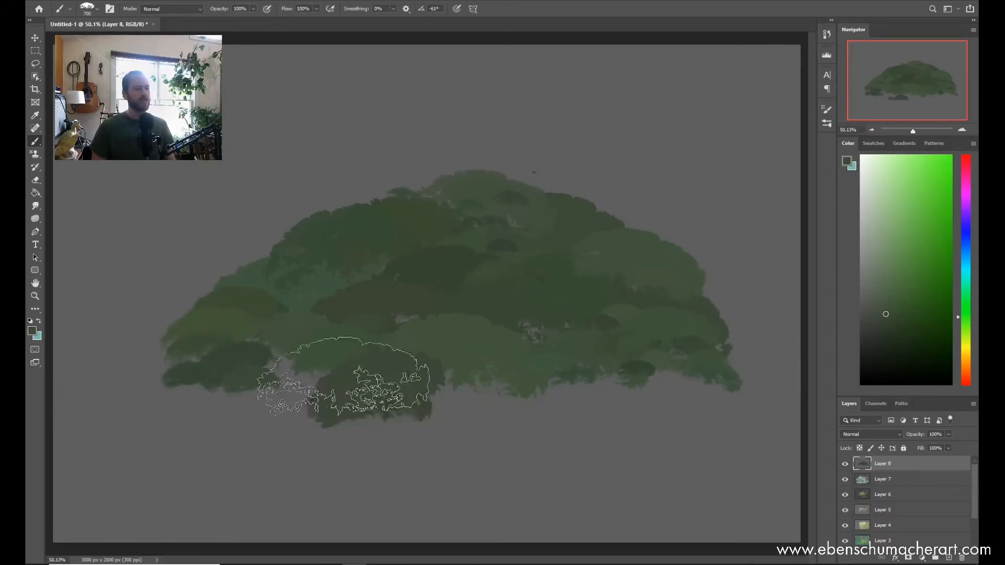
click(376, 377)
click(271, 385)
click(448, 397)
click(465, 411)
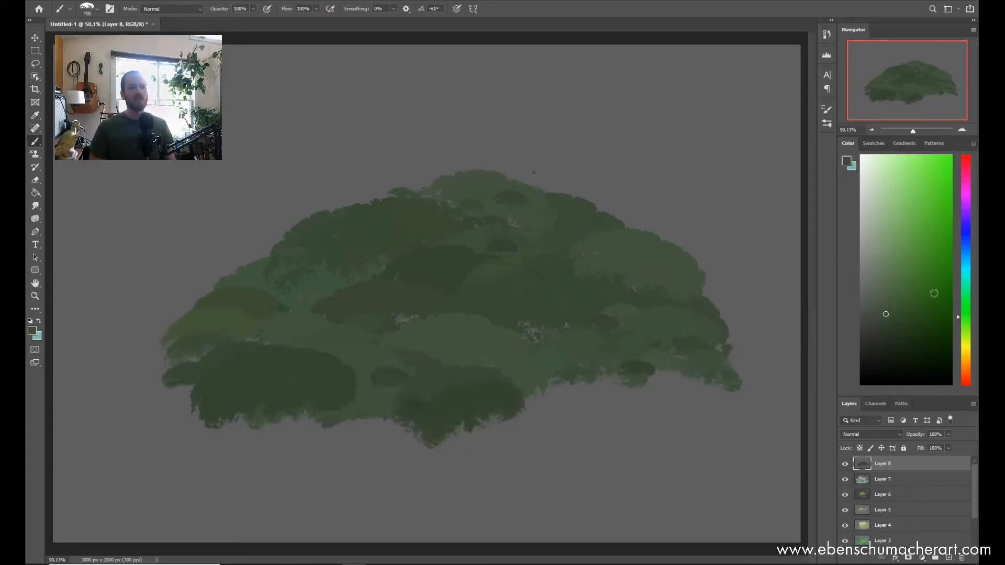
Step: Pick a yellow-green and dab highlights onto the foliage clumps in the middle of the mound
click(967, 332)
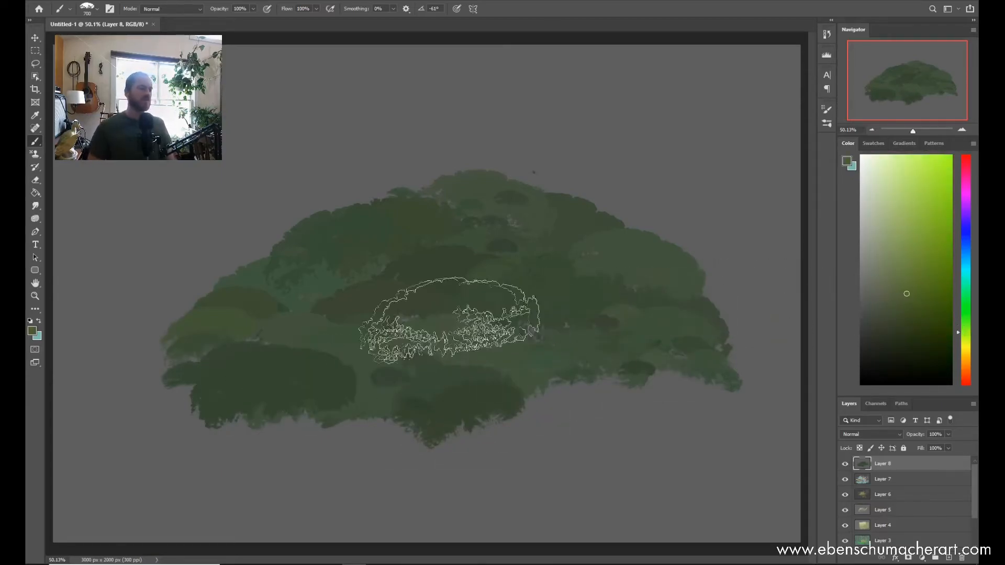
click(406, 330)
click(437, 327)
click(372, 298)
drag(409, 268, 443, 265)
click(441, 287)
click(484, 289)
Step: Dab yellow-green highlights over the mound's upper-left clumps and across its peak
click(319, 236)
click(334, 210)
click(338, 240)
click(395, 232)
click(409, 207)
click(456, 196)
click(464, 186)
click(450, 231)
click(459, 216)
click(498, 232)
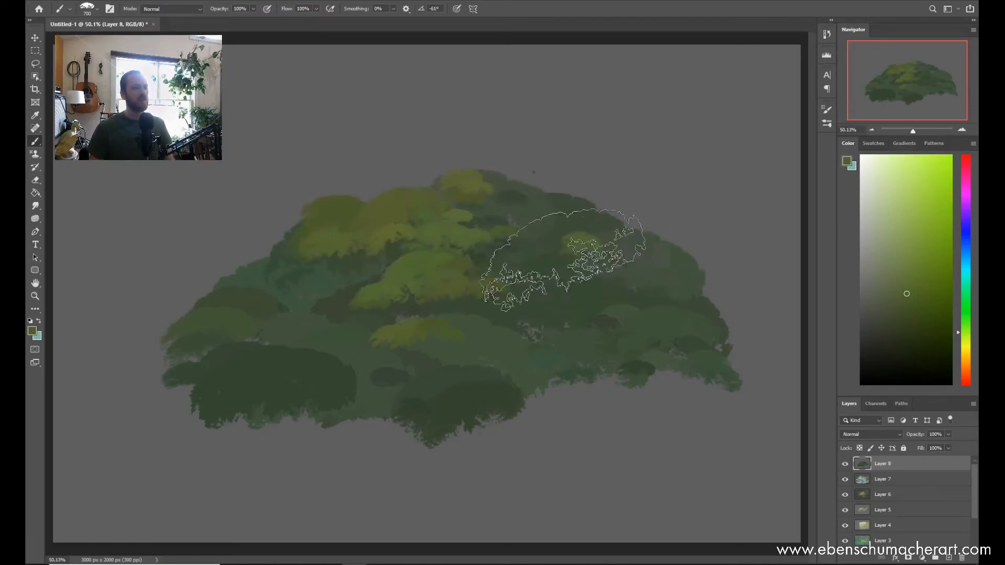
Step: Add yellow-green highlights to the clumps on the mound's right side, left slope and lower front
click(588, 245)
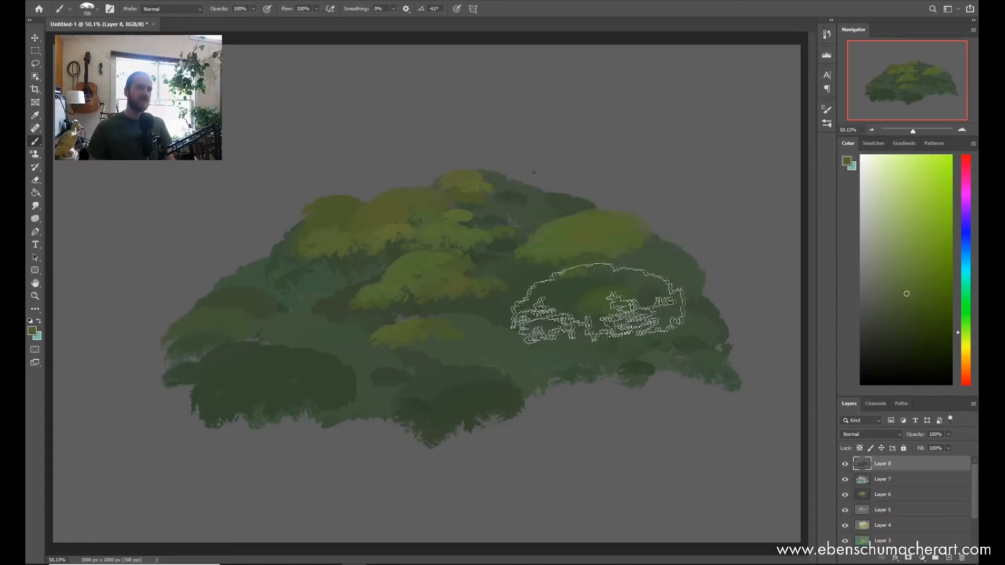
click(271, 288)
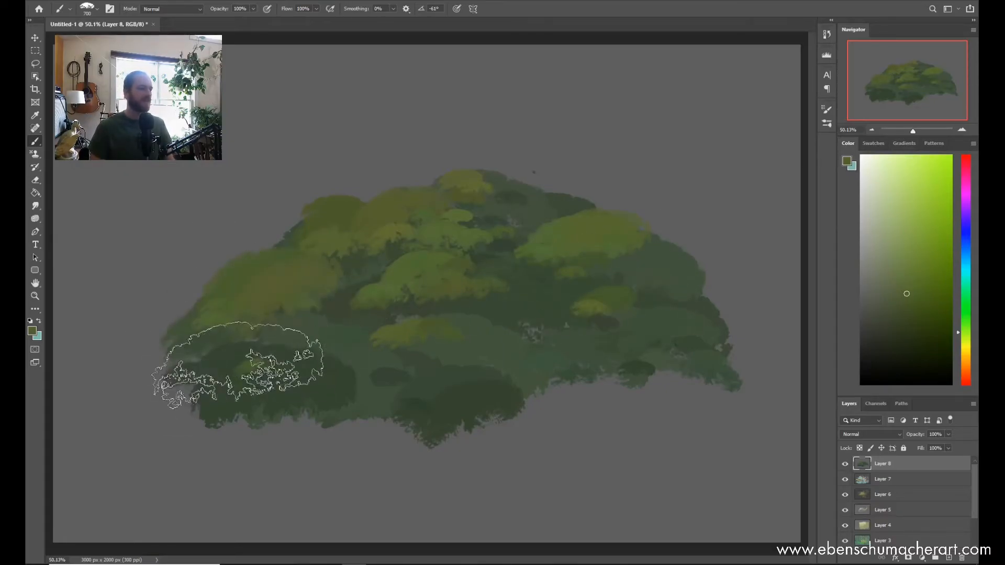
mouse_move(256, 358)
mouse_down()
mouse_move(307, 366)
mouse_move(335, 368)
mouse_up()
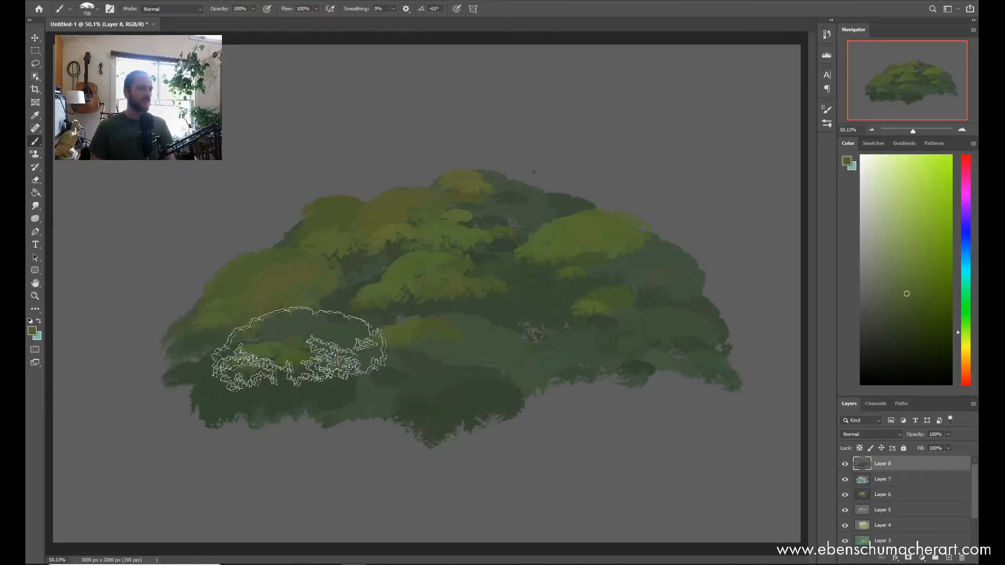
click(447, 357)
drag(411, 386, 449, 377)
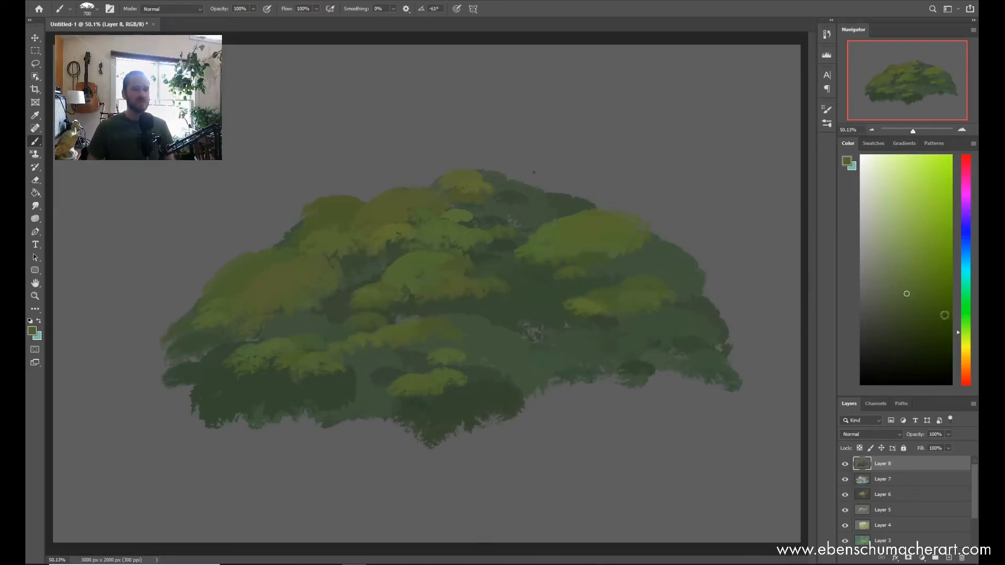
Step: Fill a new layer with near-black and select the ESA Foliage 5 brush
click(964, 346)
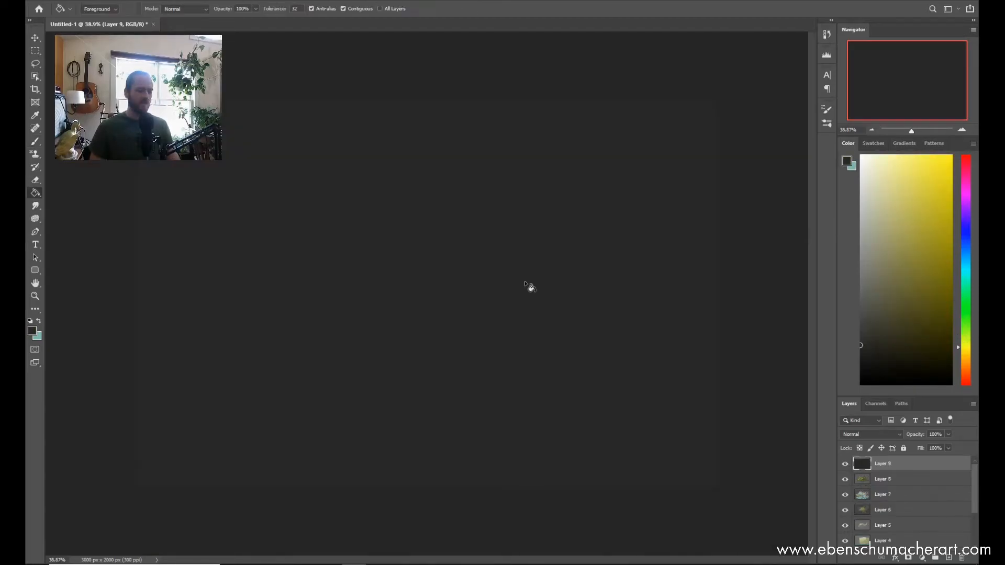
right_click(474, 256)
click(629, 379)
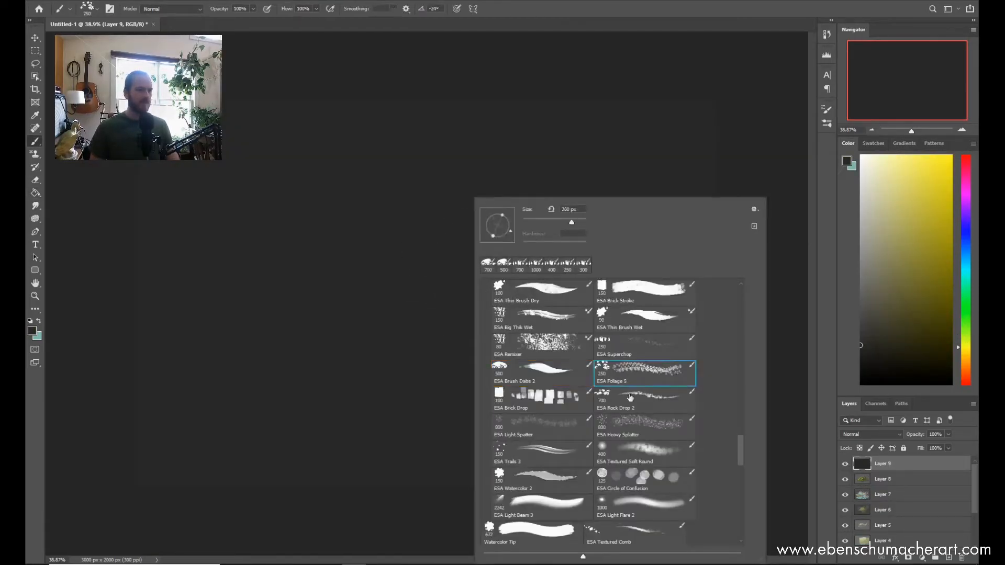
Step: Hide the near-black Layer 9, select Layer 8 and stamp dark green leaves over the mound's lower middle
key(Return)
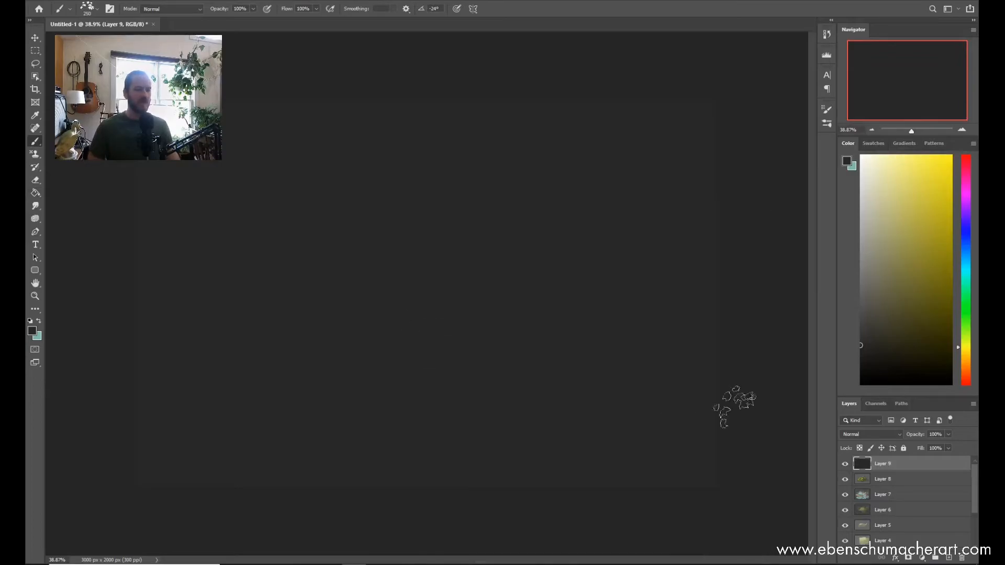
click(845, 464)
click(855, 478)
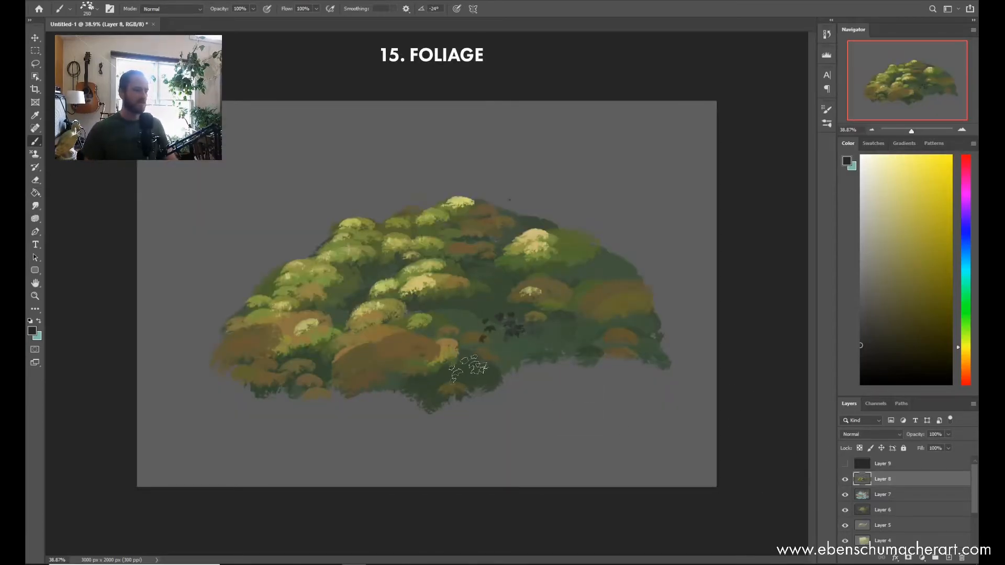
alt+click(496, 349)
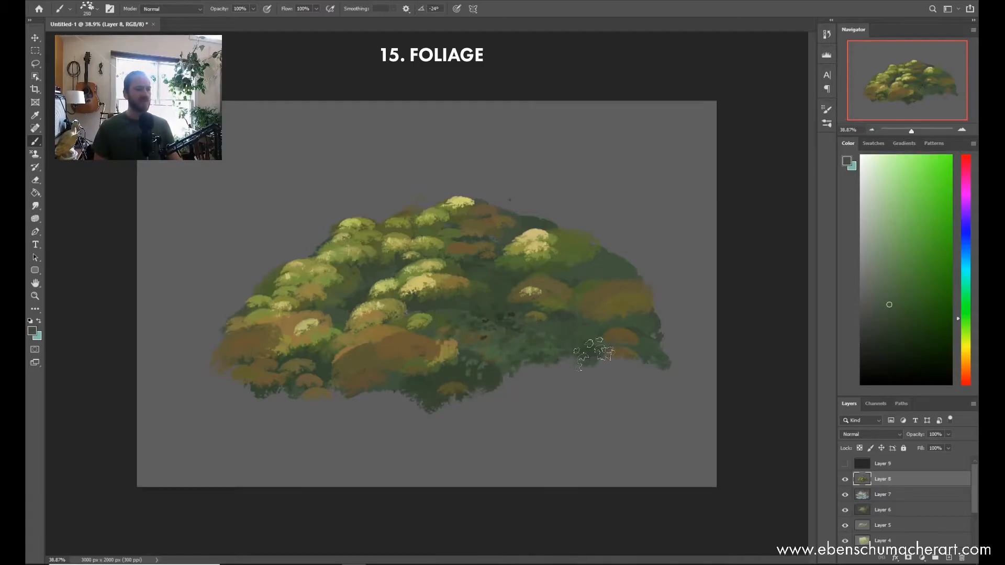
Step: Try the Foliage brush tip at a size of 1900 px and reduce it to 700 px
key(bracketright)
key(bracketright)
key(bracketright)
key(bracketright)
key(bracketright)
key(bracketright)
key(bracketright)
key(bracketright)
key(bracketright)
key(bracketright)
key(bracketright)
key(bracketright)
key(bracketright)
key(bracketright)
key(bracketright)
key(bracketright)
key(bracketright)
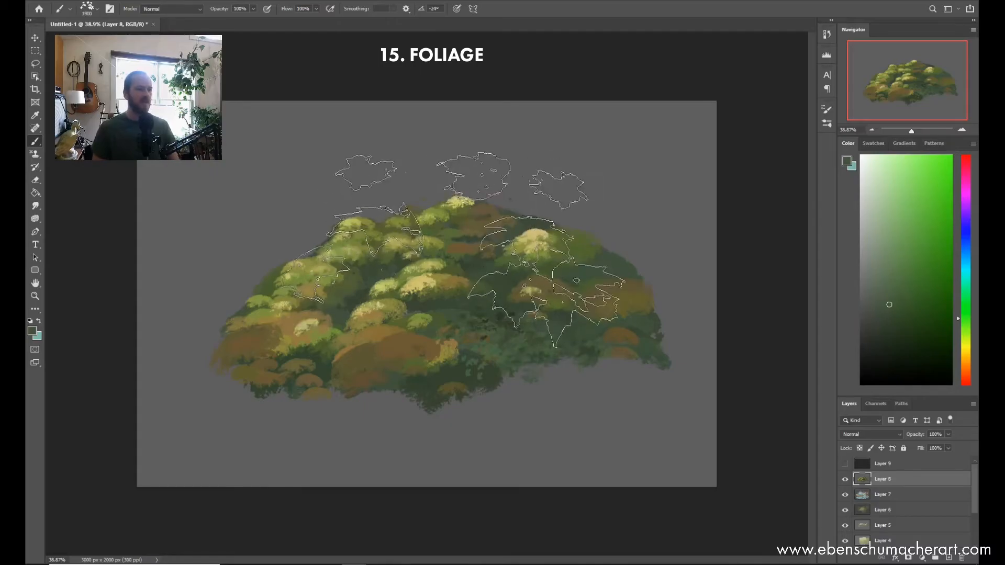
key(bracketleft)
key(bracketleft)
key(bracketleft)
key(bracketleft)
key(bracketleft)
key(bracketleft)
key(bracketleft)
key(bracketleft)
key(bracketleft)
key(bracketleft)
key(bracketleft)
key(bracketleft)
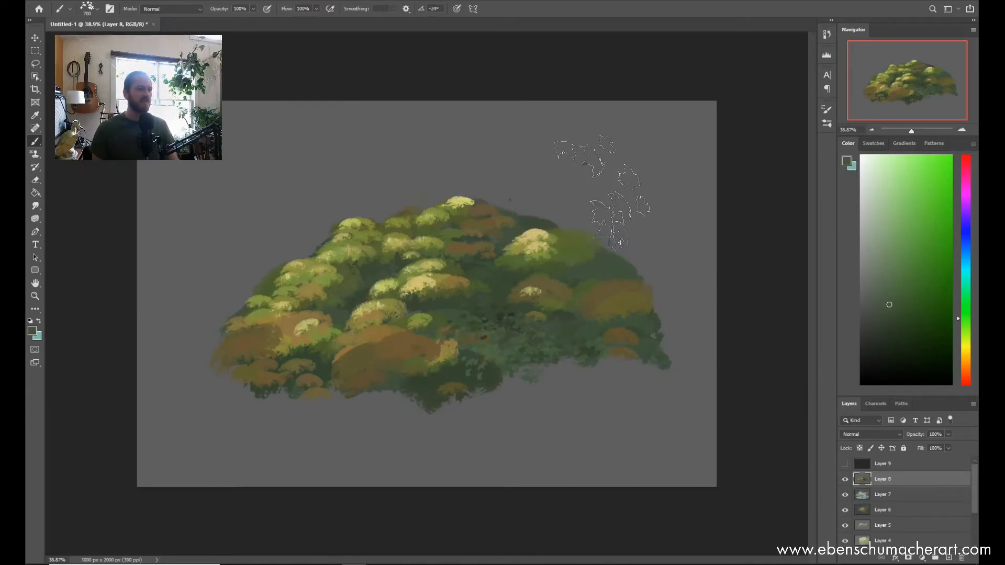
Step: Scatter muted green and brown leaves at 200 to 400 px over the mound's lower half, and hang dark green leaves along its lower edge
key(bracketleft)
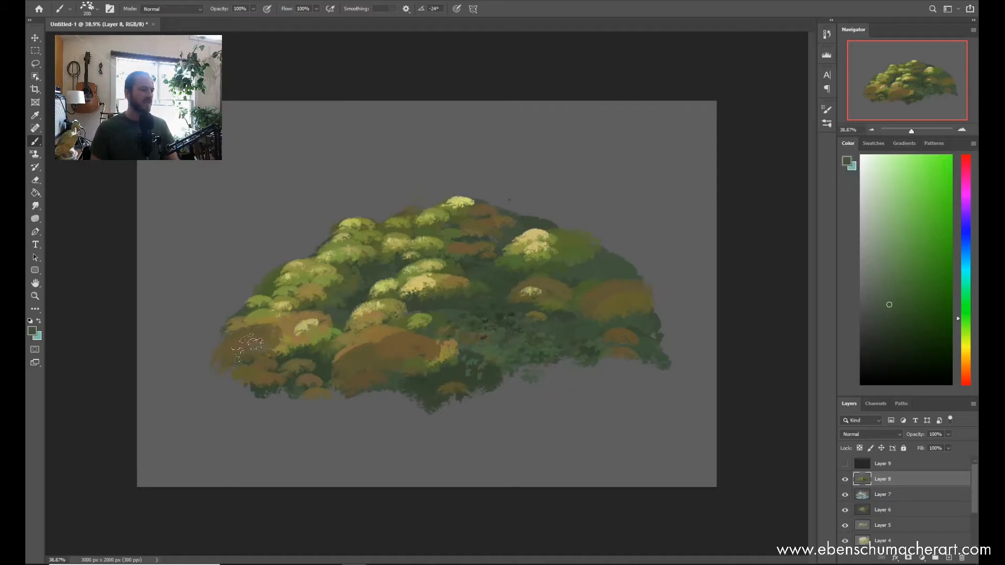
mouse_move(230, 356)
mouse_down()
mouse_move(272, 366)
mouse_move(324, 356)
mouse_move(299, 388)
mouse_up()
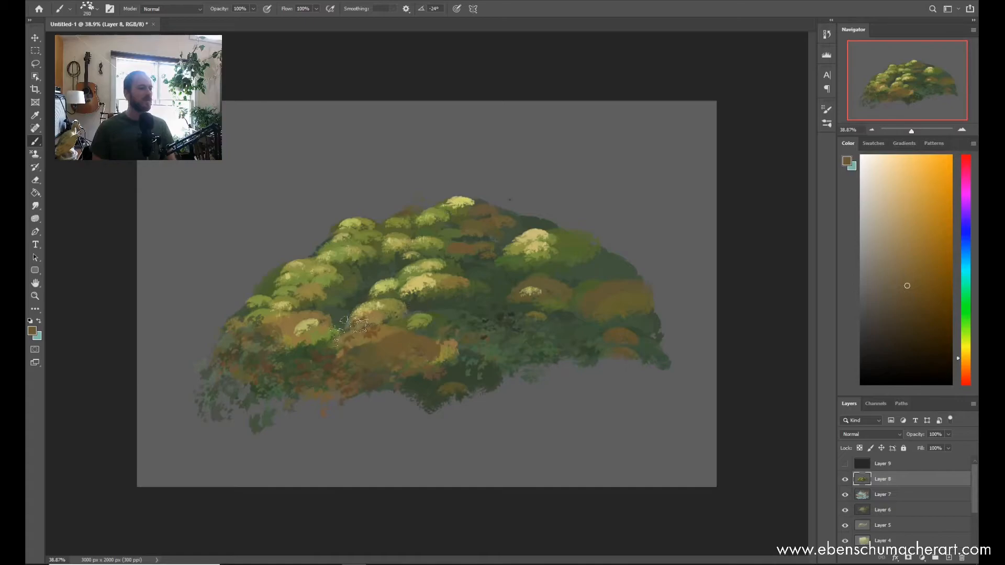
mouse_move(586, 353)
mouse_down()
mouse_move(538, 363)
mouse_move(578, 324)
mouse_move(581, 281)
mouse_move(489, 316)
mouse_move(496, 301)
mouse_move(487, 322)
mouse_up()
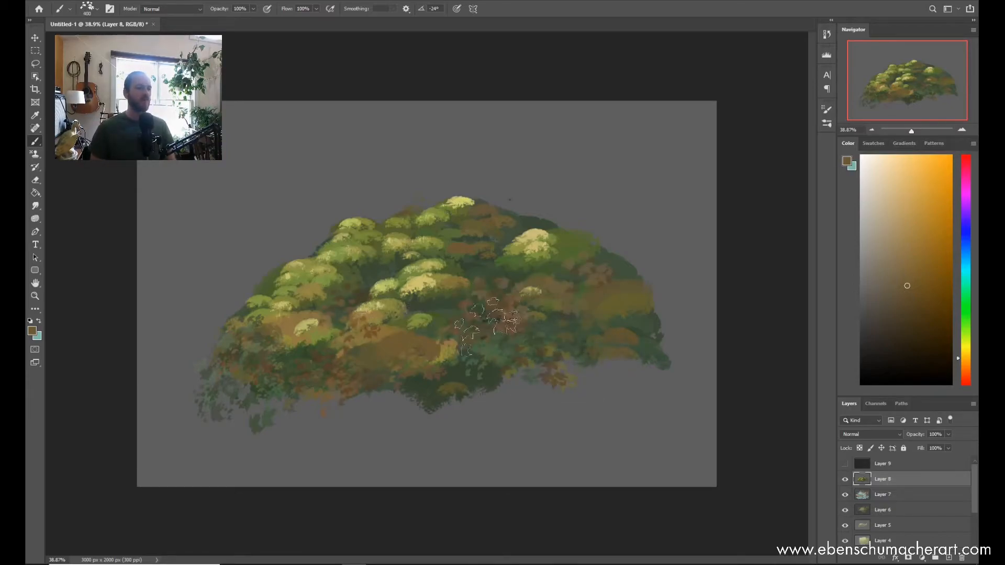
drag(560, 361, 444, 398)
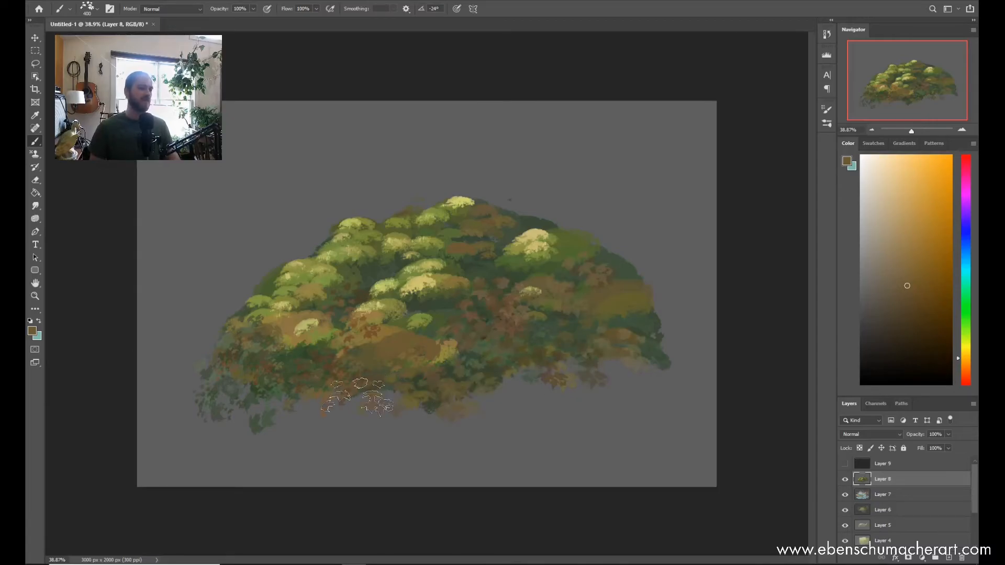
alt+click(547, 316)
mouse_move(310, 414)
mouse_down()
mouse_move(495, 407)
mouse_move(556, 381)
mouse_move(497, 412)
mouse_move(542, 363)
mouse_move(592, 351)
mouse_move(643, 404)
mouse_move(529, 337)
mouse_move(606, 399)
mouse_move(510, 439)
mouse_move(334, 412)
mouse_move(232, 423)
mouse_move(312, 377)
mouse_up()
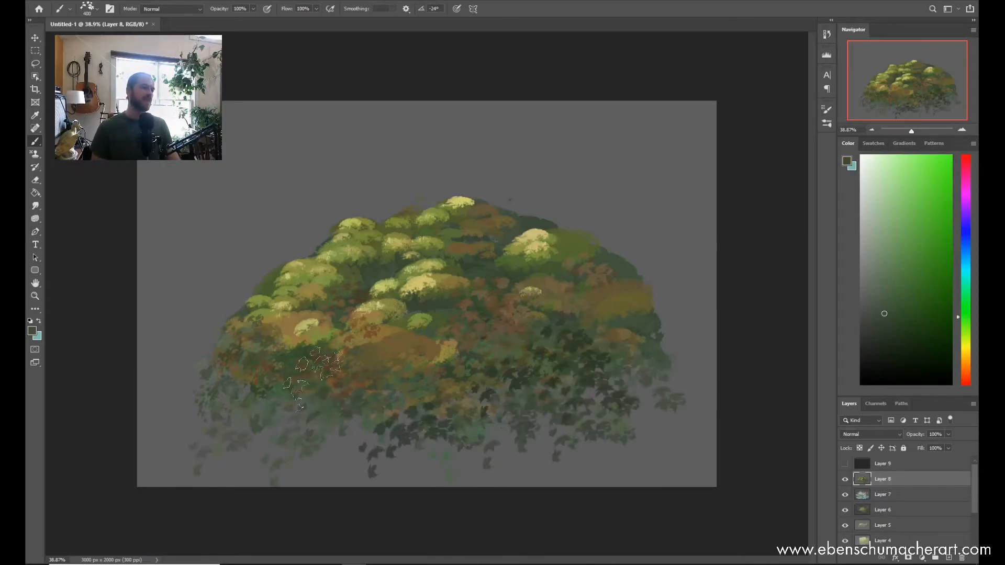
Step: Sample yellow-green from a clump, dab 200 px leaves across the mound's middle, and add leaves with a larger tip right of centre
alt+click(427, 315)
key(bracketleft)
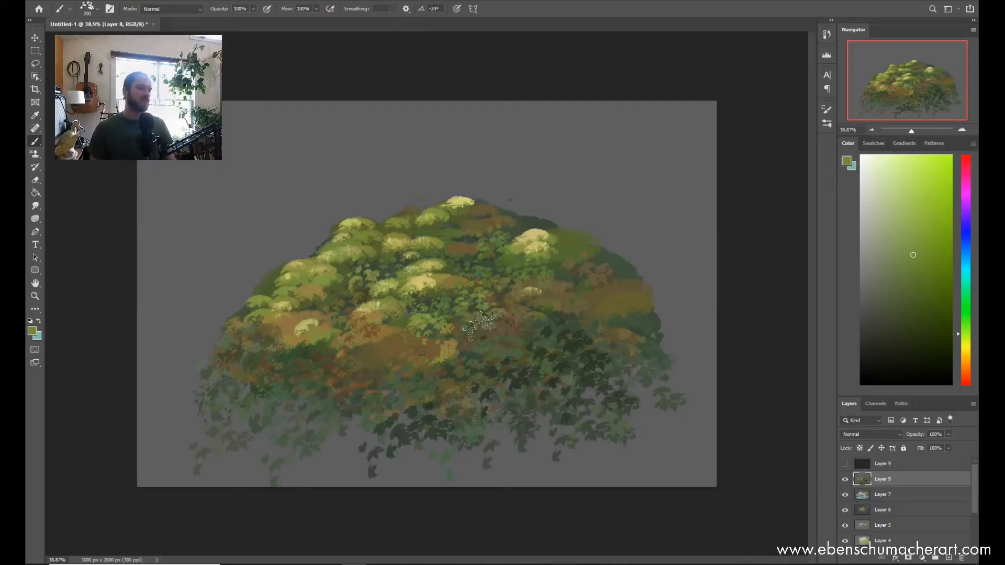
key(bracketright)
key(bracketright)
key(bracketright)
mouse_move(529, 335)
mouse_down()
mouse_move(508, 325)
mouse_move(544, 312)
mouse_move(549, 286)
mouse_move(518, 298)
mouse_move(574, 336)
mouse_move(600, 278)
mouse_move(576, 349)
mouse_move(531, 353)
mouse_up()
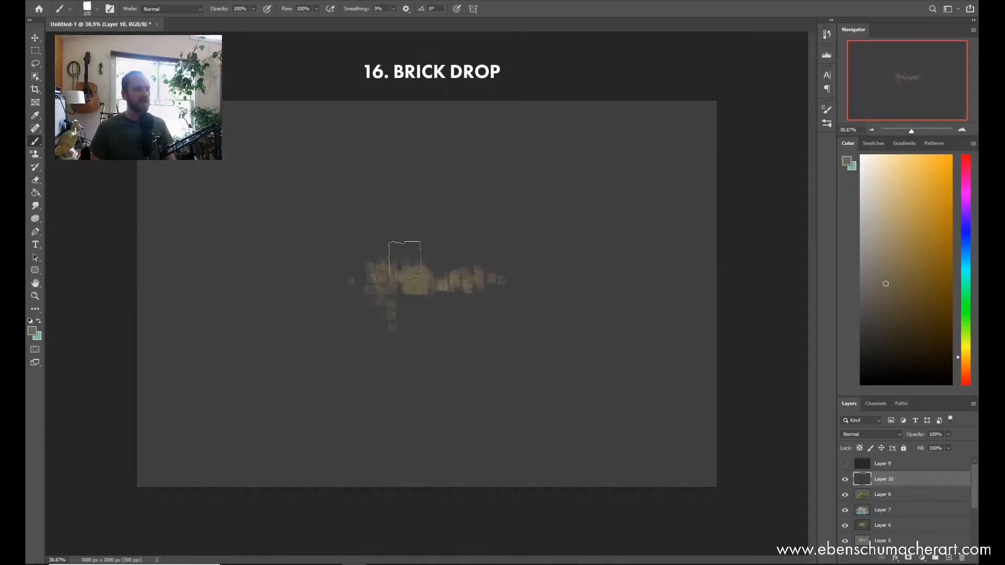
Step: Paint overlapping brown brick marks with the Brick Drop brush at 150 to 175 px in a wide cluster across the middle of Layer 10
drag(476, 268, 289, 273)
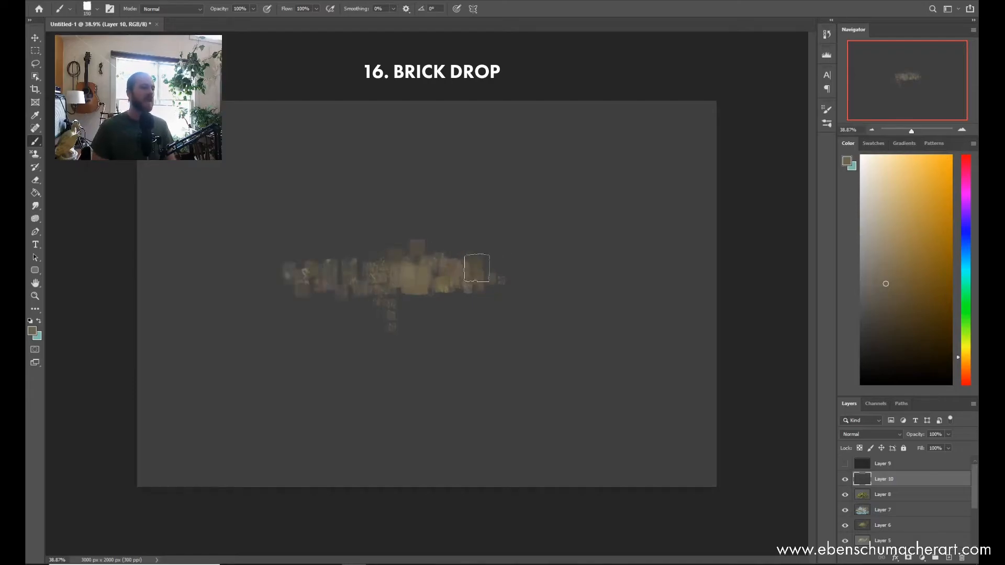
drag(477, 268, 415, 301)
mouse_move(341, 288)
mouse_down()
mouse_move(488, 296)
mouse_move(480, 275)
mouse_up()
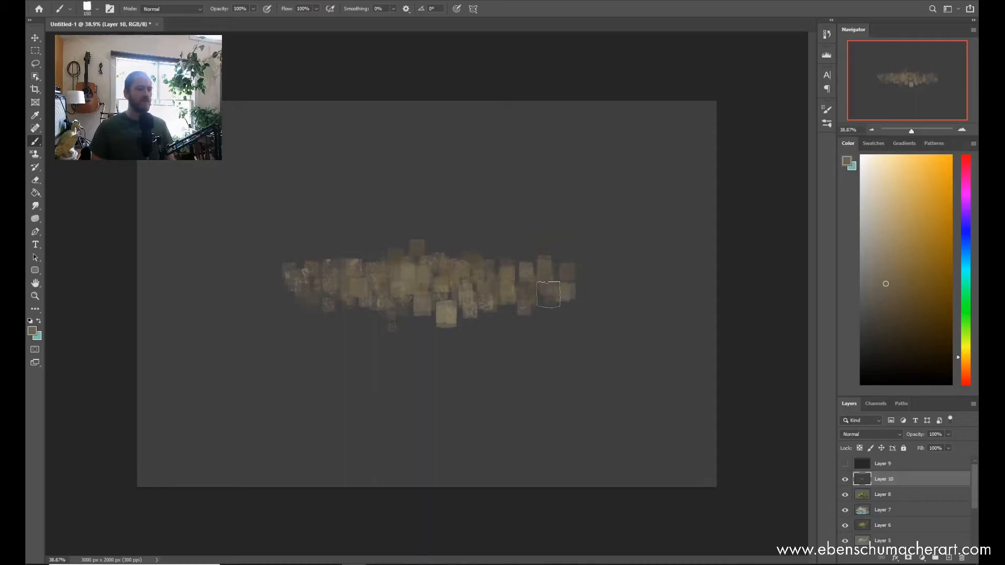
mouse_move(466, 258)
mouse_down()
mouse_move(436, 256)
mouse_move(497, 242)
mouse_move(343, 248)
mouse_up()
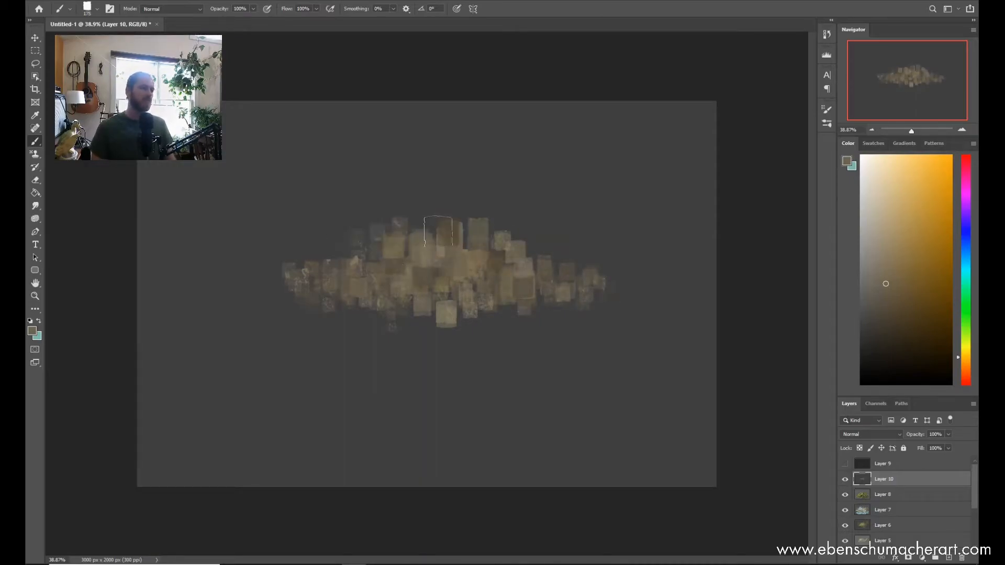
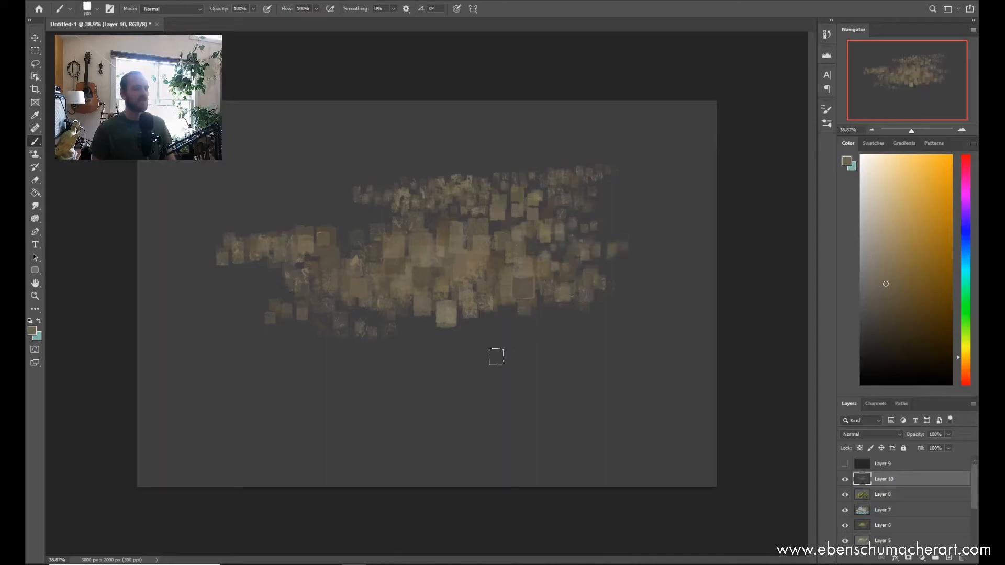
Step: Paint larger brown brick marks below the cluster on Layer 10 and add smaller marks across its middle
key(])
mouse_move(340, 339)
mouse_down()
mouse_move(510, 322)
mouse_move(346, 329)
mouse_move(574, 323)
mouse_move(464, 349)
mouse_move(384, 342)
mouse_move(612, 326)
mouse_move(322, 328)
mouse_move(319, 317)
mouse_move(305, 329)
mouse_move(376, 331)
mouse_move(378, 364)
mouse_move(340, 369)
mouse_move(593, 373)
mouse_up()
key([)
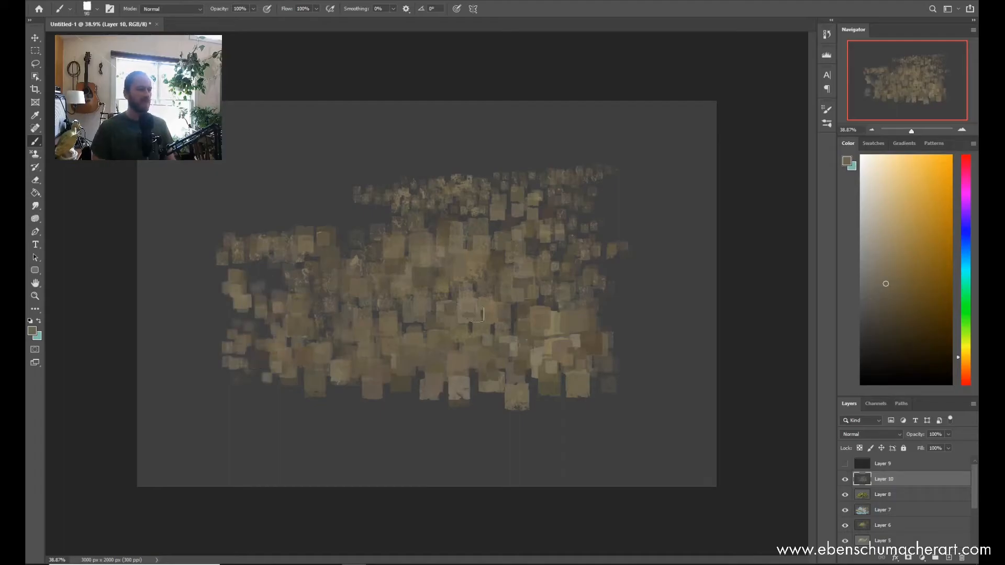
drag(360, 284, 555, 270)
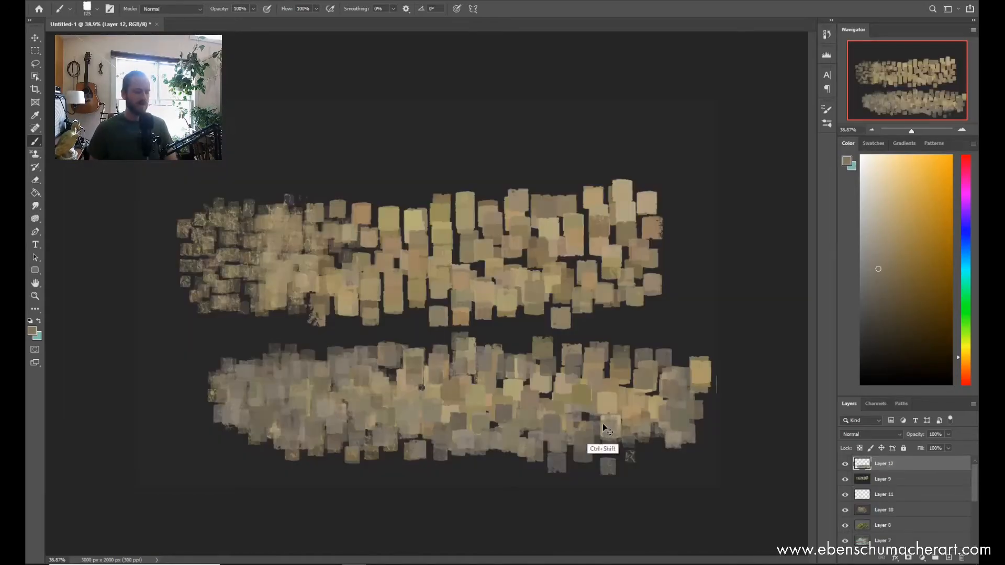
Step: Free-transform the brick texture patch on Layer 12, distorting its corners into a slanted perspective shape below the brick row
key(ctrl+t)
mouse_move(680, 447)
mouse_down()
mouse_move(641, 408)
mouse_move(527, 461)
mouse_up()
drag(213, 329, 367, 355)
drag(719, 333, 539, 356)
drag(738, 479, 656, 259)
drag(762, 449, 735, 409)
mouse_move(631, 291)
mouse_down()
mouse_move(681, 318)
mouse_move(636, 352)
mouse_move(455, 436)
mouse_up()
drag(626, 150, 582, 513)
mouse_move(512, 424)
mouse_down()
mouse_move(487, 406)
mouse_move(452, 451)
mouse_up()
drag(672, 490, 671, 393)
Step: Warp the Layer 12 brick patch into a curved slope that rises to a narrow upper end on the right
right_click(649, 393)
click(657, 410)
drag(513, 362, 609, 358)
drag(388, 372, 549, 353)
drag(439, 409, 424, 386)
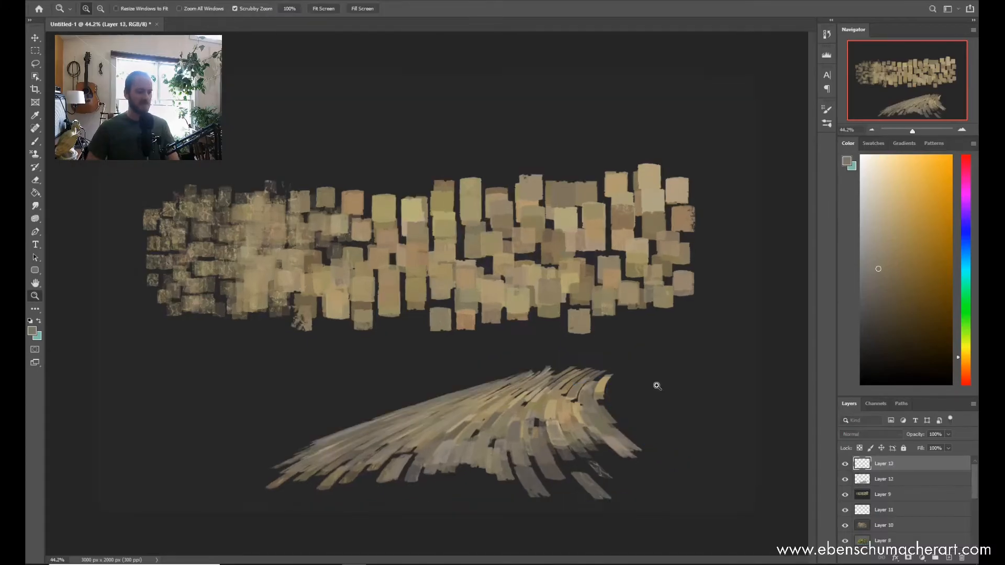
Step: Fill the new Layer 13 with dark grey and choose the ESA Rock Drop 2 brush at 700 px
key(g)
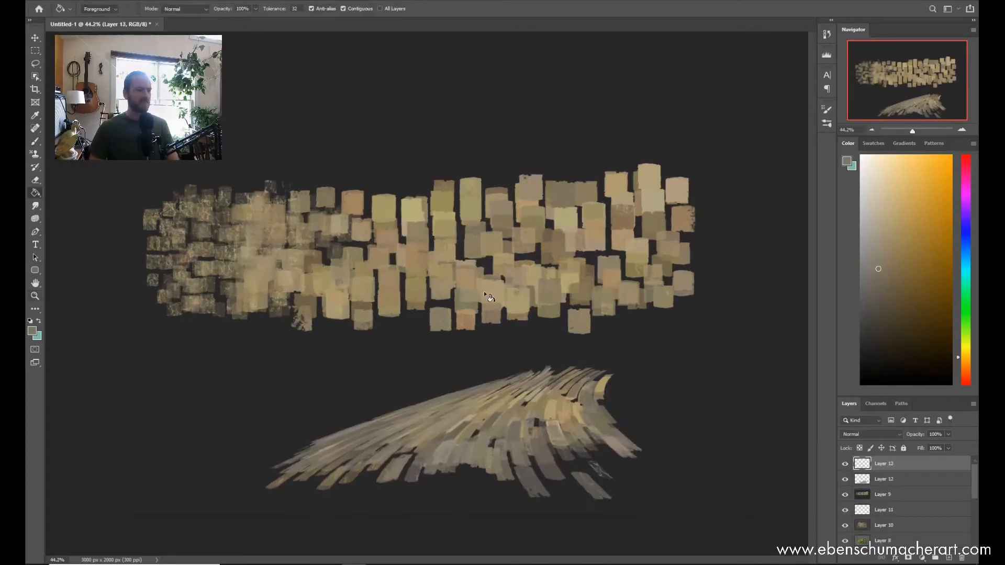
click(485, 295)
click(578, 387)
key(b)
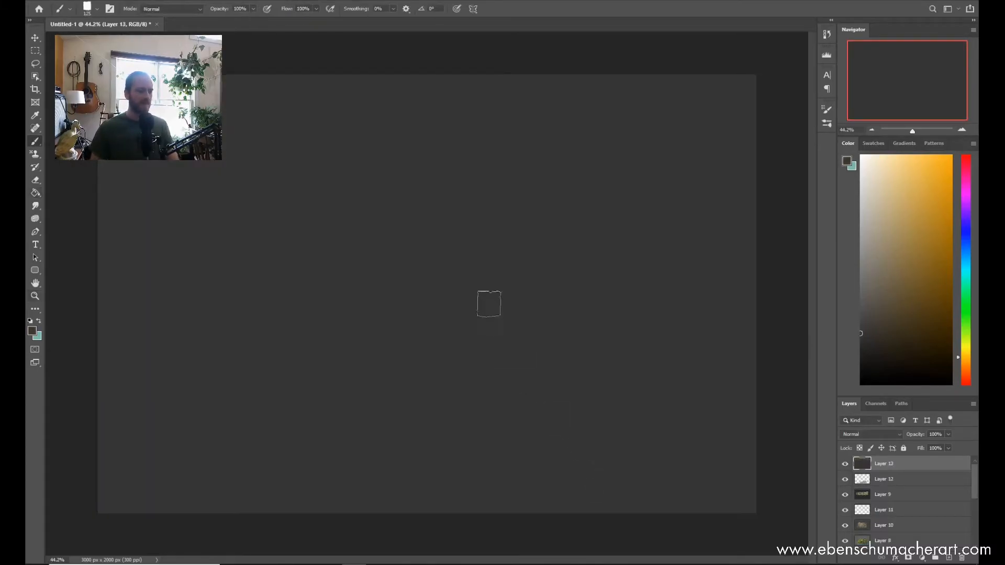
right_click(474, 267)
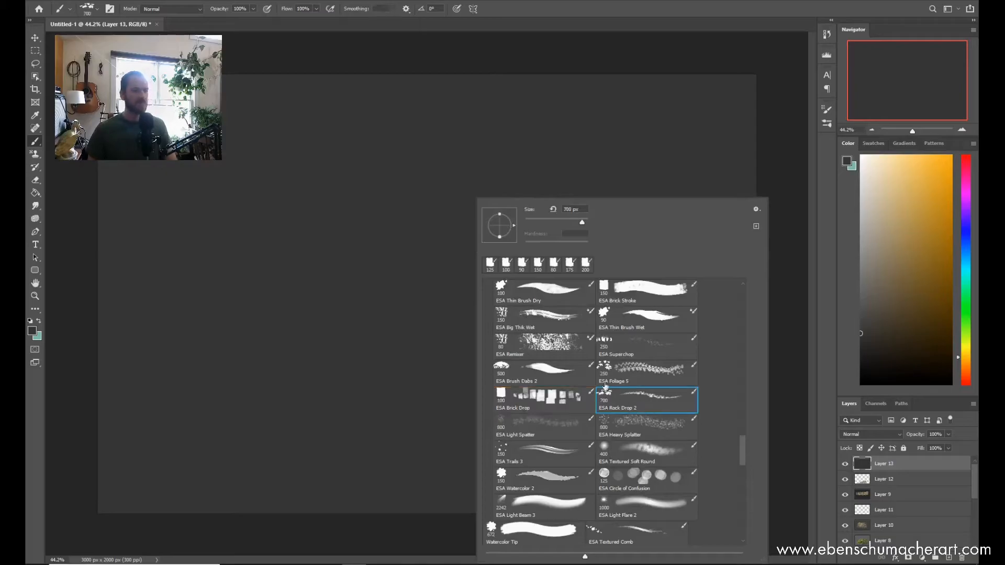
Step: Pick a mid grey and paint small rocks at about 600 px across the canvas's lower middle, varying from grey to ochre
drag(870, 321, 860, 303)
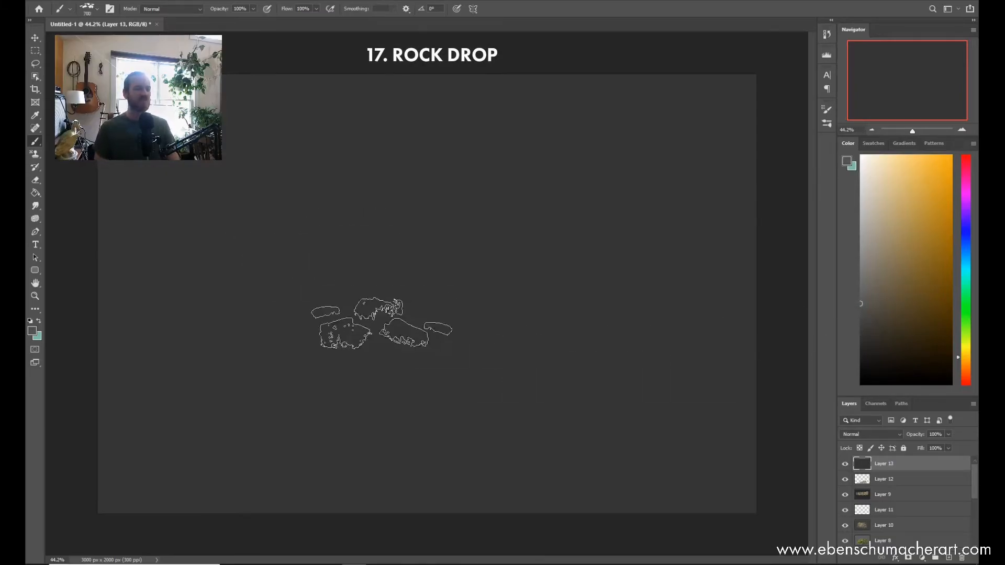
key(z)
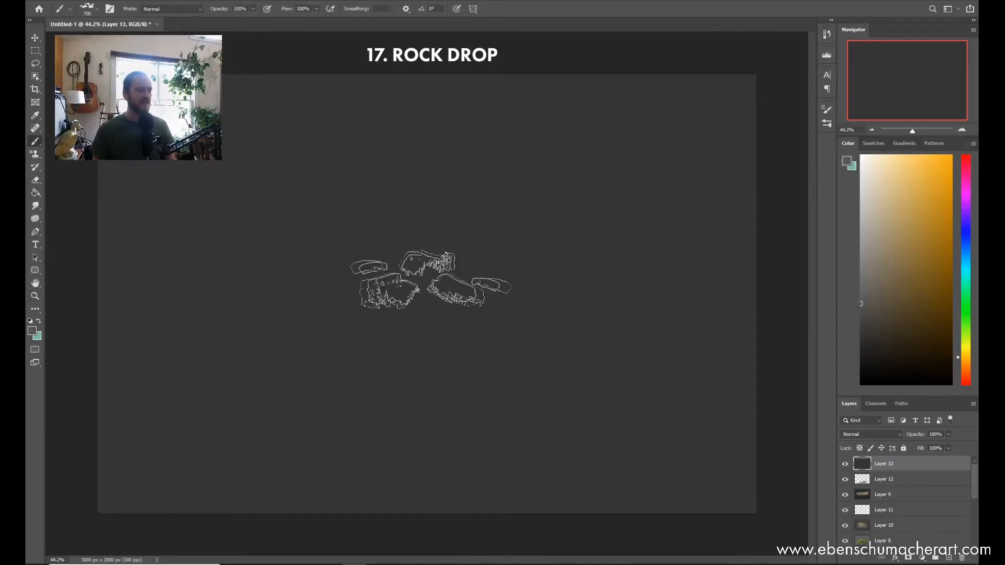
key(bracketleft)
key(bracketleft)
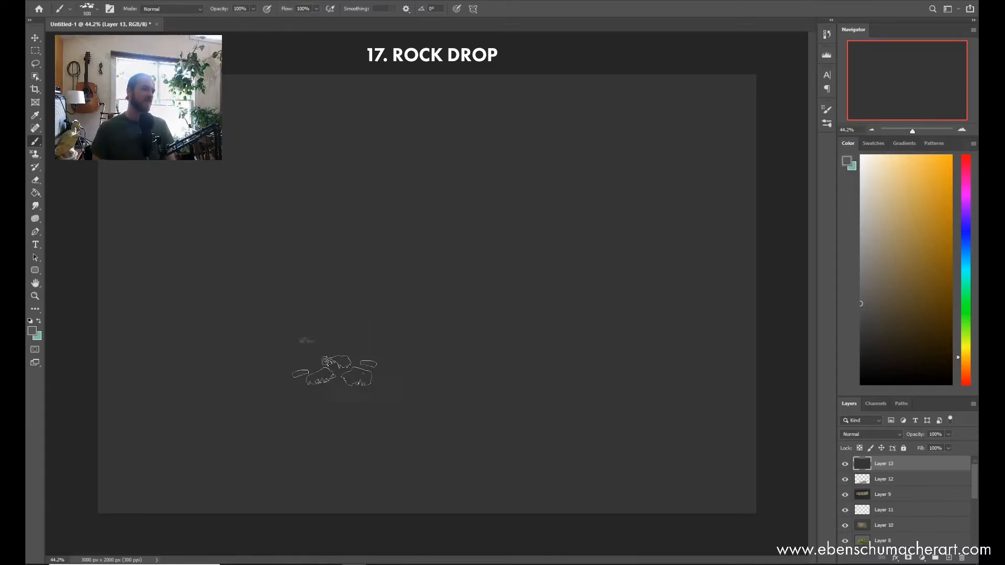
key(bracketright)
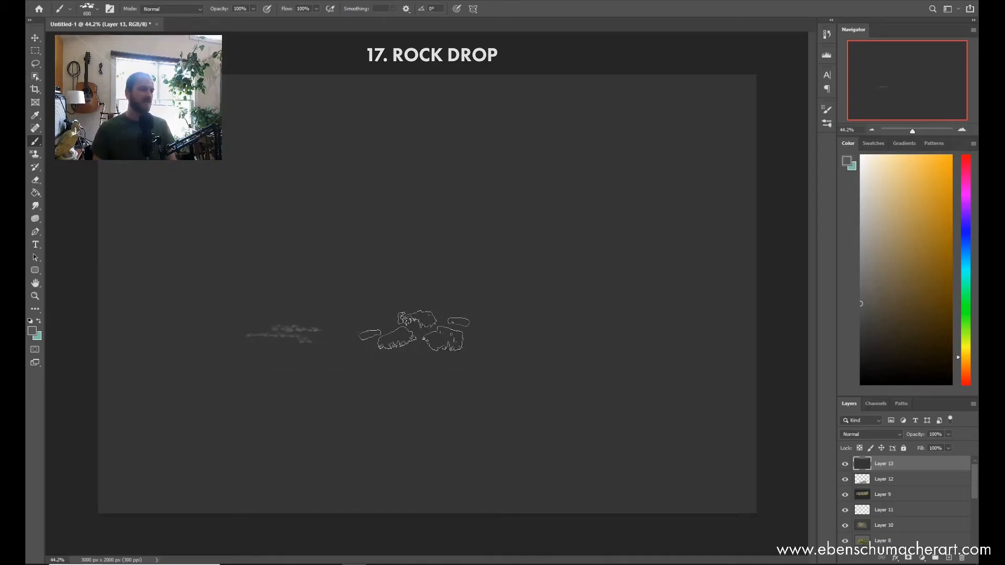
mouse_move(338, 321)
mouse_down()
mouse_move(378, 338)
mouse_move(389, 330)
mouse_move(385, 345)
mouse_move(351, 346)
mouse_move(426, 342)
mouse_move(364, 324)
mouse_move(449, 324)
mouse_move(455, 341)
mouse_move(422, 344)
mouse_move(510, 330)
mouse_move(421, 332)
mouse_move(446, 344)
mouse_move(391, 355)
mouse_move(482, 322)
mouse_move(565, 334)
mouse_move(553, 362)
mouse_move(391, 398)
mouse_move(378, 398)
mouse_move(378, 383)
mouse_move(406, 379)
mouse_move(311, 378)
mouse_move(311, 368)
mouse_move(243, 361)
mouse_move(345, 360)
mouse_move(278, 377)
mouse_move(305, 406)
mouse_move(449, 418)
mouse_move(617, 403)
mouse_up()
drag(529, 392, 507, 391)
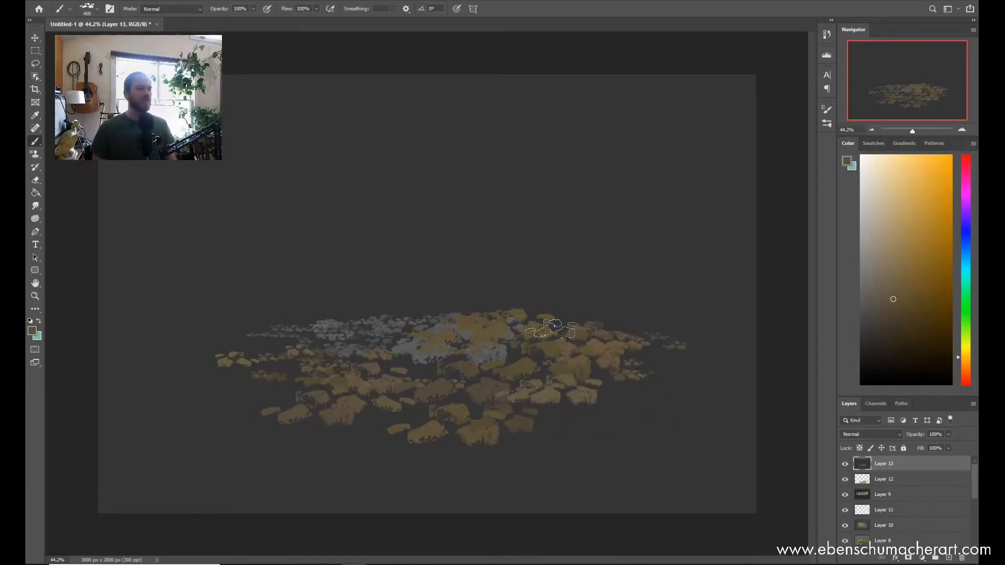
Step: Enlarge the Rock Drop brush to 900 px and add big brown and beige rocks above and across the front of the pile
key(bracketright)
key(bracketright)
key(bracketright)
key(bracketright)
mouse_move(594, 300)
mouse_down()
mouse_move(569, 284)
mouse_move(579, 283)
mouse_move(479, 294)
mouse_move(625, 325)
mouse_up()
mouse_move(583, 416)
mouse_down()
mouse_move(475, 405)
mouse_move(512, 400)
mouse_move(581, 449)
mouse_move(619, 453)
mouse_move(328, 409)
mouse_up()
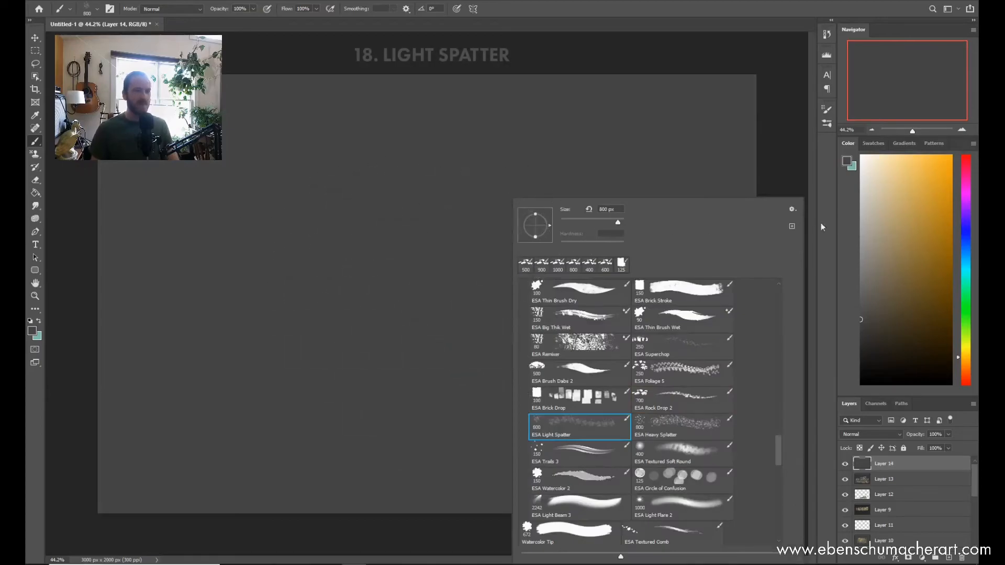
Step: Stamp near-white Light Spatter specks on Layer 14, first at 1300 px left of centre and at 2000 px right of centre
key(Return)
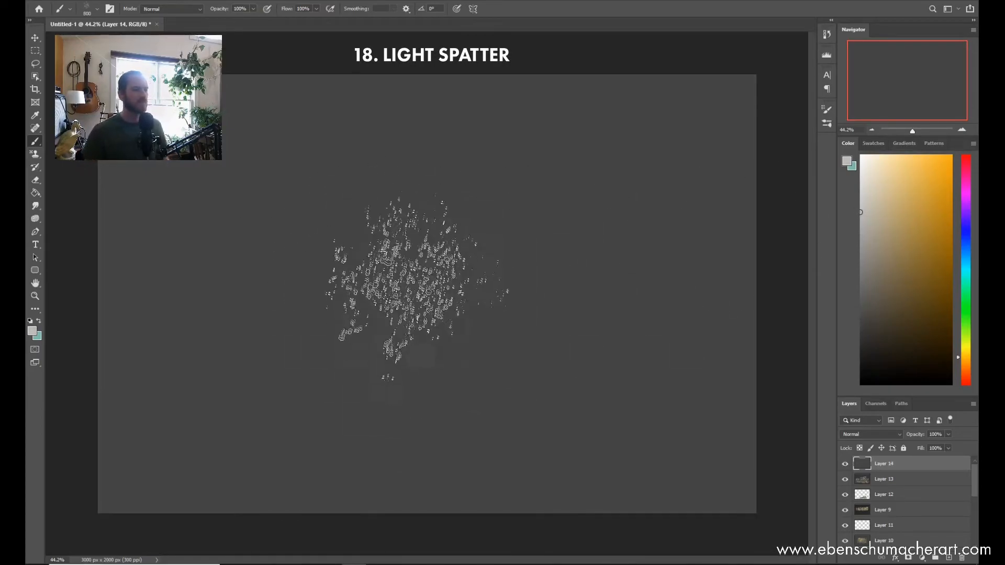
click(865, 176)
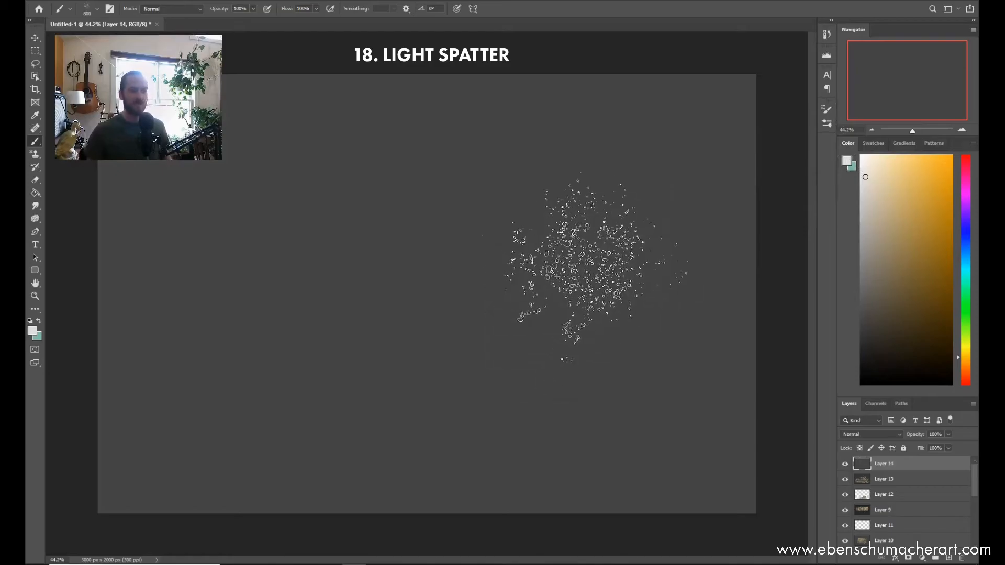
key(bracketright)
key(bracketright)
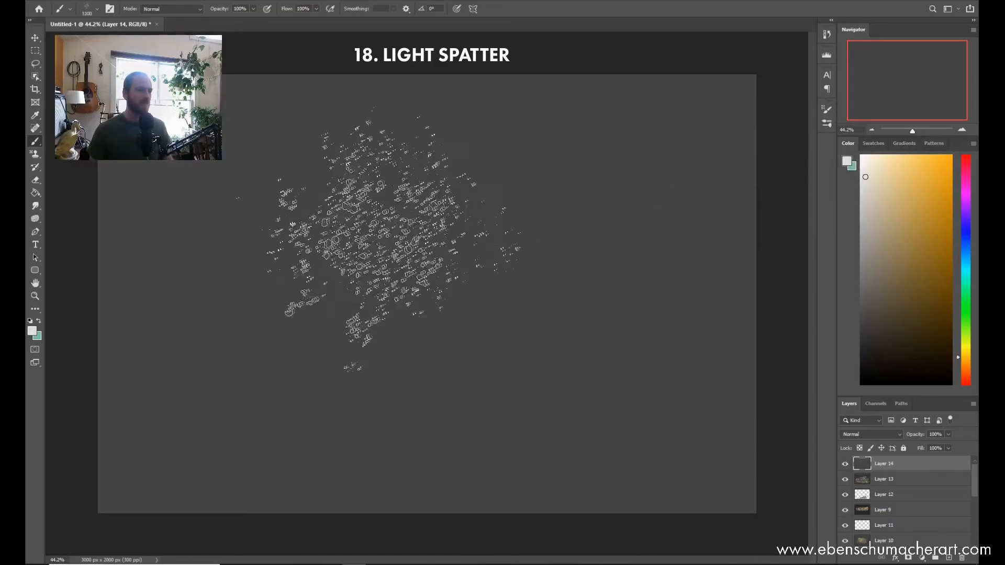
click(361, 240)
key(bracketright)
key(bracketright)
key(bracketright)
key(bracketright)
click(574, 240)
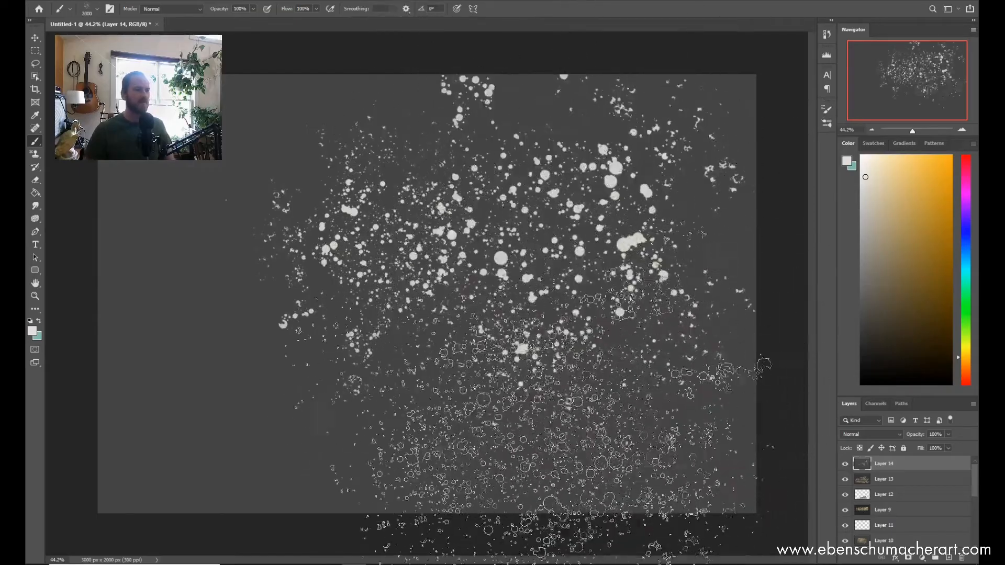
Step: Stamp one more large spatter at lower left and paint fine white spatter with a much smaller tip along the lower right
click(286, 324)
key(bracketleft)
key(bracketleft)
key(bracketleft)
key(bracketleft)
key(bracketleft)
key(bracketleft)
key(bracketleft)
key(bracketleft)
key(bracketleft)
key(bracketleft)
key(bracketleft)
key(bracketleft)
key(bracketleft)
key(bracketleft)
key(bracketleft)
key(bracketleft)
key(bracketleft)
mouse_move(516, 442)
mouse_down()
mouse_move(461, 420)
mouse_move(494, 461)
mouse_move(530, 448)
mouse_move(514, 424)
mouse_move(487, 426)
mouse_move(455, 474)
mouse_up()
mouse_move(455, 398)
mouse_down()
mouse_move(411, 442)
mouse_move(450, 376)
mouse_move(565, 419)
mouse_move(706, 393)
mouse_move(691, 426)
mouse_up()
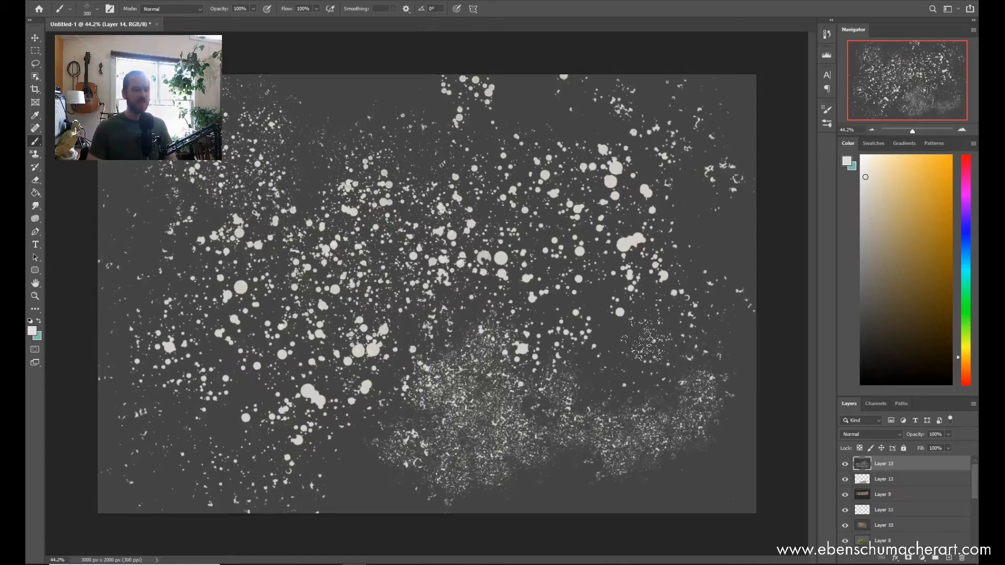
Step: Delete the white spatter layer and fill a new layer with a muted orange-brown
key(Delete)
key(ctrl+shift+alt+n)
drag(654, 346, 647, 339)
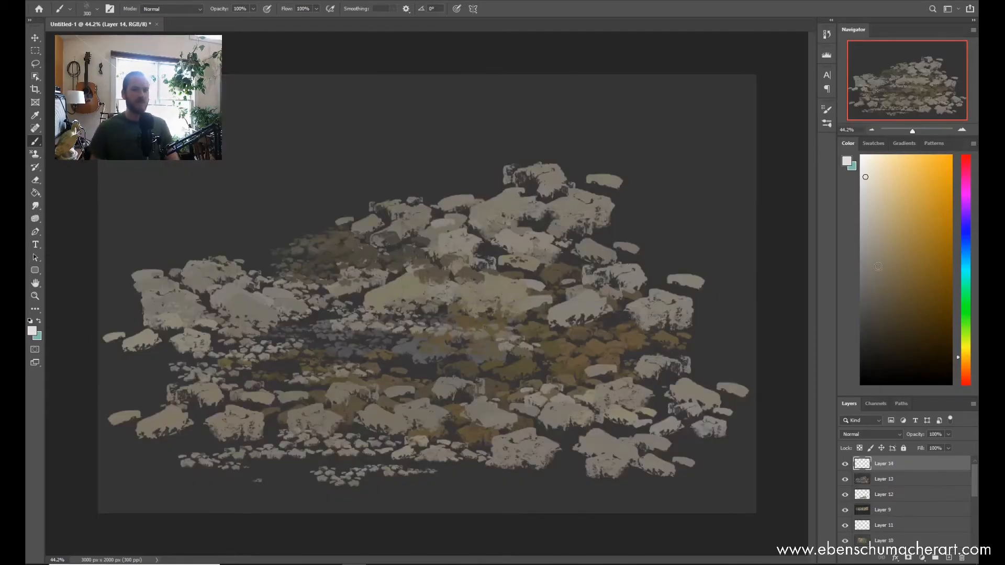
drag(956, 359, 967, 369)
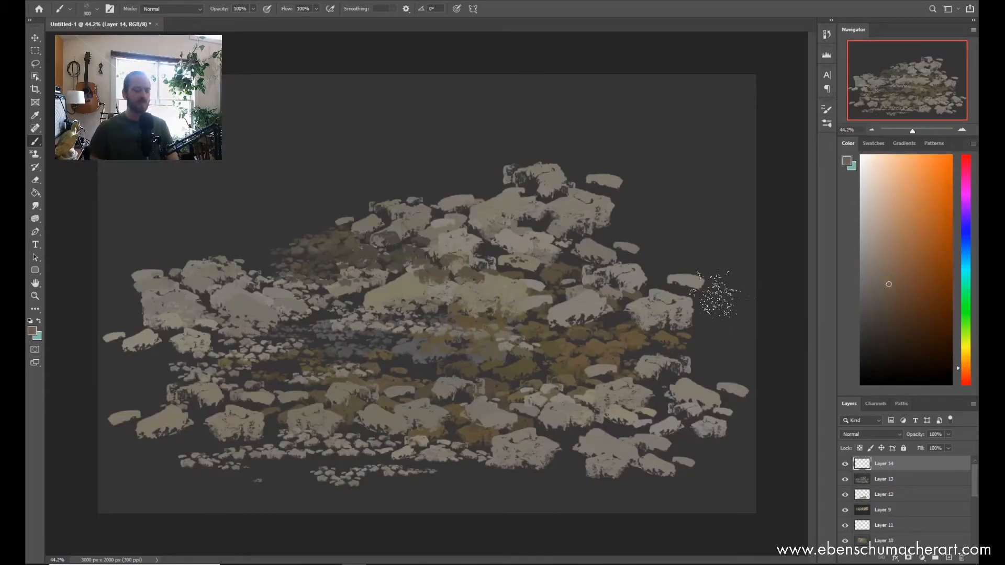
key(alt+BackSpace)
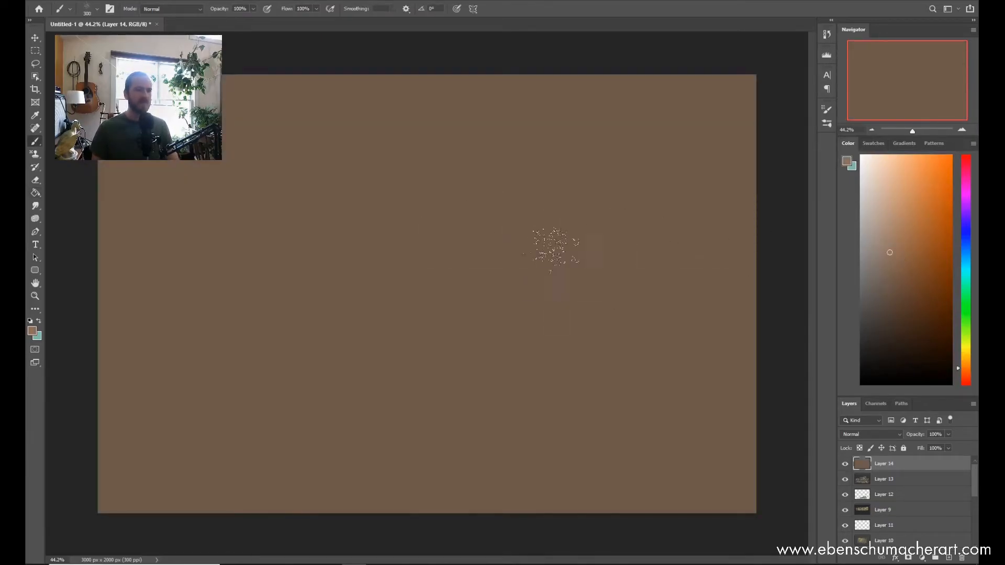
Step: Spatter light brown specks at 500 px above the centre, and scatter dark brown specks in a wide cluster around them
key(])
mouse_move(427, 264)
mouse_down()
mouse_move(417, 241)
mouse_move(443, 257)
mouse_move(439, 224)
mouse_up()
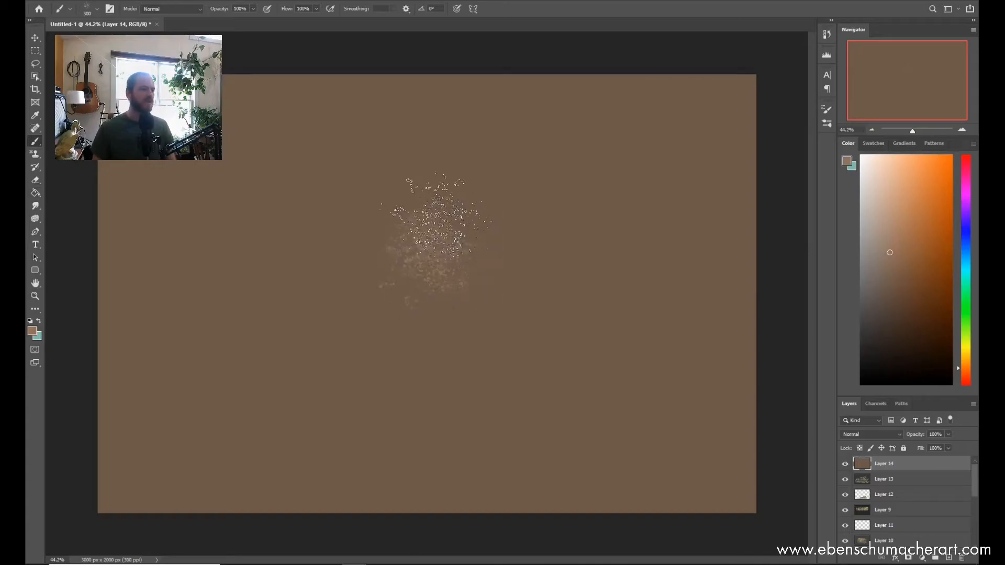
mouse_move(468, 256)
mouse_down()
mouse_move(501, 236)
mouse_move(498, 215)
mouse_up()
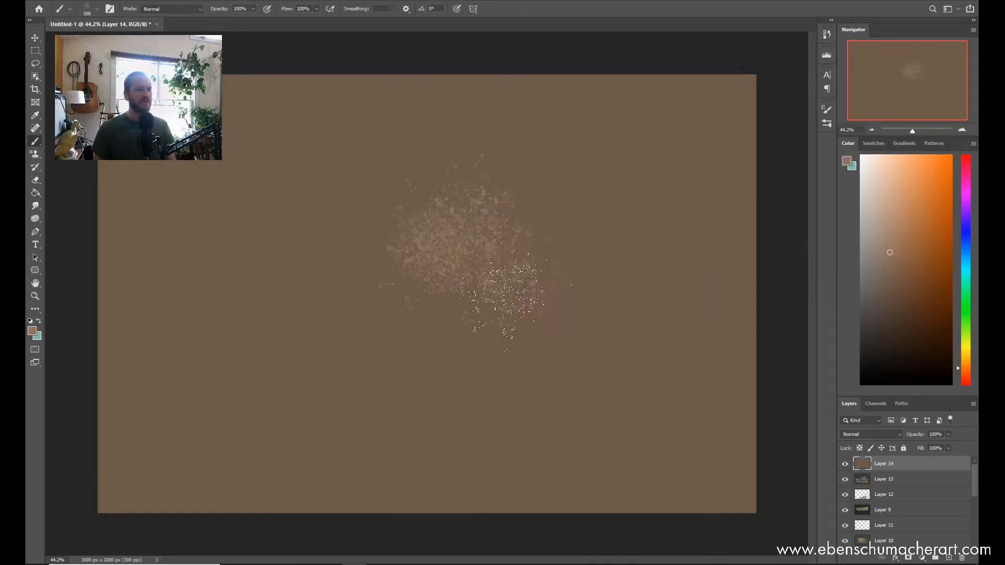
mouse_move(345, 361)
mouse_down()
mouse_move(333, 286)
mouse_move(408, 302)
mouse_move(353, 234)
mouse_move(456, 331)
mouse_move(298, 341)
mouse_move(281, 302)
mouse_move(385, 267)
mouse_move(473, 327)
mouse_move(467, 237)
mouse_move(551, 318)
mouse_move(369, 373)
mouse_move(278, 295)
mouse_move(275, 266)
mouse_move(353, 210)
mouse_move(441, 204)
mouse_move(321, 285)
mouse_move(409, 282)
mouse_move(421, 234)
mouse_move(531, 289)
mouse_move(567, 279)
mouse_move(561, 337)
mouse_move(525, 399)
mouse_move(505, 373)
mouse_move(395, 412)
mouse_move(230, 370)
mouse_move(444, 399)
mouse_move(369, 387)
mouse_move(434, 373)
mouse_move(622, 282)
mouse_up()
key(l)
drag(657, 164, 668, 123)
click(480, 203)
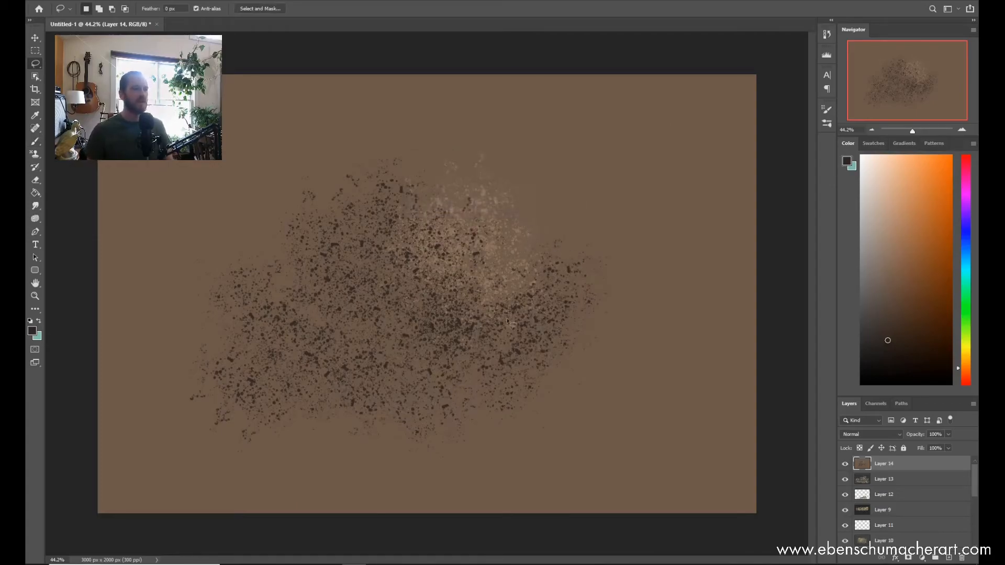
Step: Choose the ESA Heavy Splatter brush at 800 px and cover the middle of the grey Layer 16 with beige splatter
key(b)
right_click(513, 200)
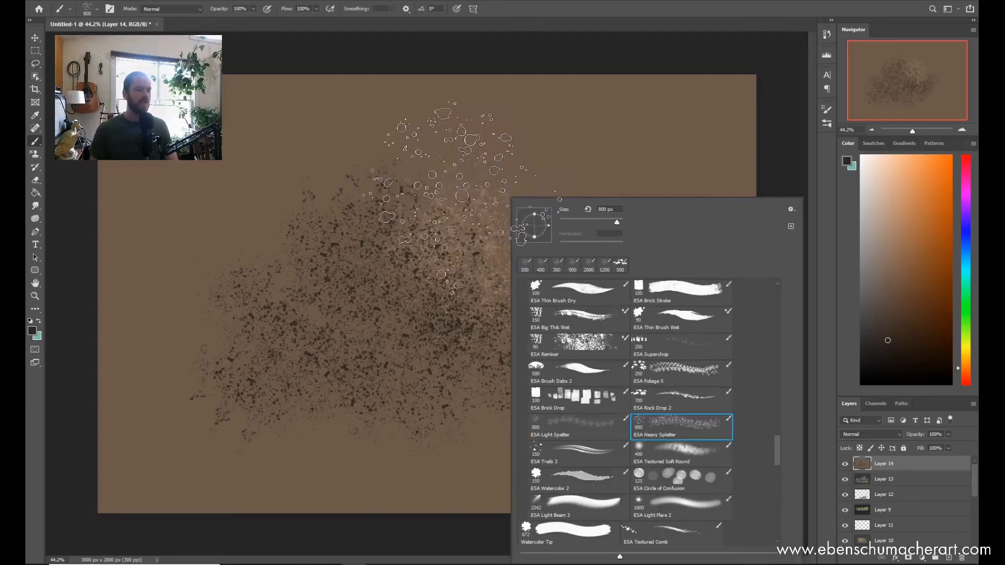
click(466, 202)
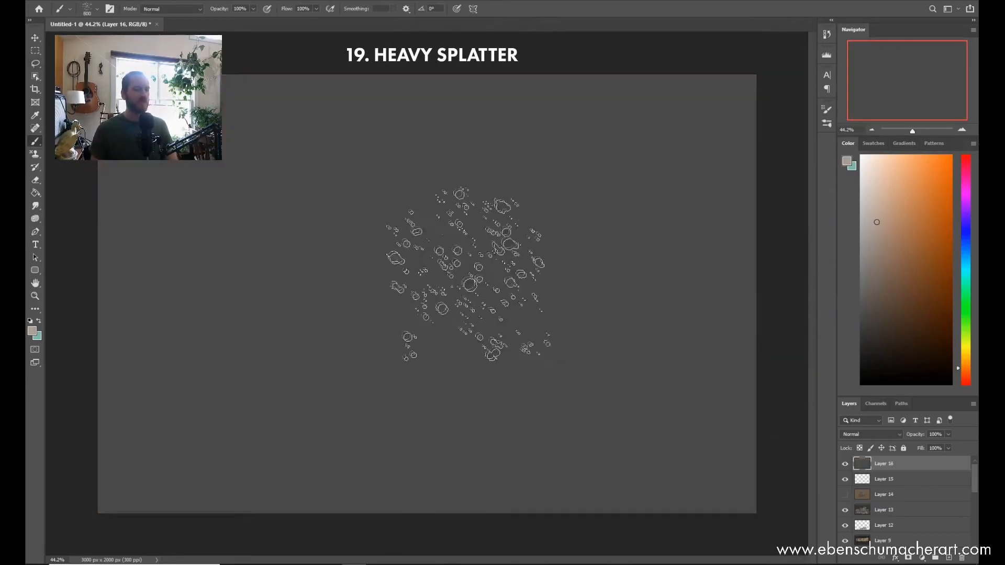
mouse_move(442, 264)
mouse_down()
mouse_move(478, 191)
mouse_move(601, 322)
mouse_move(534, 368)
mouse_move(402, 336)
mouse_move(383, 261)
mouse_move(438, 382)
mouse_move(491, 316)
mouse_move(637, 218)
mouse_move(629, 247)
mouse_move(489, 310)
mouse_move(386, 237)
mouse_move(314, 215)
mouse_move(287, 302)
mouse_move(330, 390)
mouse_move(489, 314)
mouse_move(539, 267)
mouse_up()
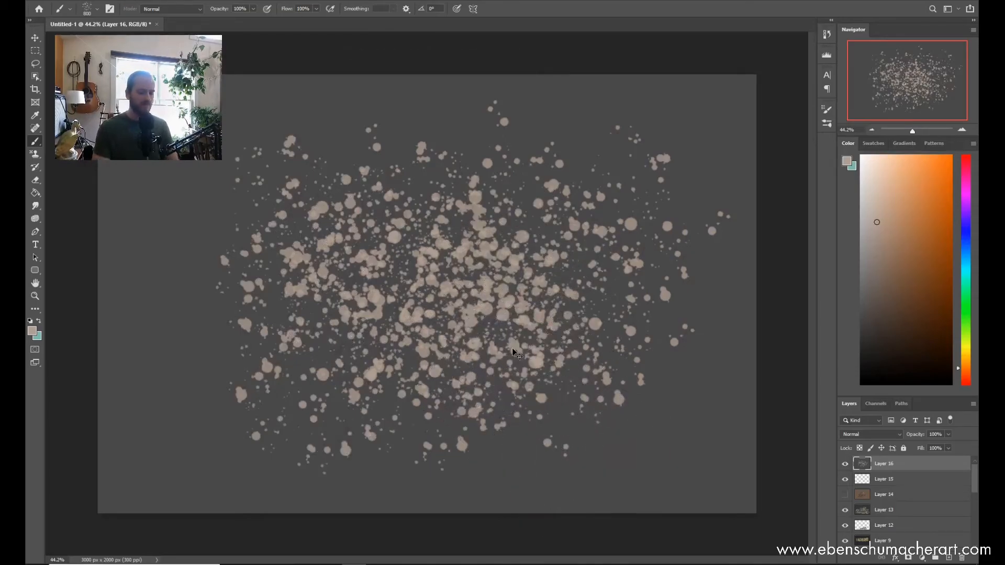
Step: Fill a new layer with dark grey and set up the ESA Trails 3 brush at 150 px in black
key(ctrl+shift+alt+n)
key(g)
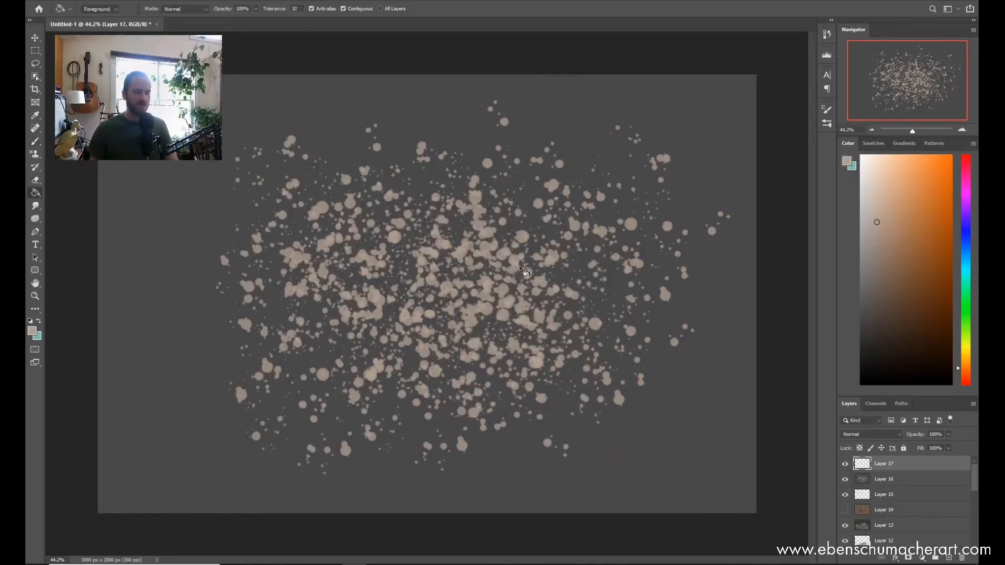
click(540, 318)
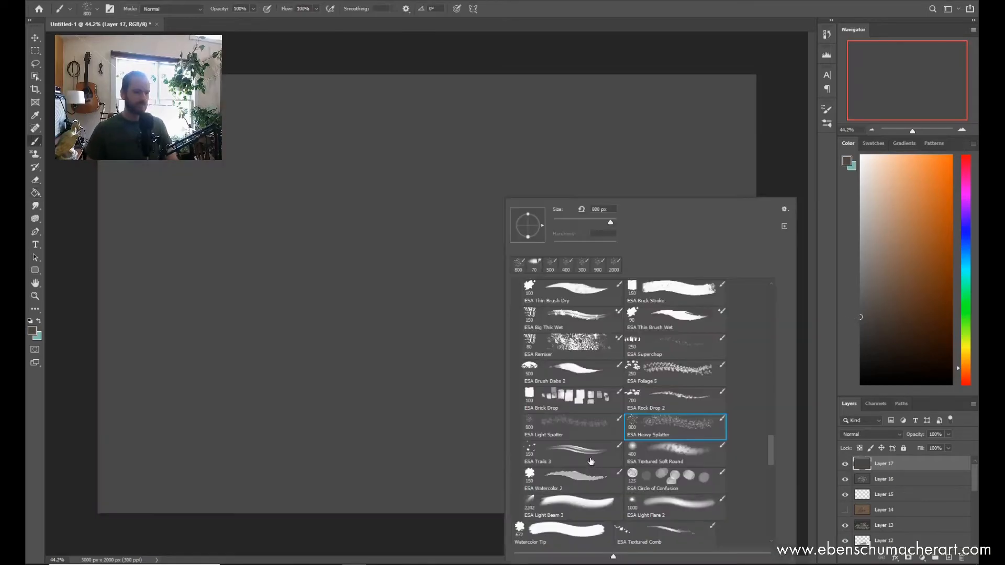
click(586, 454)
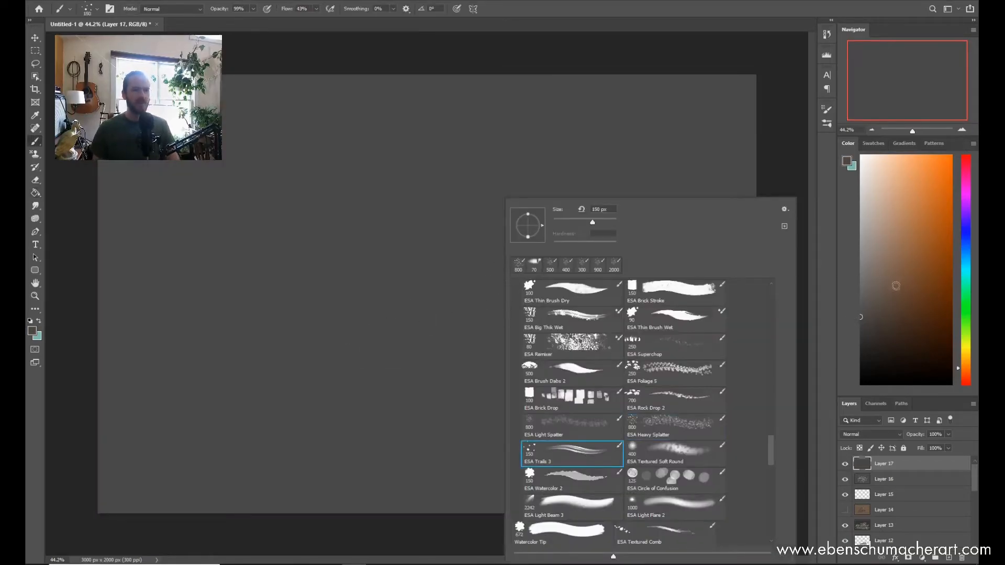
click(885, 349)
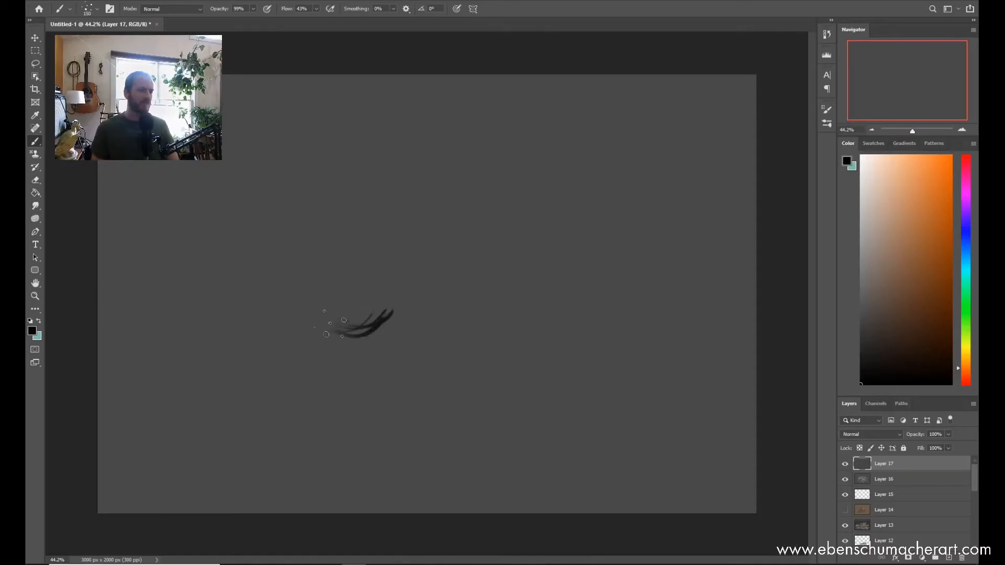
Step: Draw three arching black strands across the upper middle and a grass-like tuft of short upward strokes below them
drag(330, 323, 544, 210)
drag(403, 285, 609, 262)
drag(625, 218, 392, 282)
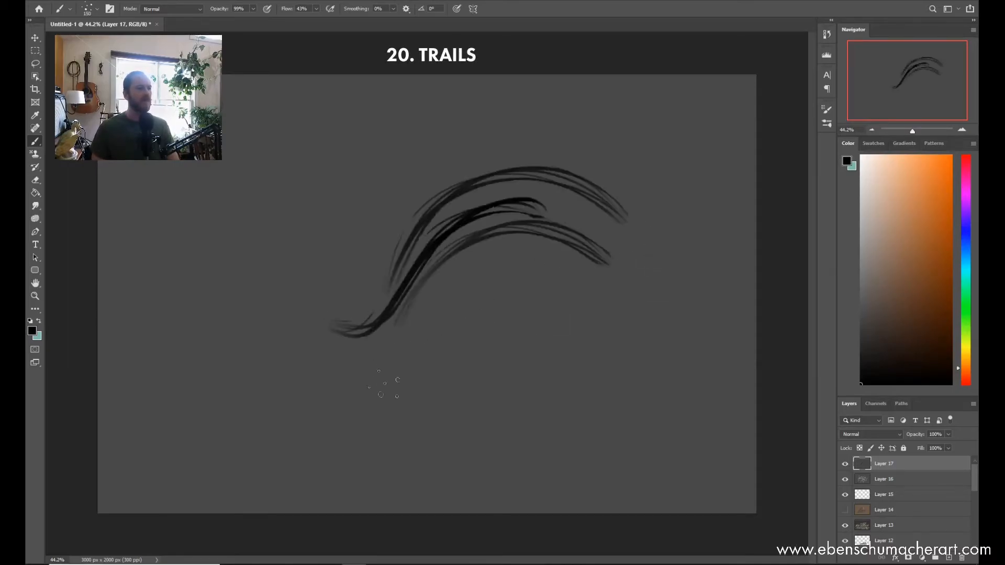
drag(439, 421, 515, 266)
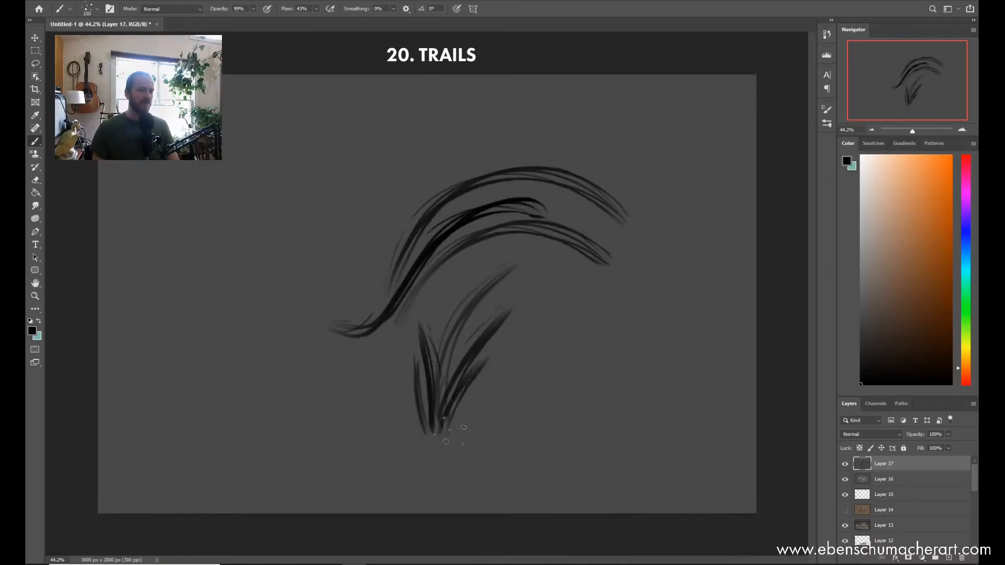
Step: Add a long S-shaped strand sweeping over the existing arcs and two crossing curves near the canvas's right edge
drag(196, 299, 518, 121)
drag(433, 159, 290, 307)
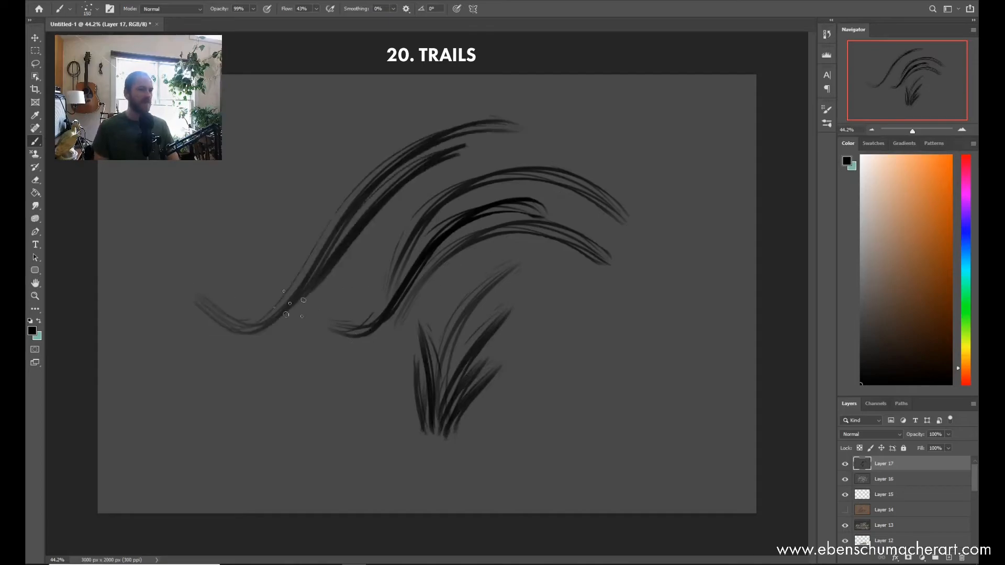
drag(398, 157, 610, 217)
drag(680, 181, 578, 473)
drag(657, 242, 646, 426)
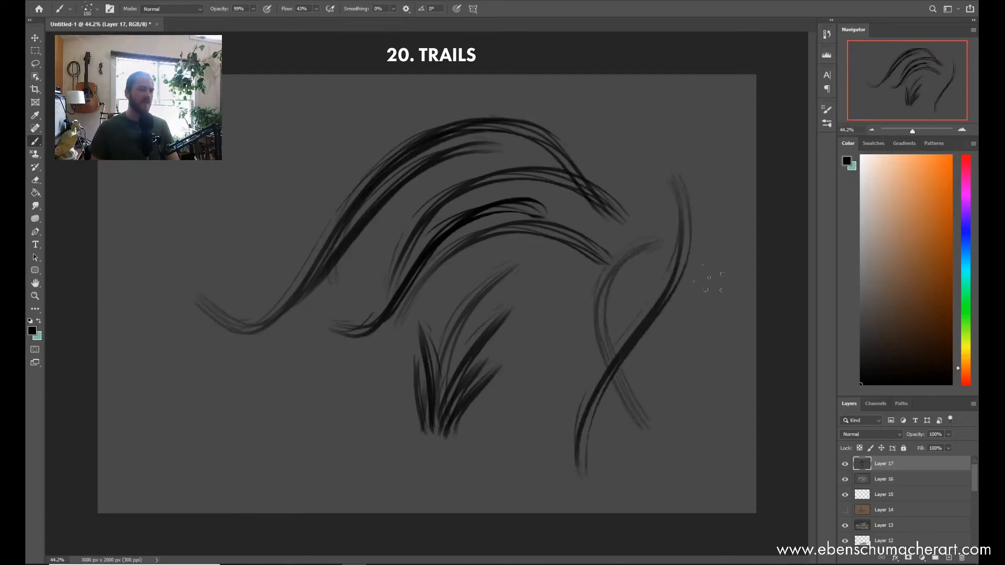
Step: Draw wavy strands at lower right and lower left, an S-curve at upper left, and a long wave beneath the central arcs
drag(575, 388, 670, 442)
mouse_move(400, 434)
mouse_down()
mouse_move(193, 444)
mouse_move(400, 437)
mouse_up()
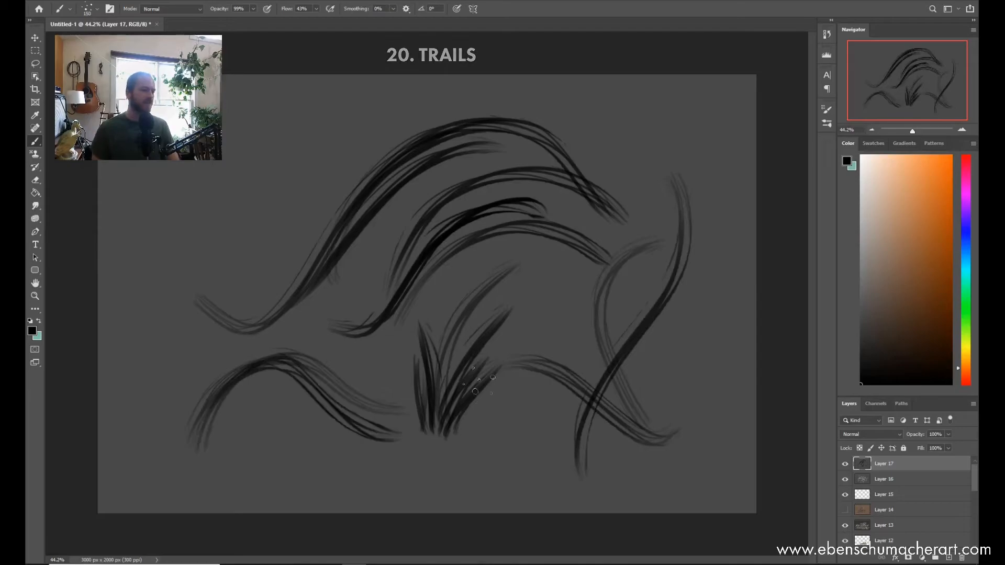
drag(152, 275, 322, 140)
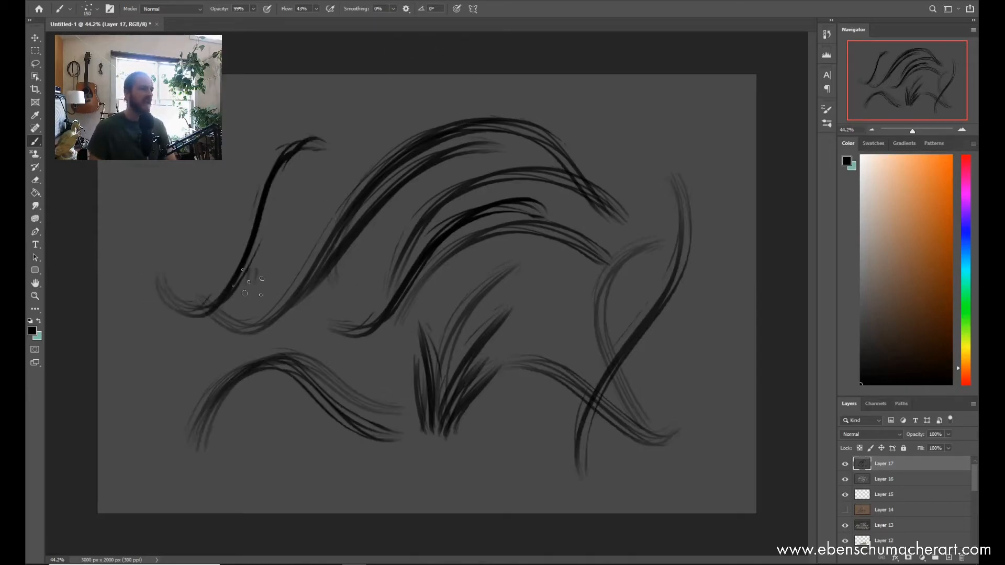
drag(247, 283, 374, 156)
key(ctrl+z)
mouse_move(255, 319)
mouse_down()
mouse_move(469, 255)
mouse_move(599, 343)
mouse_up()
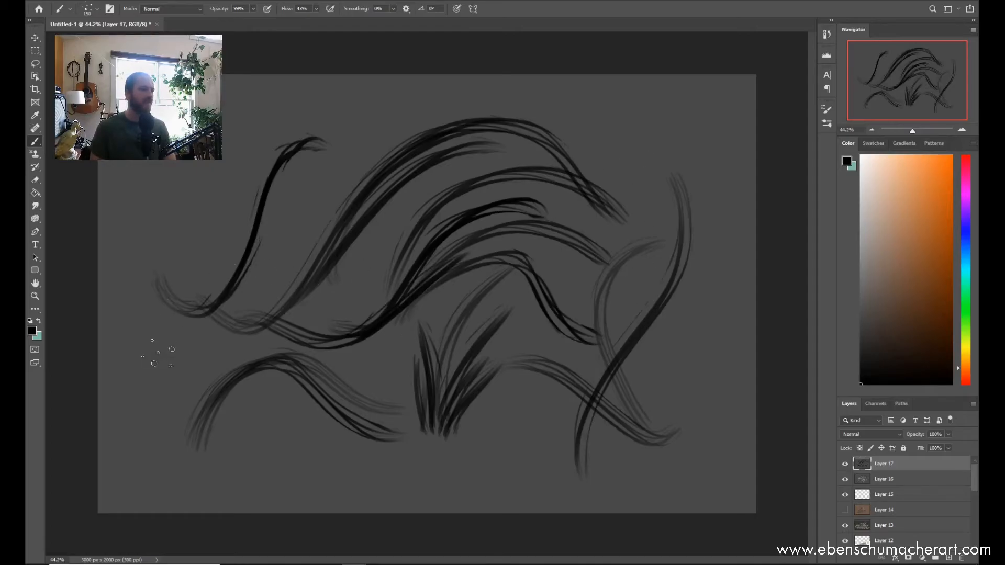
Step: Add black strands at the upper left, a long wave running from the lower-left arc to the centre, and curves at the lower left
key(z)
drag(246, 220, 388, 120)
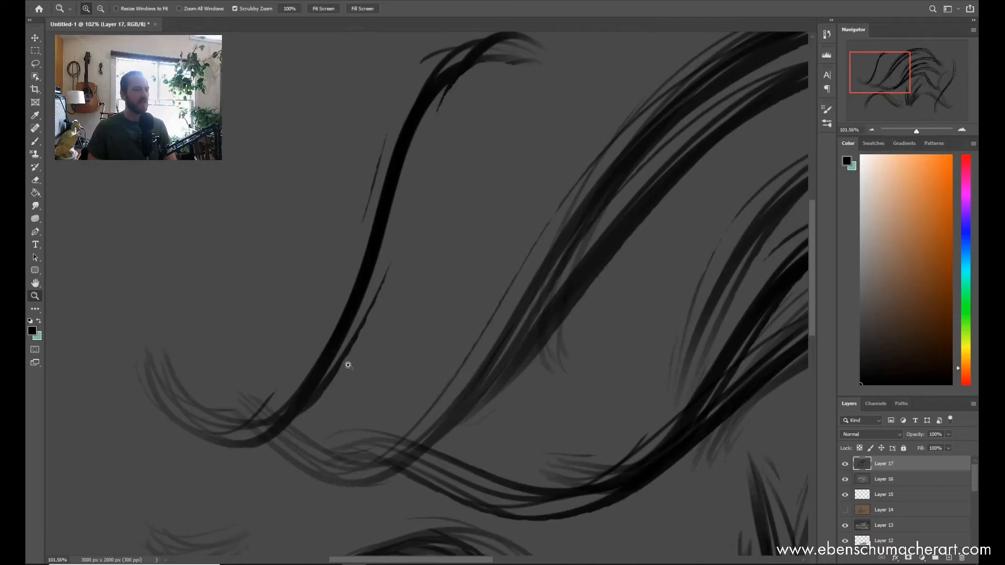
drag(406, 286, 384, 311)
drag(254, 297, 389, 118)
mouse_move(322, 280)
mouse_down()
mouse_move(524, 111)
mouse_move(417, 356)
mouse_up()
drag(505, 341, 491, 354)
drag(502, 273, 310, 361)
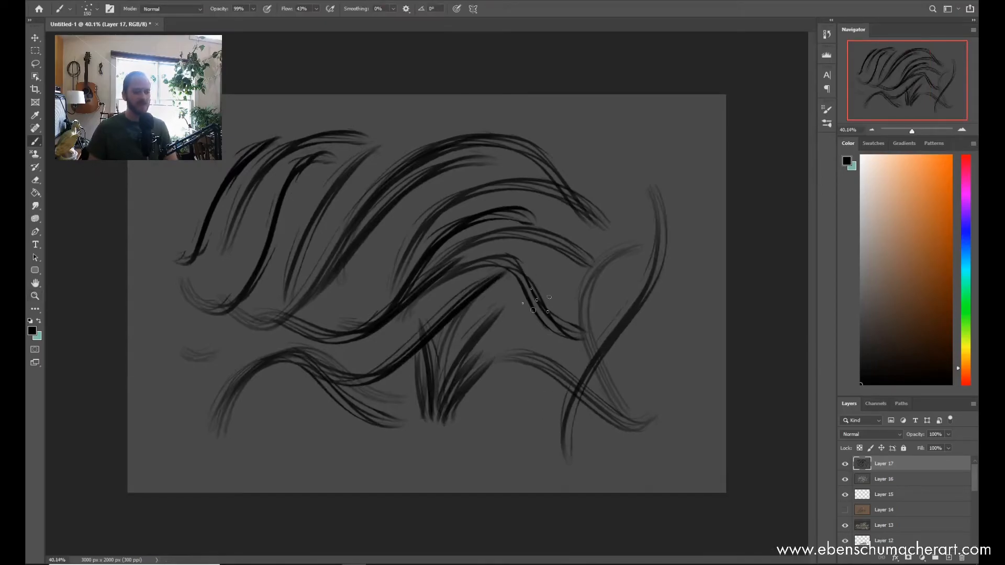
drag(272, 396, 427, 445)
drag(304, 429, 497, 467)
Step: Fill a new layer with dark grey and set up the ESA Textured Soft Round brush at 400 px
right_click(455, 201)
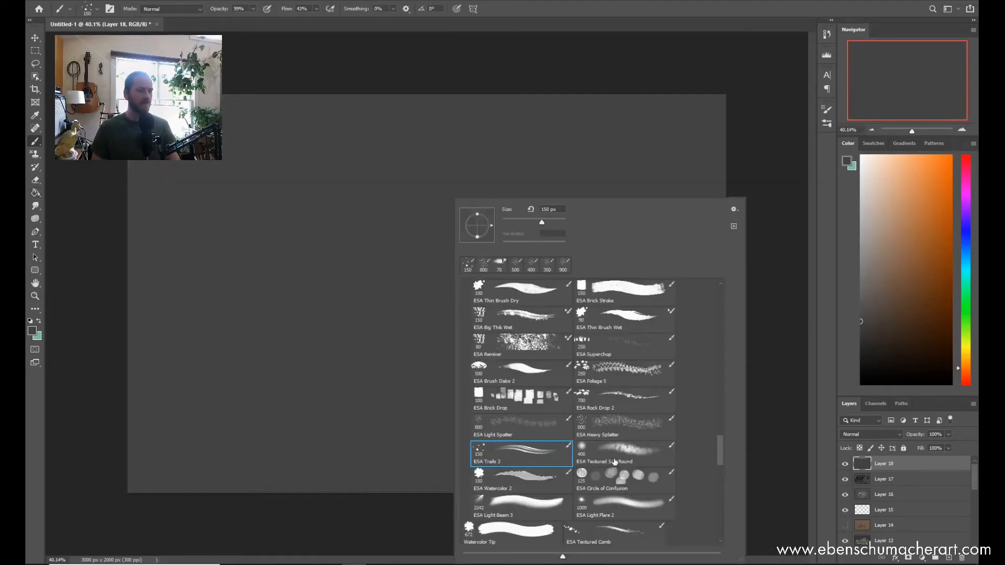
click(615, 461)
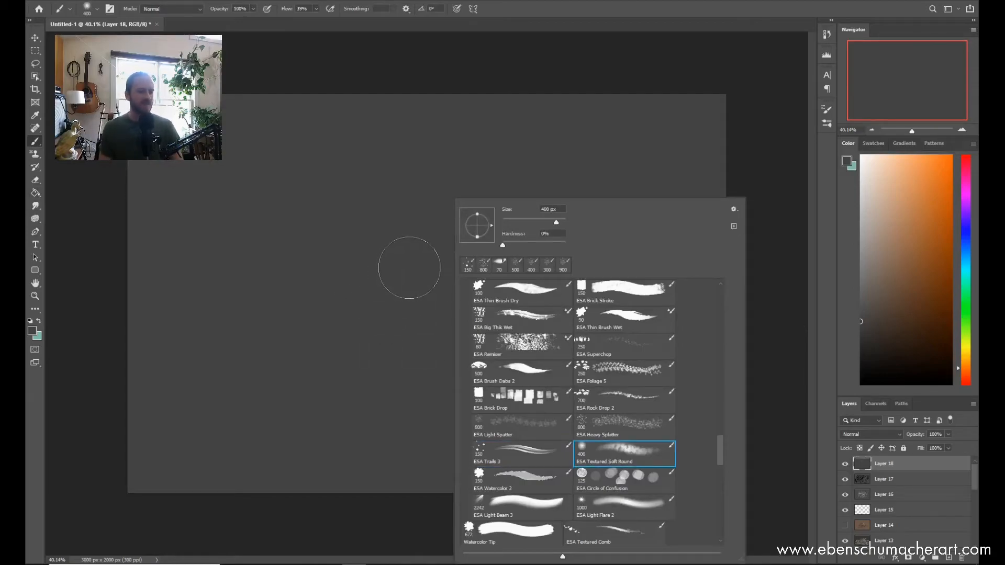
click(392, 374)
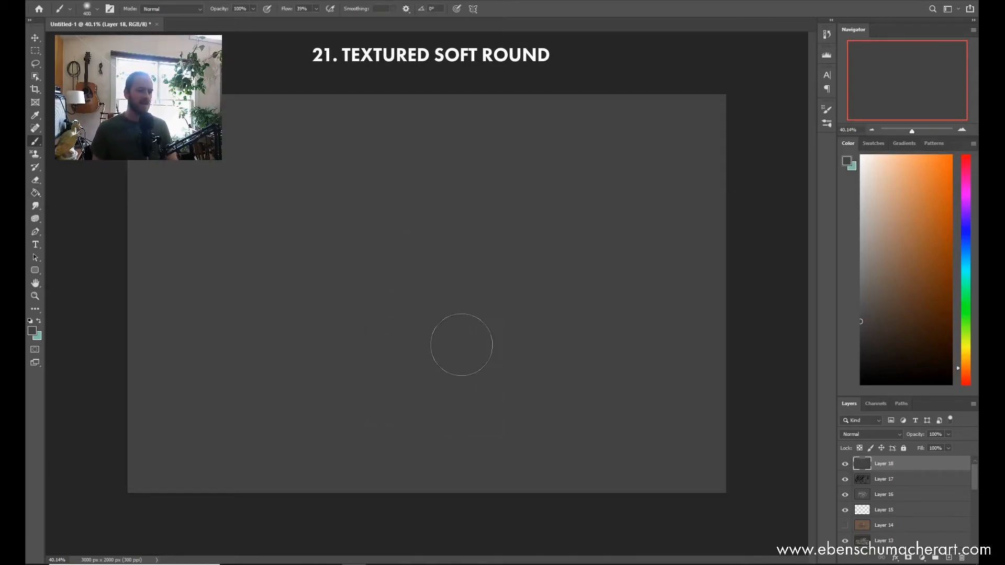
Step: Lasso a tall egg shape in the canvas's middle, paint it flat brown with the brush at 600 px, and deselect
key(l)
mouse_move(387, 177)
mouse_down()
mouse_move(432, 425)
mouse_move(569, 391)
mouse_move(573, 233)
mouse_move(492, 147)
mouse_up()
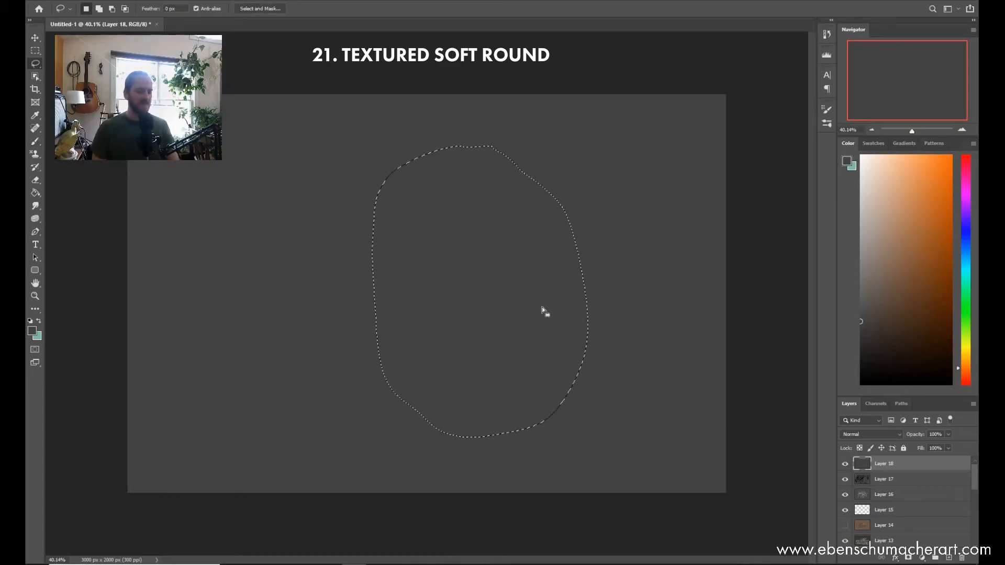
key(b)
key(bracketright)
mouse_move(436, 191)
mouse_down()
mouse_move(493, 193)
mouse_move(487, 202)
mouse_move(492, 193)
mouse_move(589, 312)
mouse_up()
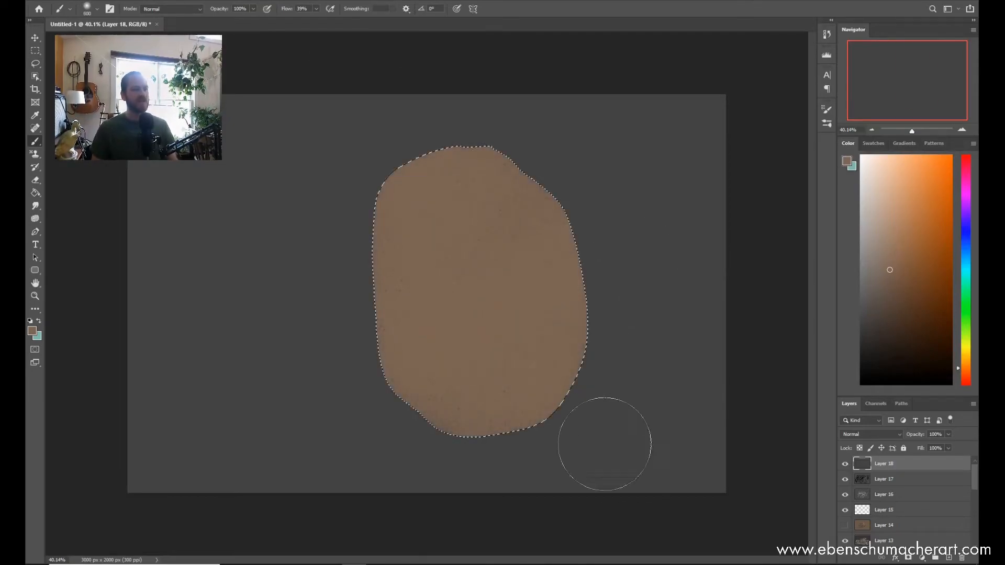
key(ctrl+d)
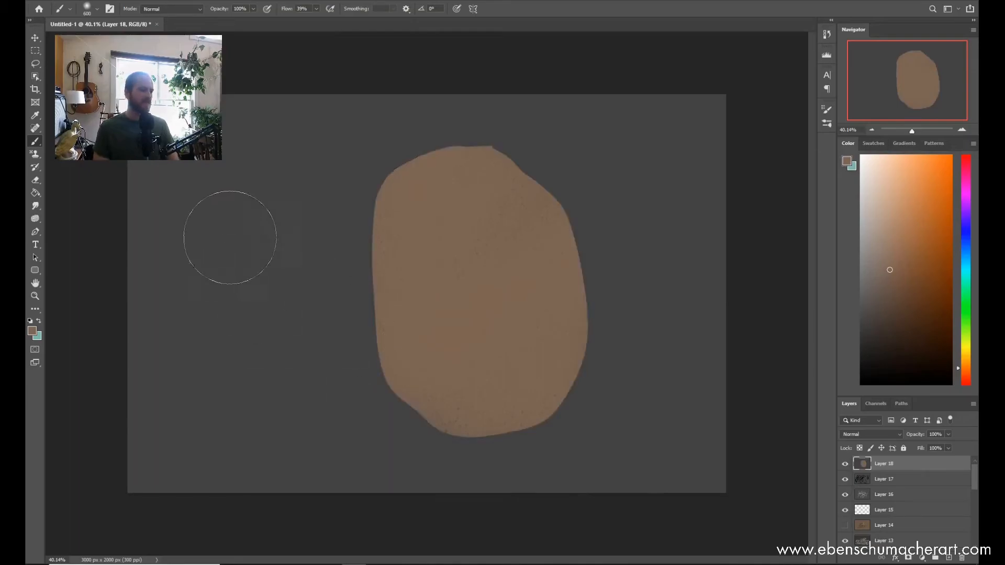
Step: Brush a soft brown glow along the egg shape's lower-left edge and undo the last strokes
drag(232, 259, 258, 347)
key(z)
mouse_move(253, 286)
mouse_down()
mouse_move(301, 282)
mouse_move(264, 309)
mouse_move(258, 271)
mouse_up()
key(ctrl+z)
key(ctrl+z)
key(ctrl+z)
key(b)
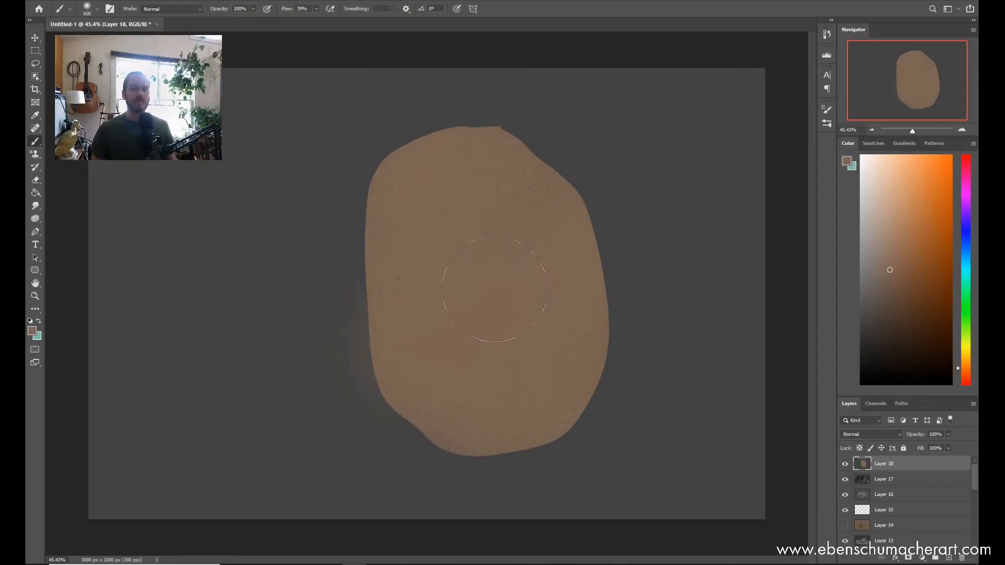
Step: Brush a soft brown glow along the egg shape's right edge and undo the heavier strokes
drag(607, 279, 618, 384)
drag(574, 428, 616, 355)
key(ctrl+z)
key(ctrl+z)
key(ctrl+z)
key(ctrl+z)
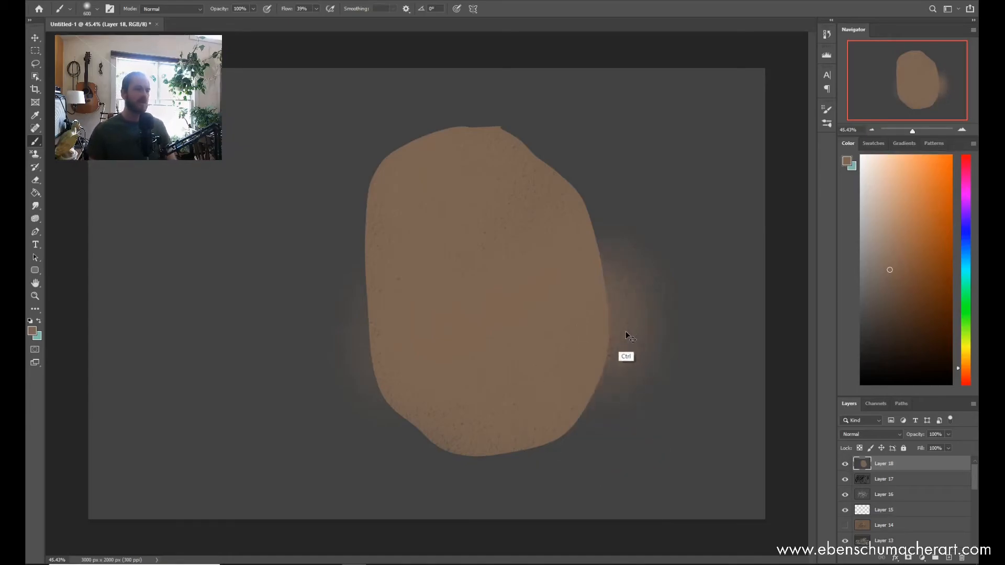
key(ctrl+z)
Step: Shade the egg shape with soft pale highlights at its upper left and both sides, and reddish tones at its base and right edge
drag(589, 318, 576, 345)
key(ctrl+d)
key(b)
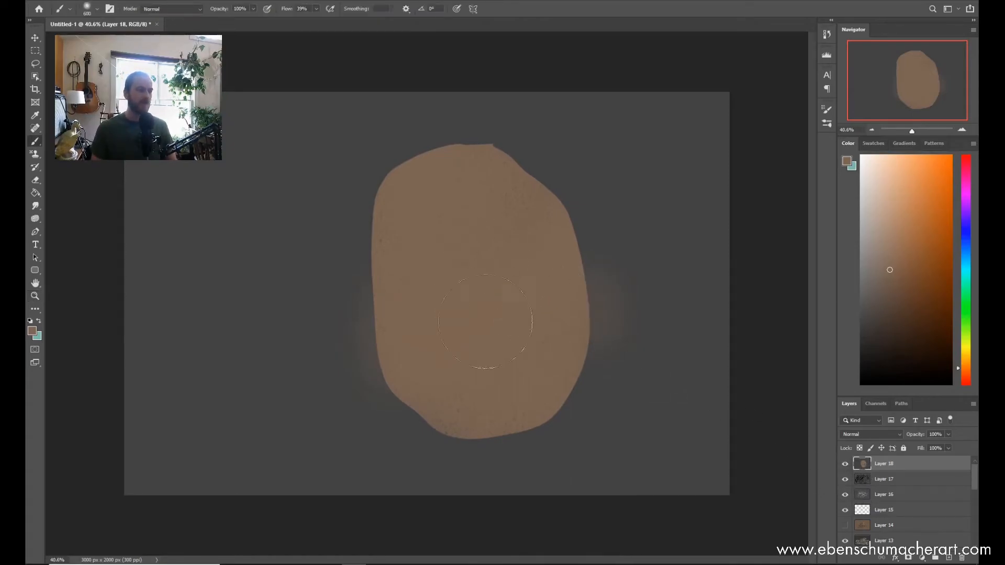
drag(423, 278, 406, 297)
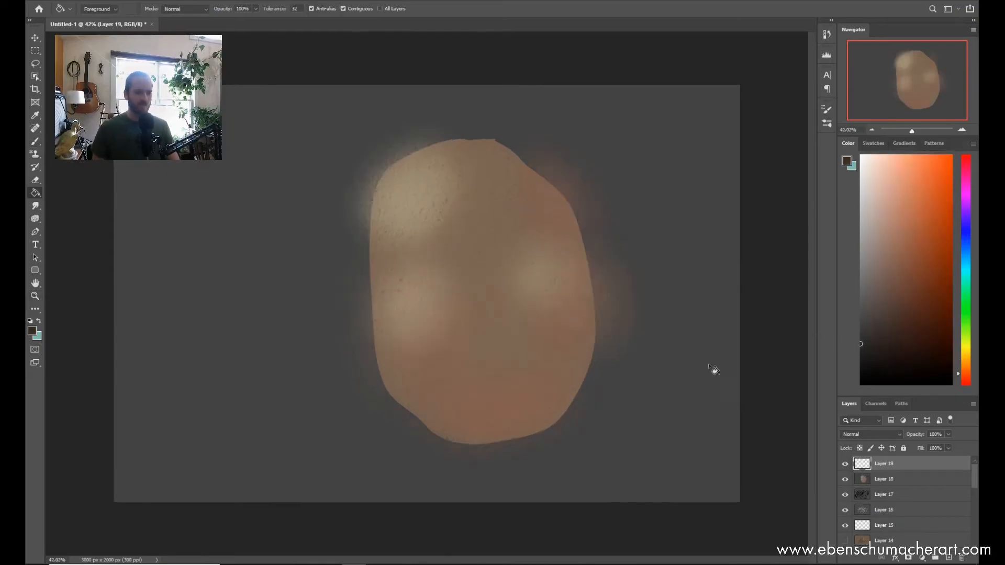
Step: Fill a new layer with very dark brown and select the ESA Watercolor 2 brush at 150 px
click(597, 472)
key(b)
right_click(427, 254)
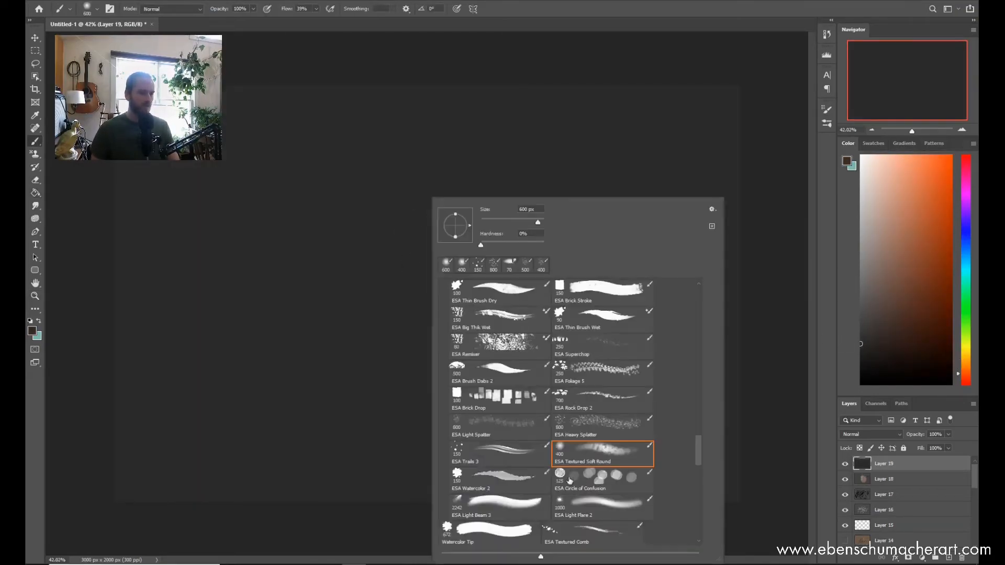
click(492, 486)
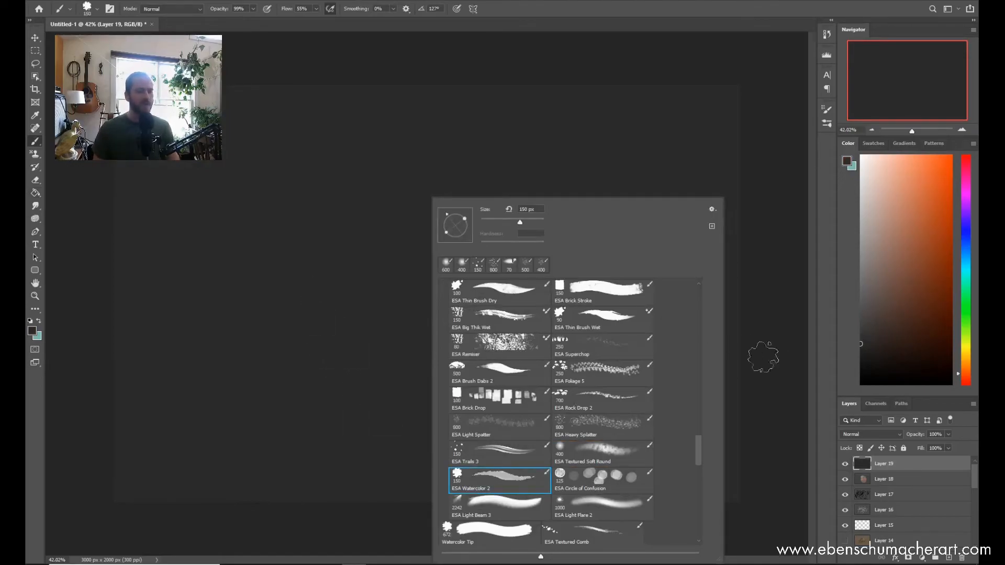
Step: Set the foreground colour to near-white and fill the new layer with it
click(885, 323)
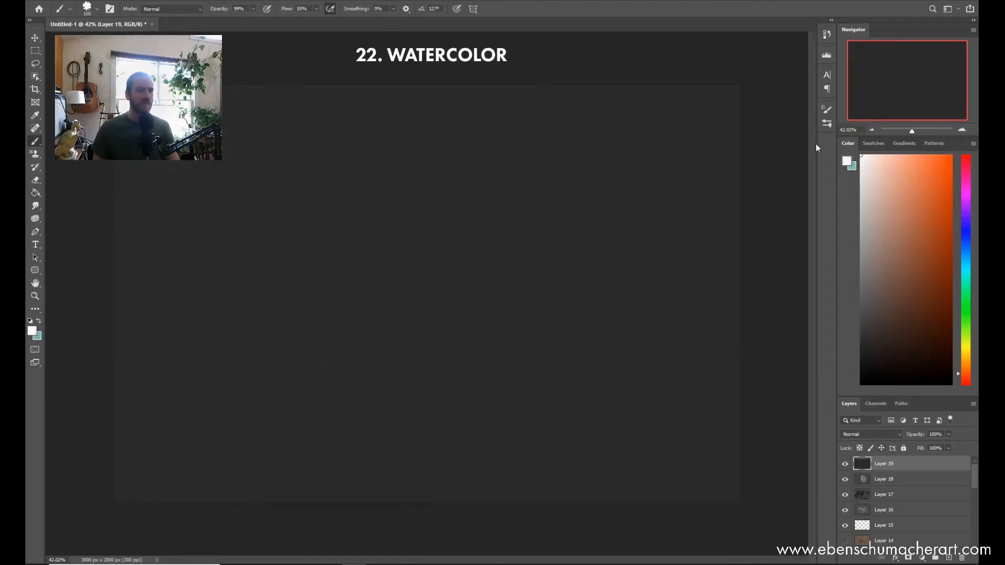
click(33, 195)
click(366, 272)
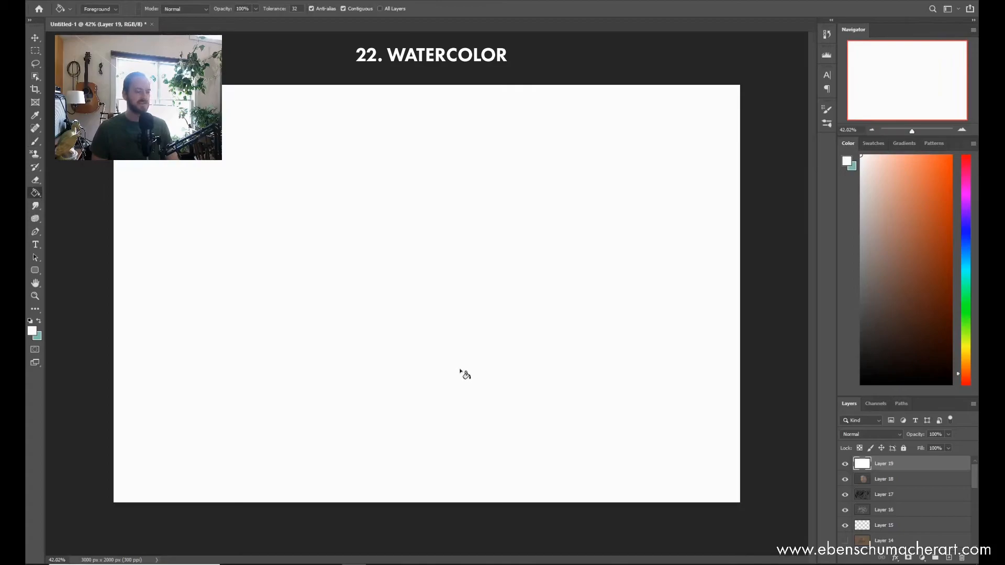
Step: Choose a light blue-grey and paint overlapping watercolor strokes rising diagonally across the canvas's middle
key(b)
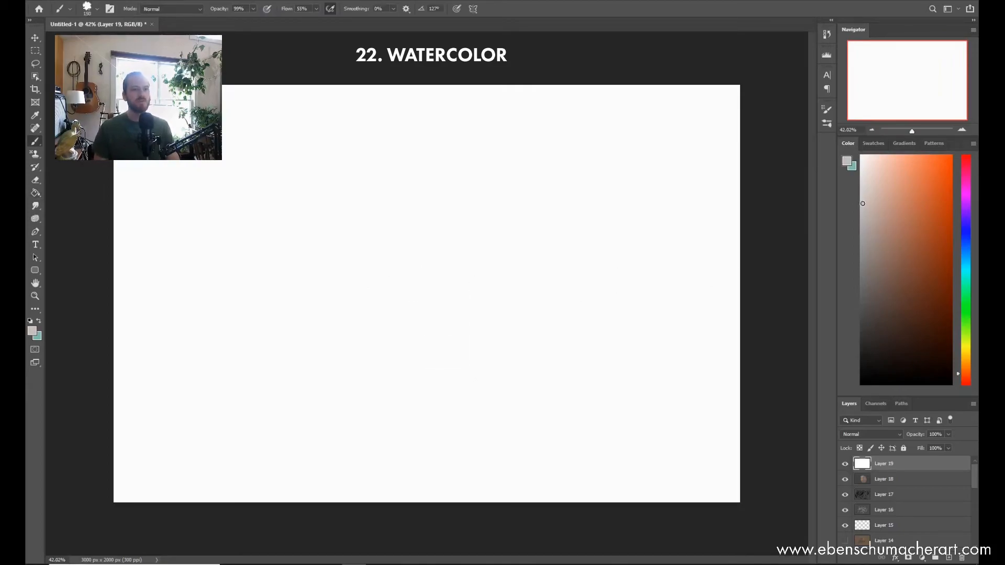
click(966, 251)
click(867, 208)
mouse_move(370, 298)
mouse_down()
mouse_move(429, 237)
mouse_move(325, 344)
mouse_move(342, 299)
mouse_move(435, 217)
mouse_move(311, 326)
mouse_up()
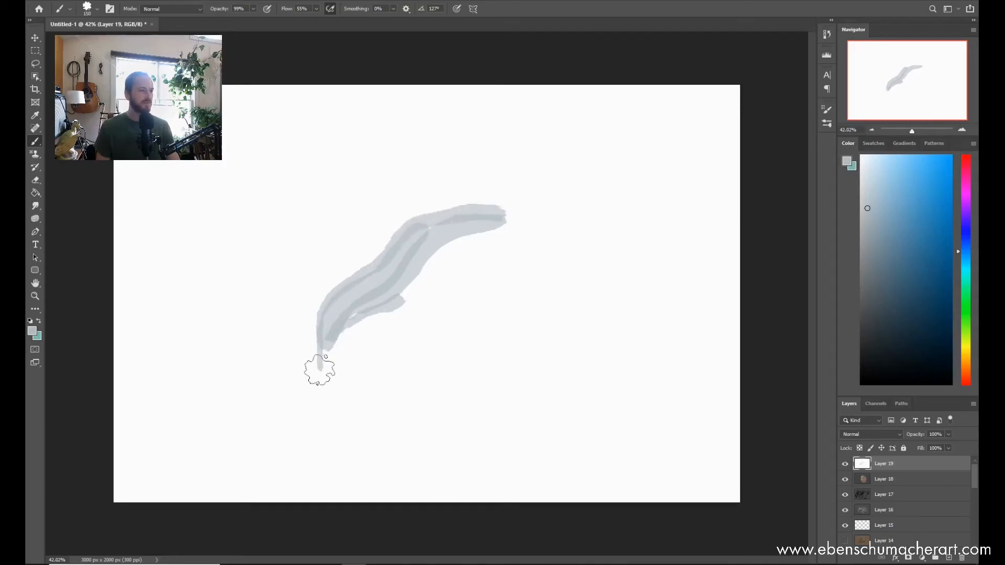
Step: Extend the band into a leaf shape with pointed upper-right and lower-left ends, and build up darker washes in its lower half
mouse_move(547, 210)
mouse_down()
mouse_move(467, 236)
mouse_move(417, 276)
mouse_move(337, 359)
mouse_move(320, 404)
mouse_move(382, 326)
mouse_move(460, 259)
mouse_move(564, 197)
mouse_move(554, 201)
mouse_move(577, 166)
mouse_move(505, 228)
mouse_up()
mouse_move(325, 410)
mouse_down()
mouse_move(307, 344)
mouse_move(315, 300)
mouse_move(422, 214)
mouse_up()
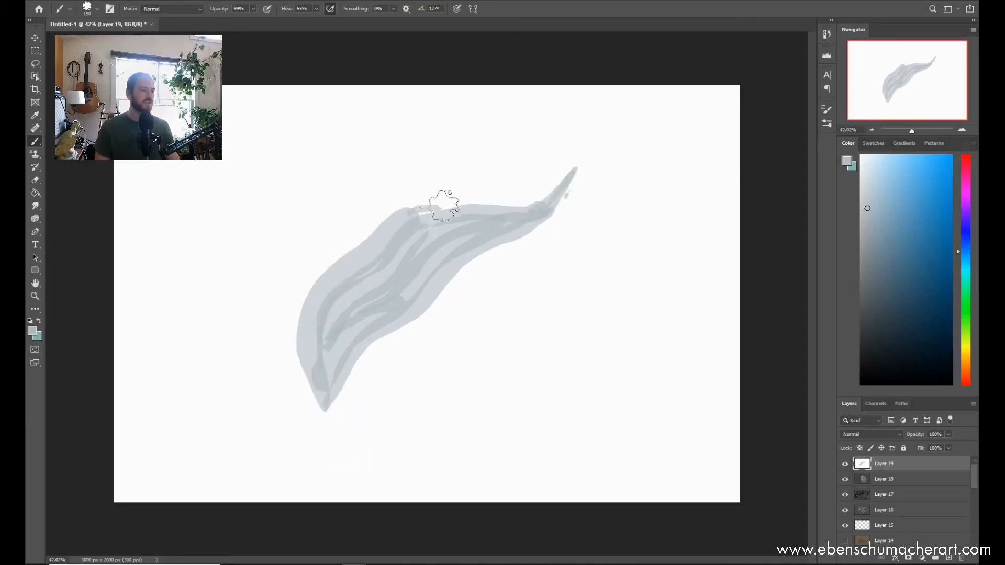
mouse_move(323, 410)
mouse_down()
mouse_move(340, 345)
mouse_move(326, 410)
mouse_move(336, 305)
mouse_move(322, 383)
mouse_move(383, 270)
mouse_up()
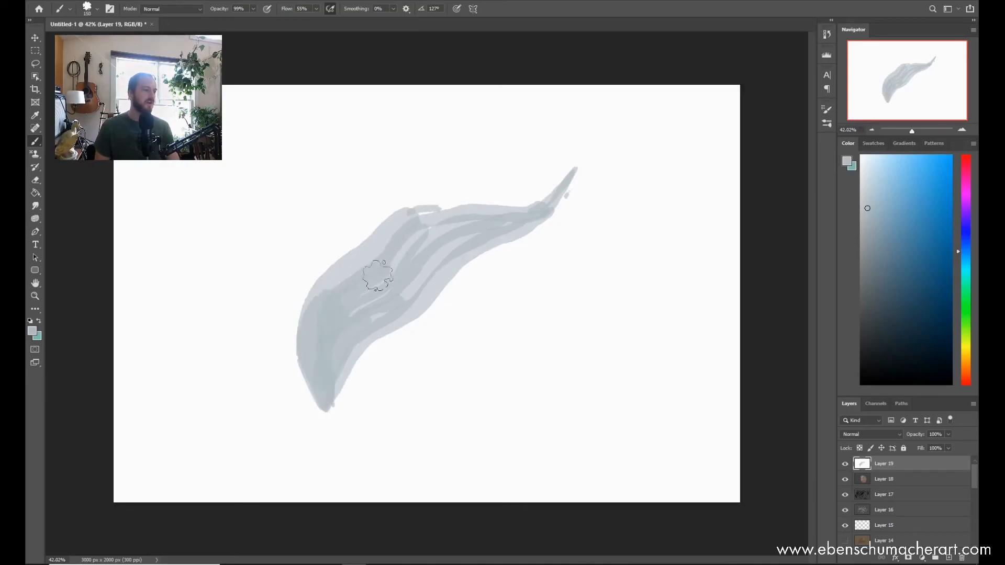
mouse_move(325, 395)
mouse_down()
mouse_move(403, 281)
mouse_move(328, 405)
mouse_move(347, 376)
mouse_up()
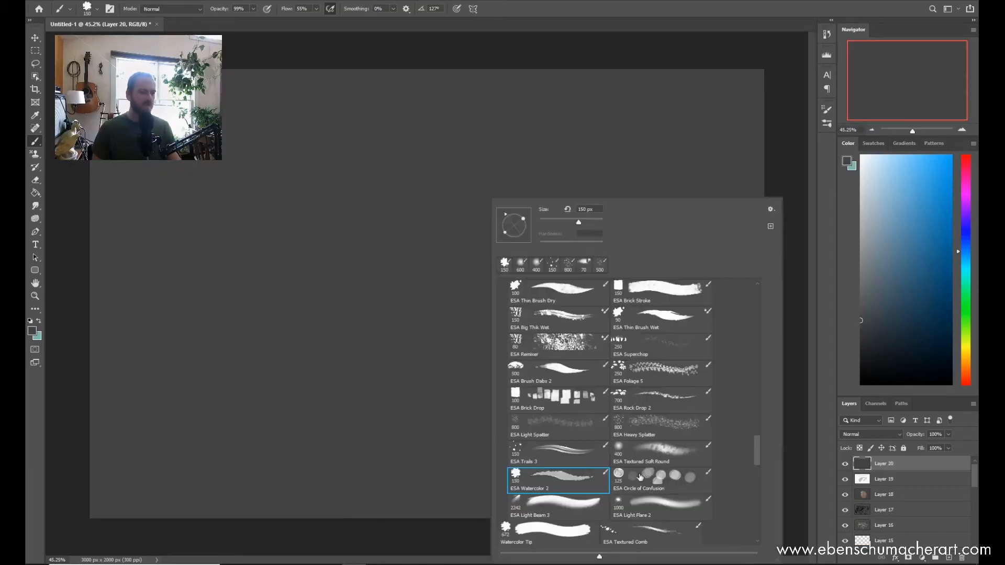
Step: On a new dark grey layer, stamp a few small mid-grey discs near the centre with the ESA Circle of Confusion brush at 125 px
click(660, 476)
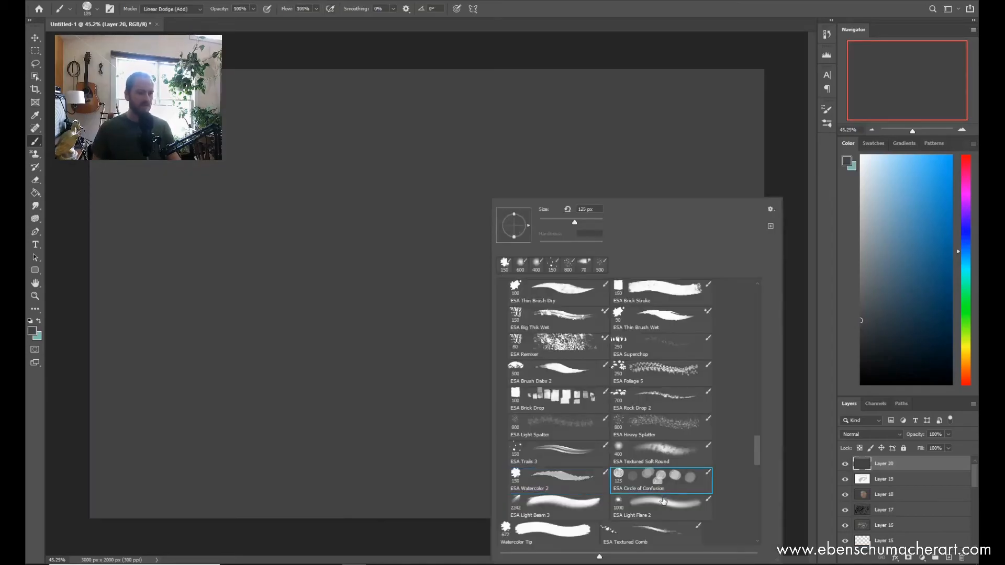
click(883, 306)
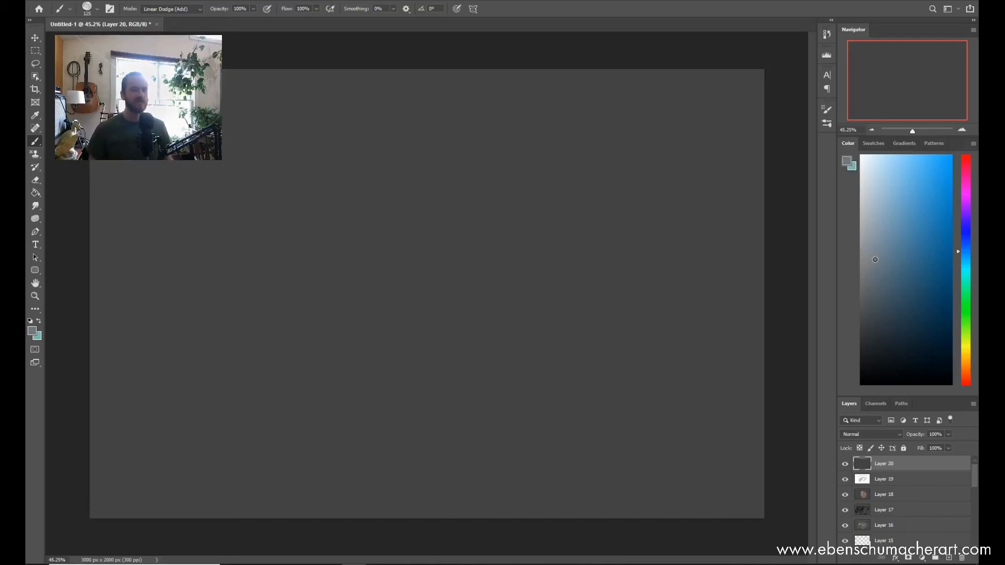
click(426, 292)
click(400, 305)
click(410, 317)
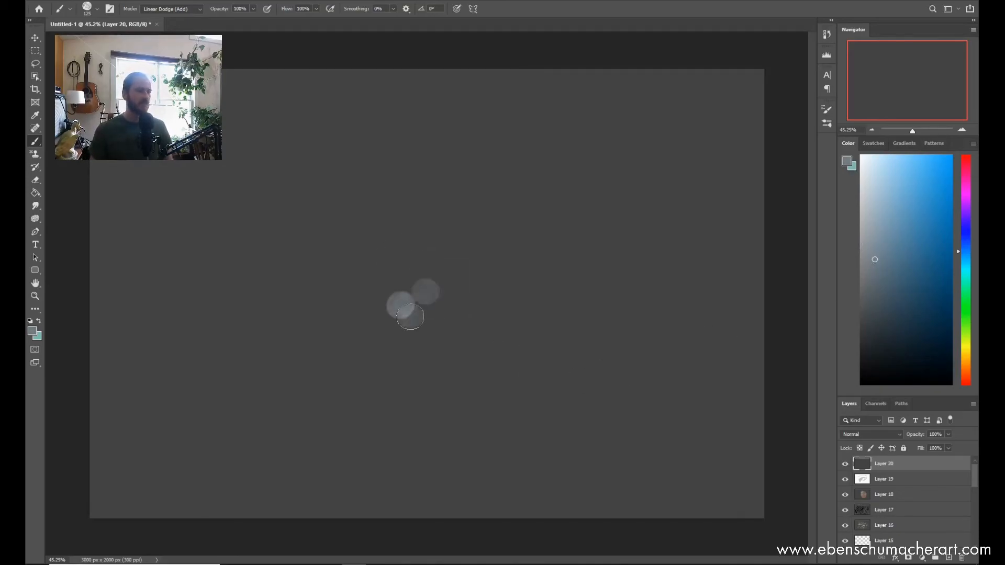
click(411, 241)
click(391, 280)
Step: Enlarge the brush and stamp three bigger discs overlapping the small cluster
key(bracketright)
key(bracketright)
key(bracketright)
click(427, 262)
click(367, 277)
click(390, 319)
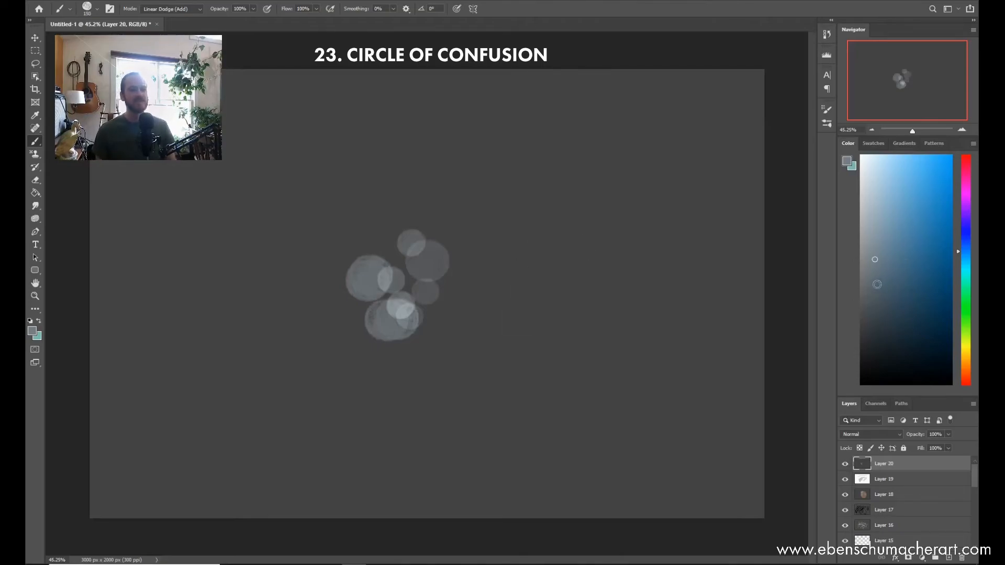
Step: Choose a darker blue-grey and stamp overlapping discs at 150 px to the right, left and underneath the cluster
click(440, 275)
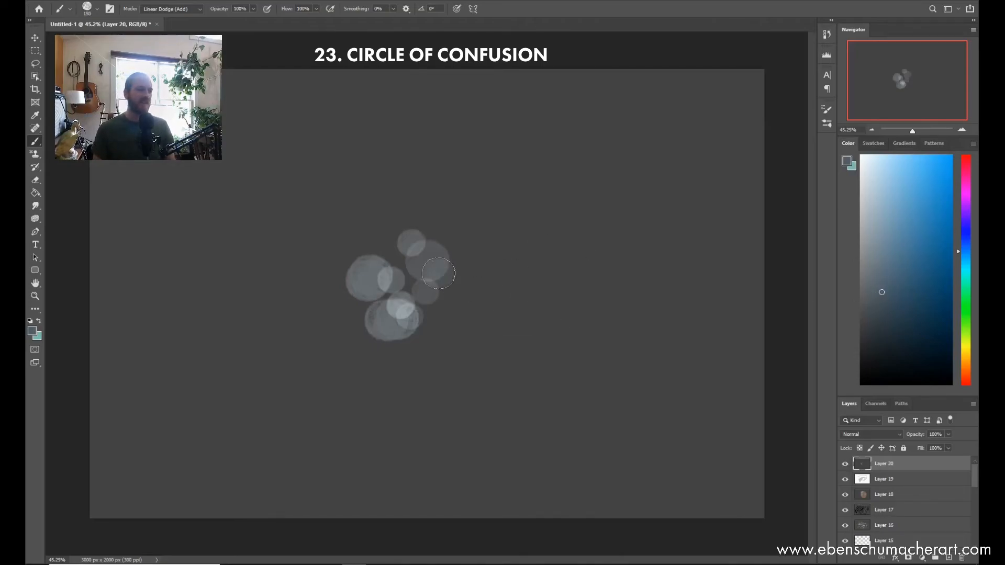
click(456, 298)
click(455, 256)
click(484, 272)
click(491, 319)
click(498, 262)
click(476, 255)
click(421, 240)
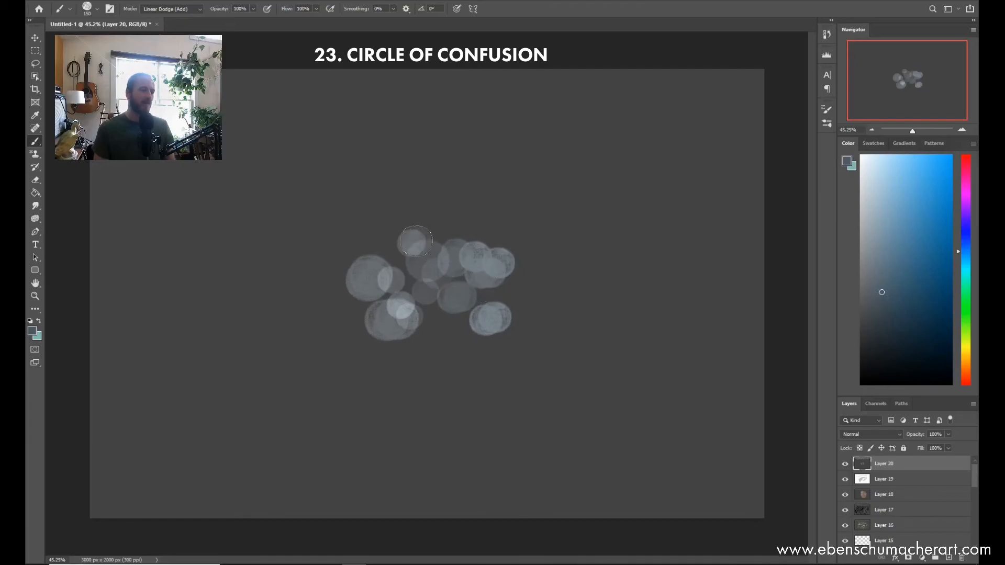
click(390, 282)
click(377, 237)
click(337, 257)
click(425, 226)
click(325, 309)
click(407, 331)
click(331, 345)
click(427, 371)
click(458, 353)
click(448, 303)
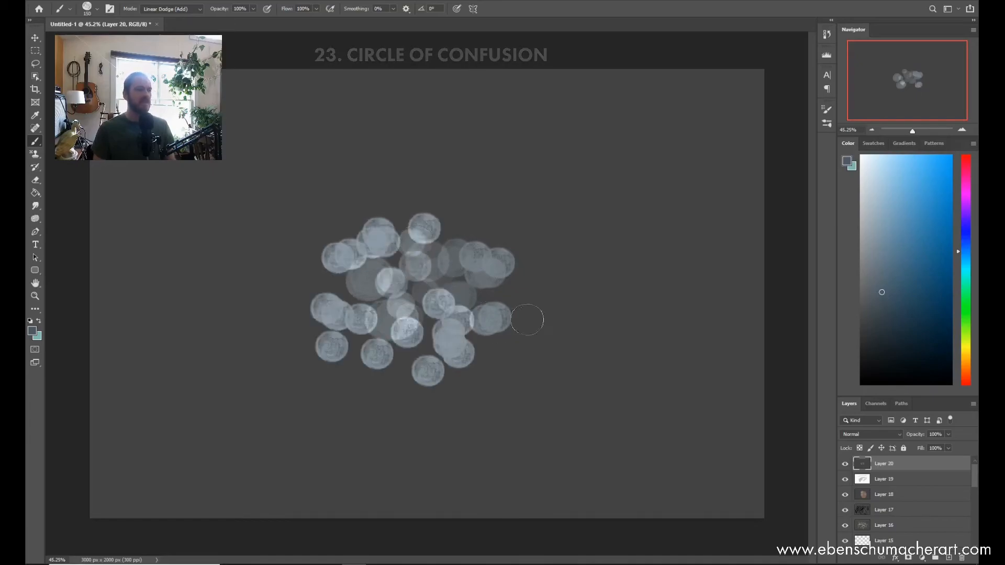
Step: Spread more overlapping discs over the cluster's right half, out to its upper-right and lower-right edges
click(534, 308)
click(523, 267)
click(463, 226)
click(487, 267)
click(513, 300)
click(544, 270)
click(516, 215)
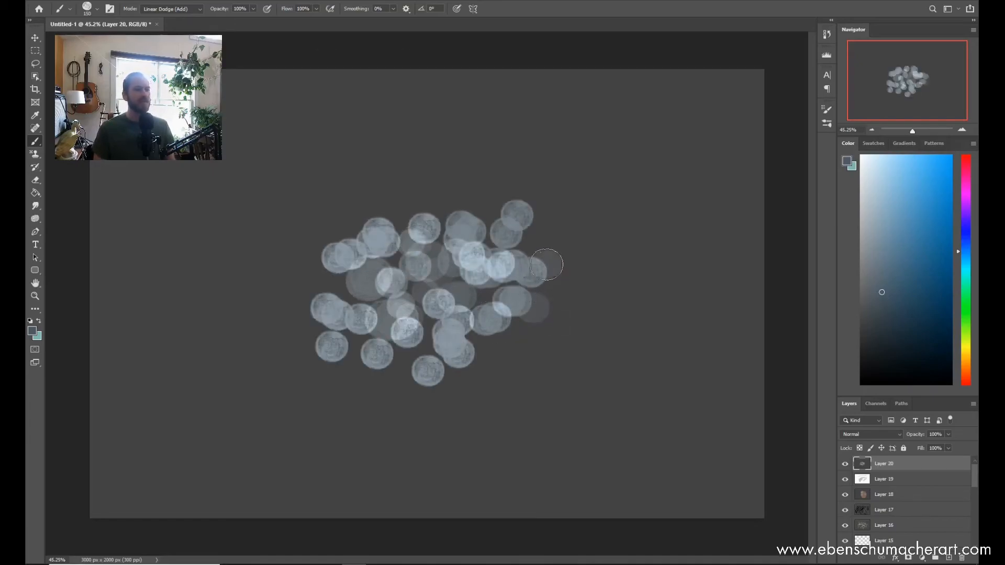
click(539, 220)
click(562, 238)
click(581, 249)
click(599, 301)
click(534, 342)
click(550, 337)
click(493, 357)
click(518, 350)
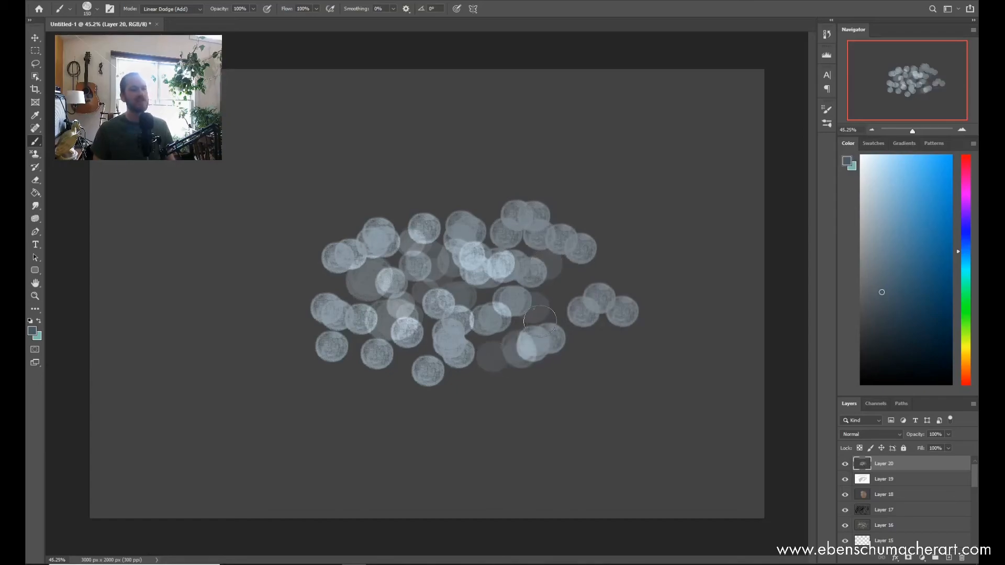
click(540, 321)
click(550, 303)
click(536, 268)
click(567, 314)
click(570, 279)
click(576, 270)
click(336, 265)
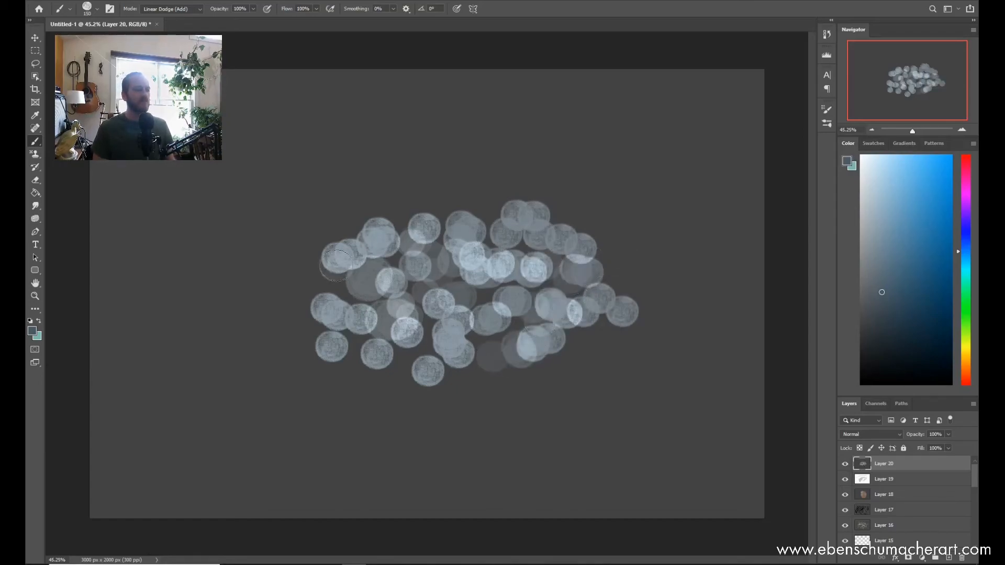
Step: Stamp discs along the cluster's left side and upper-left edge, brightening the overlaps there
click(308, 283)
click(299, 318)
click(310, 336)
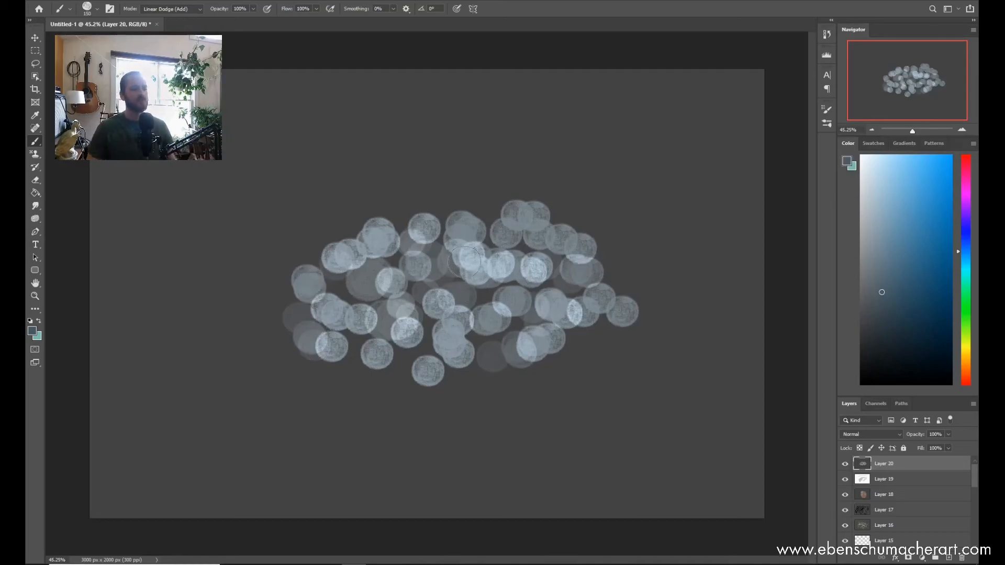
click(314, 280)
click(336, 304)
click(288, 239)
click(331, 250)
click(366, 183)
click(411, 189)
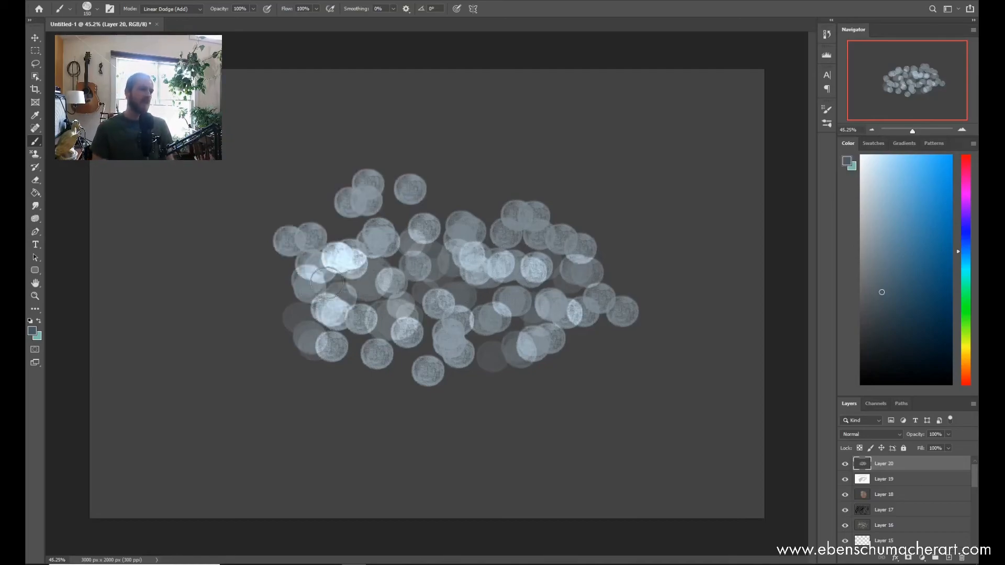
click(448, 201)
click(325, 214)
click(320, 209)
click(284, 208)
click(266, 267)
click(241, 293)
click(282, 336)
click(247, 263)
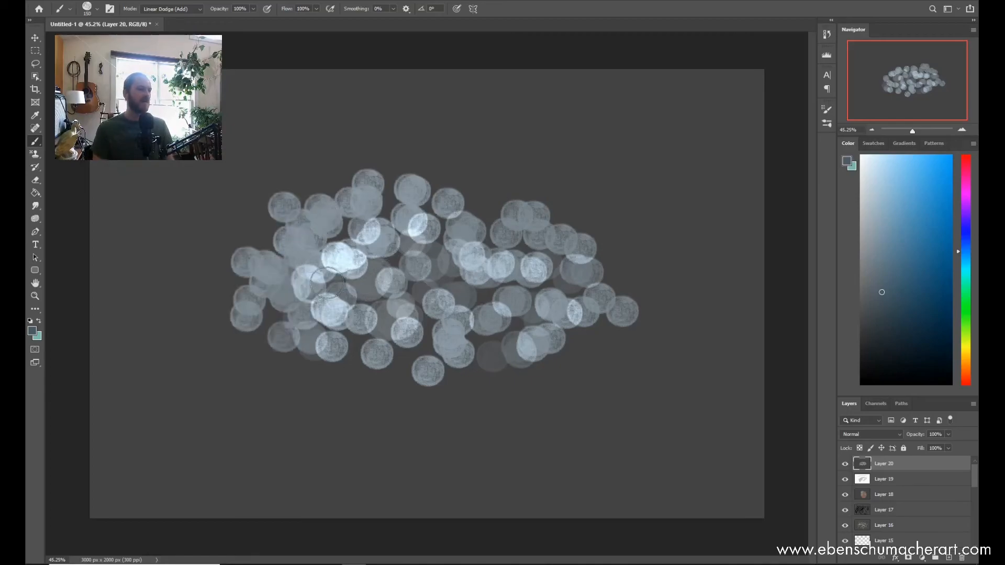
Step: Add discs at the cluster's far-left tip, along its lower edge and across its middle
click(215, 268)
click(322, 369)
click(352, 338)
click(414, 362)
click(446, 340)
click(446, 281)
click(497, 283)
click(544, 256)
click(540, 310)
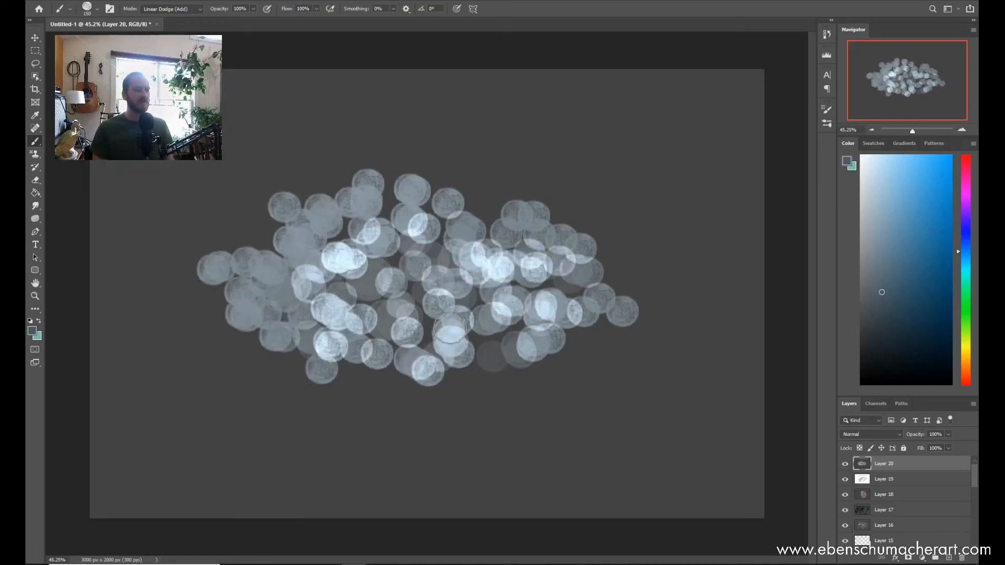
Step: Extend the cluster with discs along its upper-right, far-right and lower-right edges
click(497, 209)
click(571, 248)
click(600, 222)
click(602, 278)
click(635, 277)
click(624, 320)
click(628, 345)
click(567, 358)
click(527, 381)
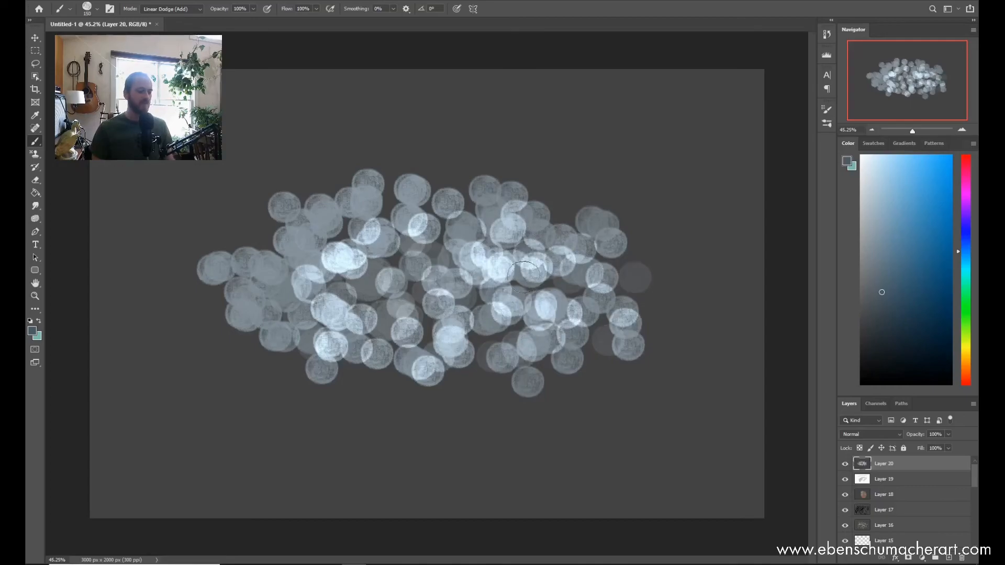
Step: Stamp overlapping discs over the cluster's upper-left part to brighten it
key(z)
drag(402, 282, 449, 239)
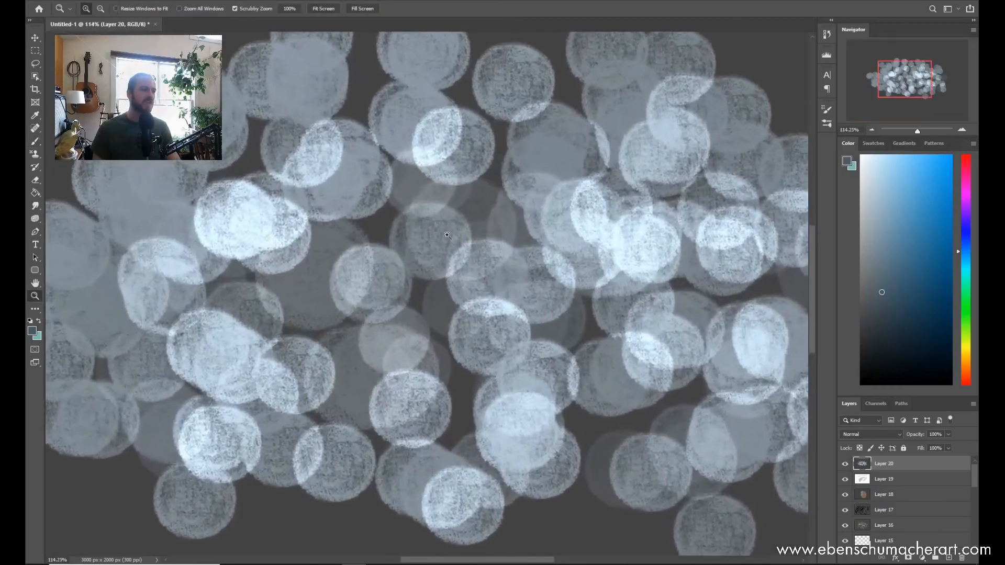
drag(457, 305, 413, 315)
key(b)
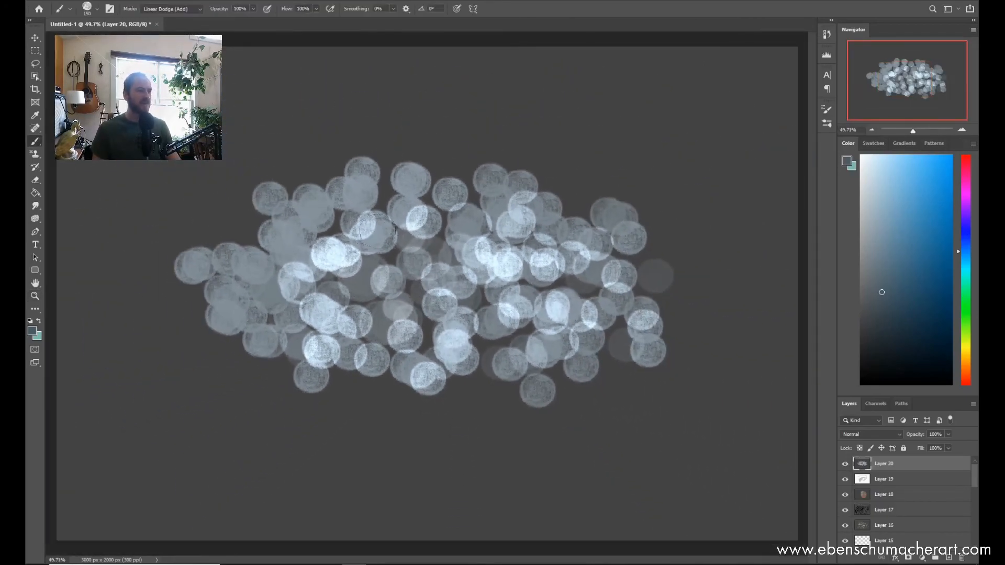
click(248, 230)
click(266, 264)
click(288, 238)
click(298, 235)
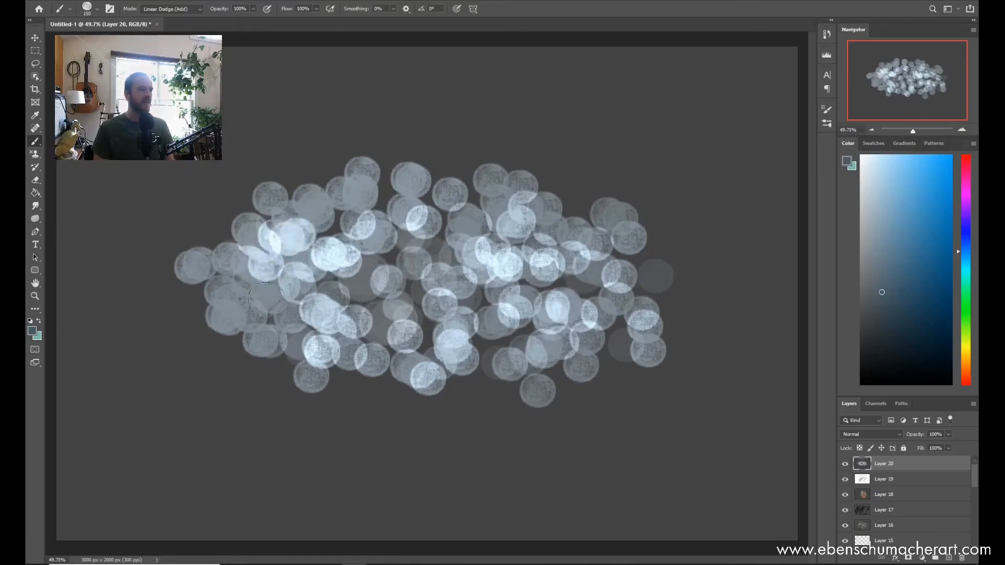
Step: Add blue-grey discs over the cluster's left-centre and middle, plus one near its upper middle
click(276, 300)
click(298, 281)
click(393, 316)
click(366, 298)
click(351, 308)
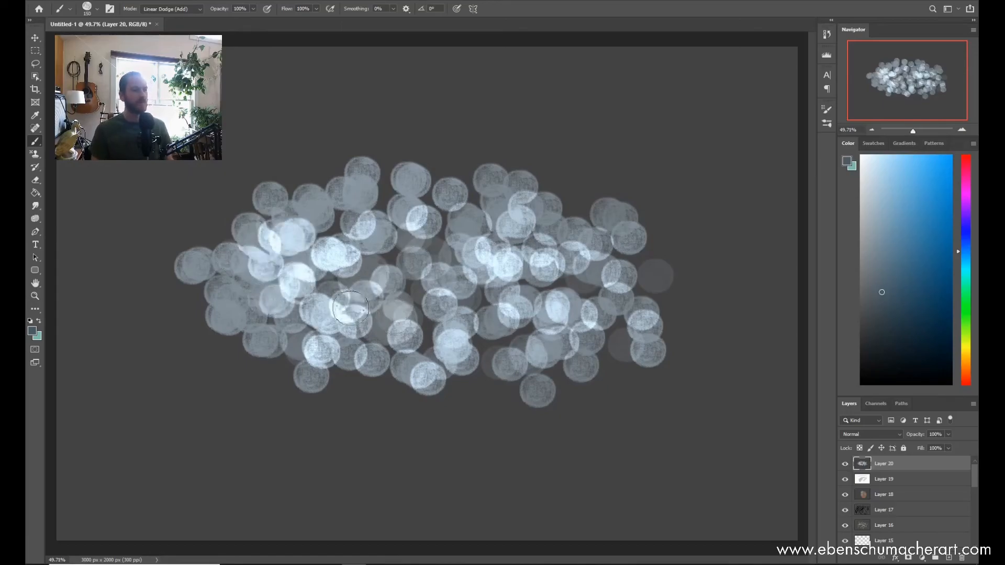
click(344, 283)
click(387, 295)
click(448, 286)
click(424, 324)
click(424, 222)
Step: Shift the brush colour's hue to violet-blue and stamp discs over the cluster's upper-left centre
drag(966, 230, 966, 215)
click(344, 222)
click(366, 246)
click(359, 199)
click(383, 234)
click(337, 207)
click(423, 276)
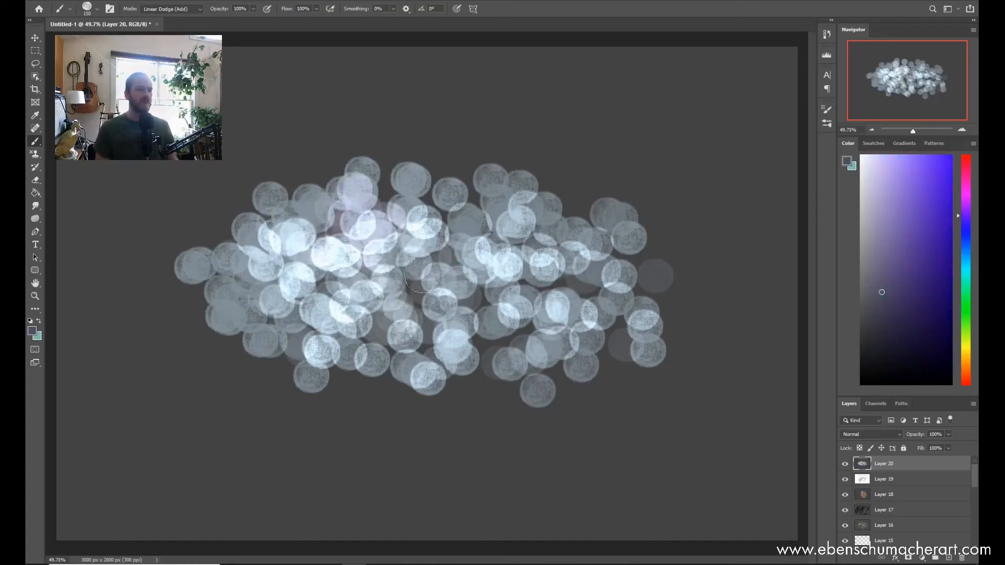
Step: Stamp violet discs over the cluster's middle and lower middle, brightening the overlaps
click(445, 220)
click(492, 322)
click(457, 275)
click(458, 332)
click(506, 319)
click(458, 352)
click(411, 287)
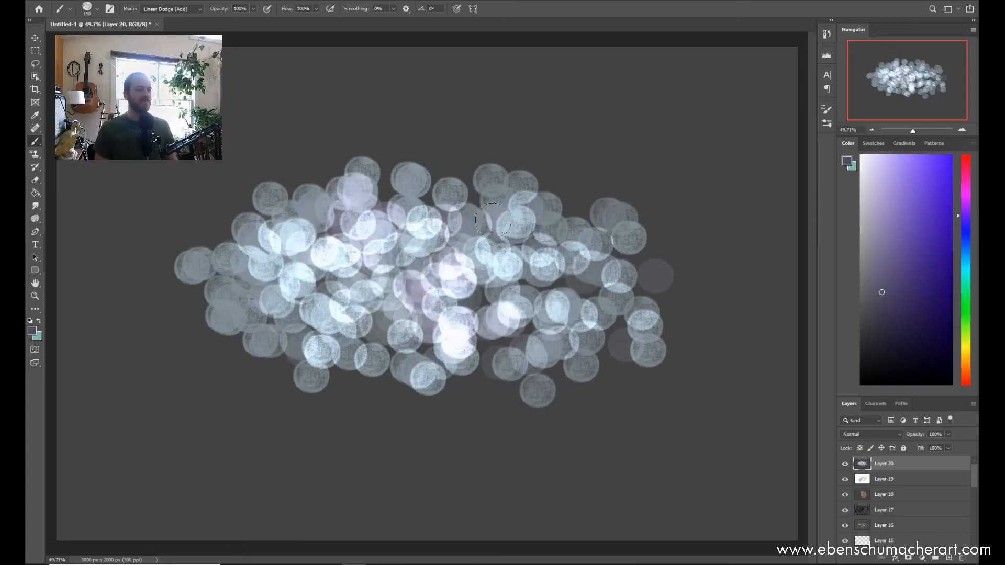
Step: Add violet discs along the cluster's upper middle and over its right part
click(444, 171)
click(467, 203)
click(447, 230)
click(388, 181)
click(406, 210)
click(563, 229)
click(582, 302)
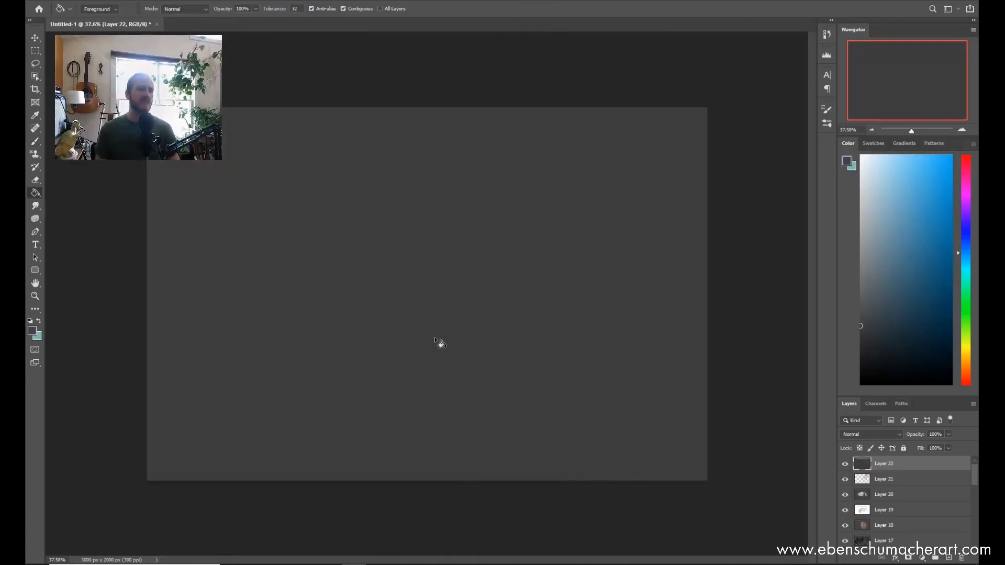
Step: With the ESA Light Beam 3 brush at 2800 px and a dark orange-brown, paint light beams over the canvas's left half
key(b)
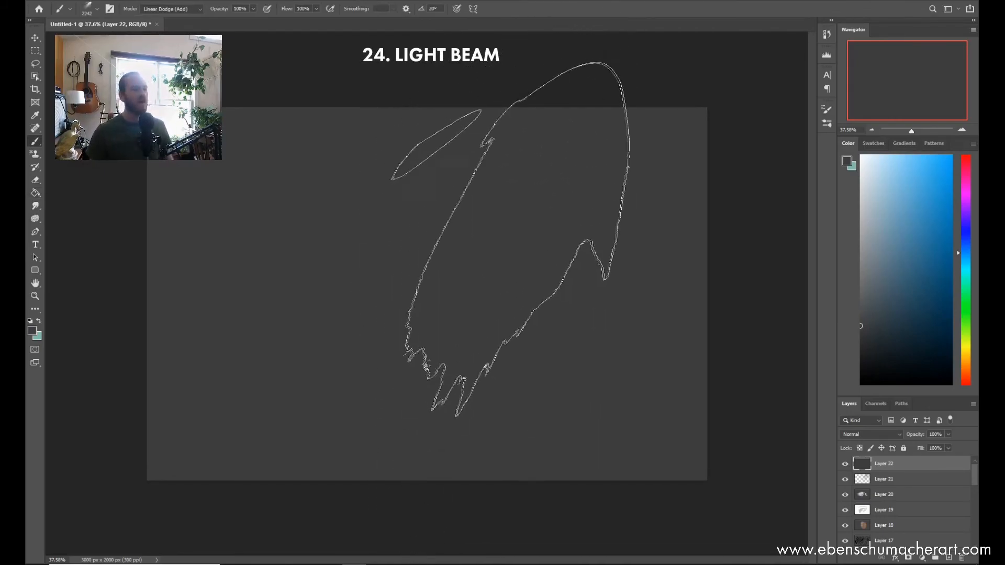
key(bracketright)
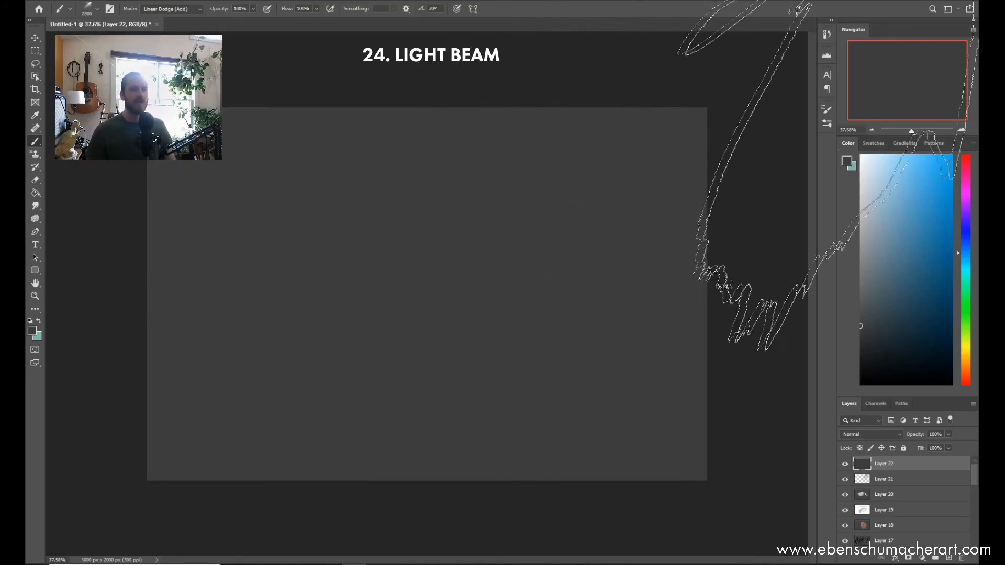
click(967, 360)
click(904, 319)
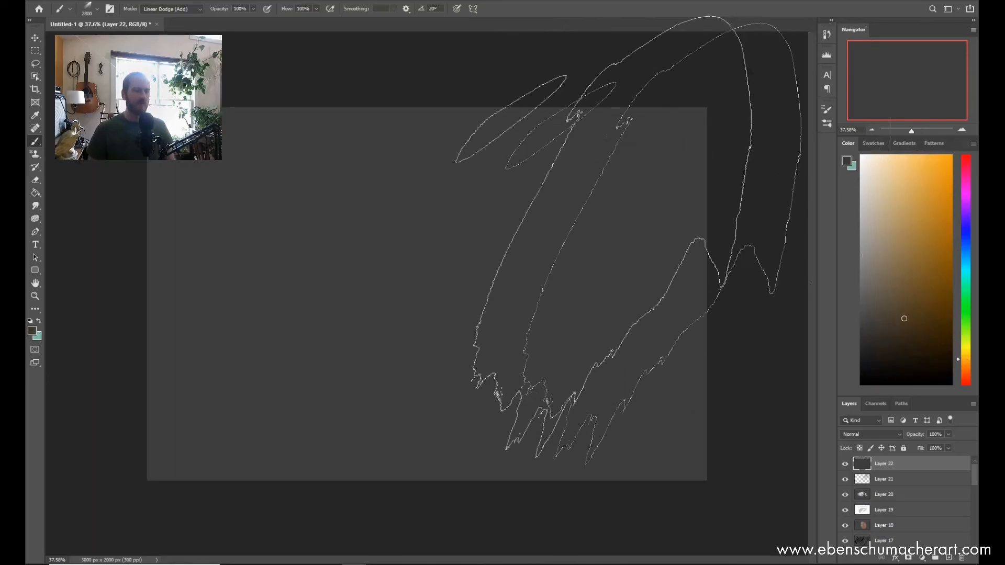
right_click(437, 225)
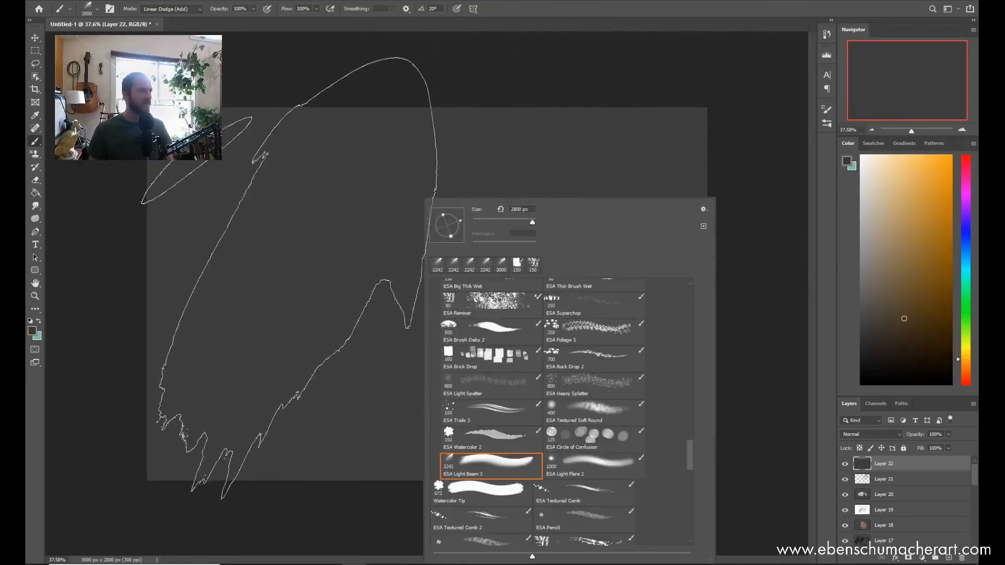
click(314, 238)
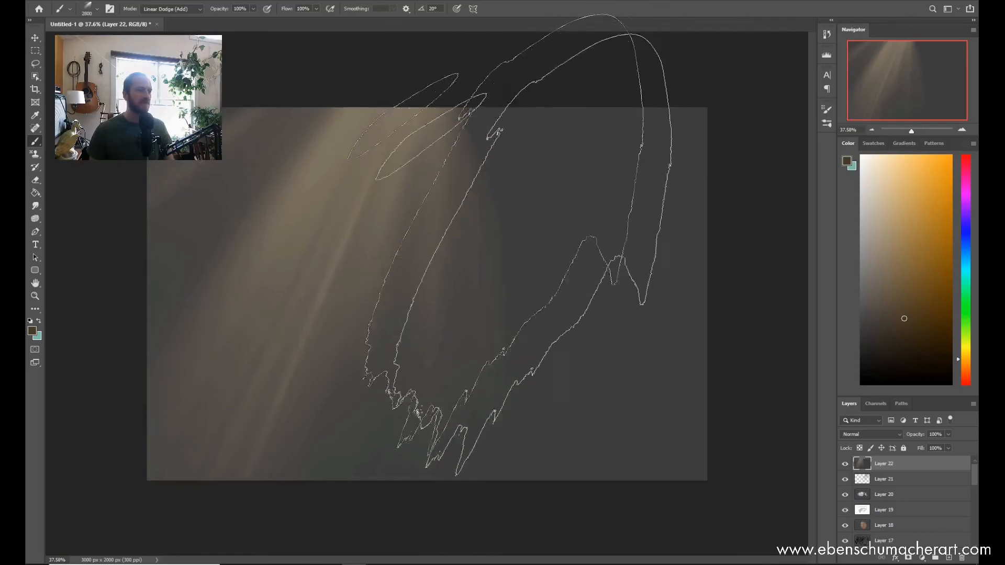
Step: Layer more warm light beams across the canvas's middle and right, building up a bright central shaft
click(531, 236)
click(461, 272)
click(460, 262)
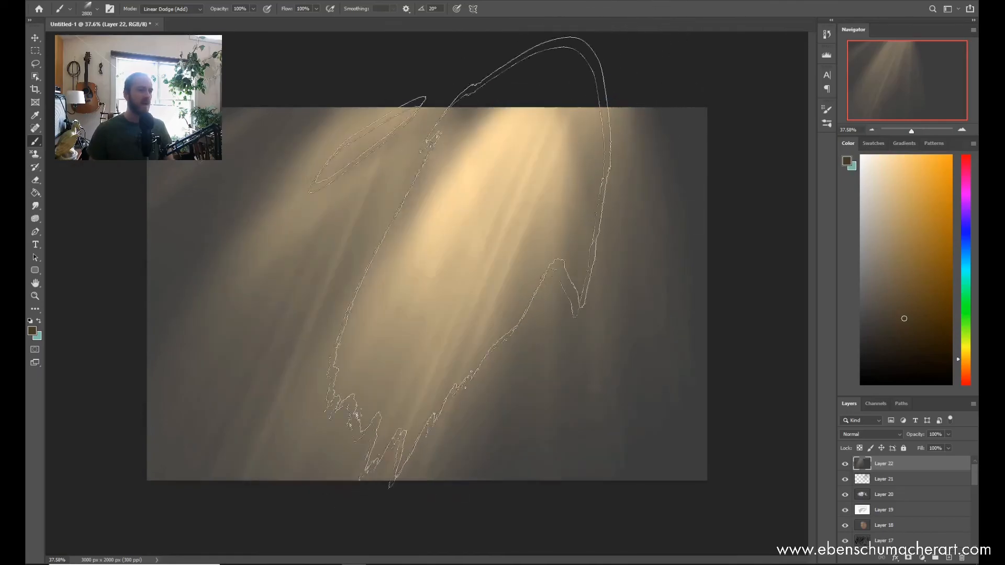
click(507, 249)
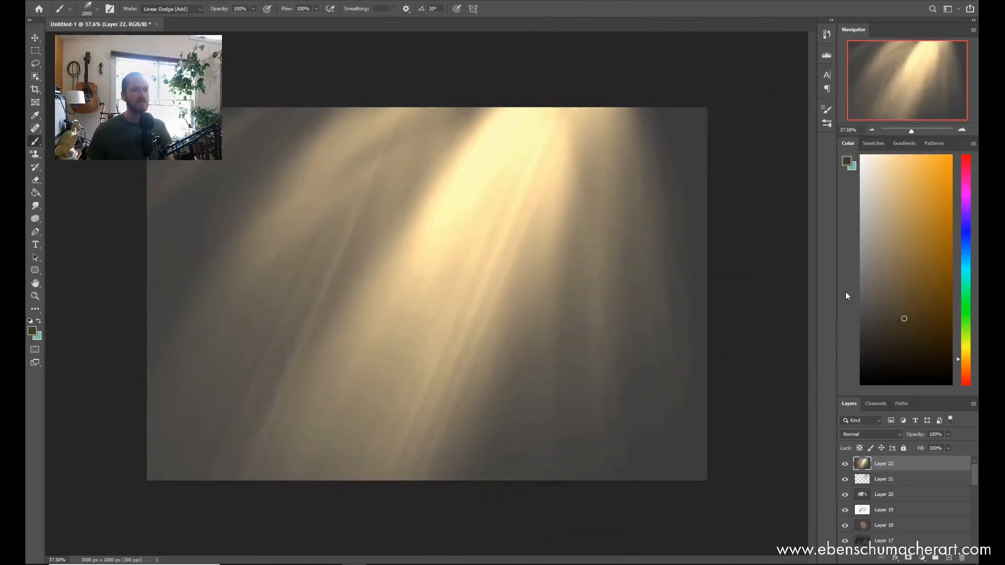
click(560, 253)
click(360, 341)
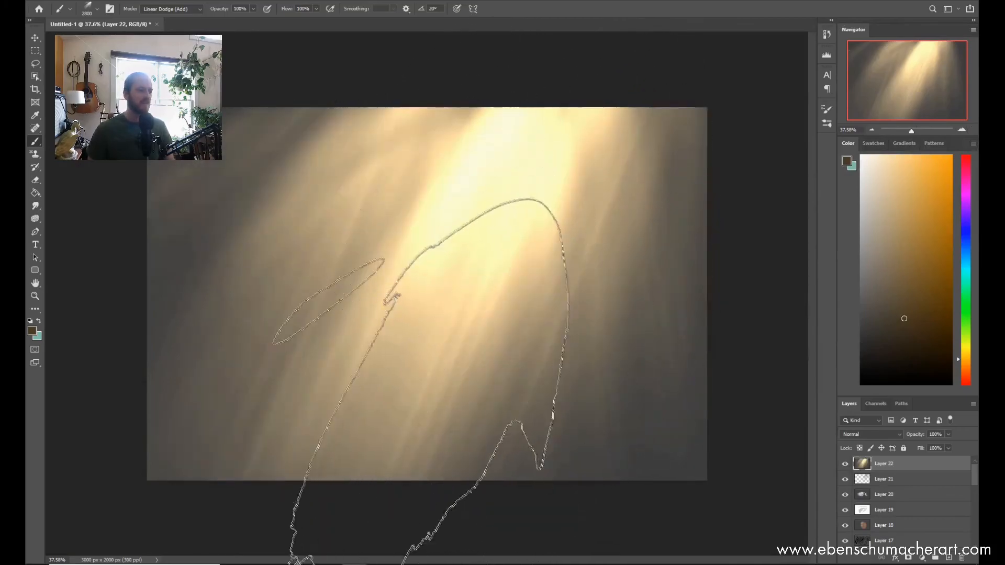
key(ctrl+z)
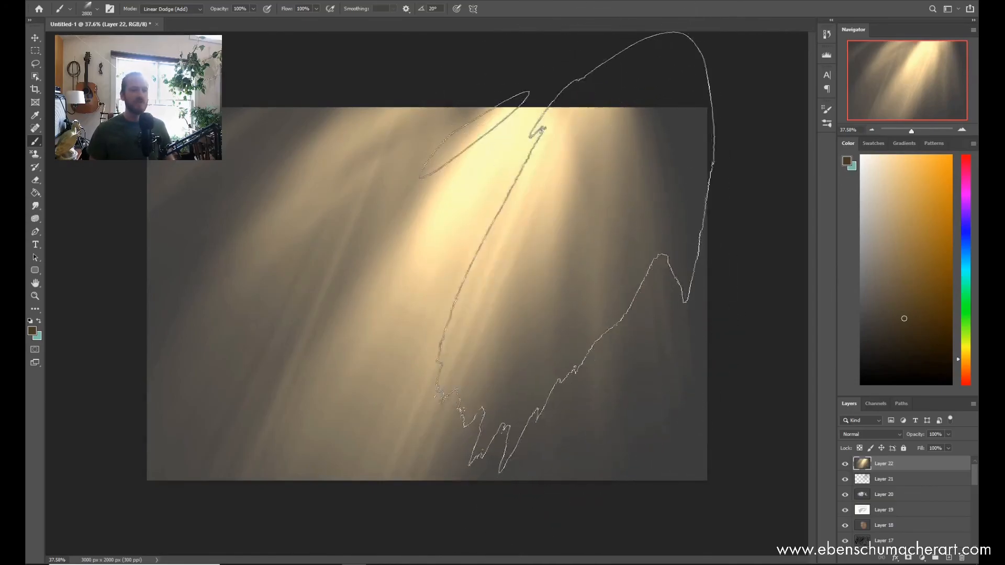
Step: Set the brush angle to -18° and paint dark cyan light beams slanting in from the canvas's right edge
right_click(544, 348)
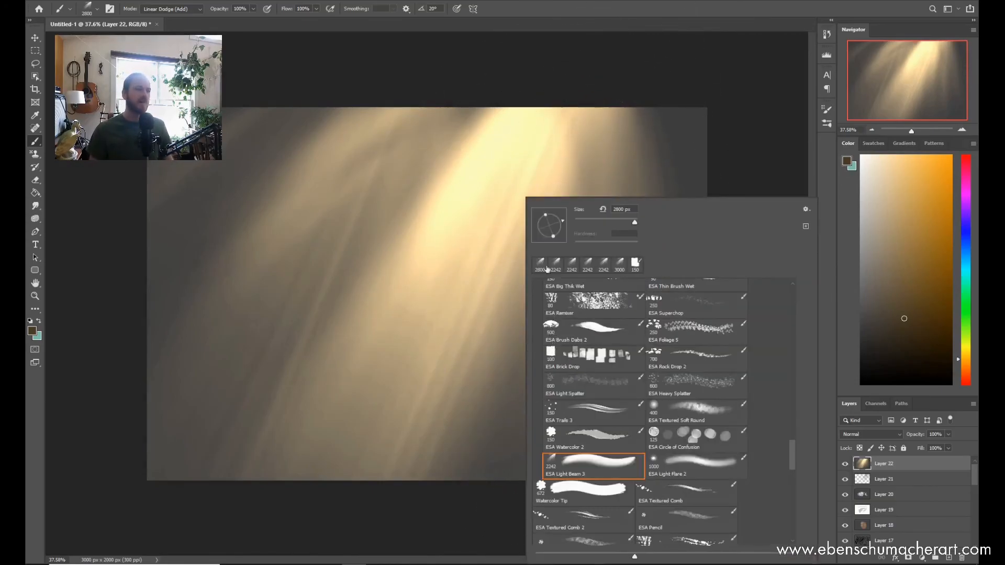
key(Return)
click(570, 242)
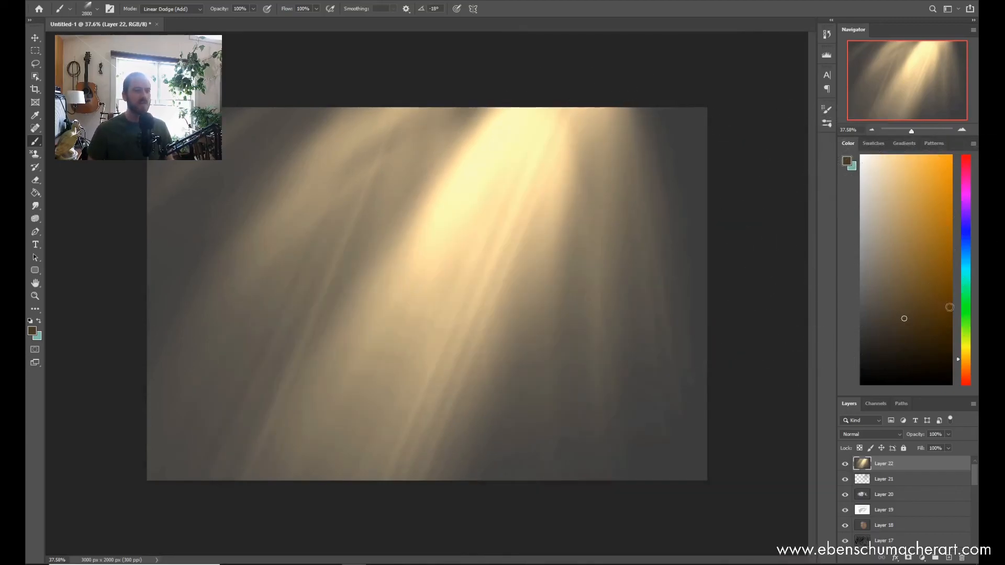
click(924, 312)
mouse_move(592, 283)
mouse_down()
mouse_move(577, 300)
mouse_move(586, 307)
mouse_up()
click(586, 308)
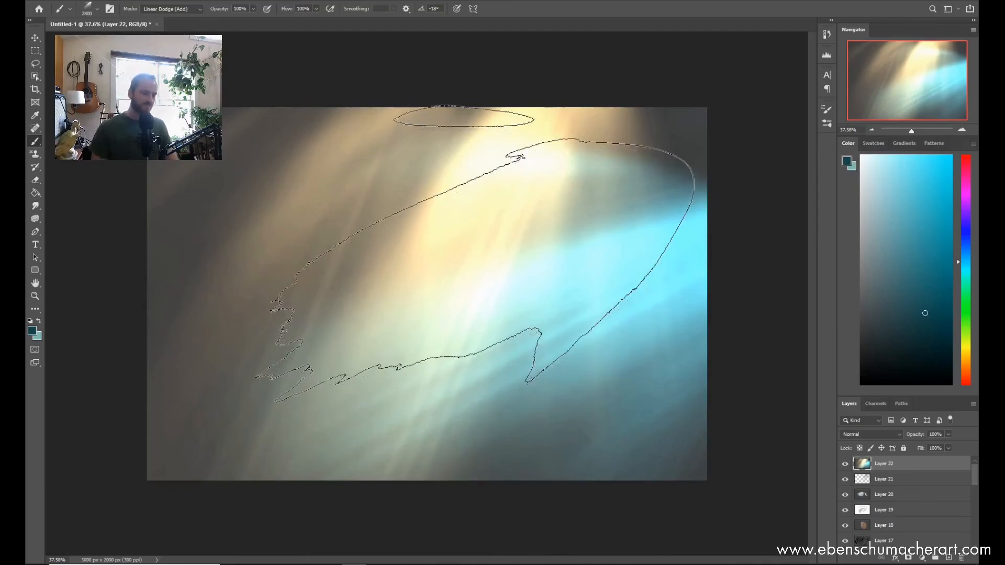
Step: Add a new layer filled with dark grey and try the ESA Light Flare 2 brush at 1000 px on it
key(ctrl+shift+alt+n)
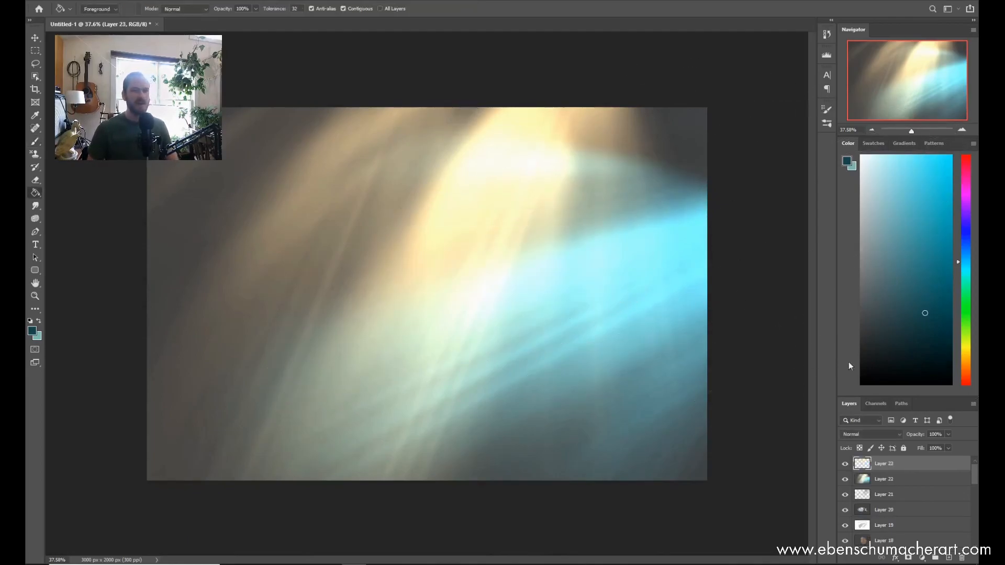
click(530, 399)
key(b)
right_click(506, 399)
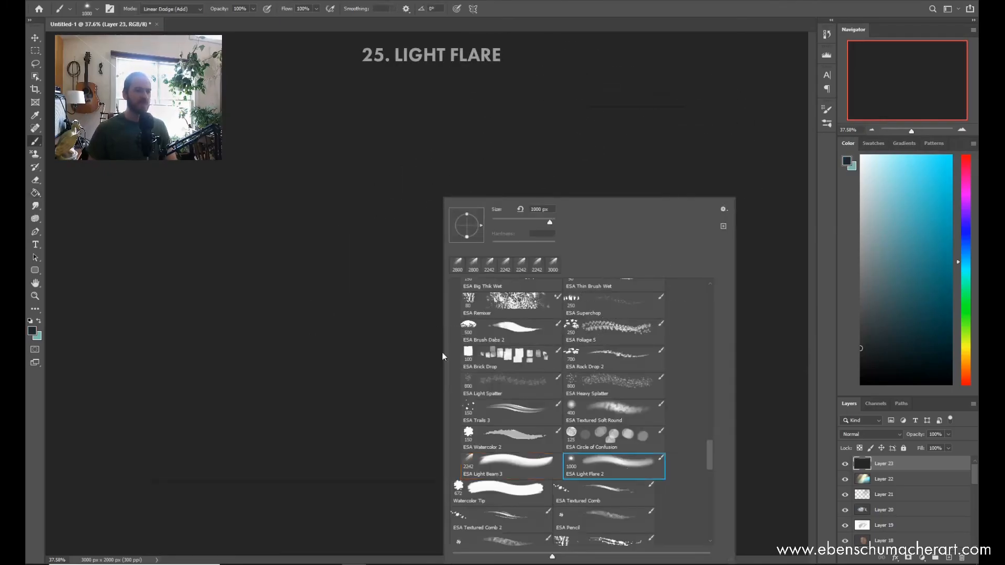
click(377, 216)
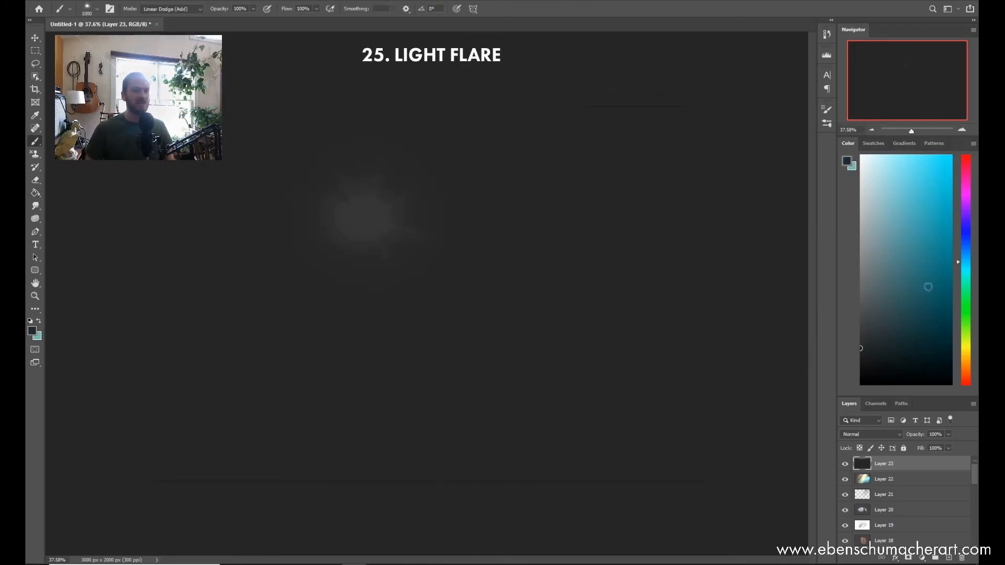
Step: Enlarge the flare brush and stamp a dark orange light flare on the canvas's left half
click(968, 370)
key(bracketright)
key(bracketright)
key(bracketright)
key(bracketright)
Step: Enlarge the brush further and stamp repeated orange flares to brighten the large burst, with a fainter one at the upper right
key(bracketright)
key(bracketright)
key(bracketright)
key(bracketright)
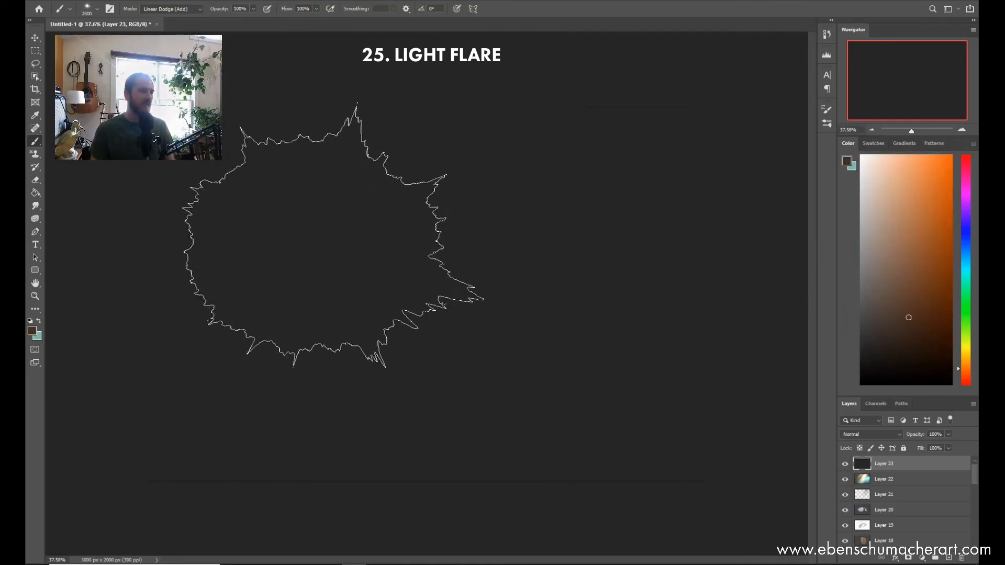
click(326, 229)
click(327, 230)
key(bracketright)
key(bracketright)
key(bracketright)
key(bracketright)
key(bracketright)
key(bracketright)
key(bracketright)
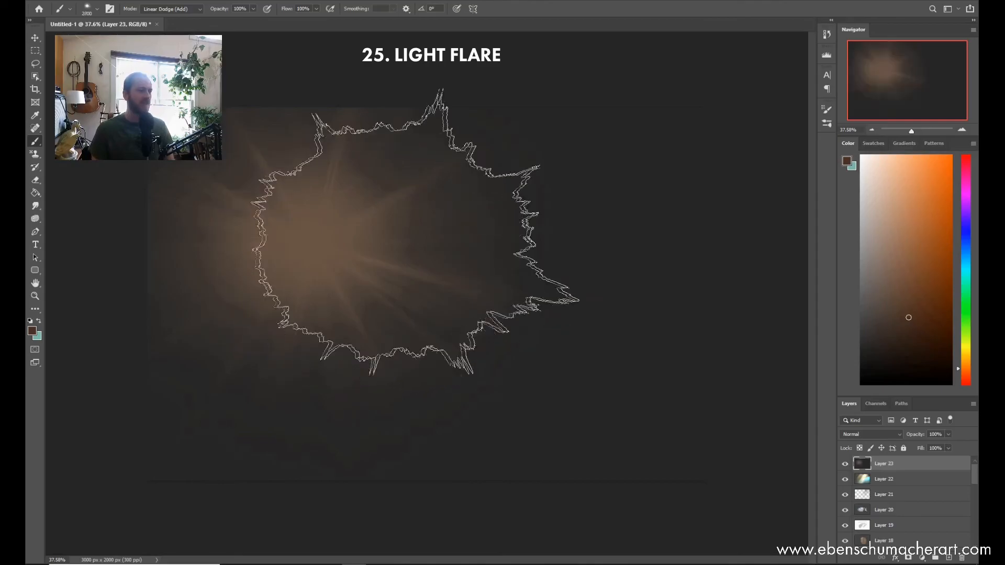
click(355, 237)
click(352, 237)
click(356, 231)
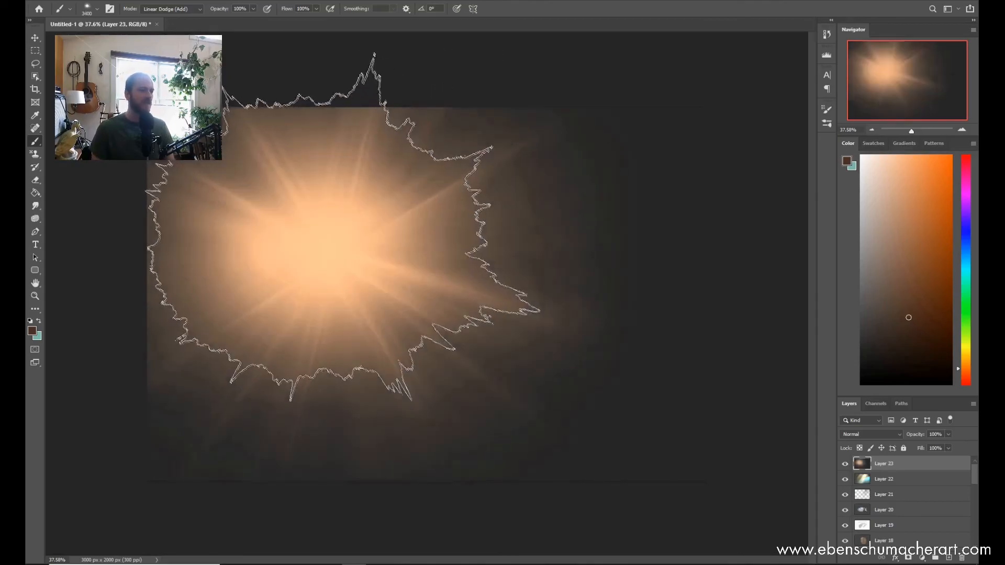
click(328, 241)
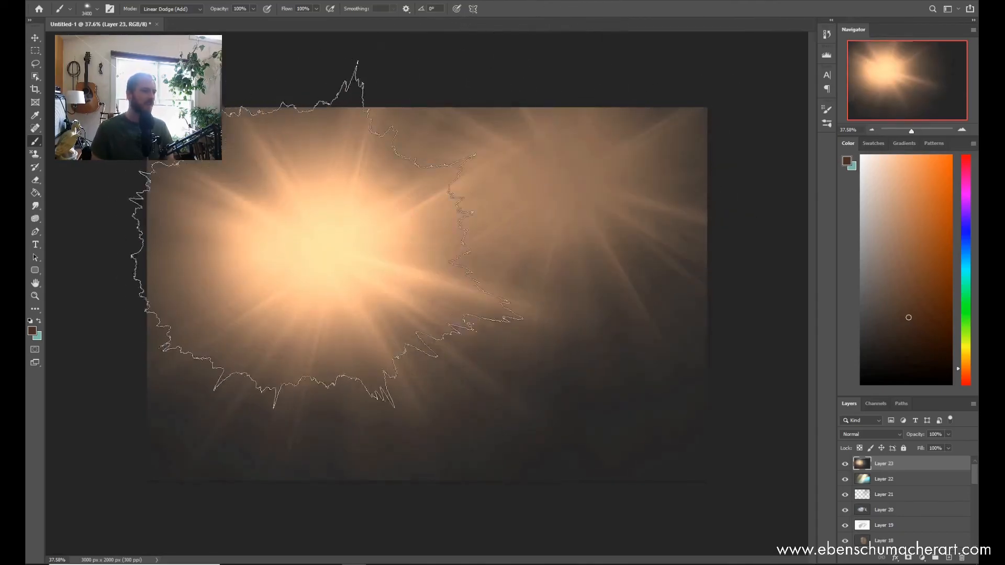
click(329, 241)
click(329, 242)
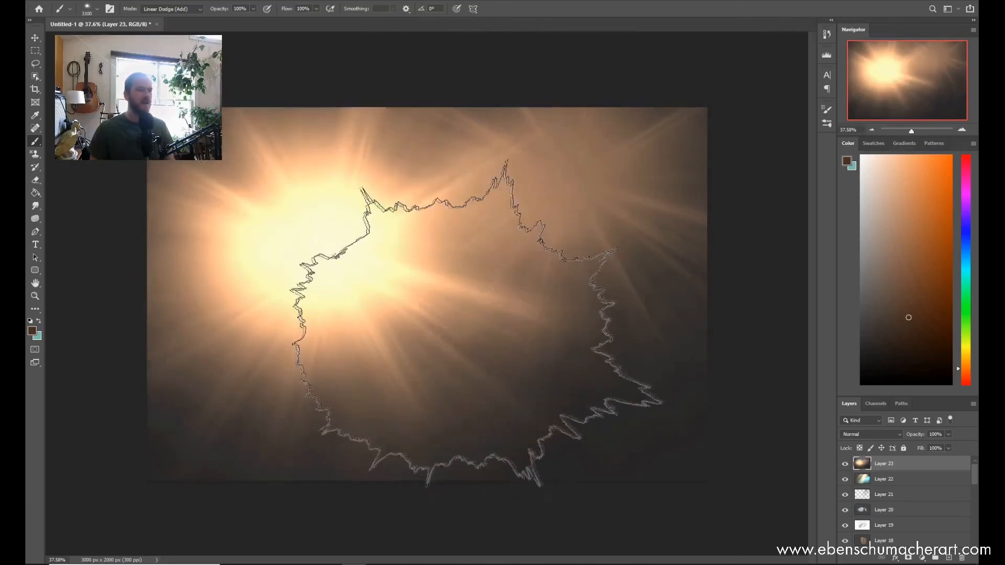
Step: Shrink the brush and stamp small orange flares to the right of the large burst
key(bracketleft)
key(bracketleft)
key(bracketleft)
key(bracketleft)
key(bracketleft)
key(bracketleft)
key(bracketleft)
key(bracketleft)
key(bracketleft)
key(bracketleft)
key(bracketleft)
key(bracketleft)
key(bracketleft)
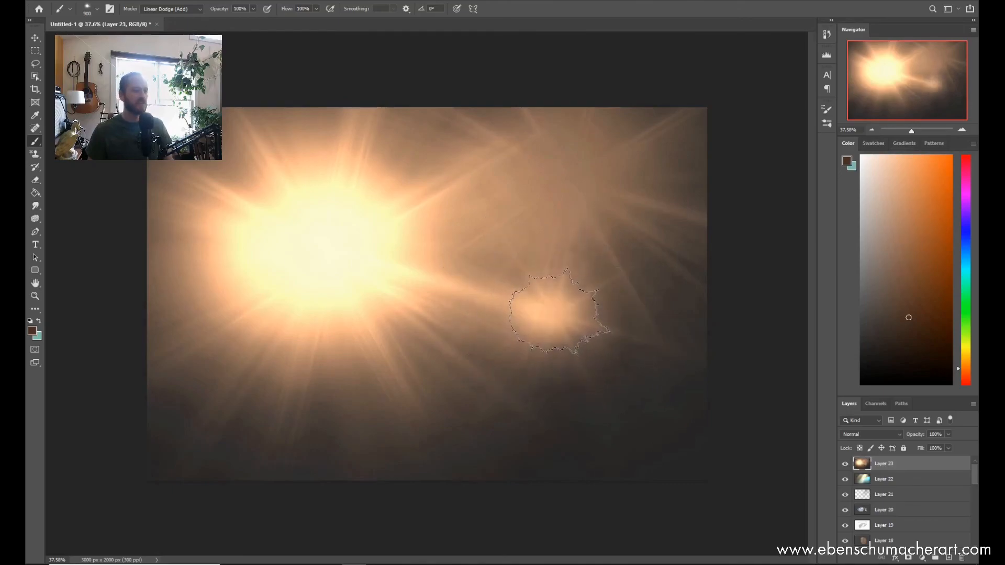
key(bracketleft)
key(bracketleft)
key(bracketleft)
key(bracketleft)
key(bracketleft)
key(bracketleft)
key(bracketleft)
click(484, 228)
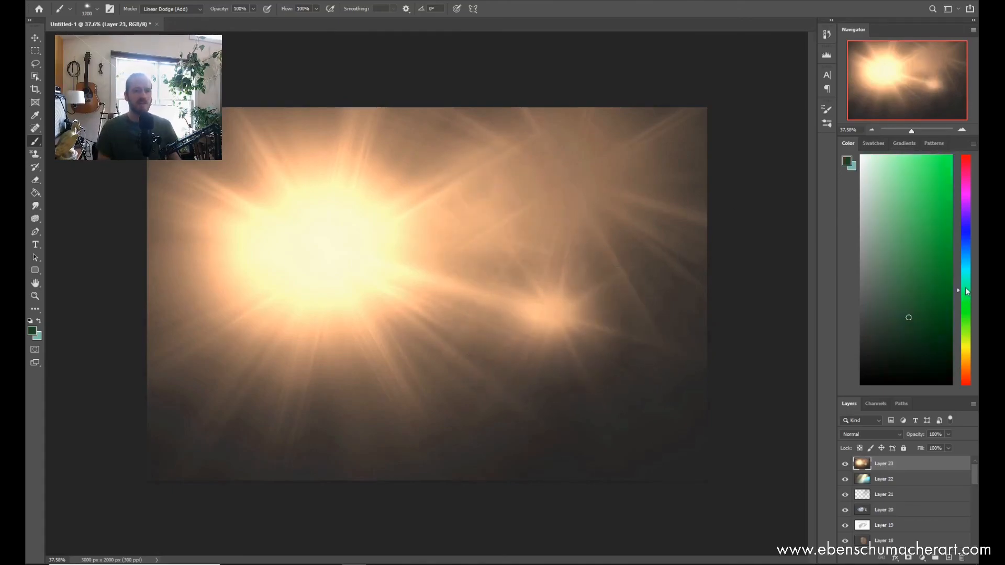
Step: Stamp green flares at 1200 px beside the large burst, near the lower-right corner and below the centre
click(479, 237)
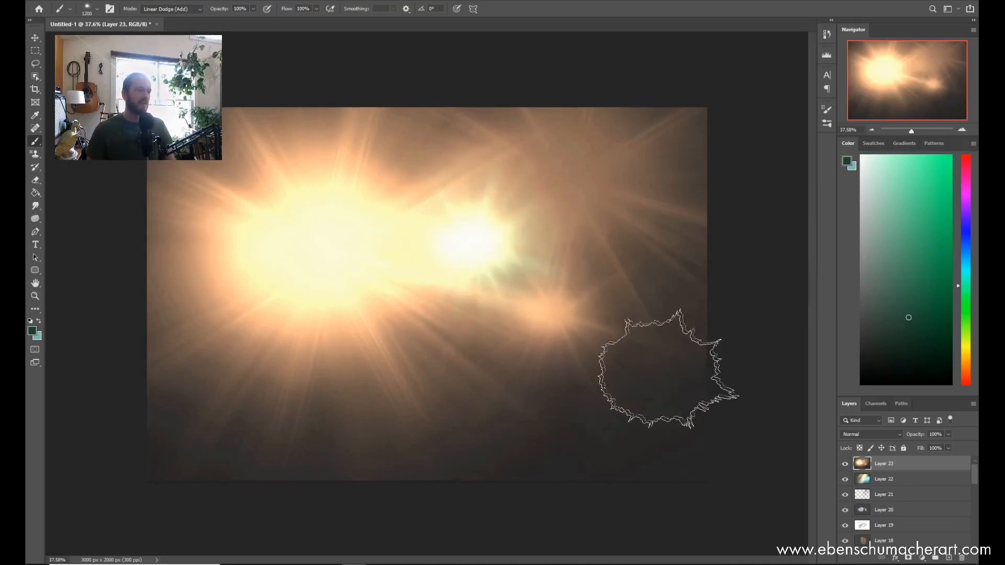
click(654, 374)
click(466, 386)
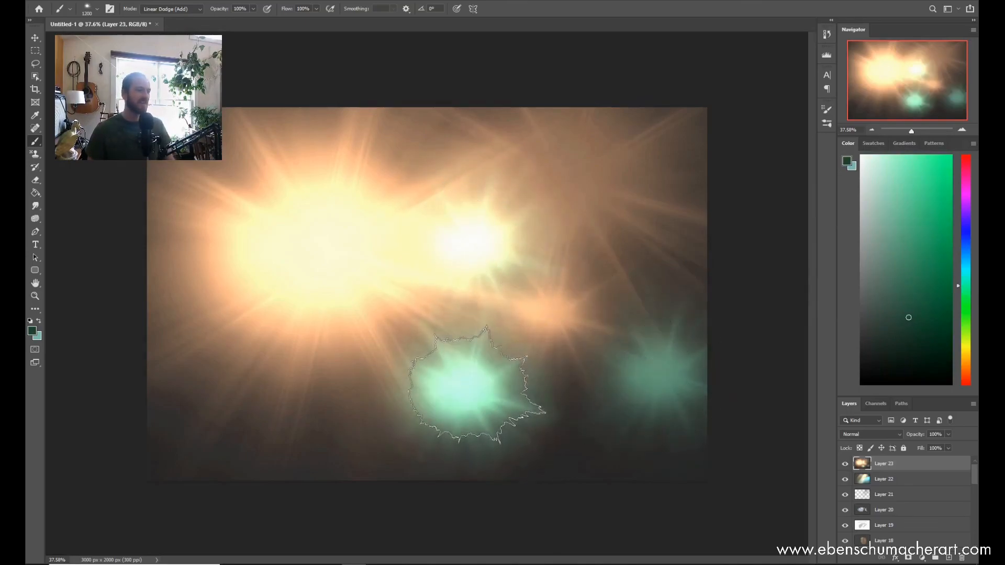
Step: Enlarge the brush to 2400 px and stamp bright green flares over the canvas's right side
key(bracketright)
key(bracketright)
key(bracketright)
click(631, 246)
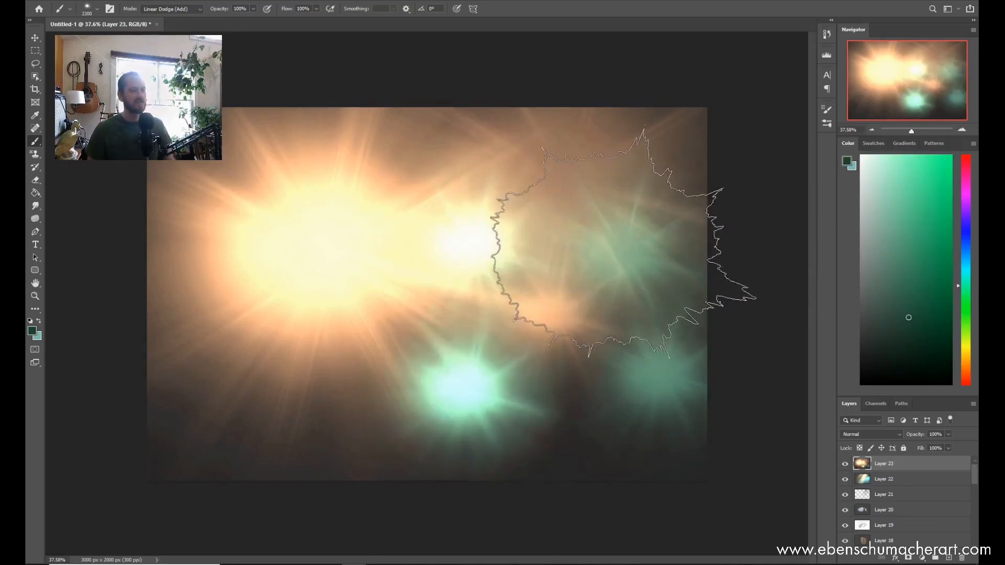
key(bracketright)
click(622, 241)
Step: Sweep overlapping cyan flares across the whole canvas until the middle is nearly white, and add a new layer above
click(968, 265)
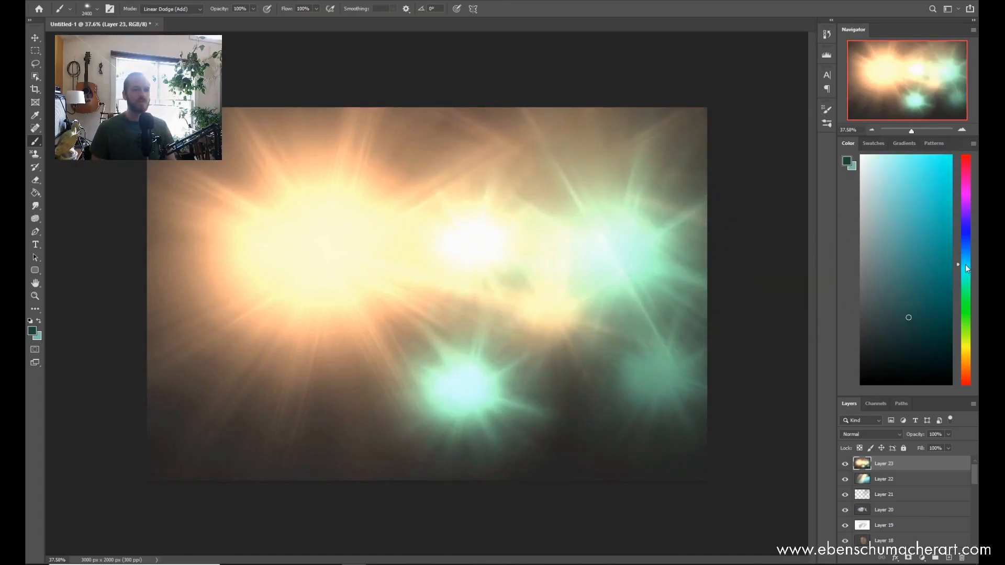
mouse_move(588, 241)
mouse_down()
mouse_move(600, 251)
mouse_move(576, 296)
mouse_up()
mouse_move(318, 406)
mouse_down()
mouse_move(284, 361)
mouse_move(208, 320)
mouse_up()
mouse_move(441, 315)
mouse_down()
mouse_move(580, 381)
mouse_move(580, 357)
mouse_move(544, 331)
mouse_up()
mouse_move(445, 168)
mouse_down()
mouse_move(429, 193)
mouse_move(460, 321)
mouse_move(576, 353)
mouse_move(534, 319)
mouse_move(547, 252)
mouse_move(529, 215)
mouse_move(523, 375)
mouse_move(538, 397)
mouse_move(507, 409)
mouse_move(523, 252)
mouse_move(510, 152)
mouse_move(525, 191)
mouse_move(727, 454)
mouse_move(595, 389)
mouse_move(595, 432)
mouse_move(403, 400)
mouse_move(410, 445)
mouse_move(646, 403)
mouse_move(660, 455)
mouse_move(648, 488)
mouse_up()
key(ctrl+shift+n)
key(Return)
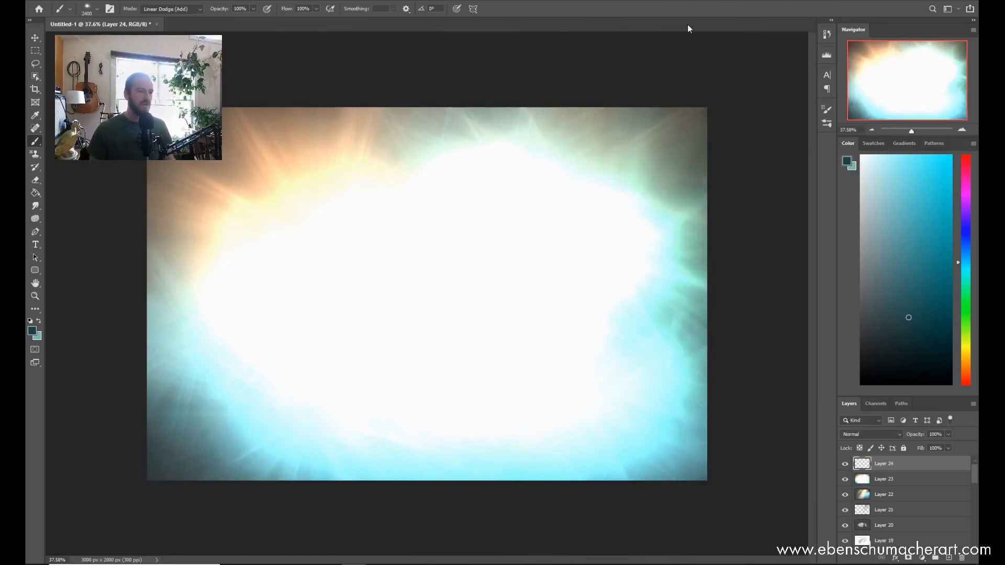